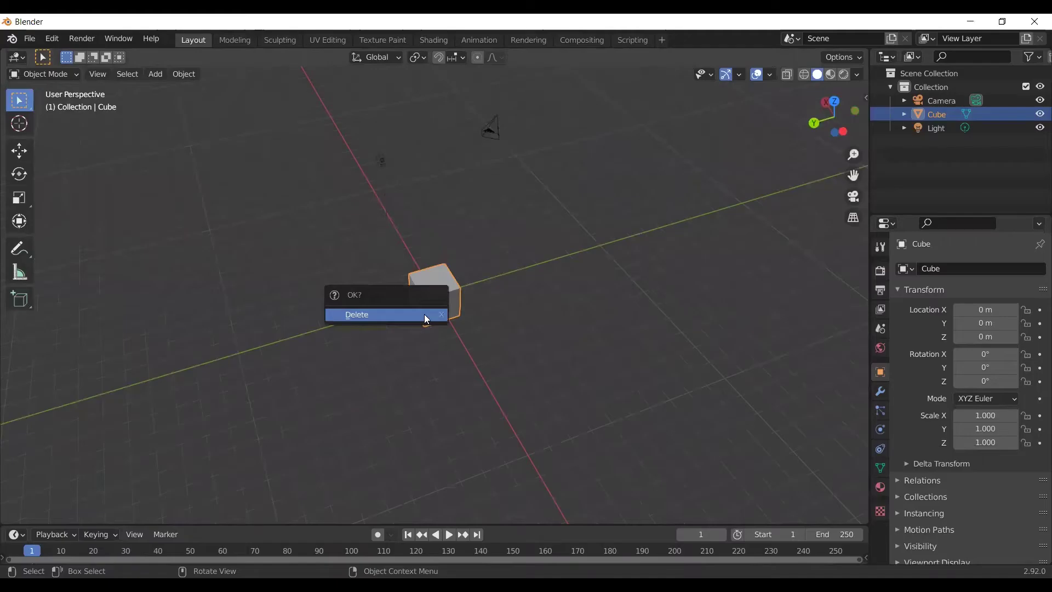
Delete the default cube so only the camera and light remain
click(426, 316)
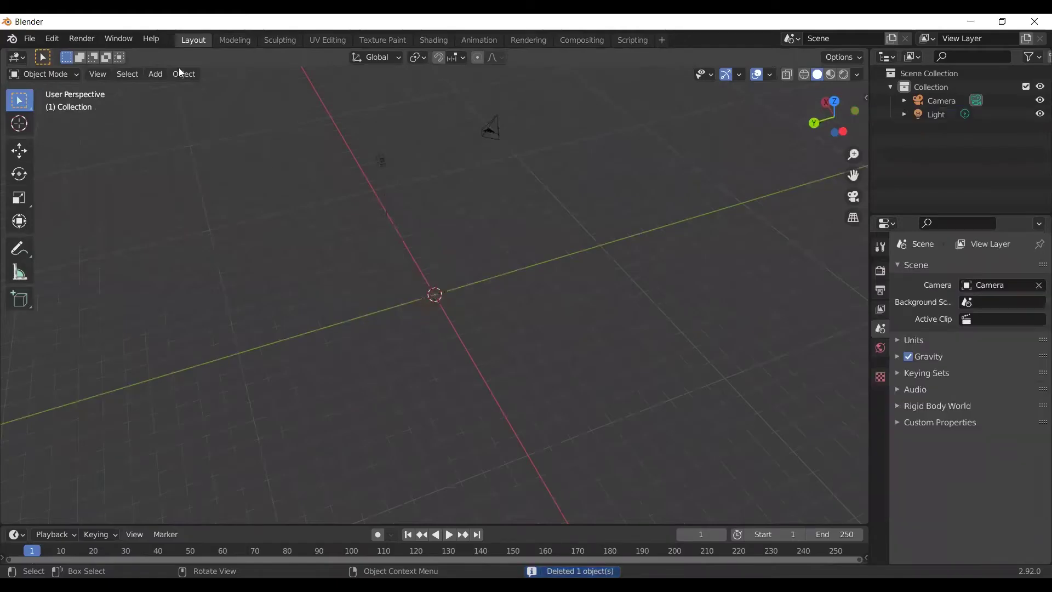
Load refrence.png from the Desktop as a reference image and view it from the side
click(155, 74)
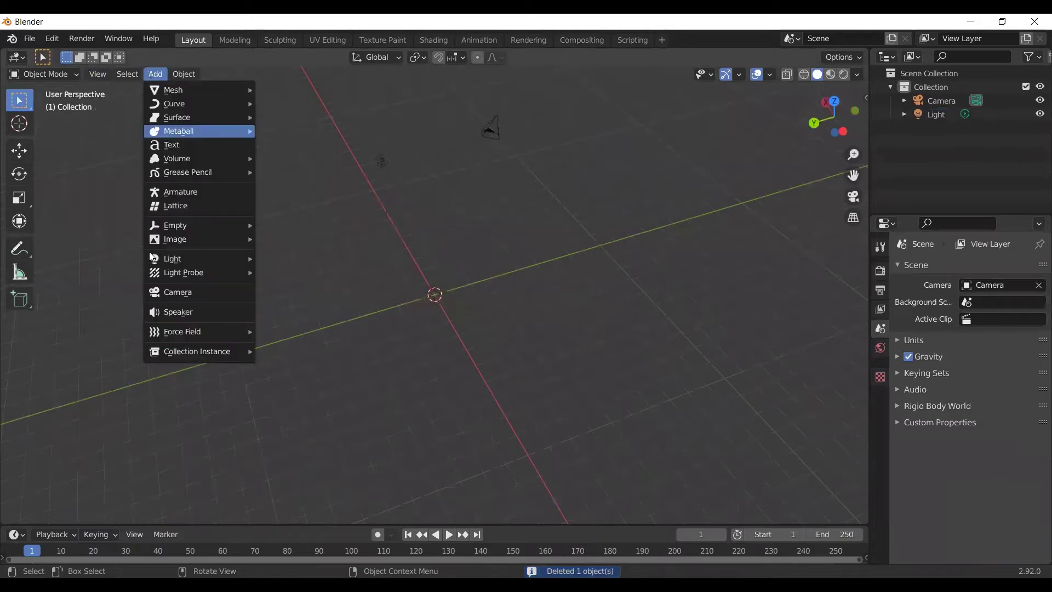
mouse_move(176, 239)
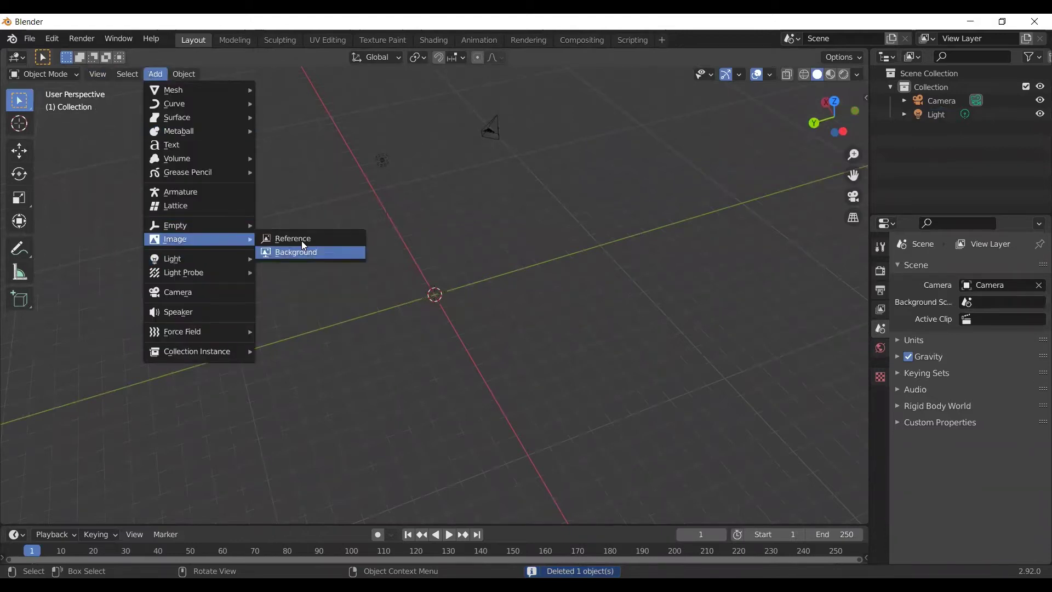
click(303, 241)
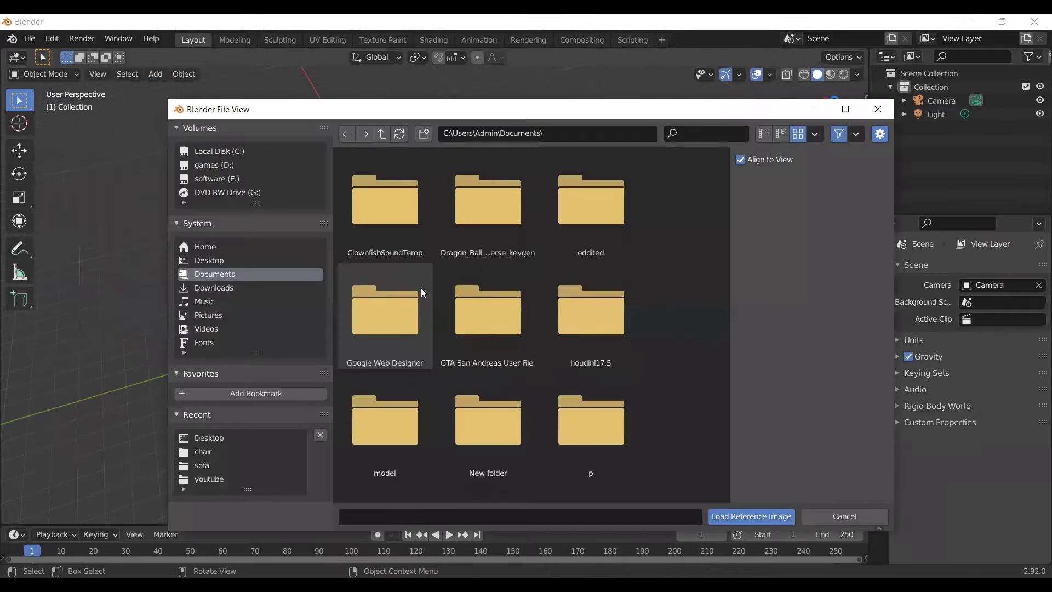
click(208, 260)
scroll(480, 315, down, 3)
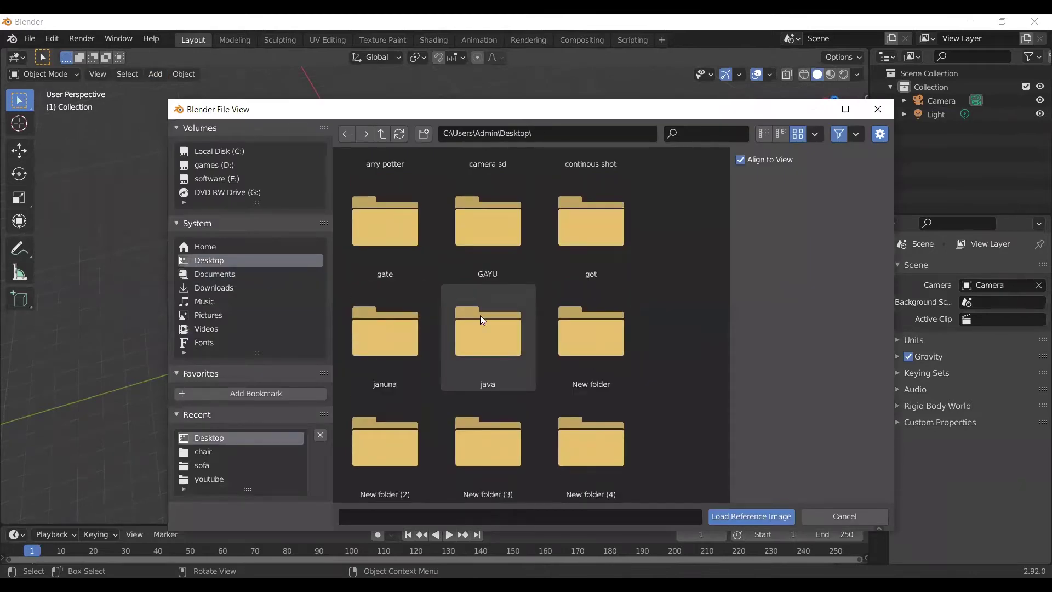
scroll(491, 321, down, 5)
scroll(491, 320, down, 5)
click(621, 439)
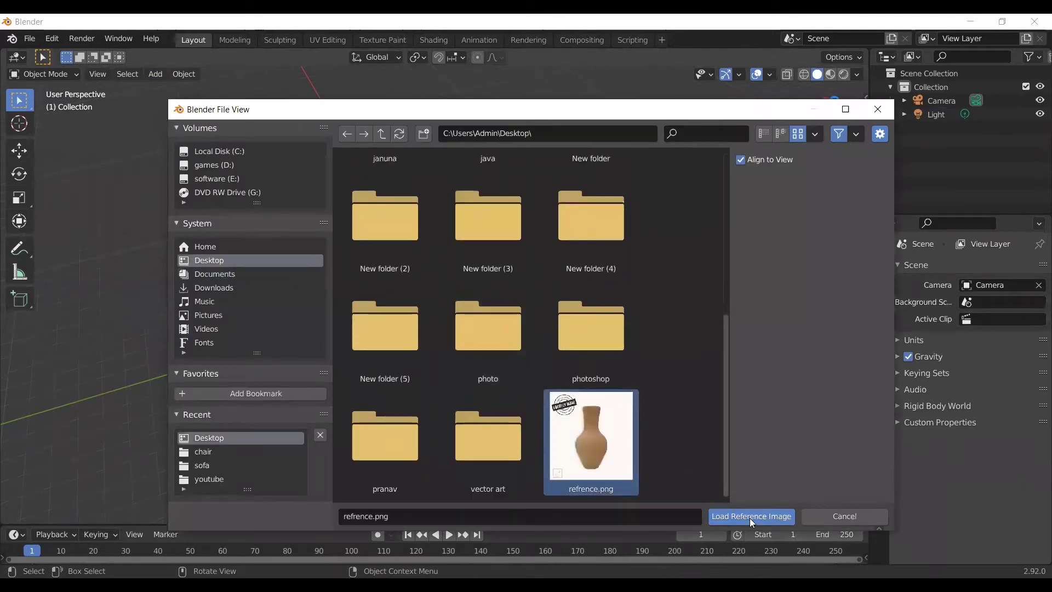
click(750, 518)
key(KP_3)
Rotate the reference image in the Right, Top and Front views until it stands straight and axis-aligned
drag(478, 271, 482, 288)
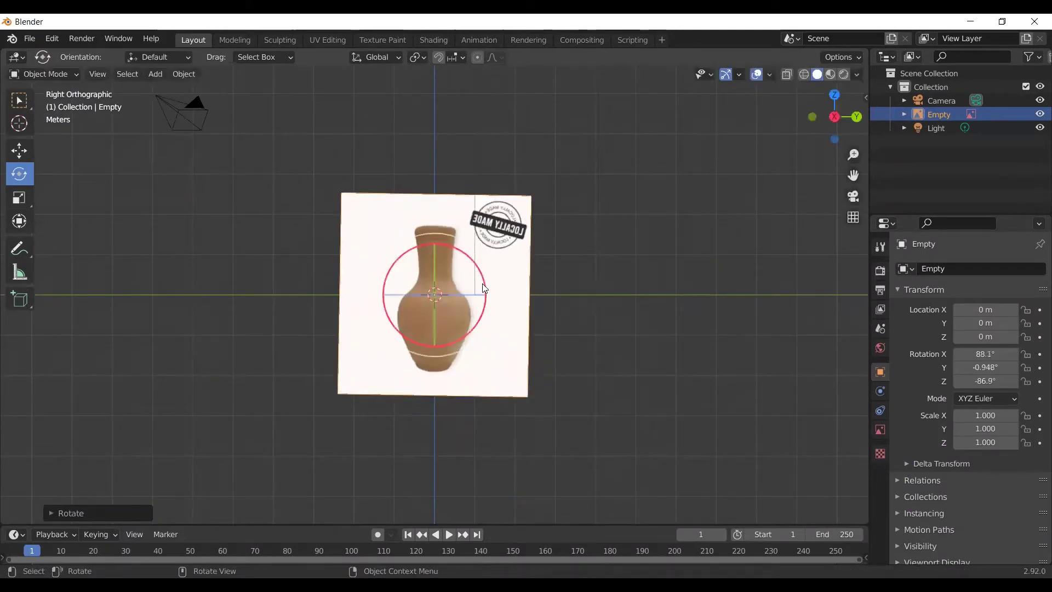
key(KP_7)
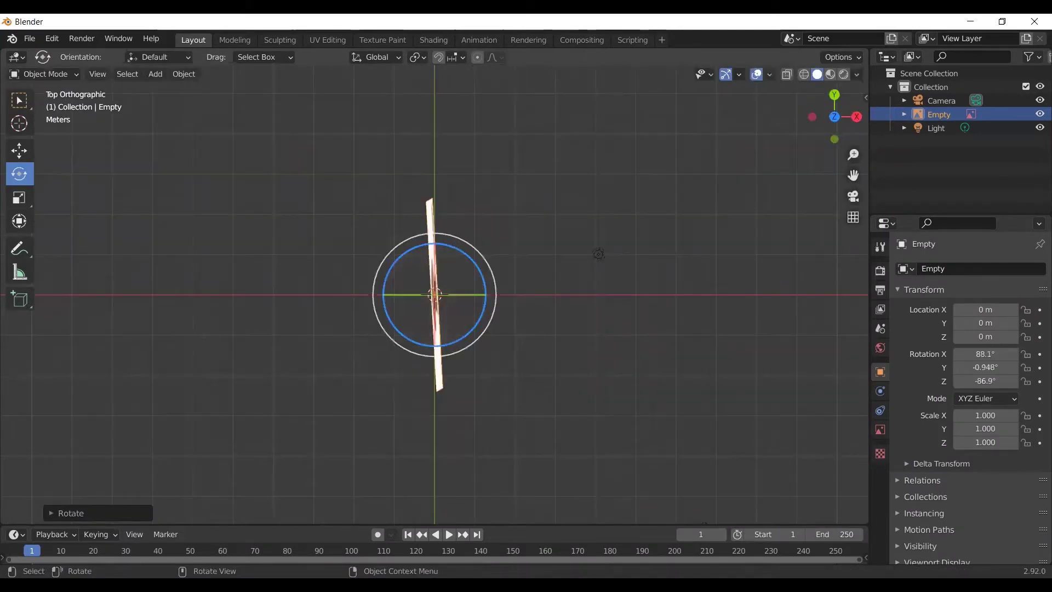
drag(456, 248, 460, 253)
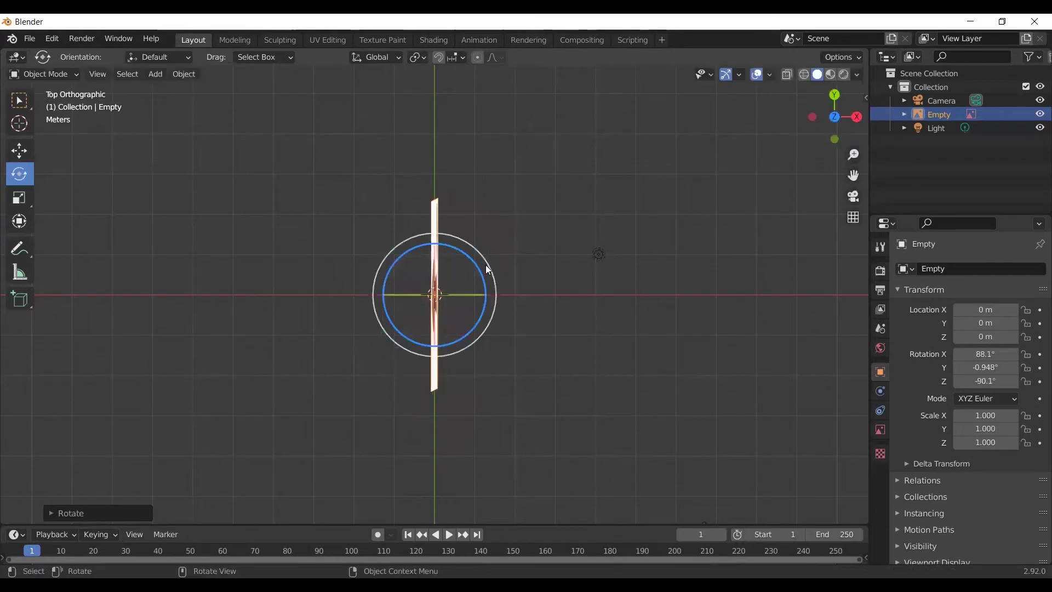
key(KP_1)
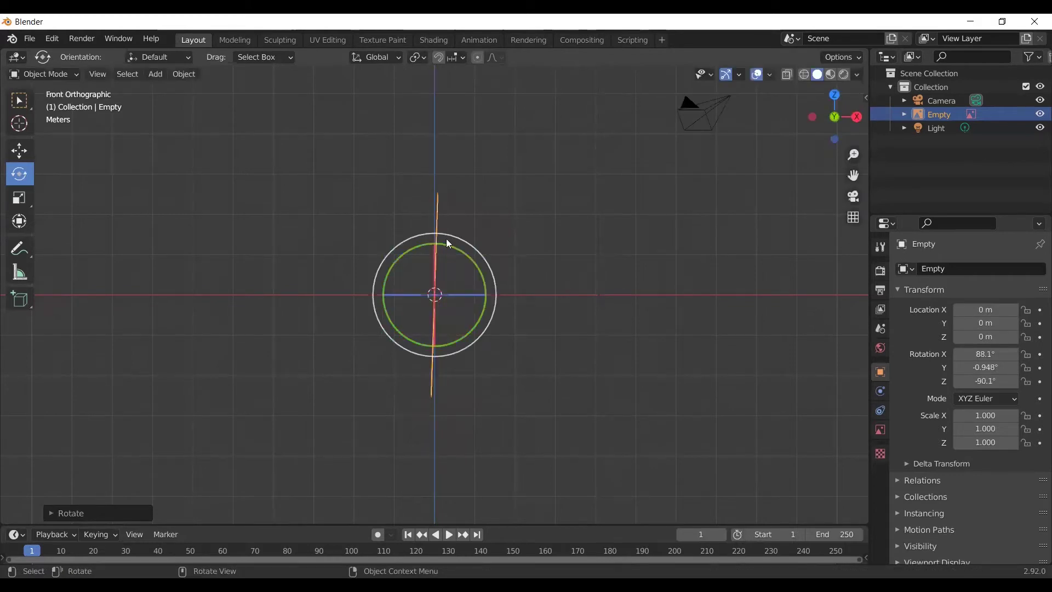
drag(442, 240, 453, 247)
key(KP_3)
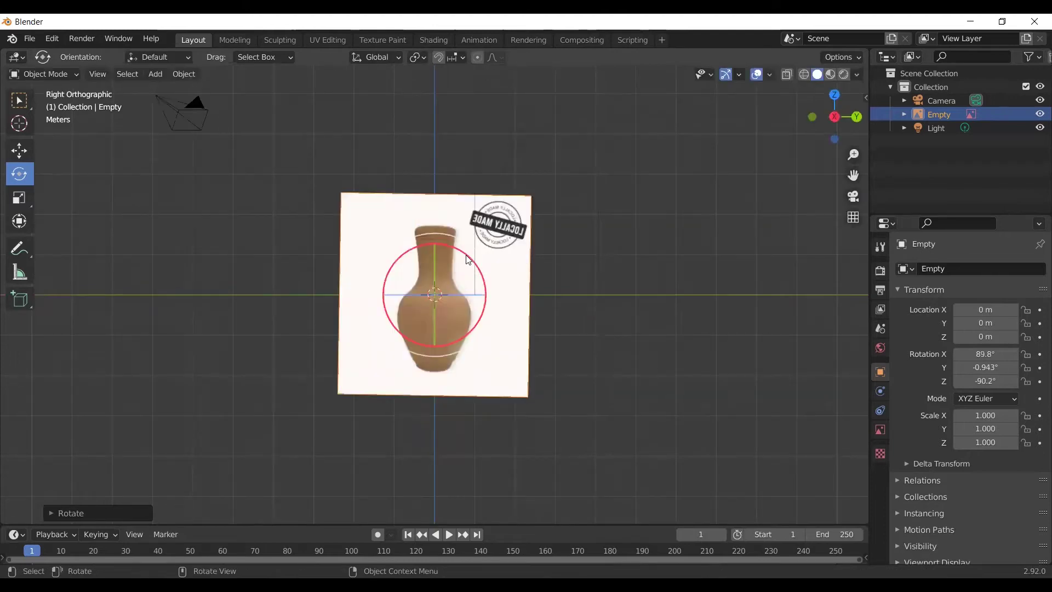
drag(452, 247, 466, 258)
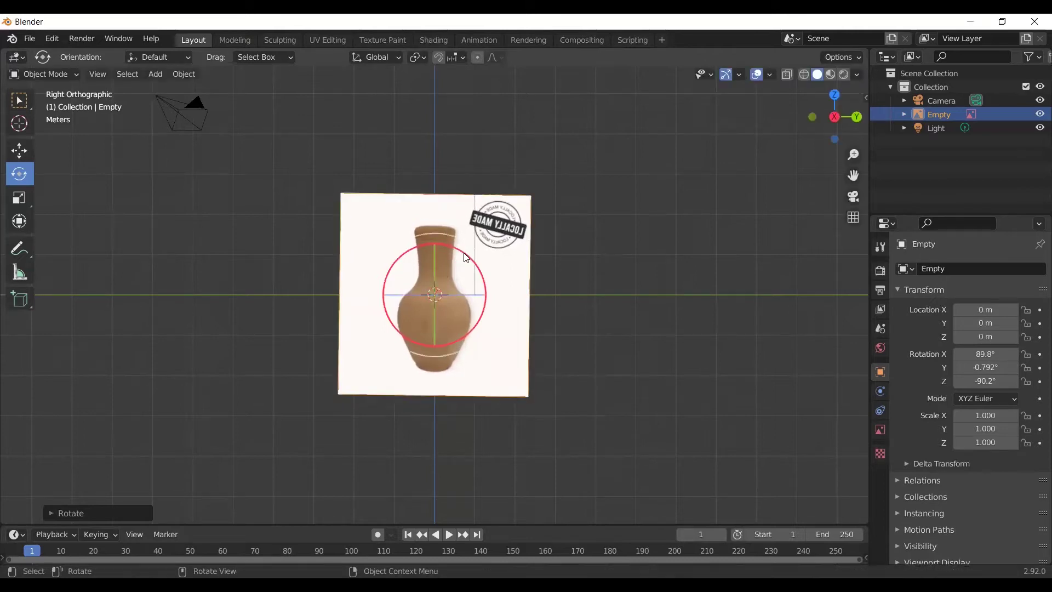
key(KP_7)
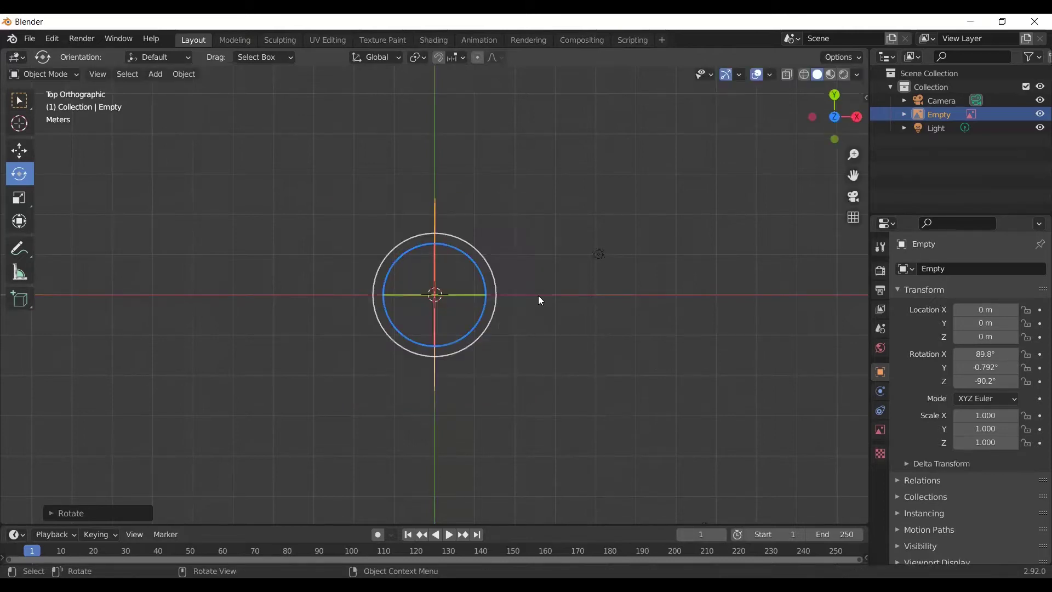
mouse_move(538, 295)
middle_down()
mouse_move(598, 347)
mouse_move(486, 201)
middle_up()
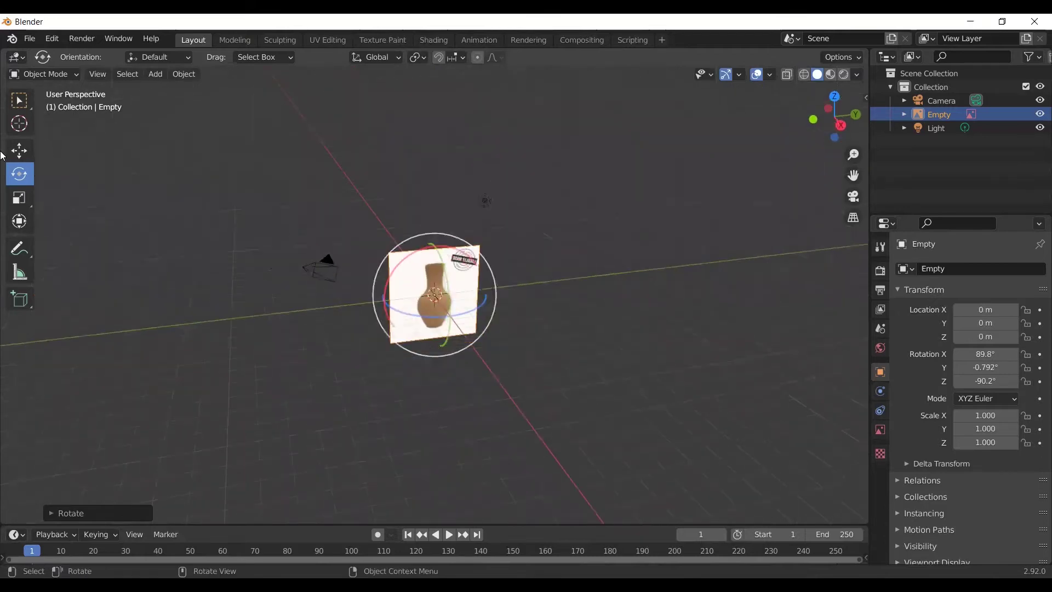
Move the reference image back along X to about -7.9 m and raise it
click(13, 158)
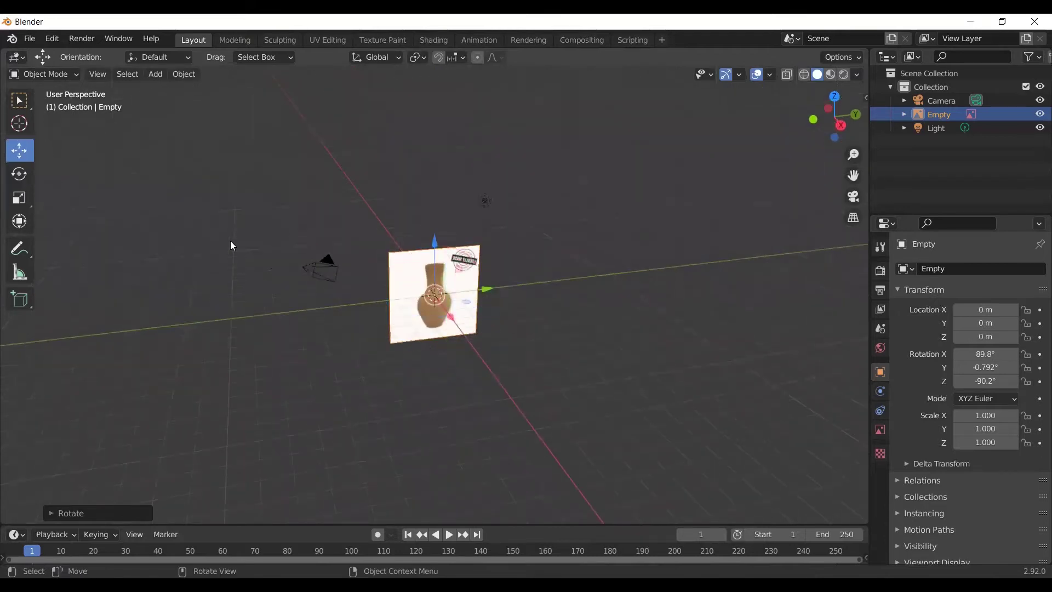
mouse_move(230, 244)
middle_down()
mouse_move(282, 296)
mouse_move(526, 399)
middle_up()
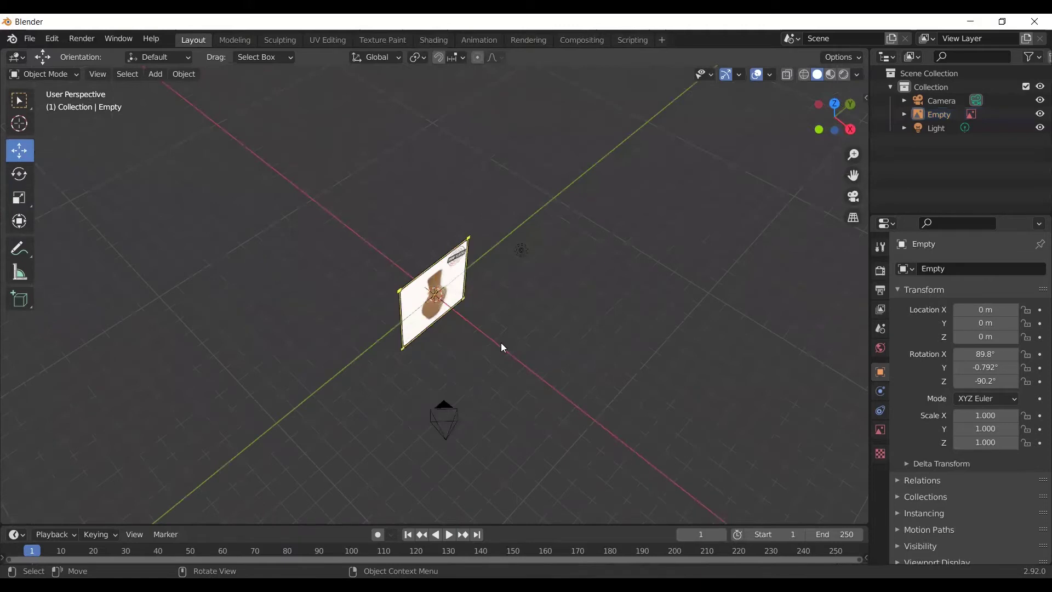
middle_drag(501, 343, 573, 383)
click(432, 319)
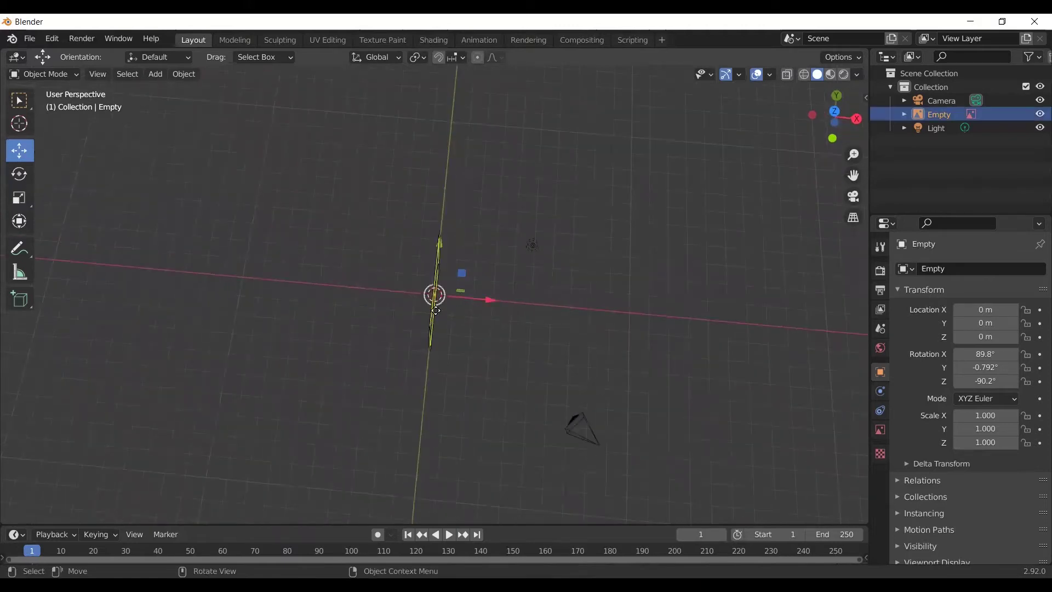
drag(494, 300, 282, 293)
middle_drag(547, 337, 425, 216)
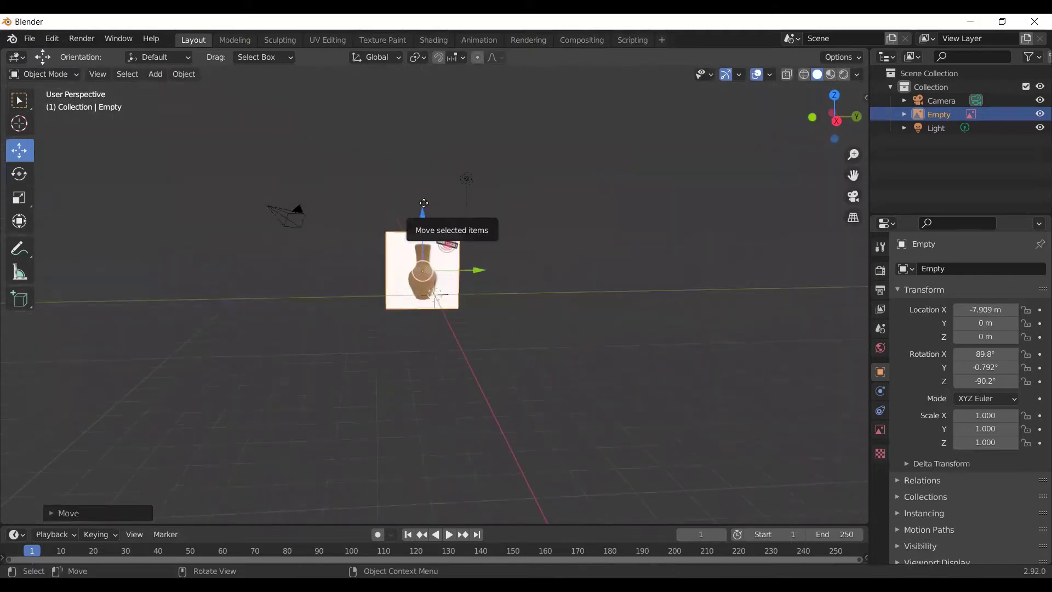
drag(425, 216, 422, 151)
Set the image height to about 2.52 m so its base rests on the ground line, then deselect it
key(KP_1)
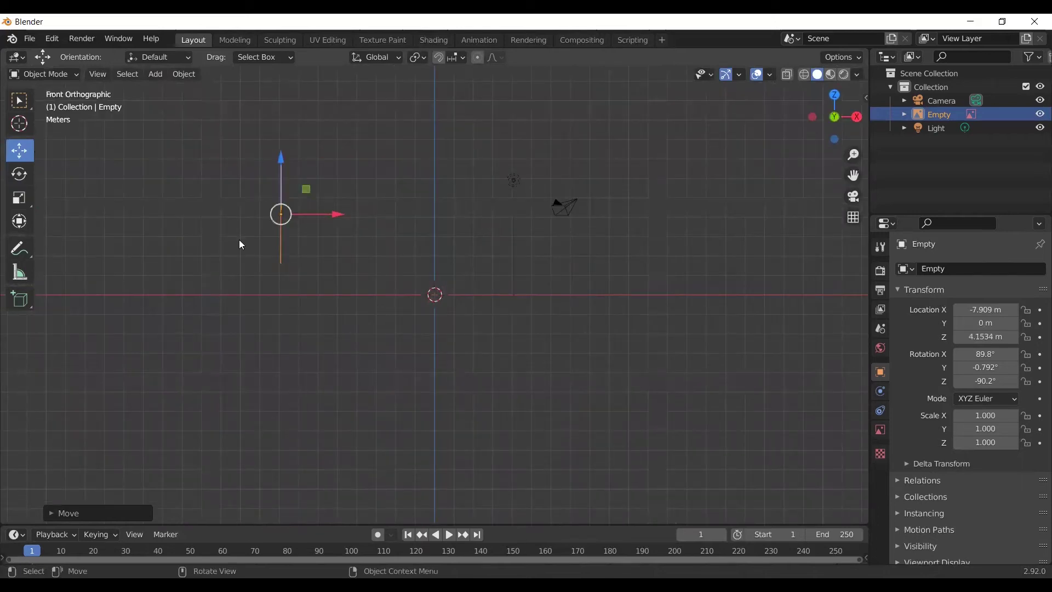
drag(279, 156, 277, 189)
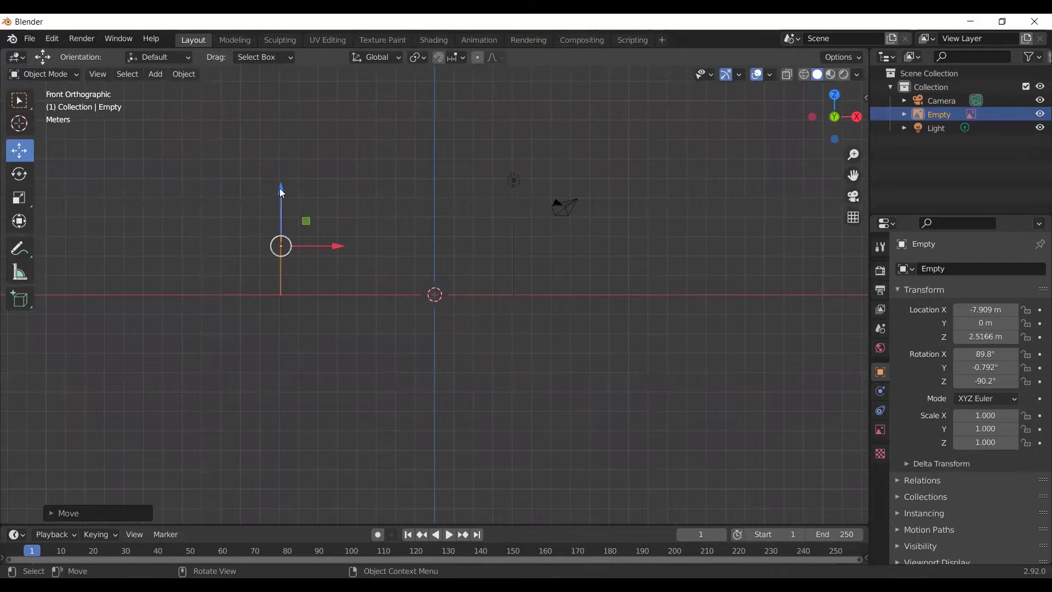
key(KP_3)
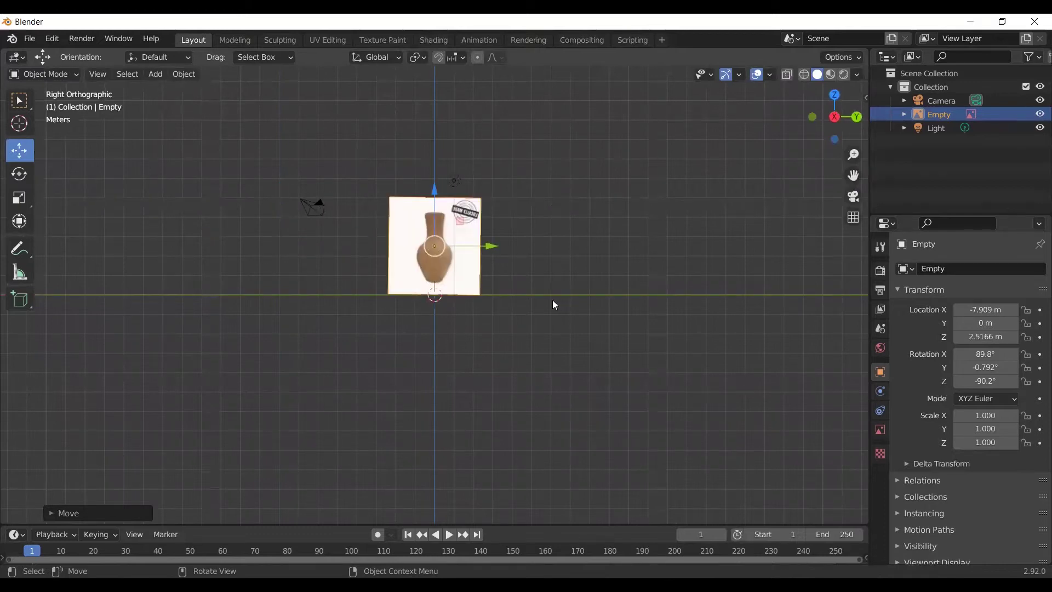
scroll(583, 272, up, 4)
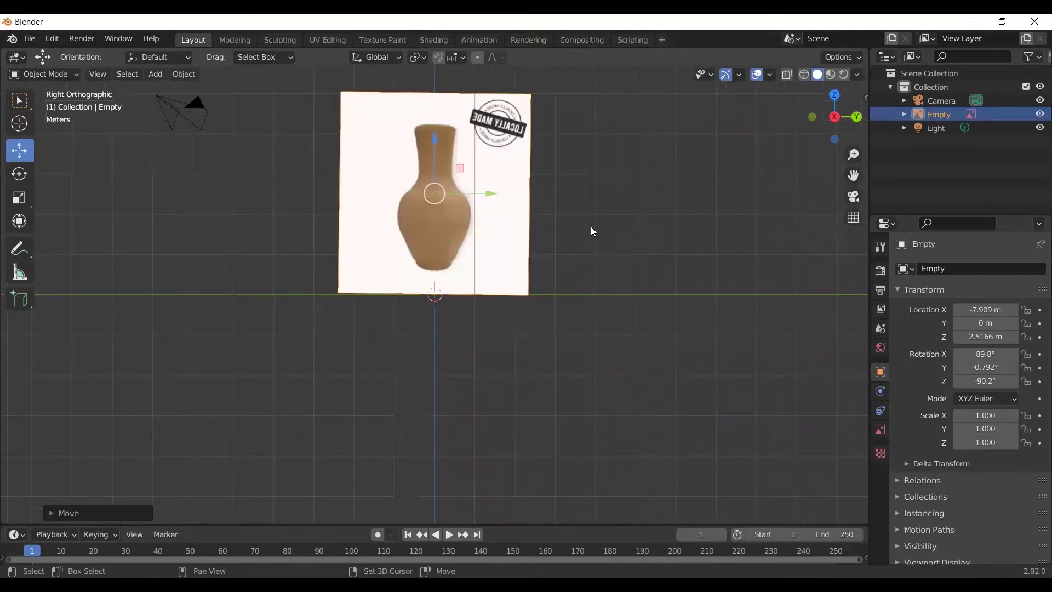
shift+middle_drag(592, 255, 592, 366)
click(608, 337)
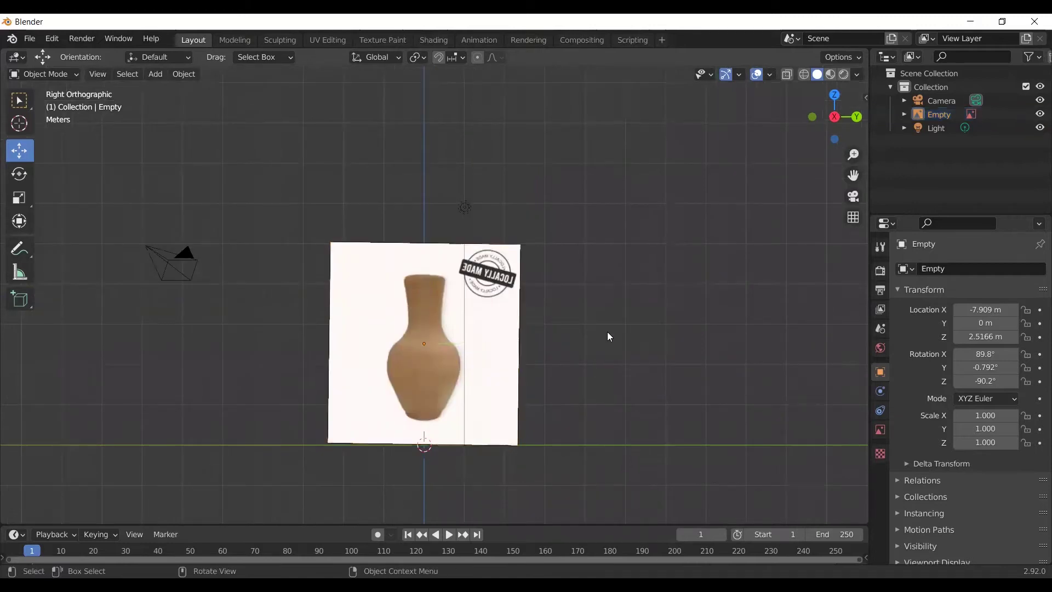
key(shift+a)
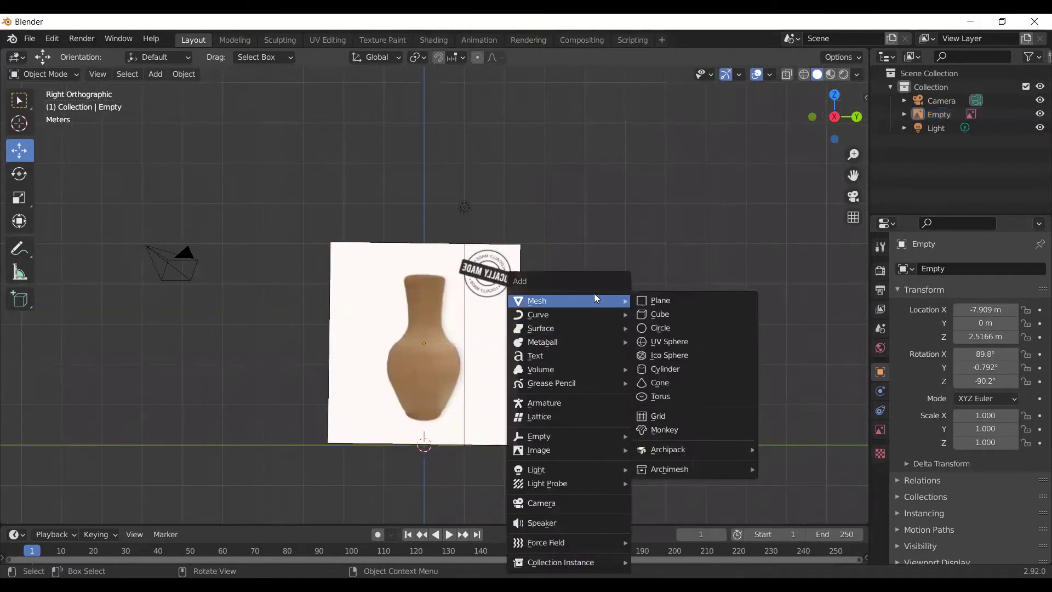
mouse_move(568, 314)
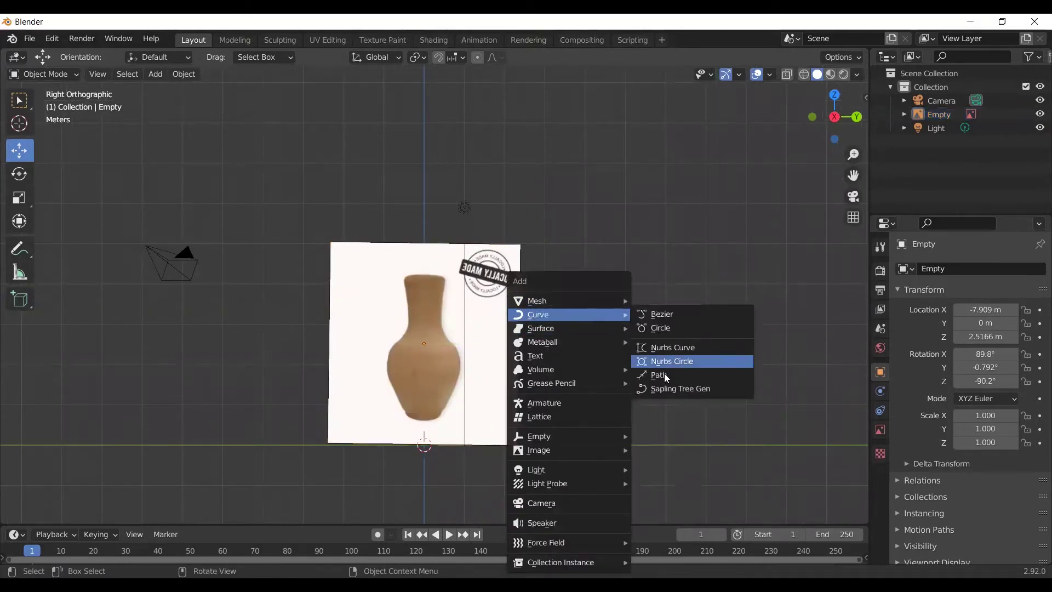
Add a NURBS path and rotate it 90° around Z
click(665, 376)
middle_drag(665, 379, 609, 419)
key(r)
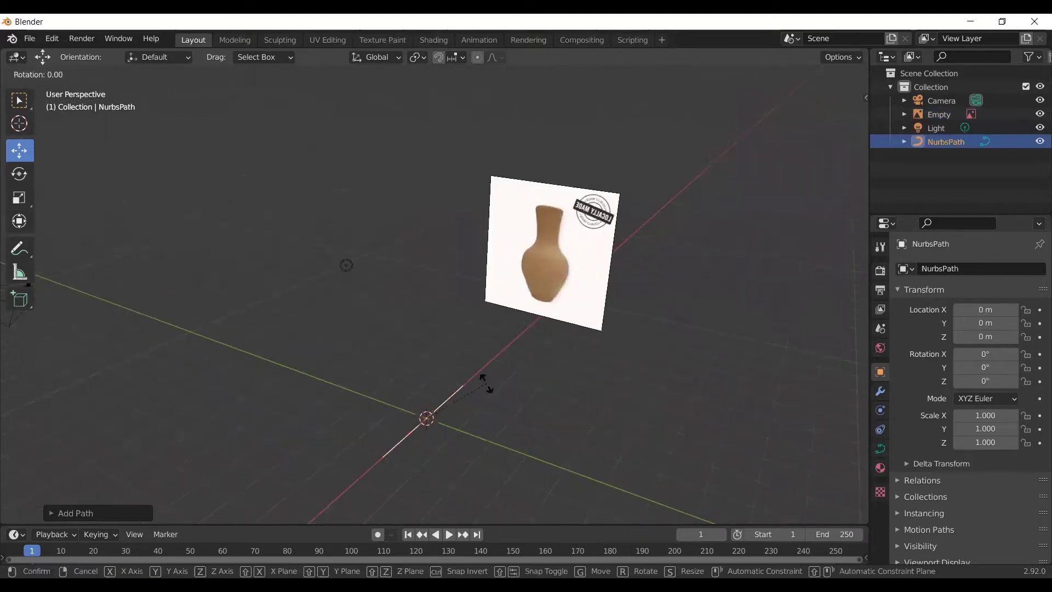
key(x)
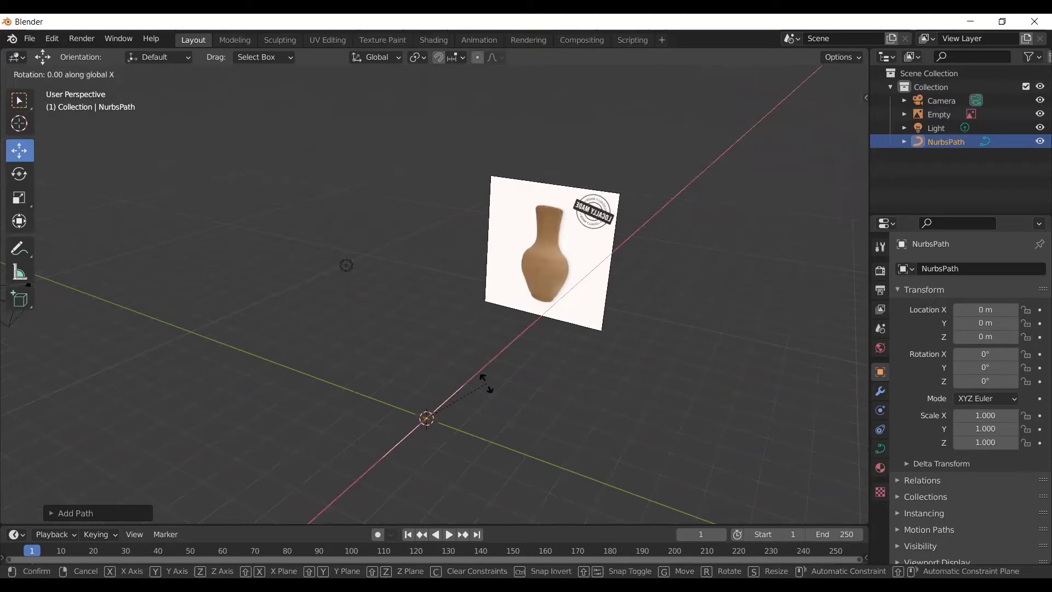
key(Escape)
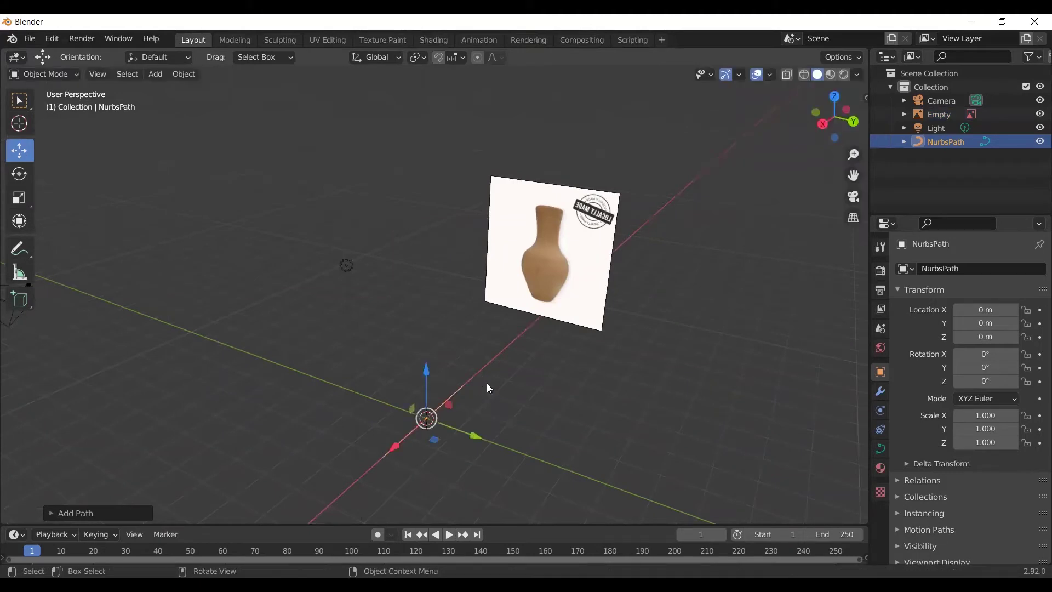
key(r)
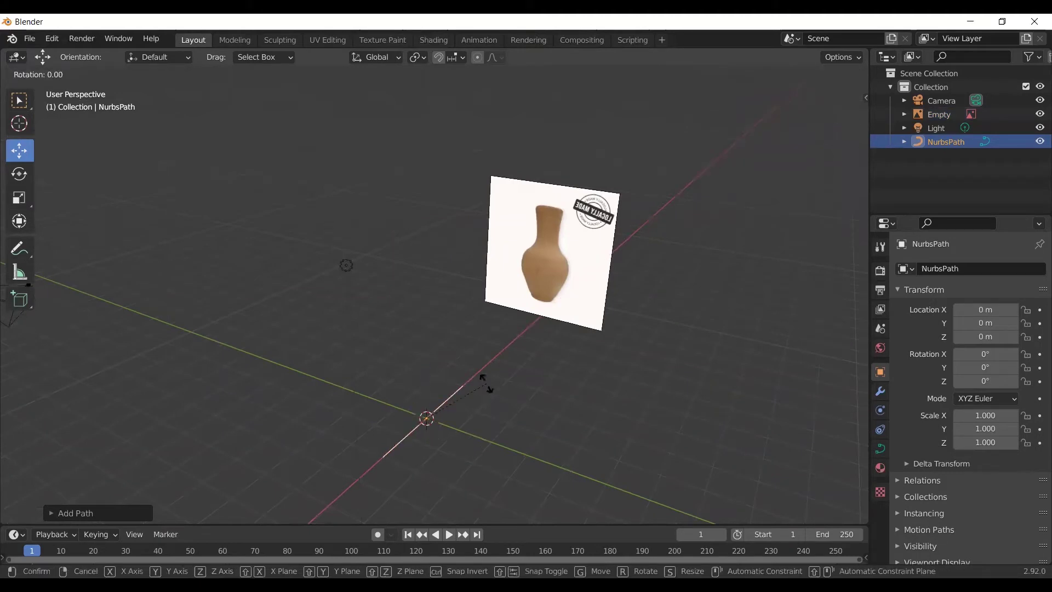
text(z)
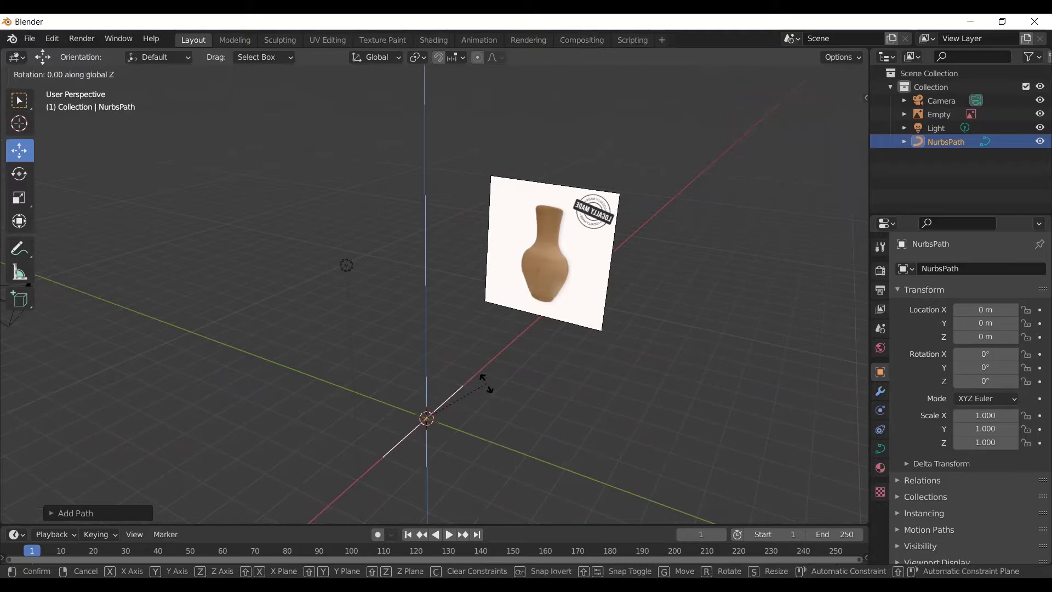
text(90)
key(Return)
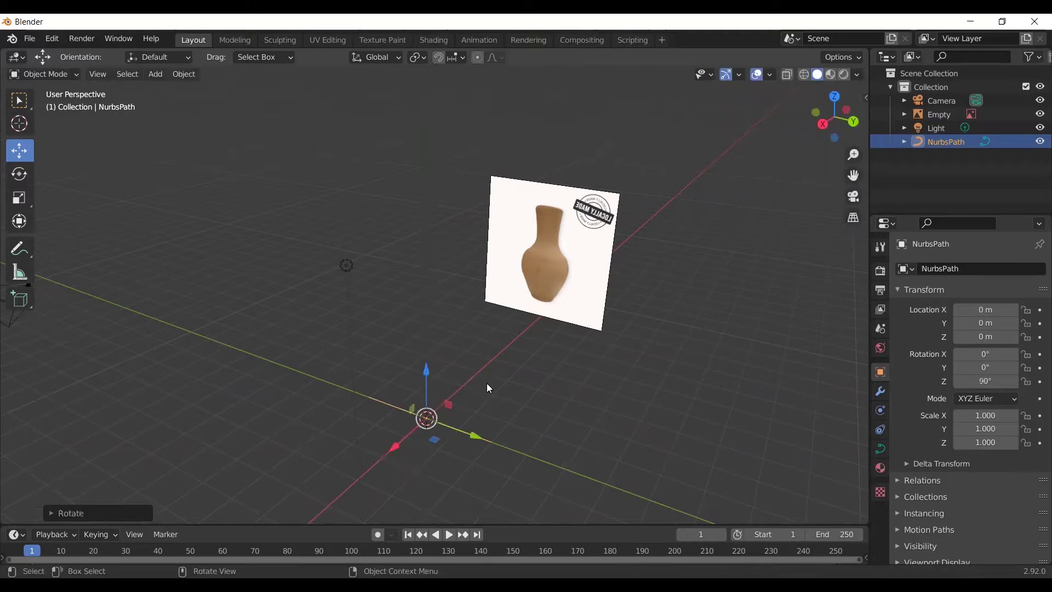
Rotate the path 90° about X so it stands upright, viewed from the right side
key(r)
text(x)
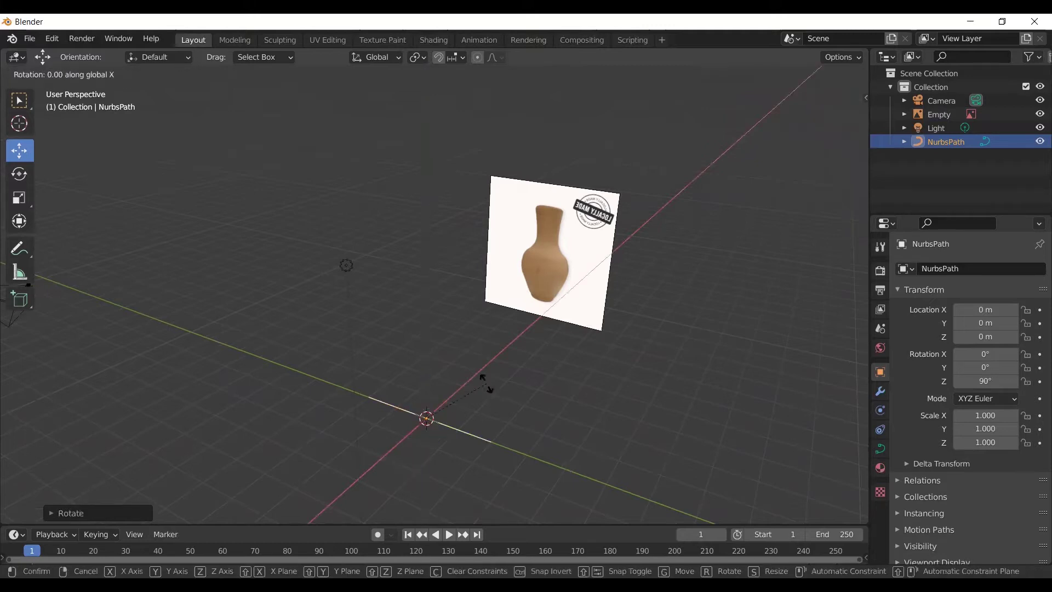
text(90)
key(Return)
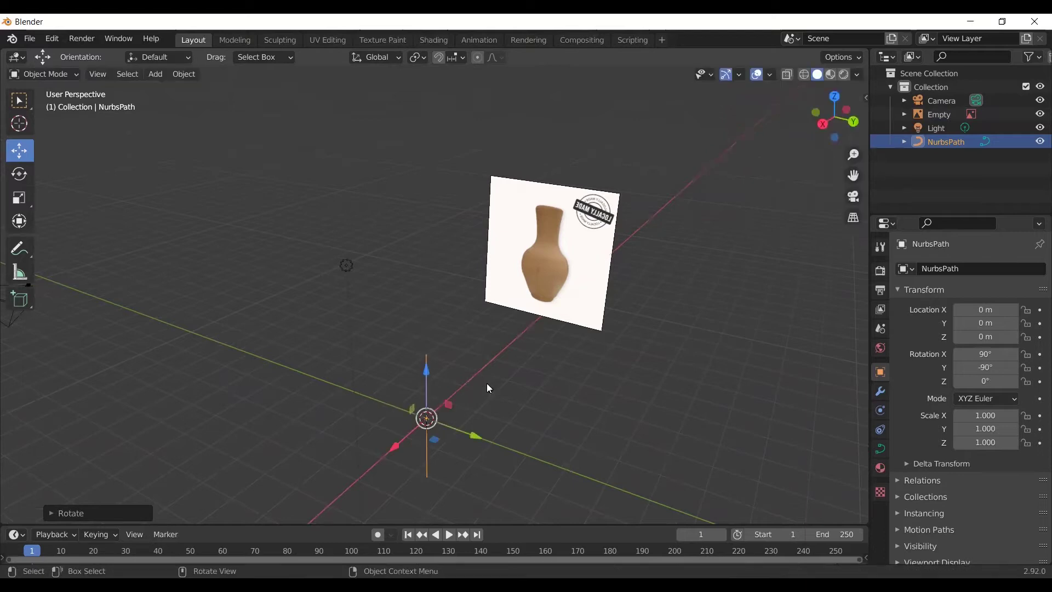
key(KP_3)
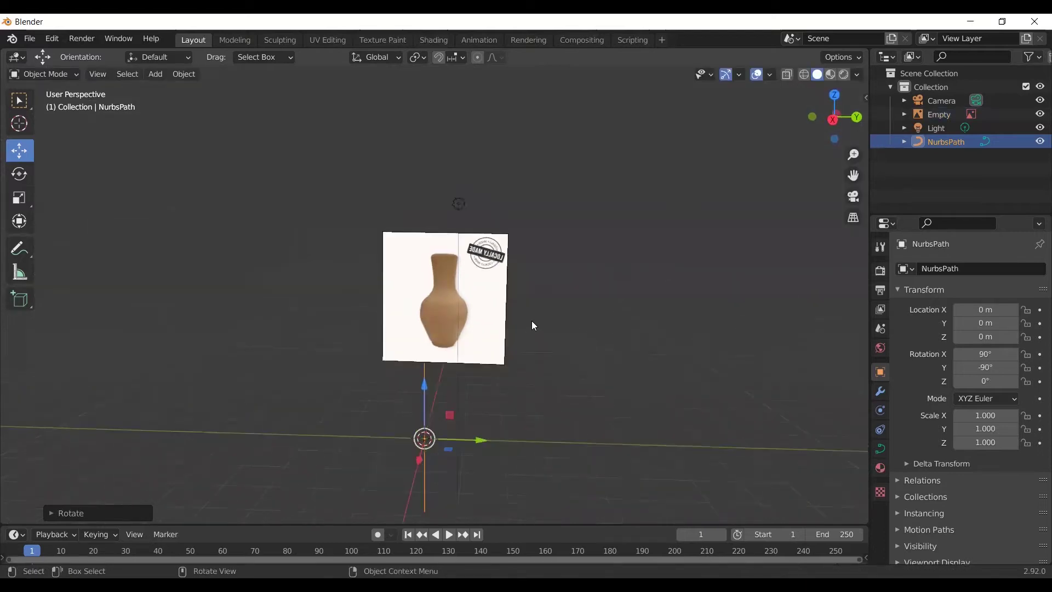
key(KP_1)
key(KP_3)
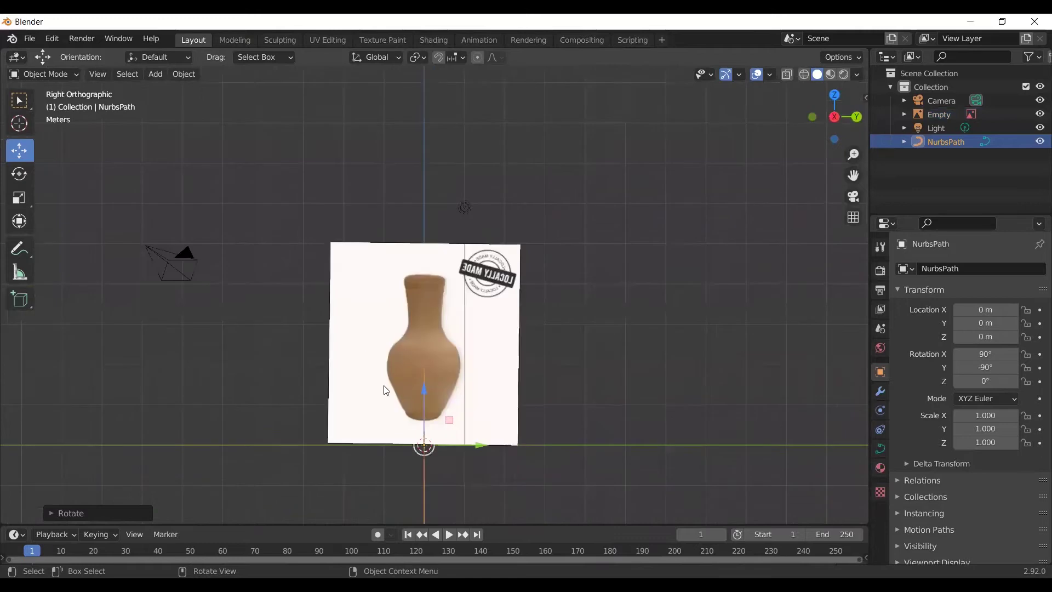
Raise the NurbsPath along Z and scale its length down
mouse_move(428, 390)
mouse_down()
mouse_move(428, 298)
mouse_move(416, 333)
mouse_up()
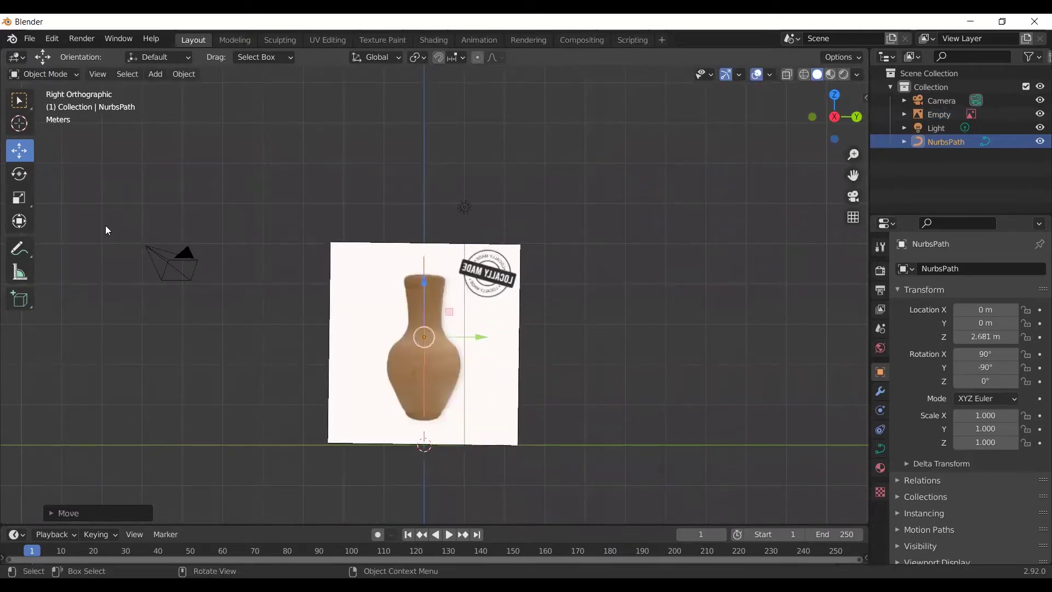
click(19, 197)
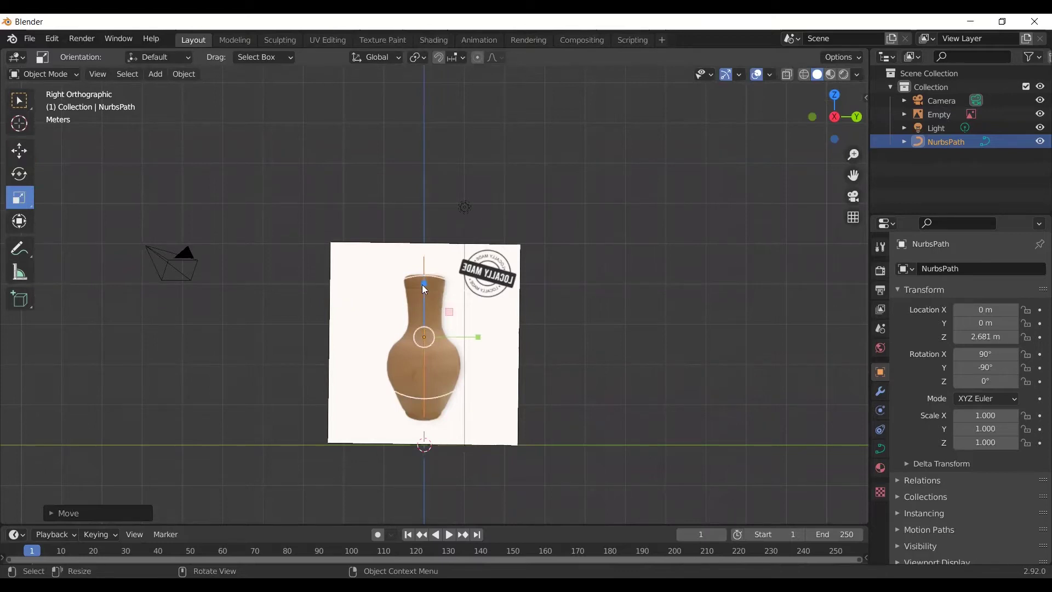
drag(424, 283, 432, 297)
mouse_move(629, 344)
middle_down()
mouse_move(533, 369)
mouse_move(629, 364)
middle_up()
click(629, 363)
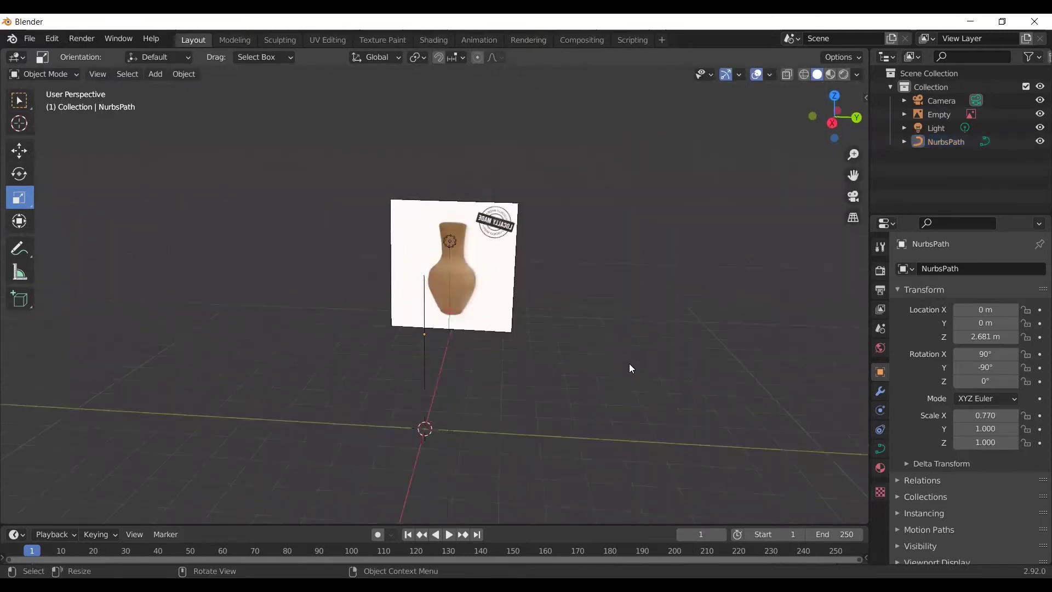
key(KP_3)
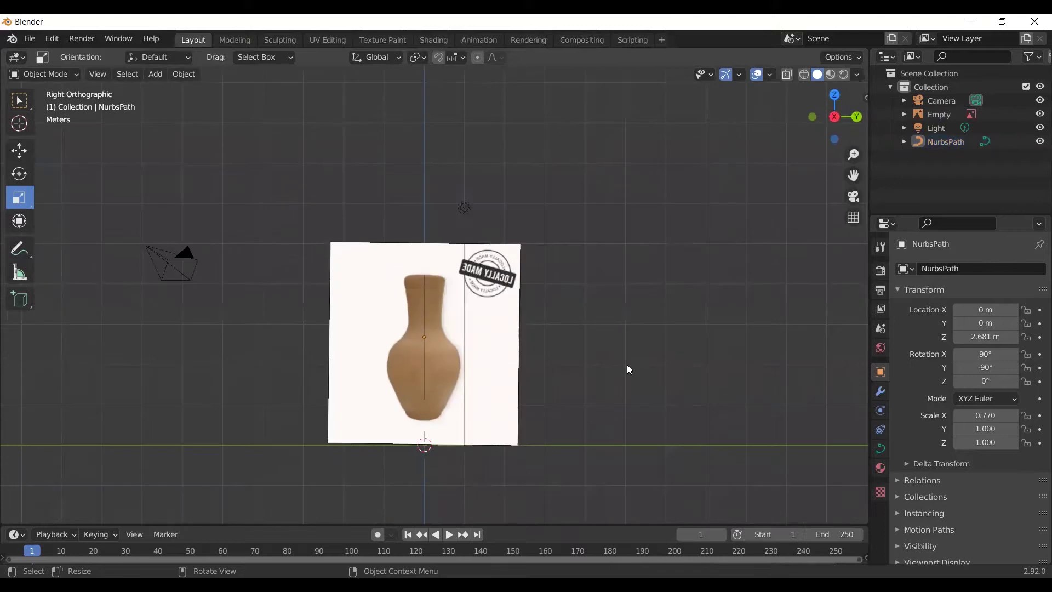
Lower the curve to the vase's height in the reference image
click(425, 339)
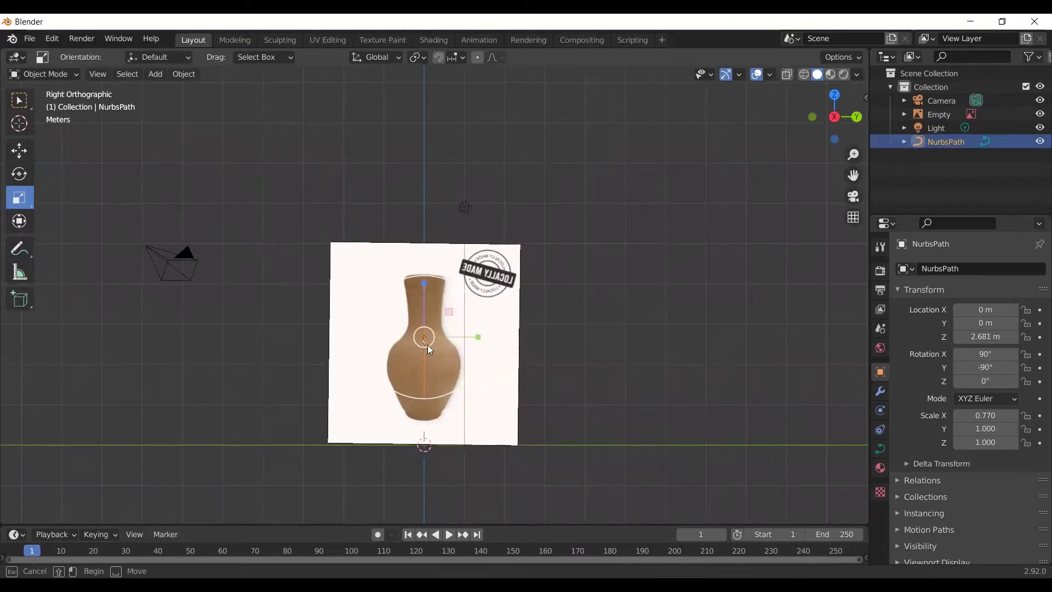
shift+click(427, 345)
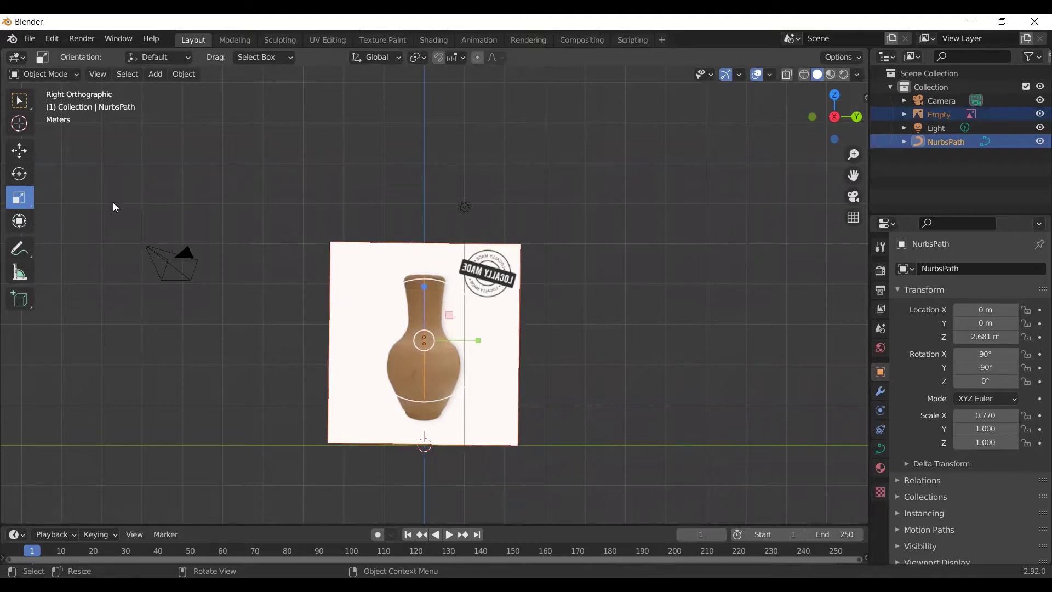
click(23, 156)
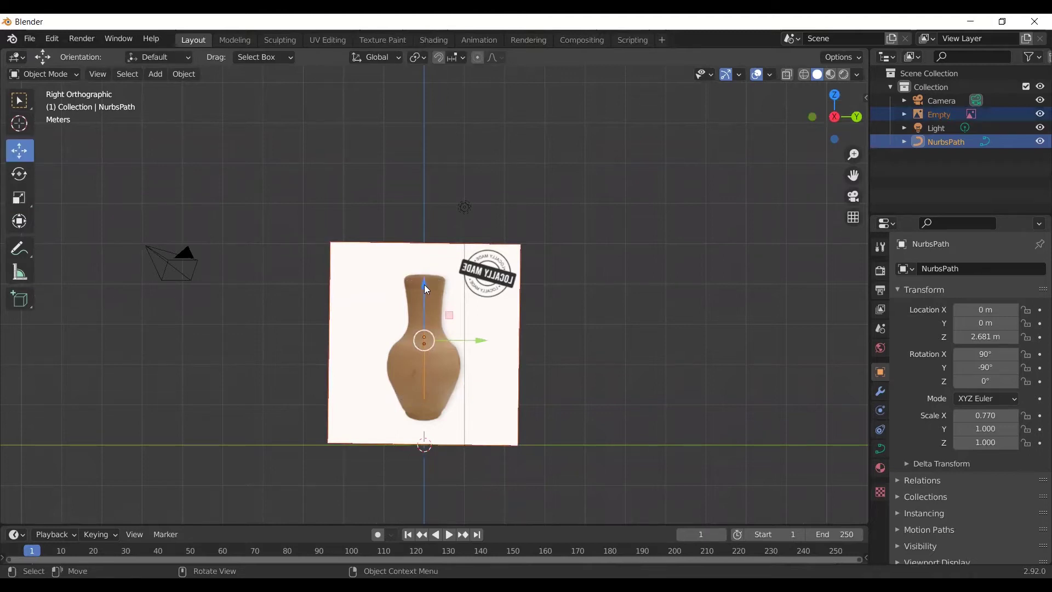
drag(424, 285, 425, 285)
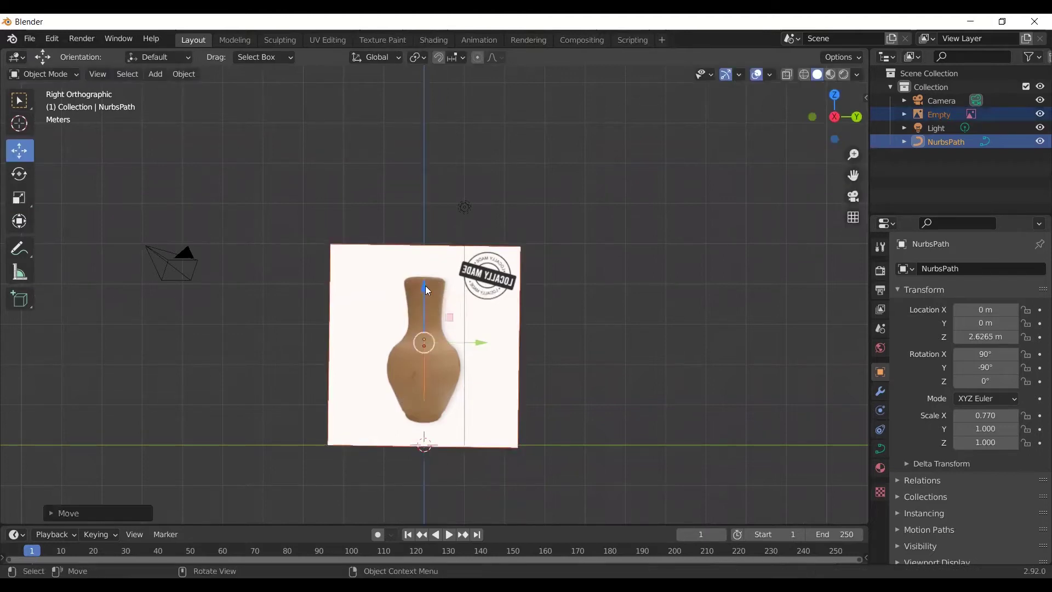
click(946, 123)
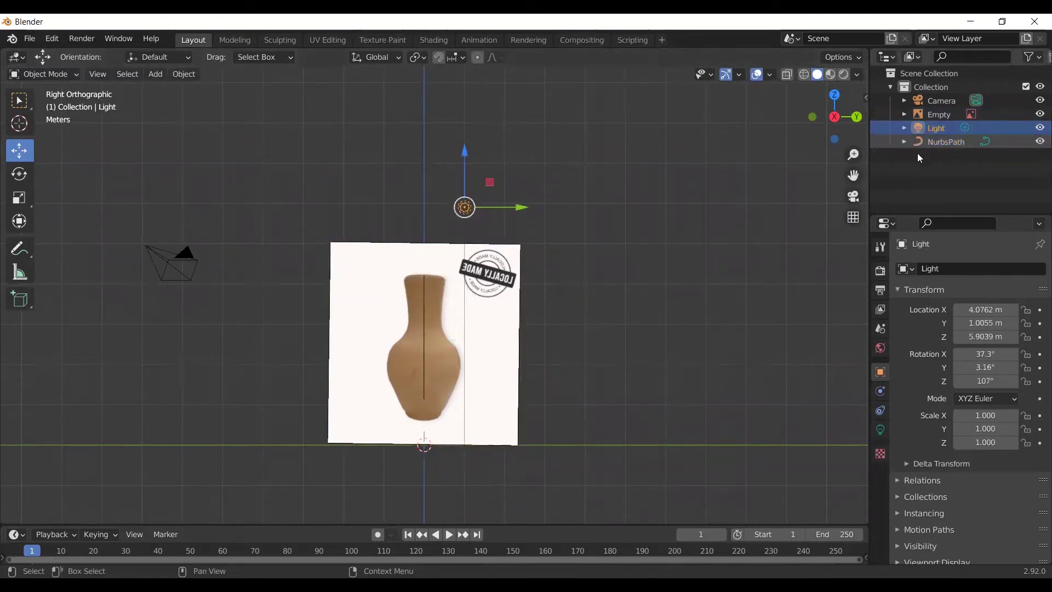
click(428, 306)
drag(425, 285, 425, 293)
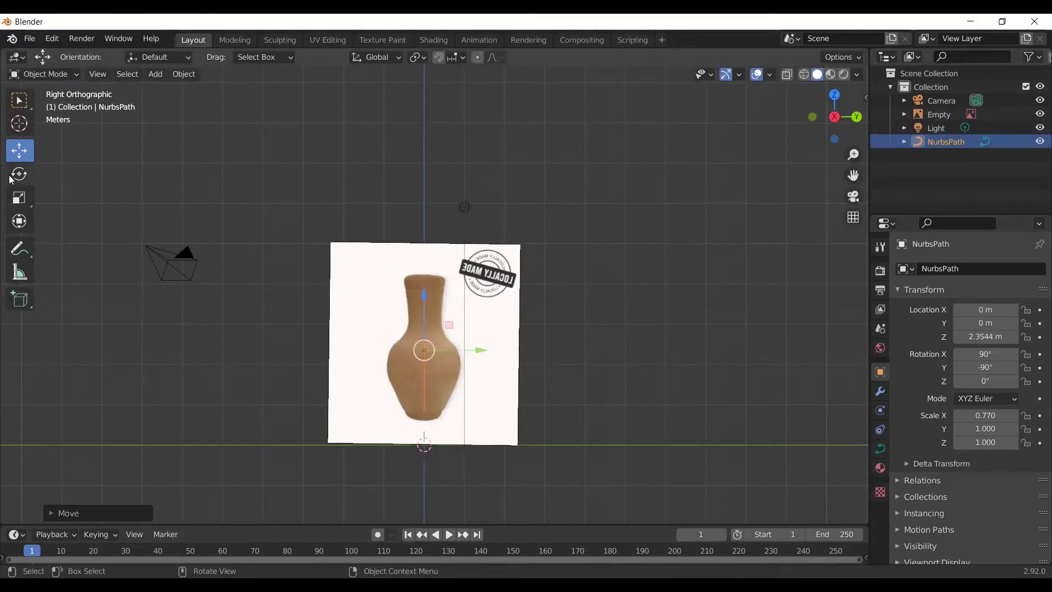
Scale the curve to about 0.93 on X so it spans the full vase height
click(25, 193)
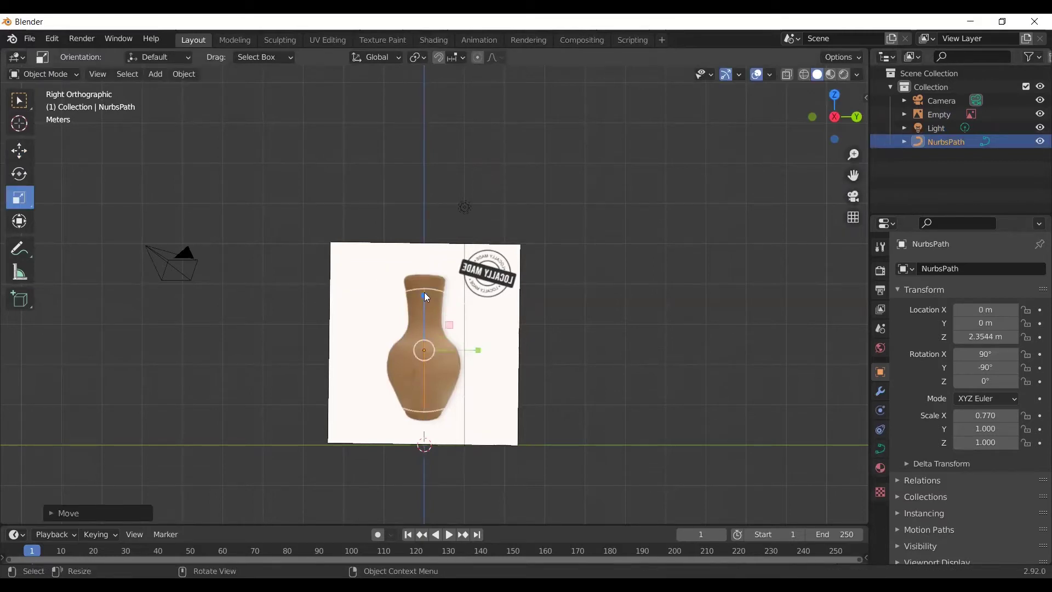
drag(425, 294, 423, 286)
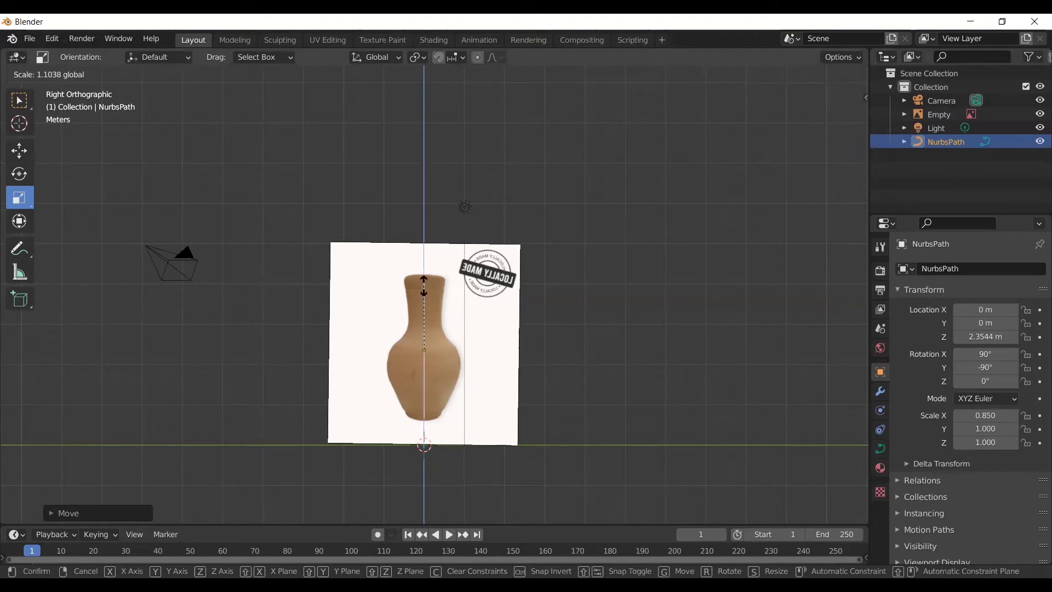
drag(424, 285, 424, 296)
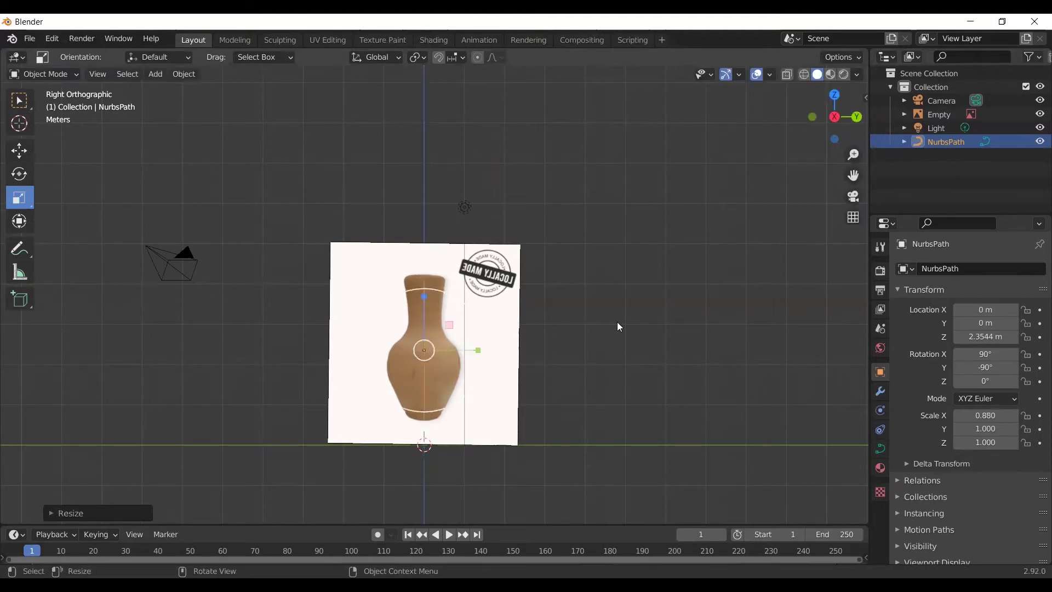
click(573, 344)
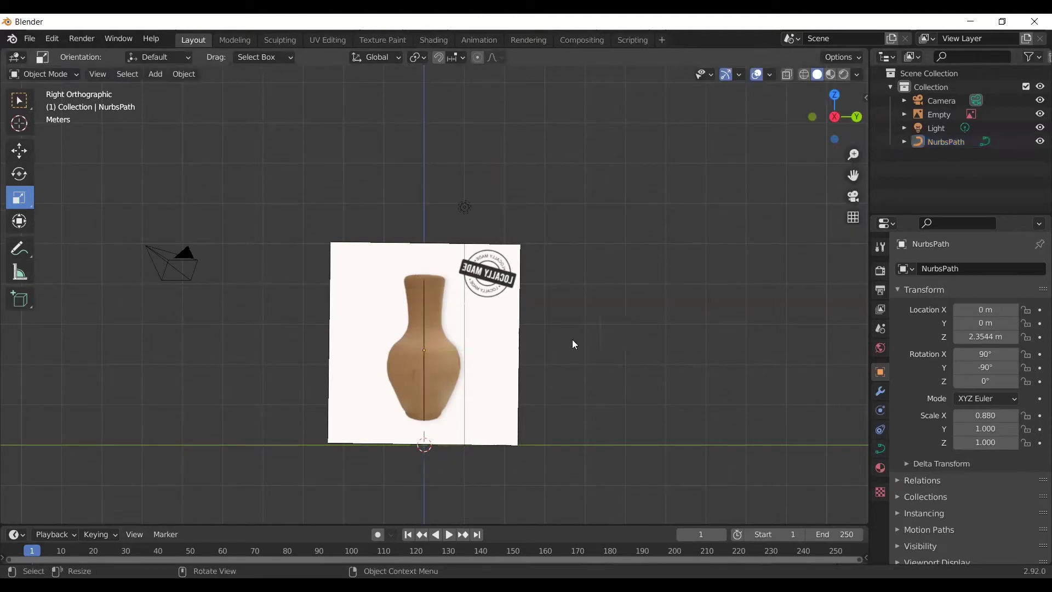
click(424, 326)
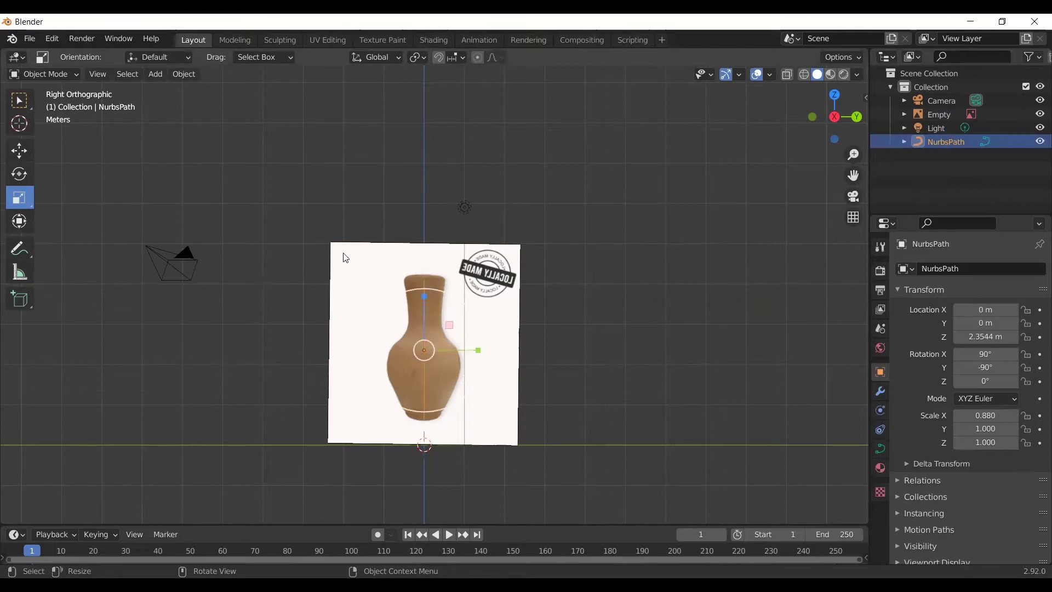
drag(424, 296, 424, 291)
click(574, 354)
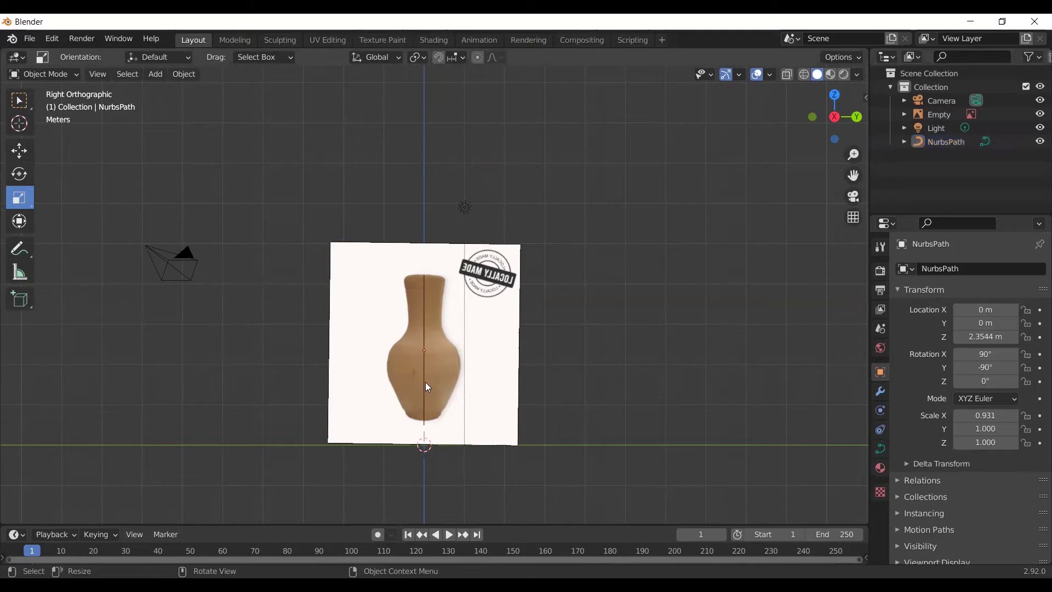
Shift the curve slightly along Y toward the vase outline
key(shift+space)
key(g)
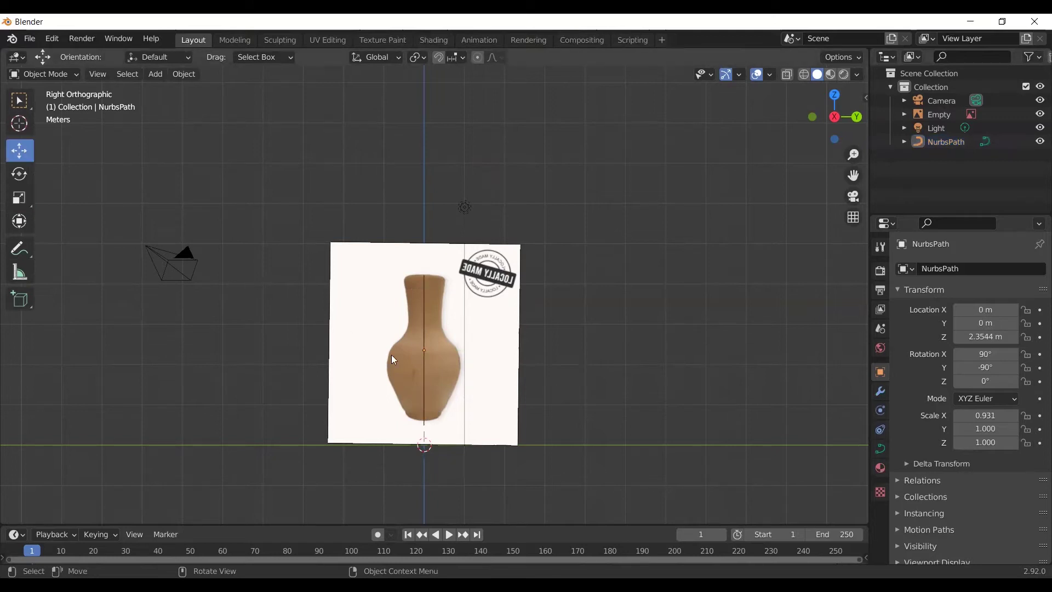
click(424, 363)
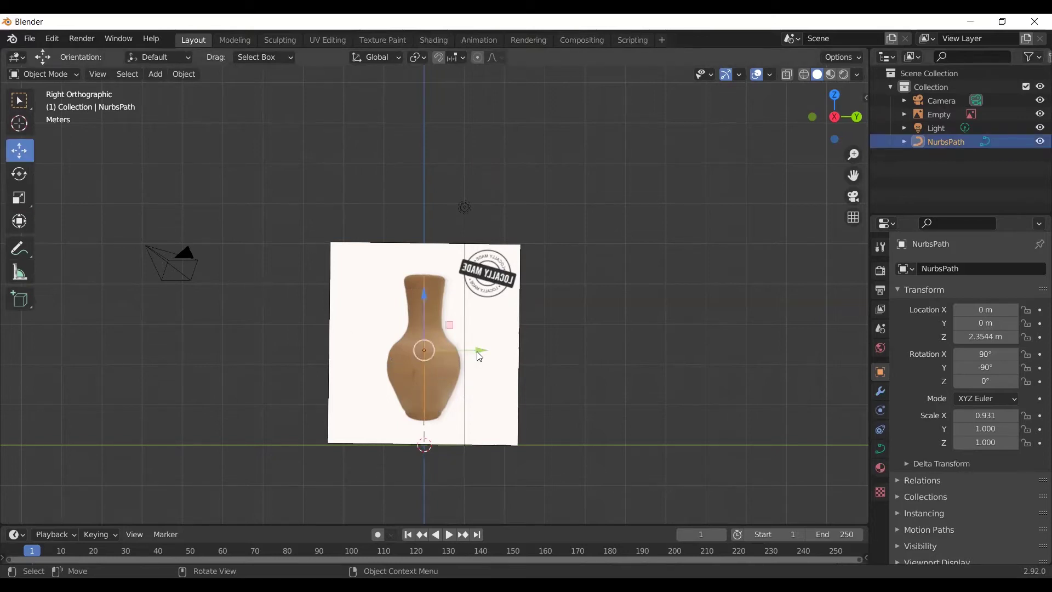
drag(467, 349, 415, 348)
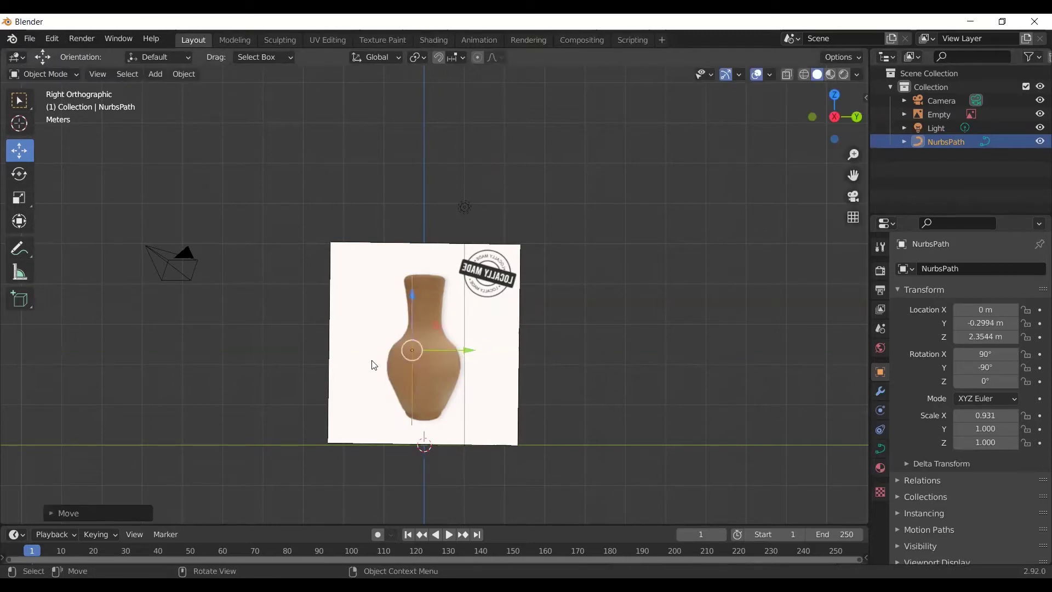
In edit mode, move the curve's top control point along Y to the vase rim
key(Tab)
scroll(466, 371, up, 3)
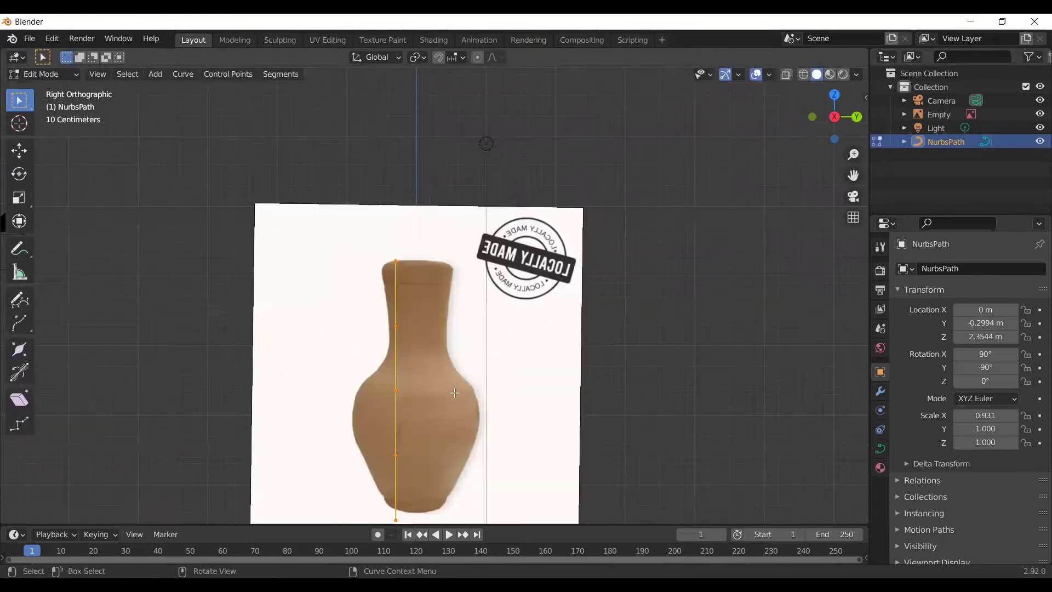
click(394, 260)
click(28, 158)
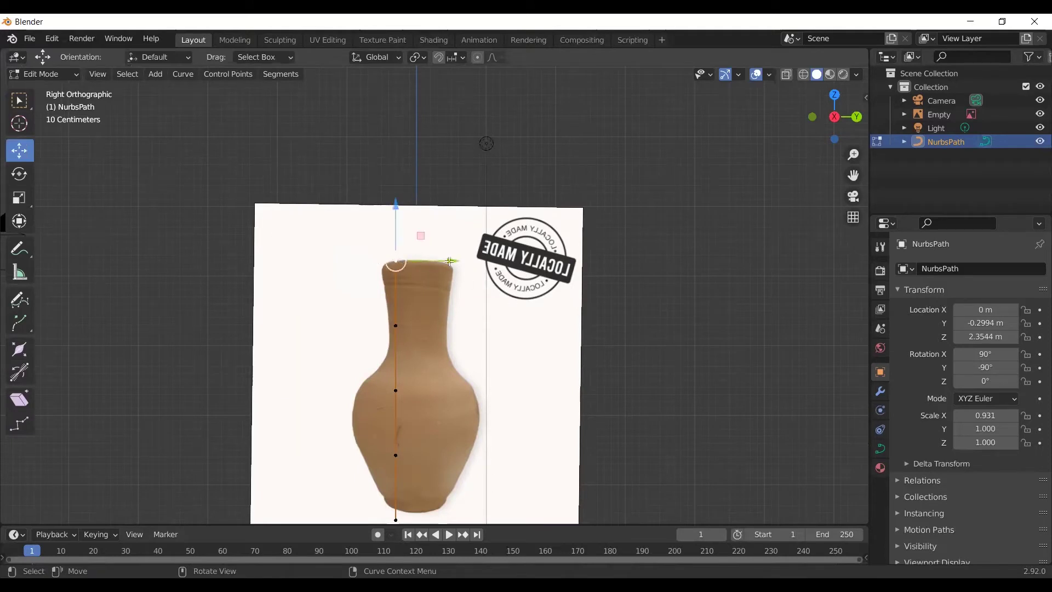
key(g)
key(y)
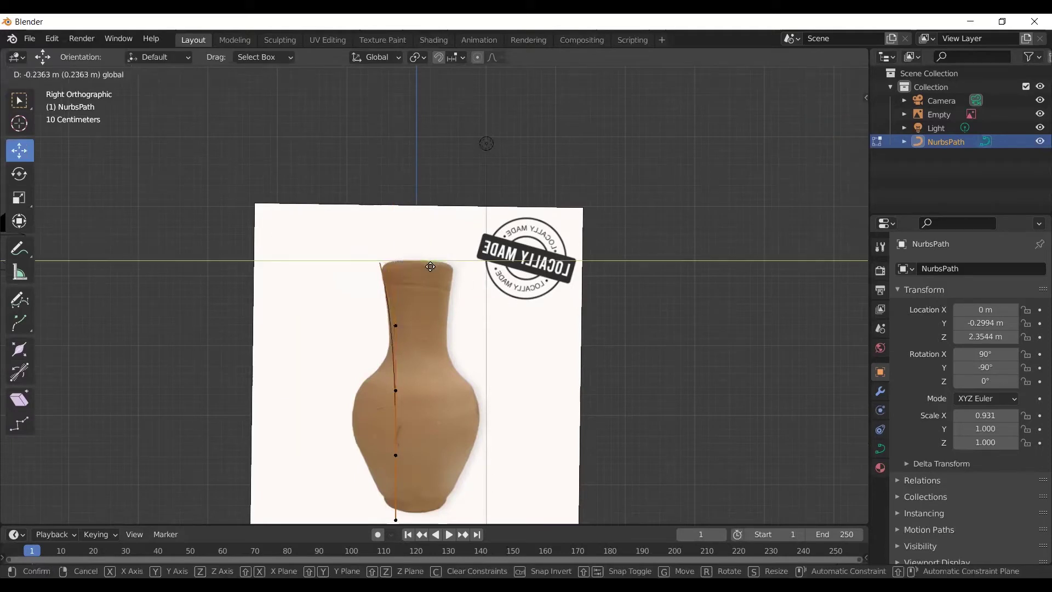
click(401, 302)
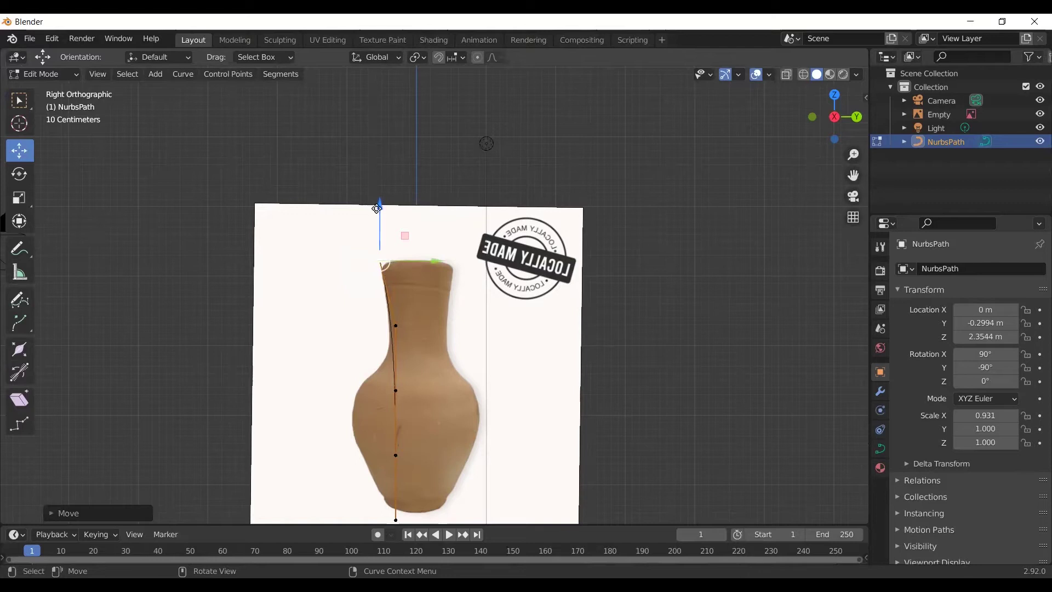
drag(377, 209, 379, 216)
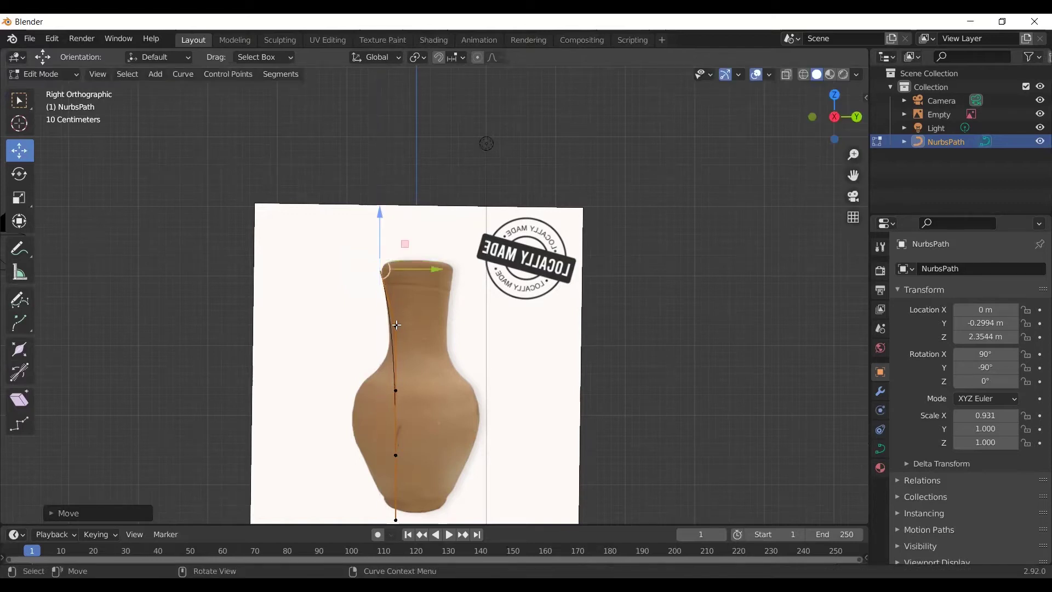
Move the second and third control points out onto the vase's neck and body outline
click(397, 325)
drag(451, 326, 448, 327)
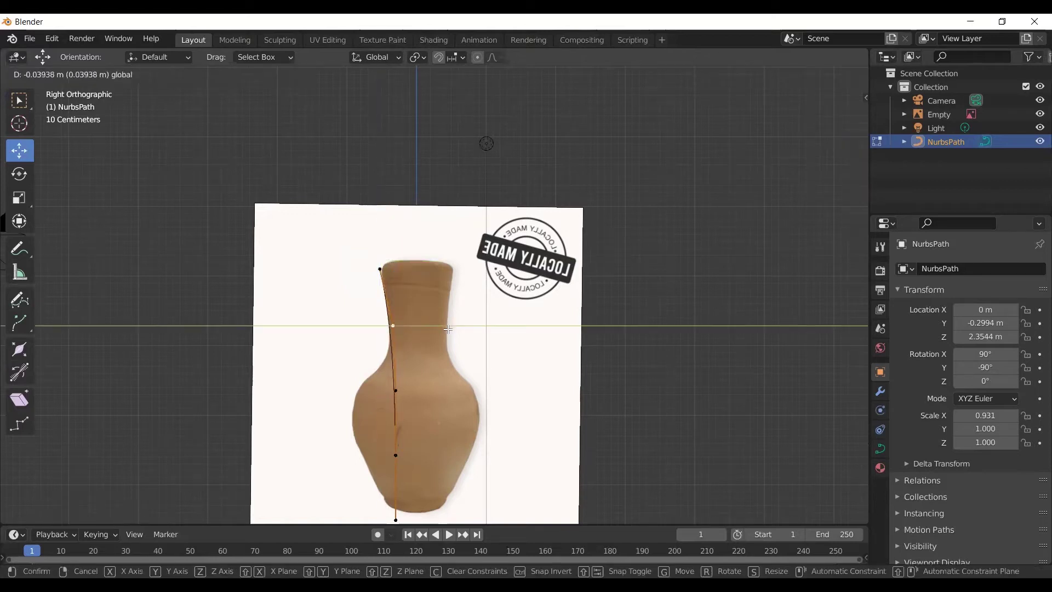
click(394, 392)
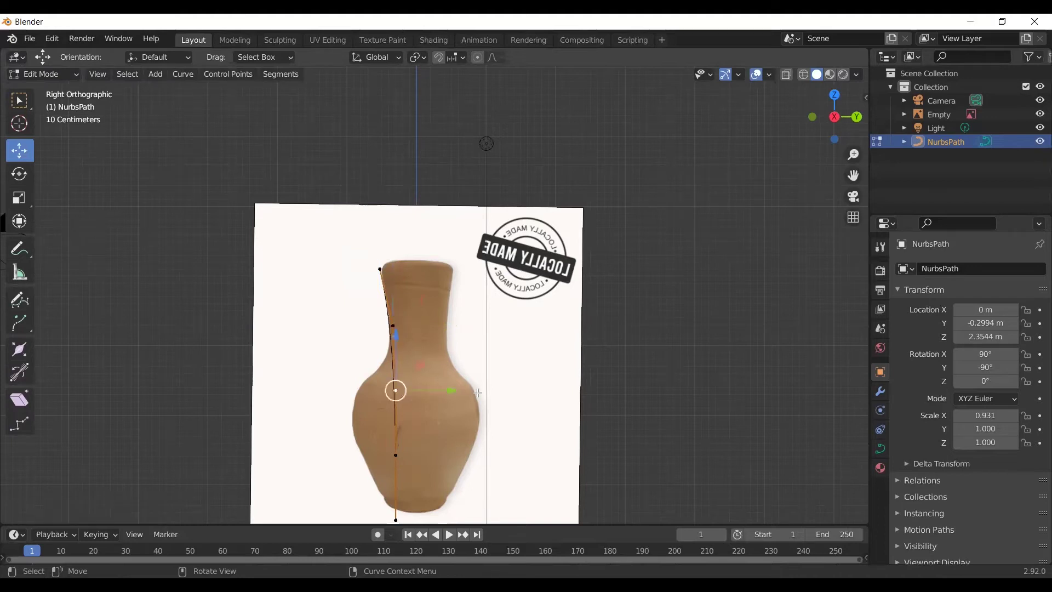
mouse_move(460, 390)
mouse_down()
mouse_move(429, 387)
mouse_move(457, 389)
mouse_up()
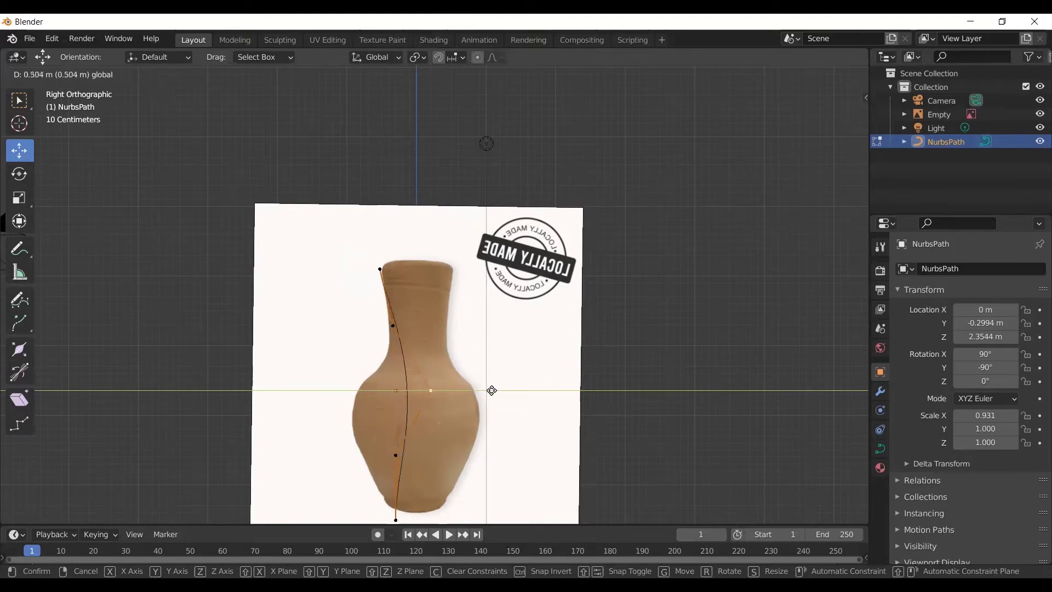
drag(457, 389, 491, 387)
Box-select the two lowest points and move them left along Y
scroll(453, 444, down, 2)
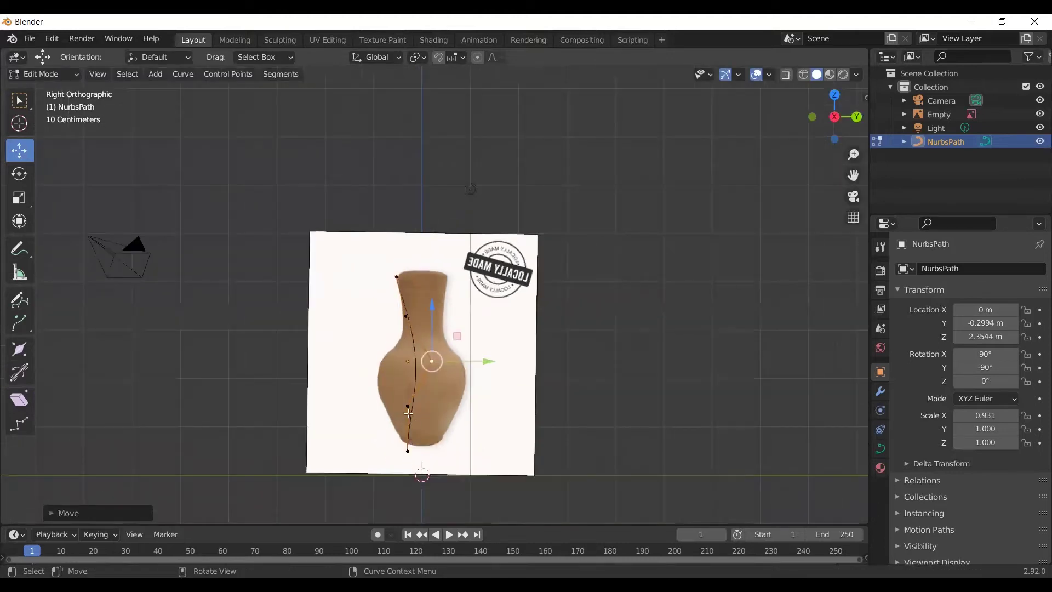
drag(399, 391, 419, 458)
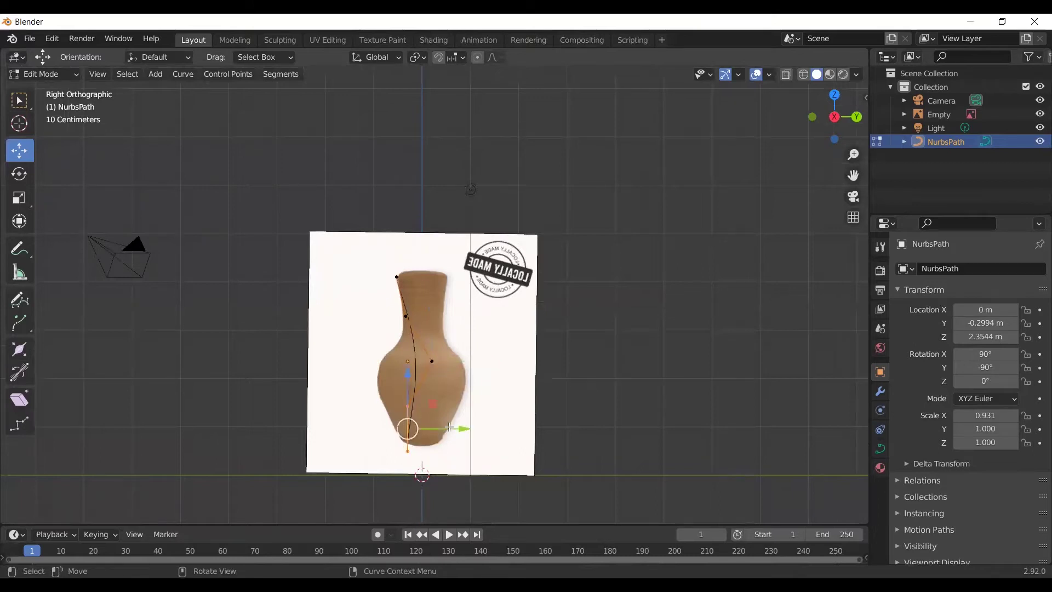
drag(469, 428, 388, 382)
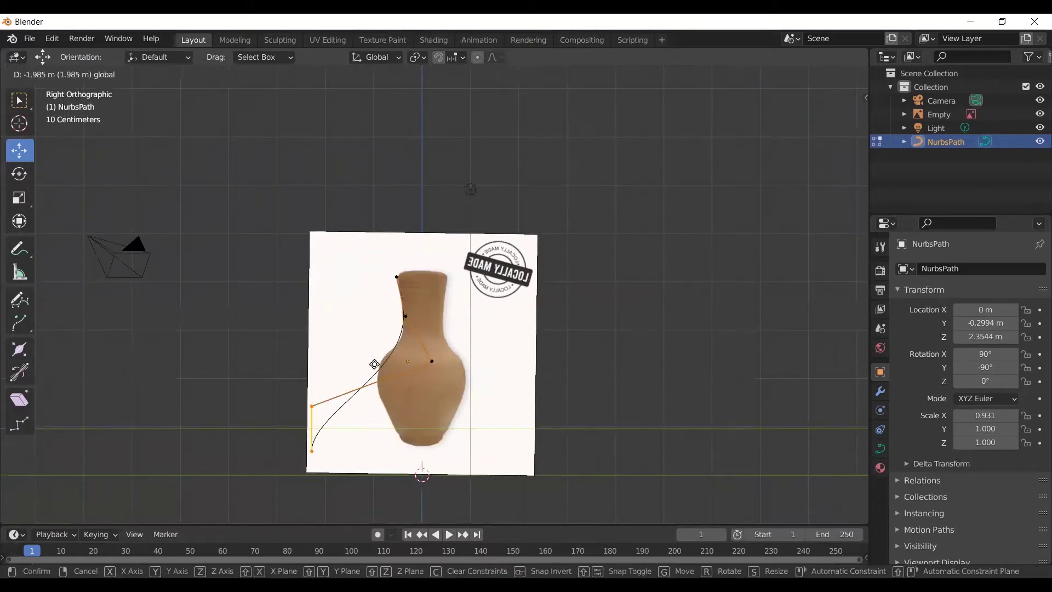
drag(389, 382, 388, 382)
Raise and shift the bottom-left control point toward the vase outline
click(383, 422)
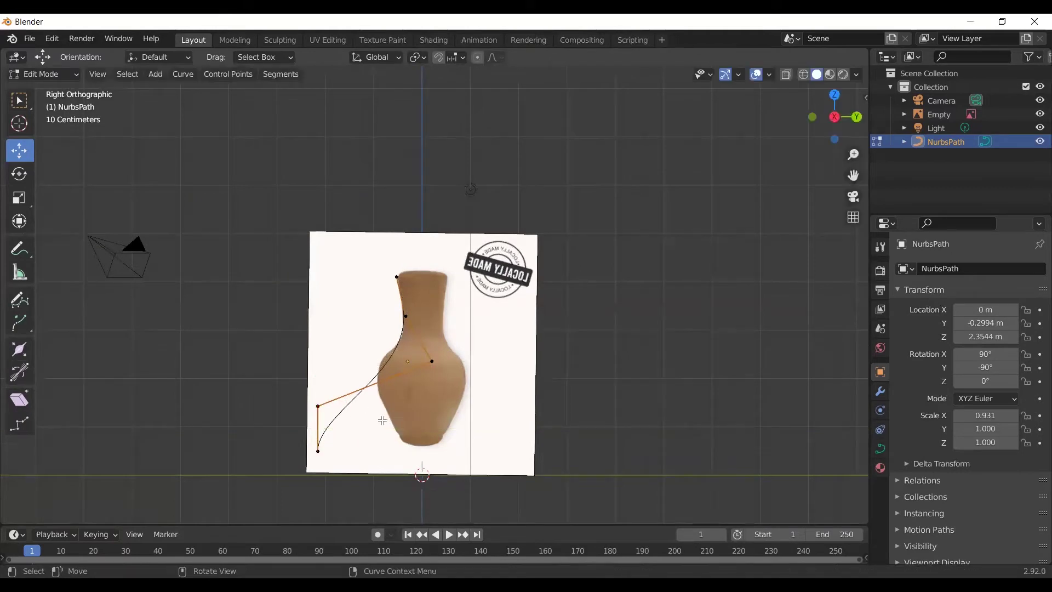
scroll(377, 420, up, 1)
scroll(377, 421, up, 1)
click(266, 455)
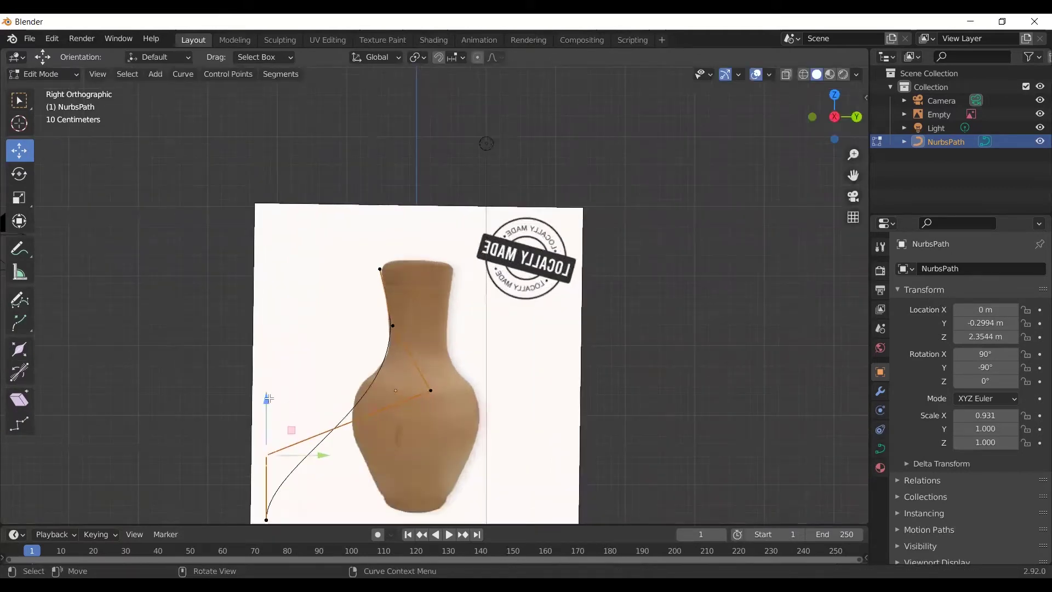
drag(268, 397, 310, 343)
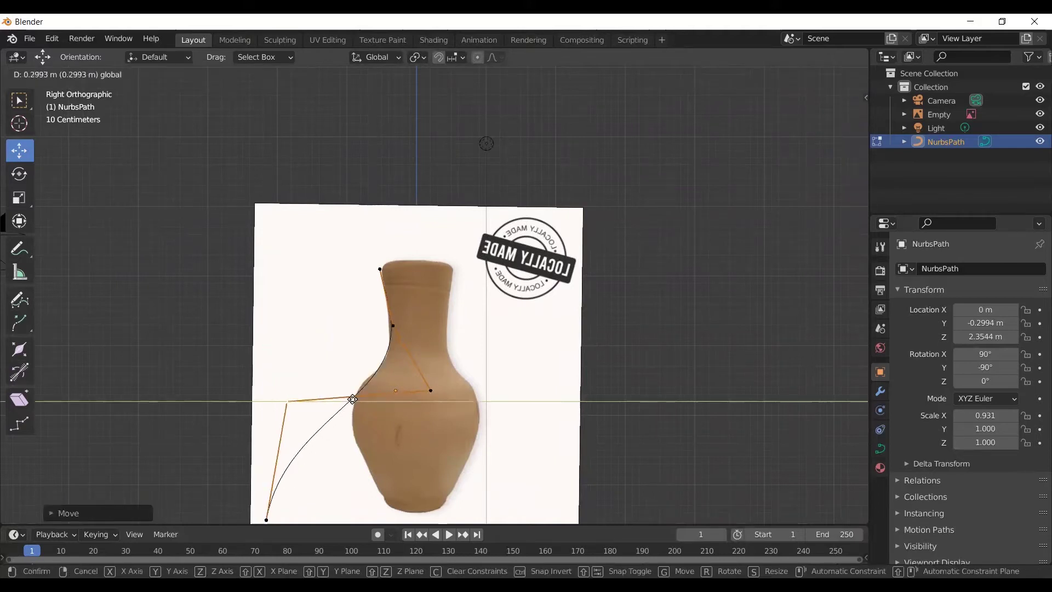
drag(337, 402, 351, 395)
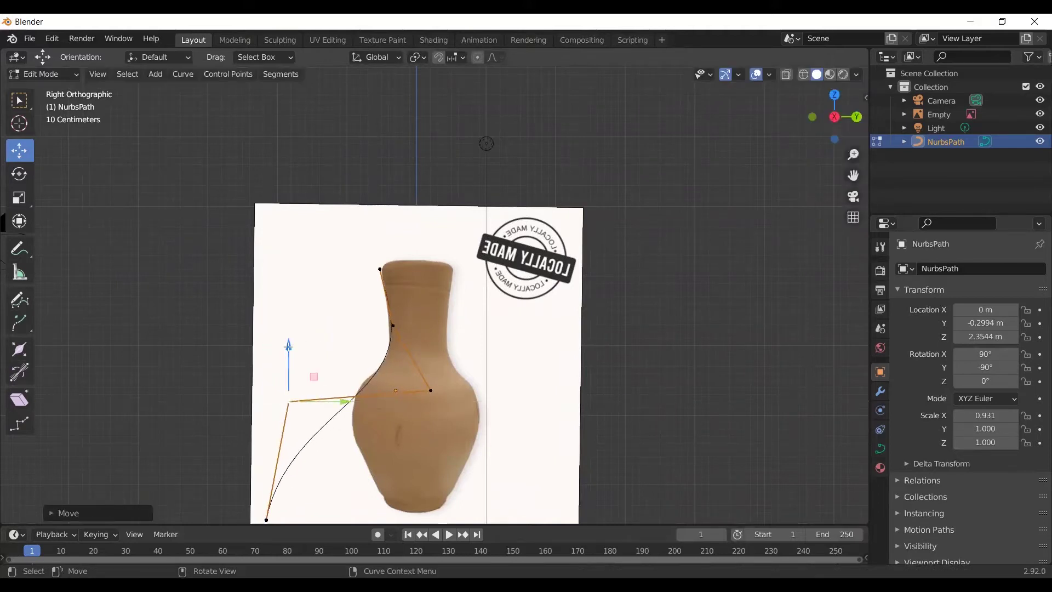
drag(288, 340, 288, 319)
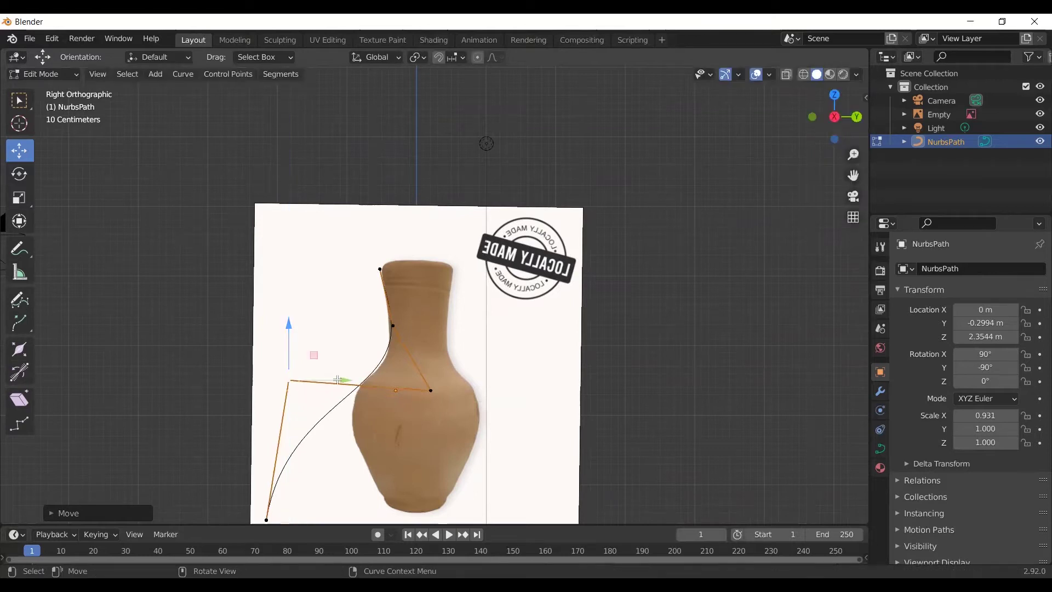
drag(349, 378, 361, 378)
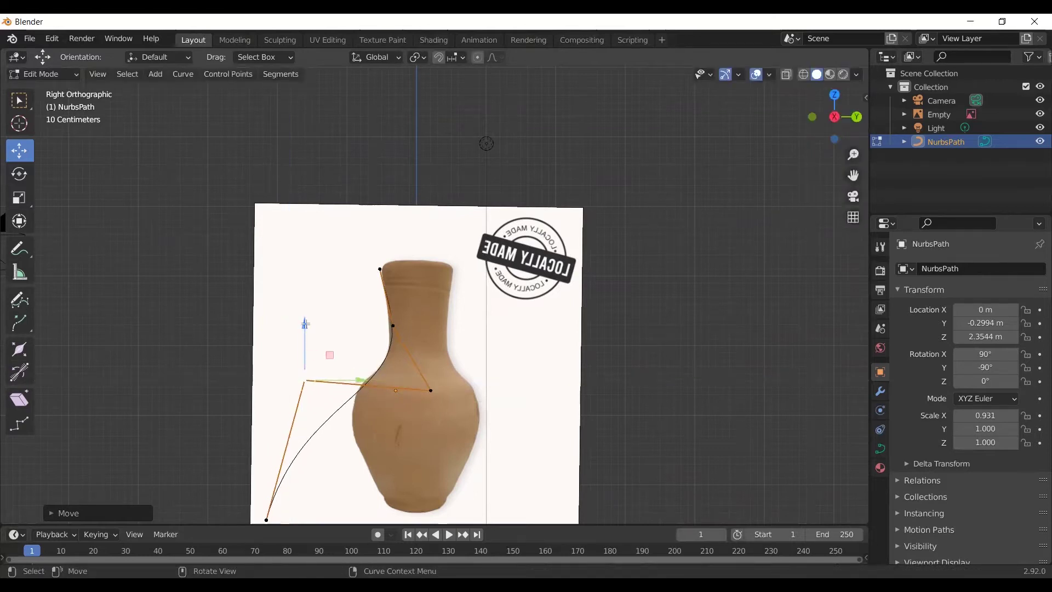
drag(307, 301, 306, 333)
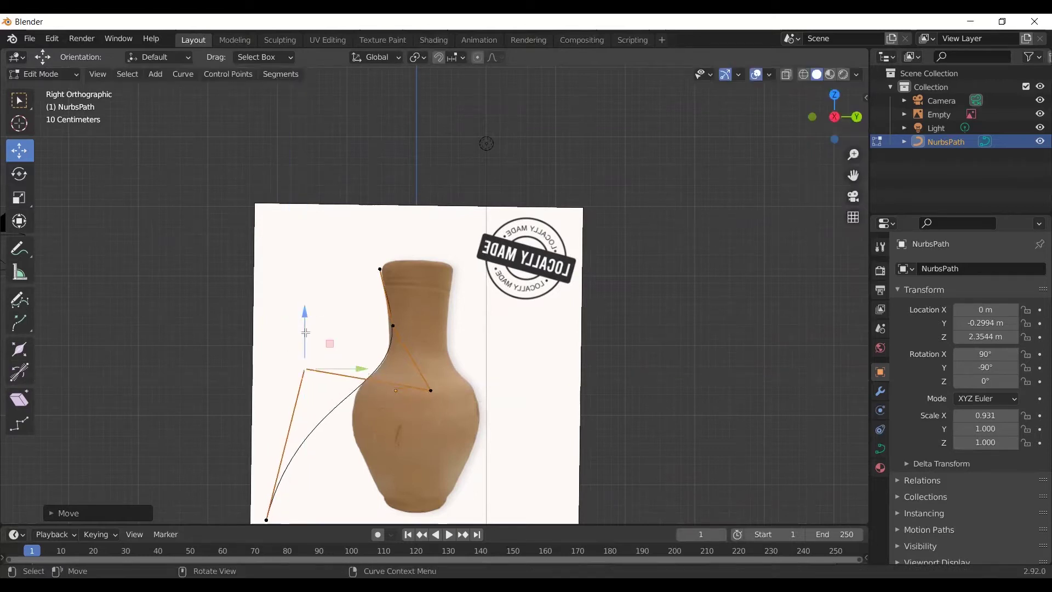
Adjust the neck point, the outer point and the top point to match the vase rim
click(393, 328)
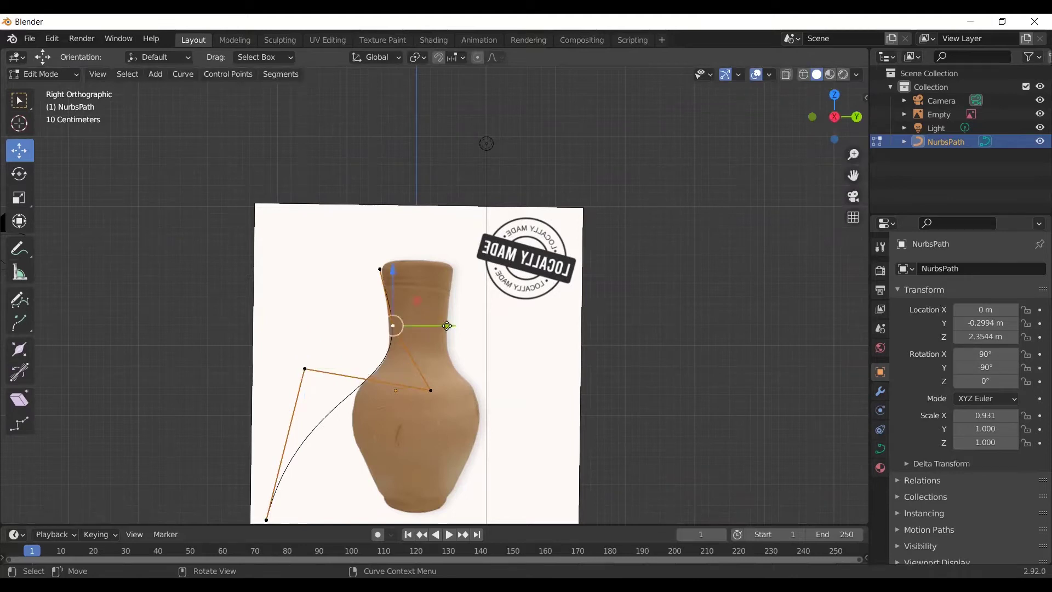
drag(447, 326, 429, 335)
click(305, 370)
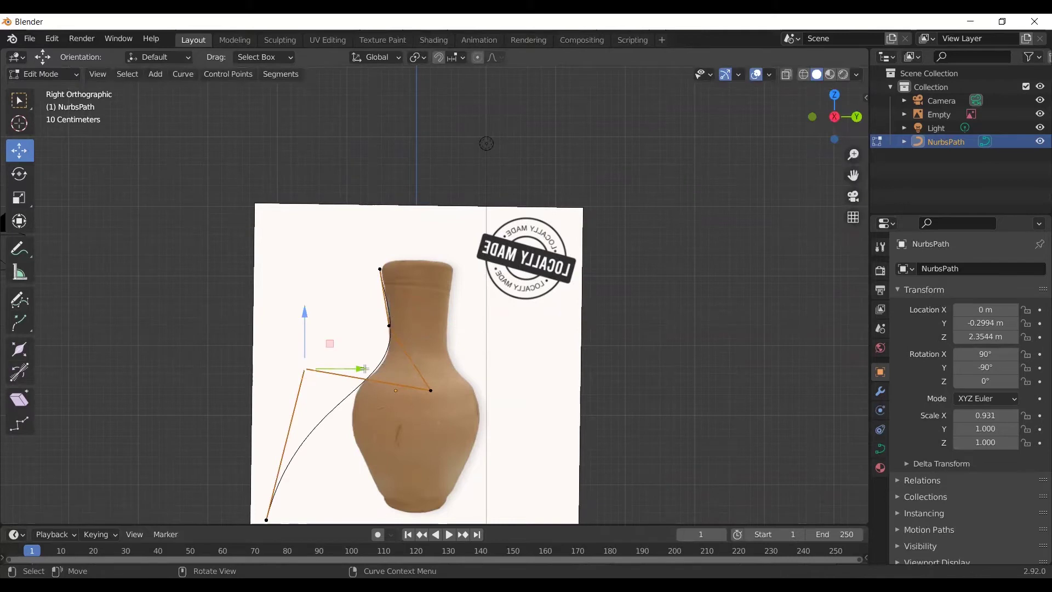
drag(364, 369, 374, 370)
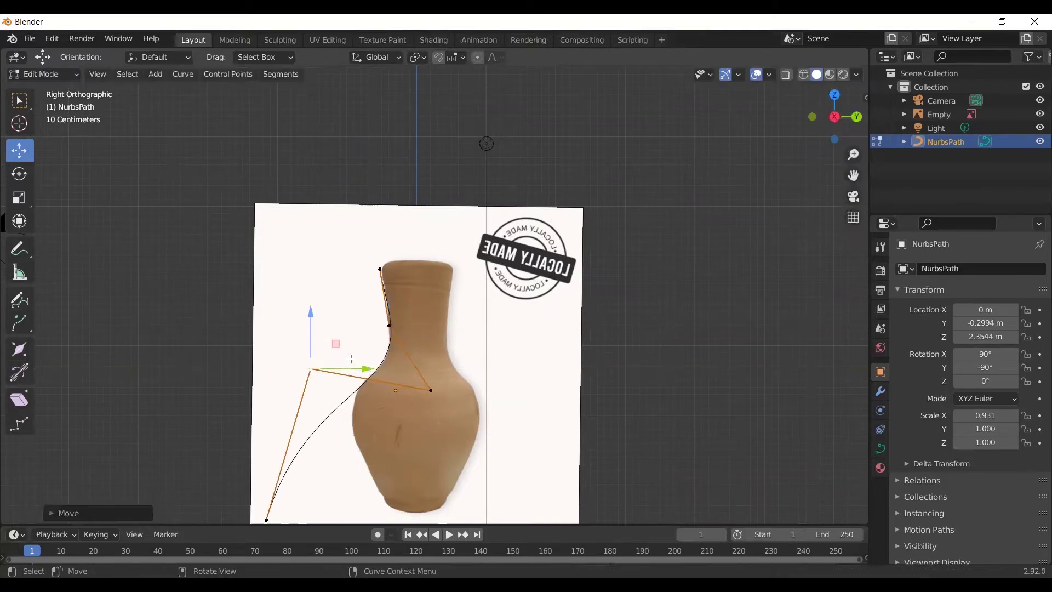
drag(312, 313, 312, 322)
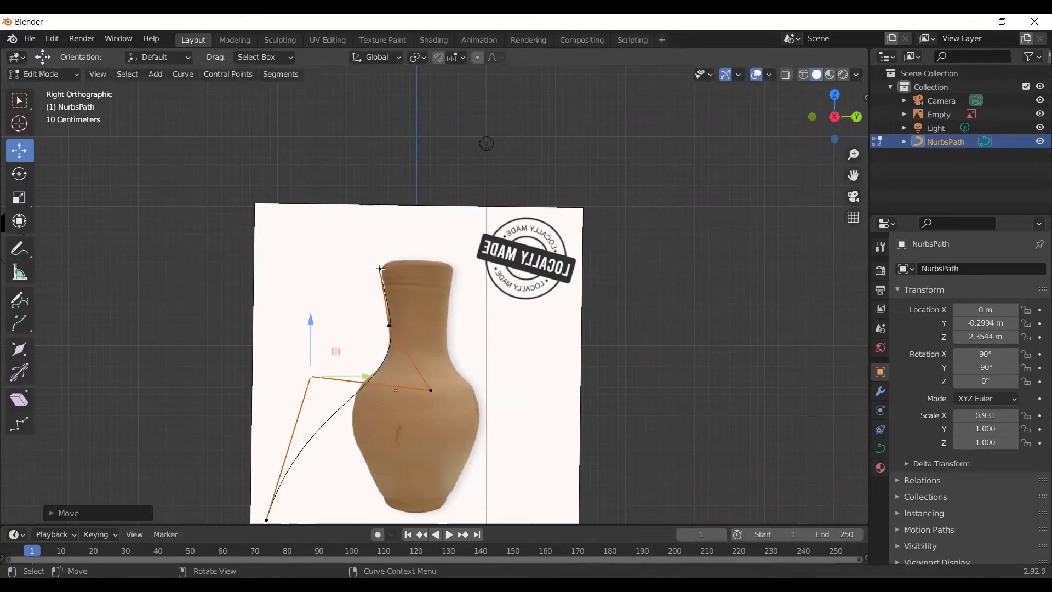
click(380, 268)
drag(429, 271, 435, 274)
Move the middle, lower-left and inner body points onto the vase silhouette
click(430, 325)
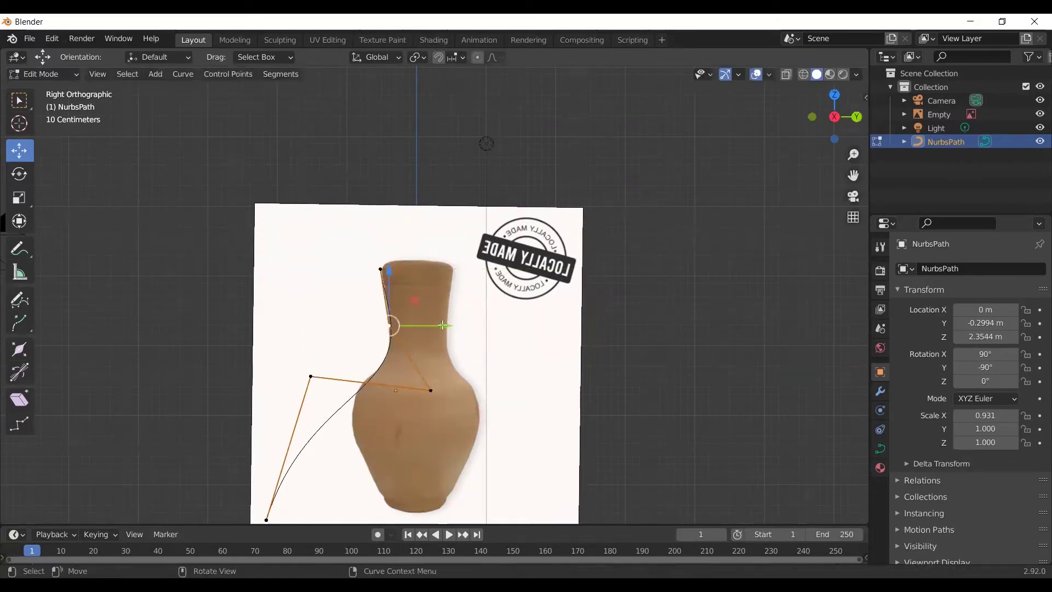
drag(441, 325, 376, 362)
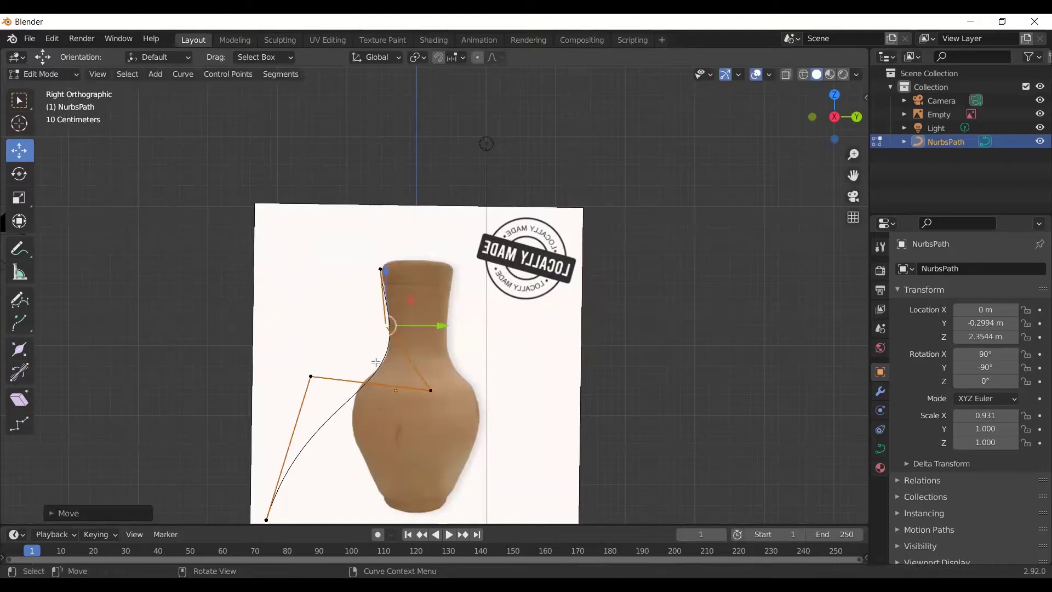
click(316, 376)
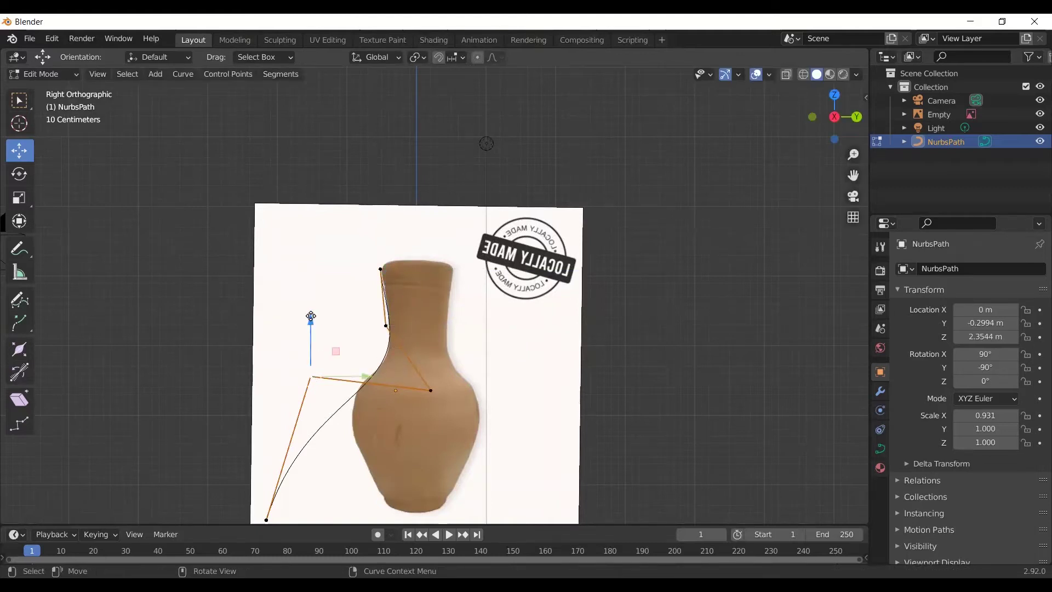
drag(312, 322, 311, 309)
drag(339, 347, 340, 346)
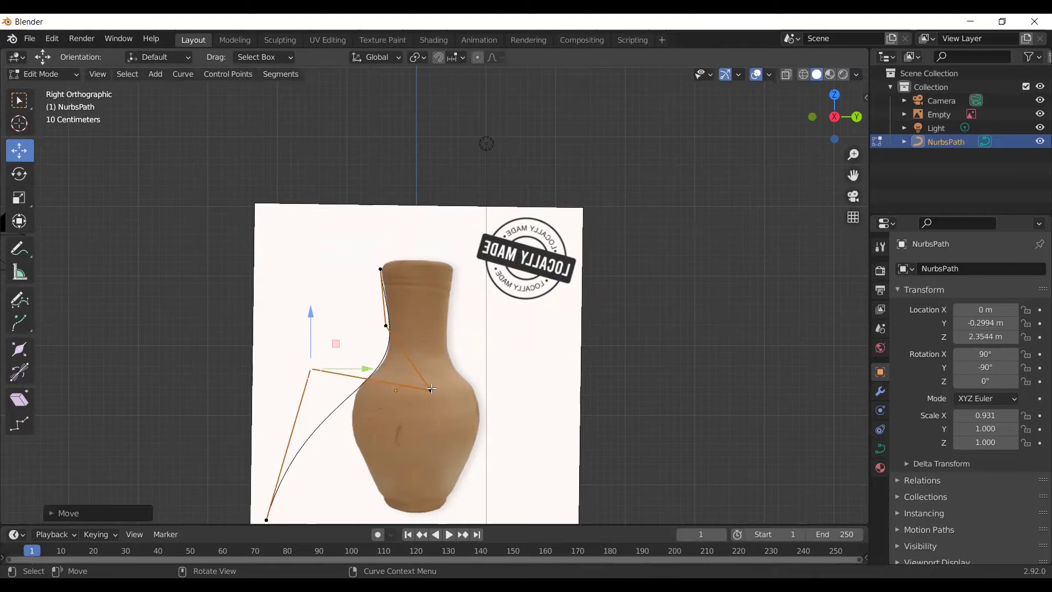
click(432, 389)
drag(495, 391, 498, 396)
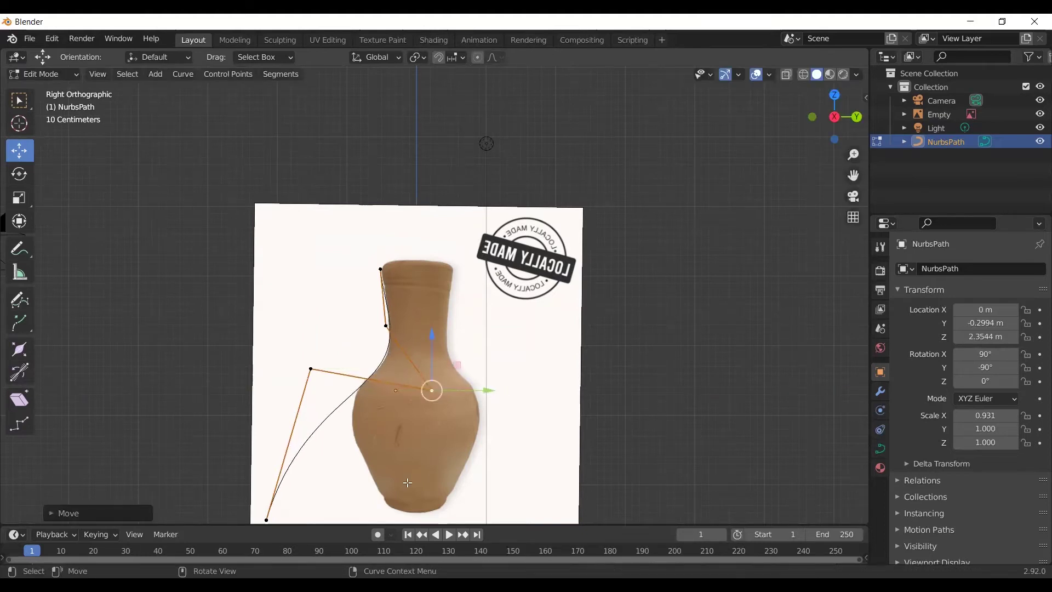
Move the curve's bottom point right so it rests at the vase base
middle_drag(407, 483, 410, 458)
key(KP_3)
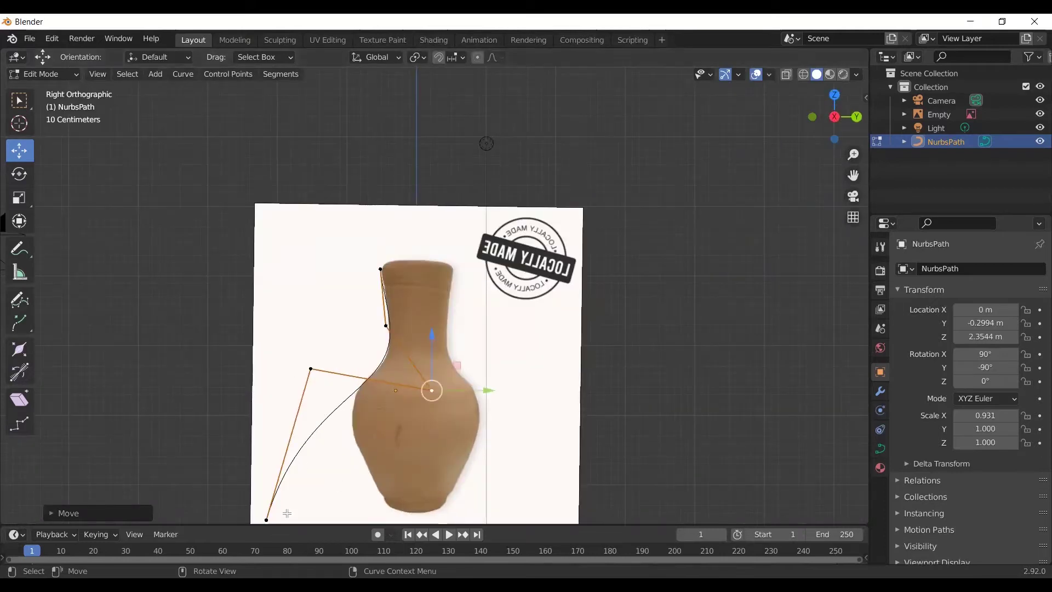
click(266, 519)
drag(335, 520, 458, 473)
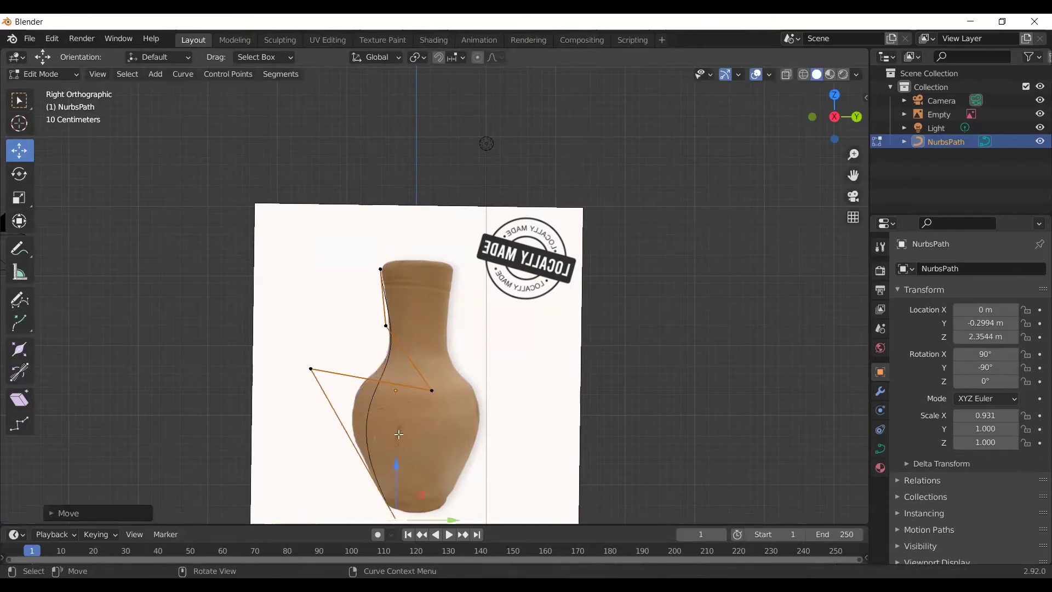
click(310, 371)
Subdivide the upper and lower curve segments to add extra control points
right_click(313, 370)
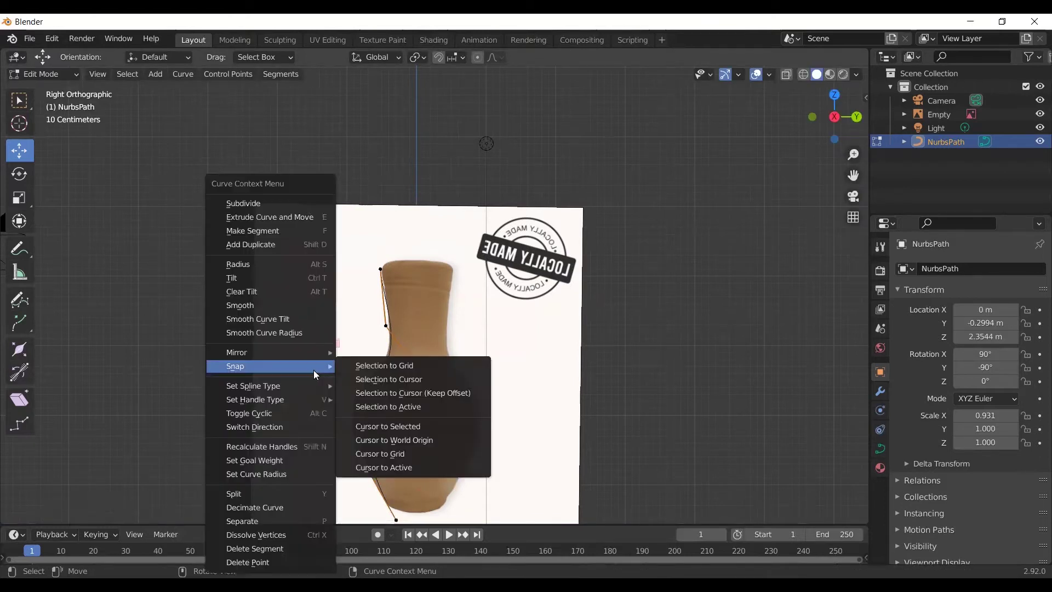
click(305, 200)
scroll(370, 440, down, 2)
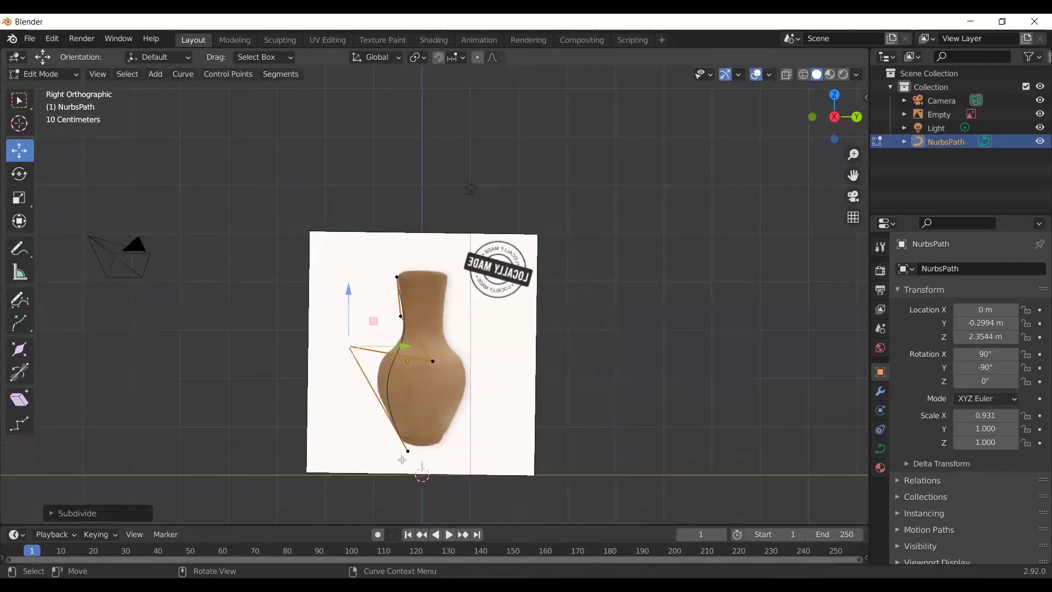
ctrl+click(407, 452)
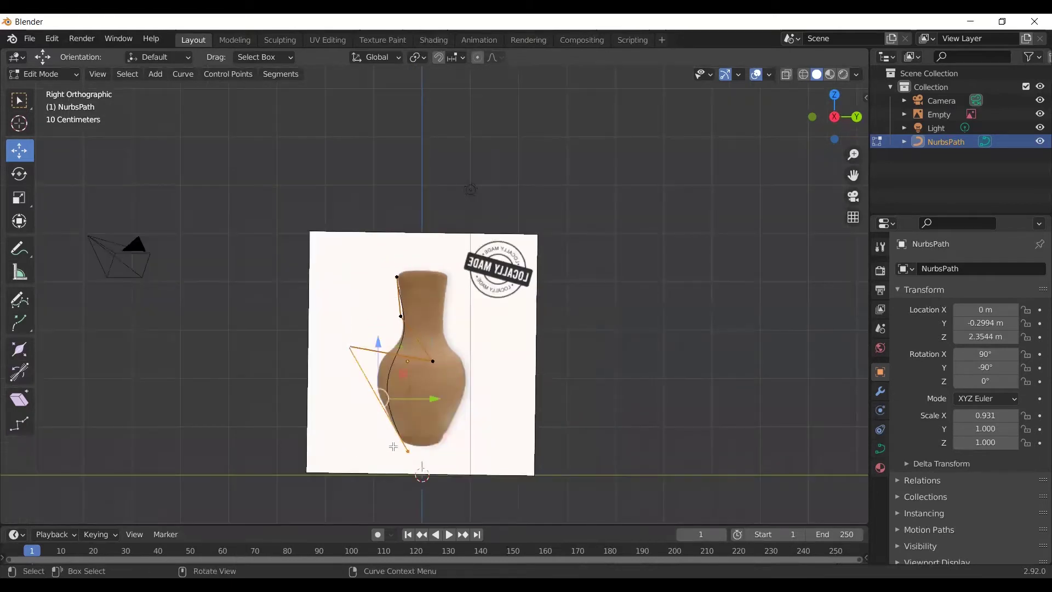
right_click(380, 406)
click(356, 199)
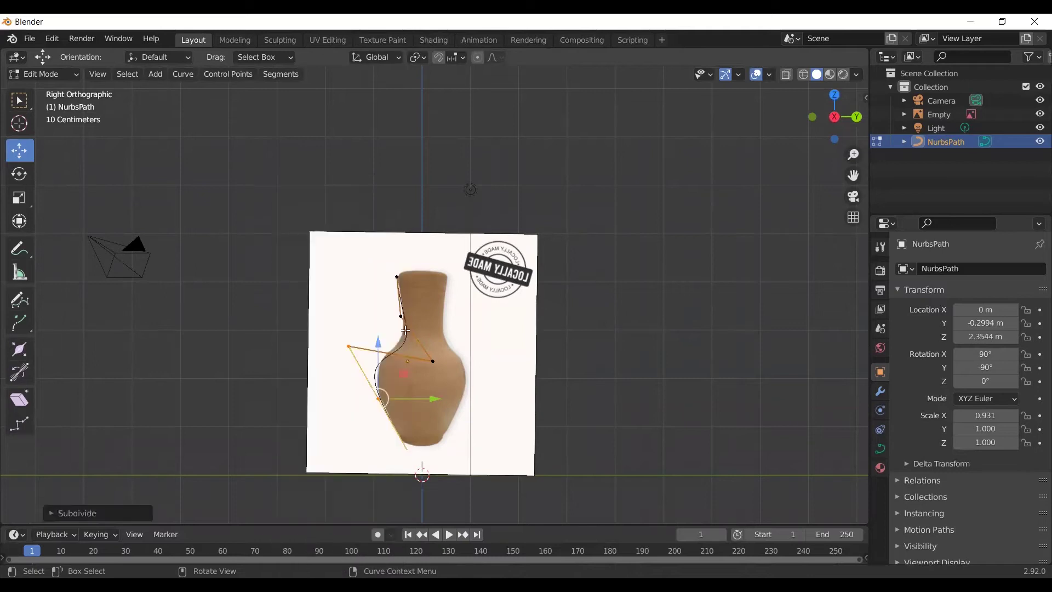
scroll(438, 415, up, 2)
scroll(460, 457, up, 1)
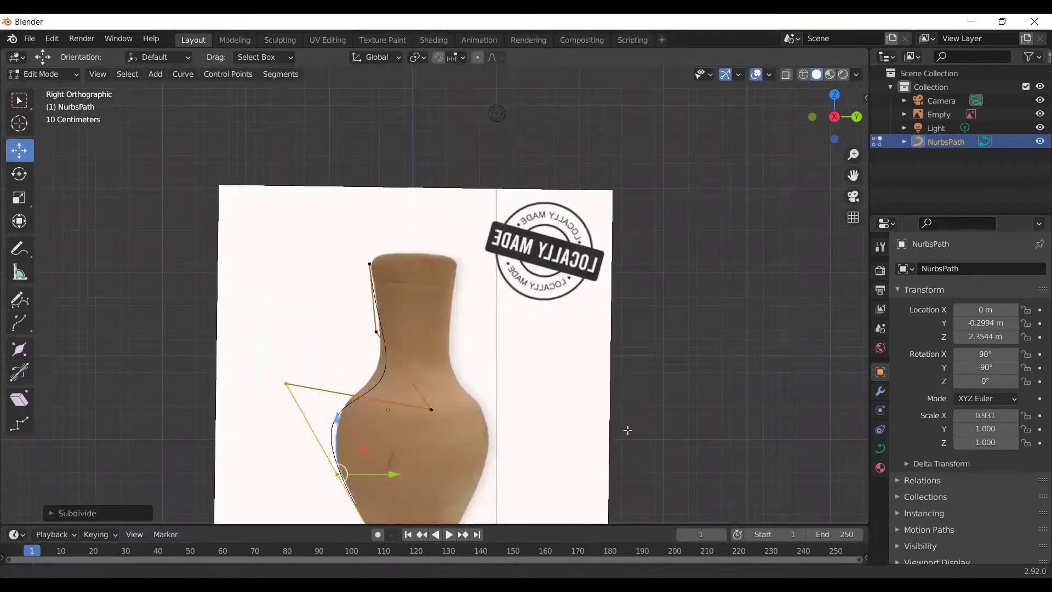
shift+middle_drag(632, 465, 628, 326)
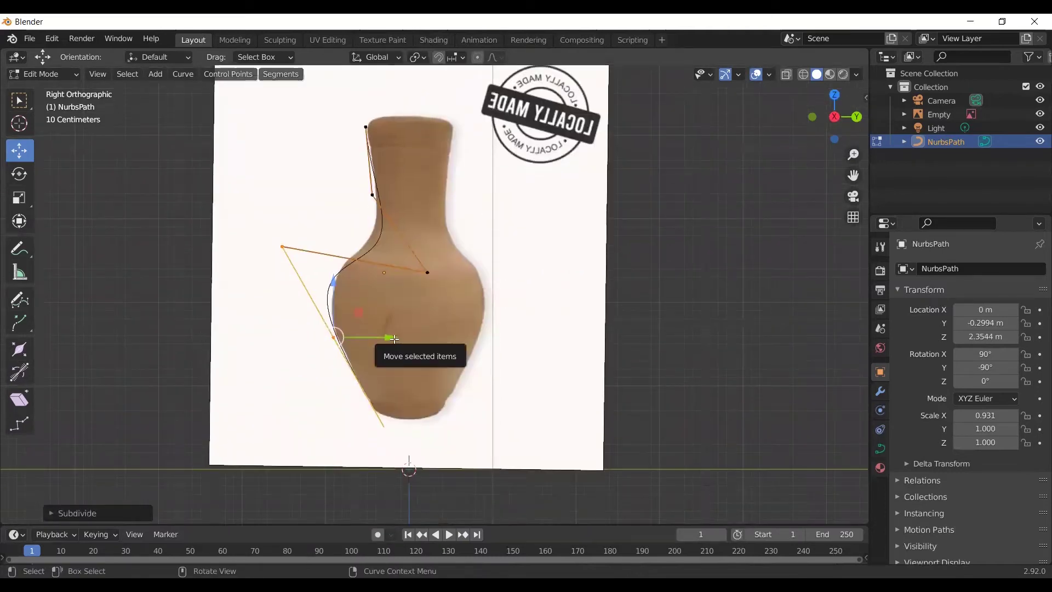
Move the new point and the outer control point onto the vase outline
drag(375, 339, 396, 346)
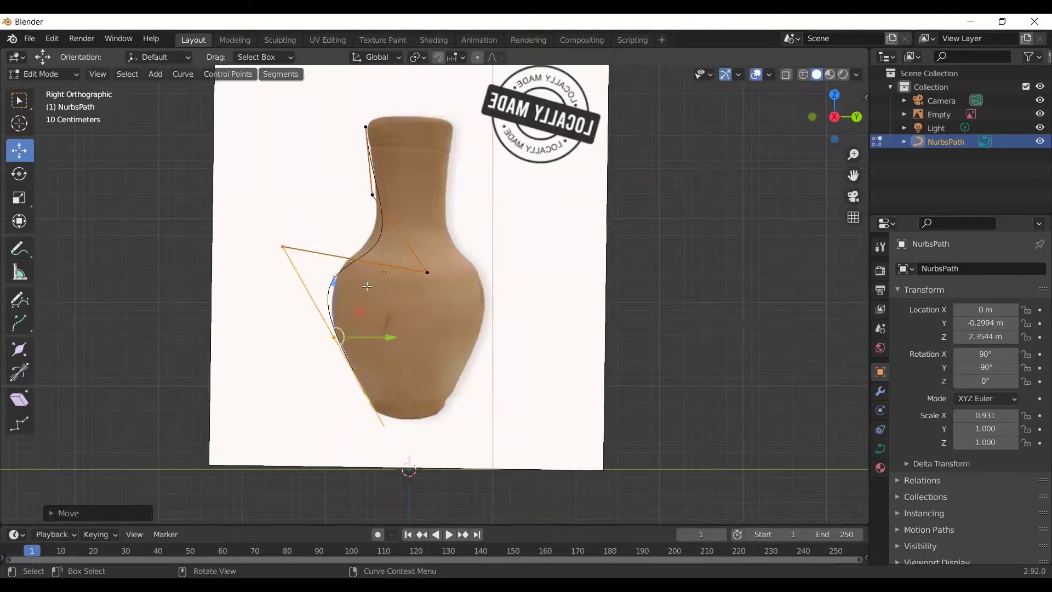
click(294, 248)
drag(284, 194, 305, 173)
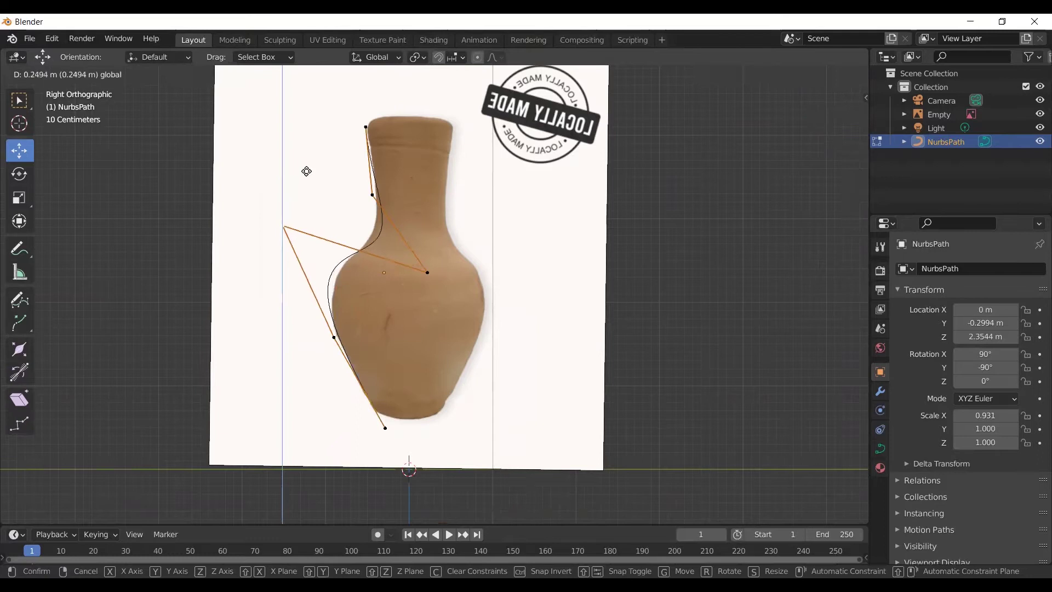
drag(355, 230, 368, 230)
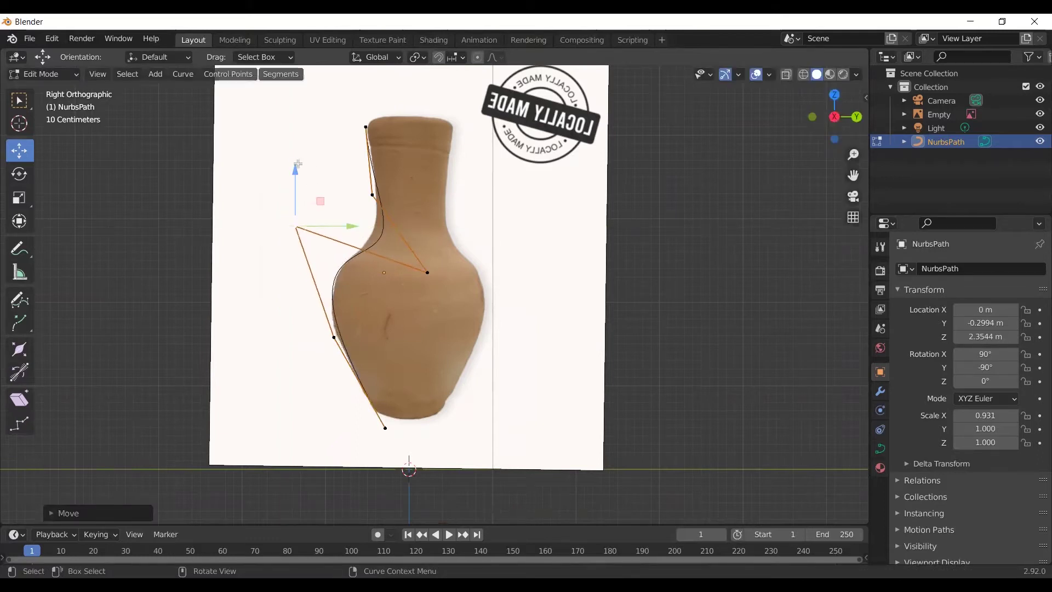
drag(298, 164, 289, 202)
Fit the shoulder point to the vase outline at shoulder height, then return to Object Mode
click(425, 273)
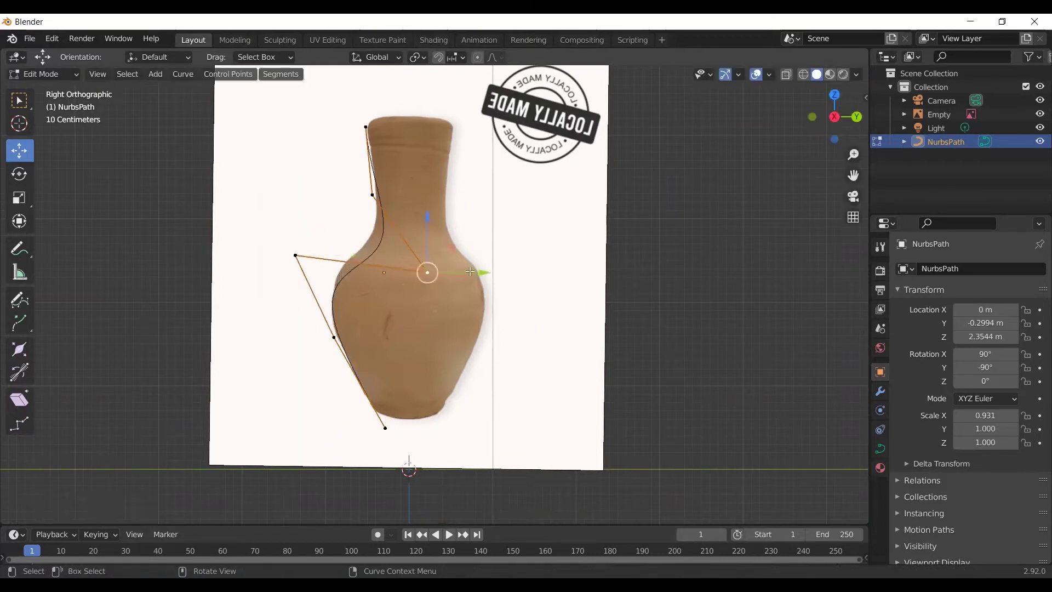
drag(469, 271, 448, 271)
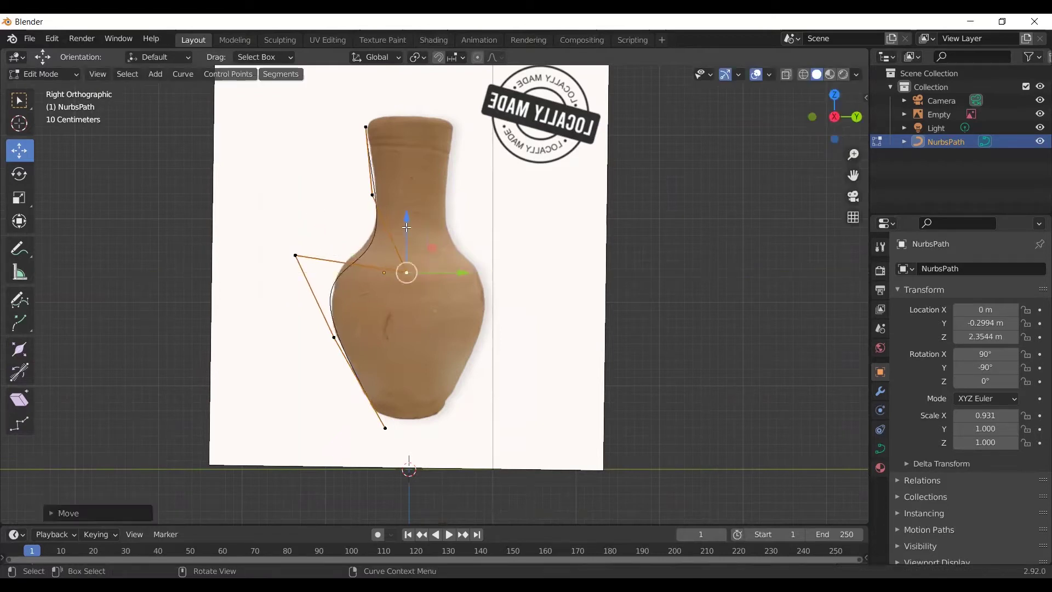
drag(406, 207, 406, 189)
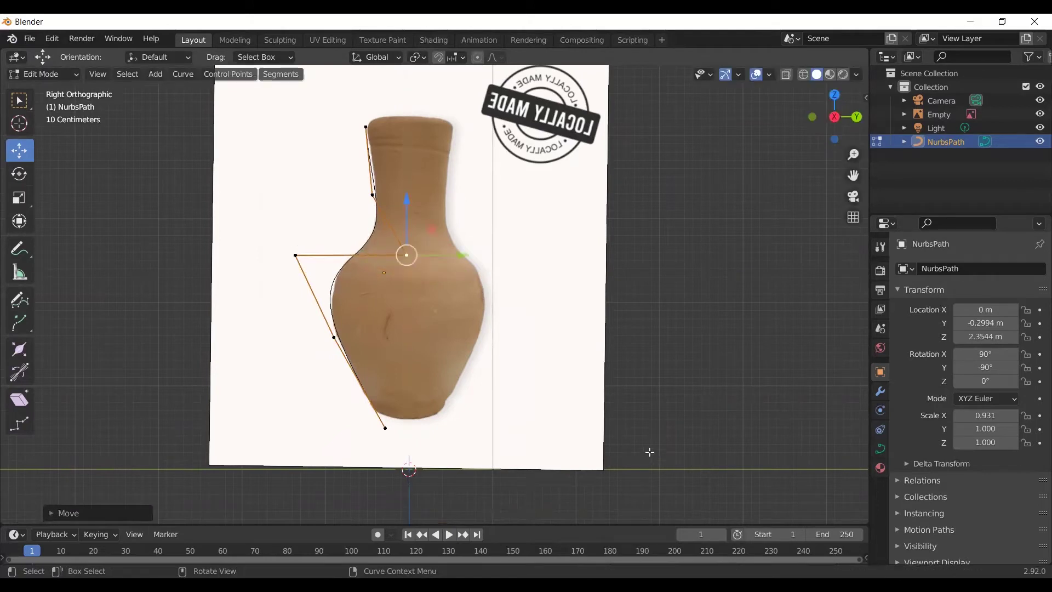
key(Tab)
mouse_move(689, 393)
middle_down()
mouse_move(740, 423)
mouse_move(652, 416)
mouse_move(866, 422)
middle_up()
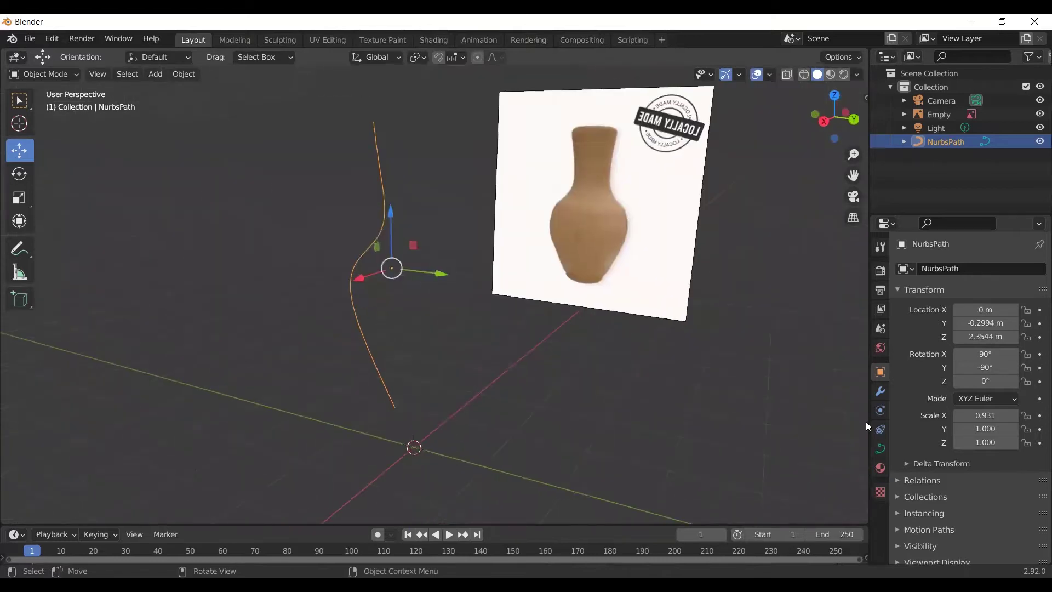
Add a Screw modifier to the NurbsPath so it revolves around X into a grey vase
click(878, 386)
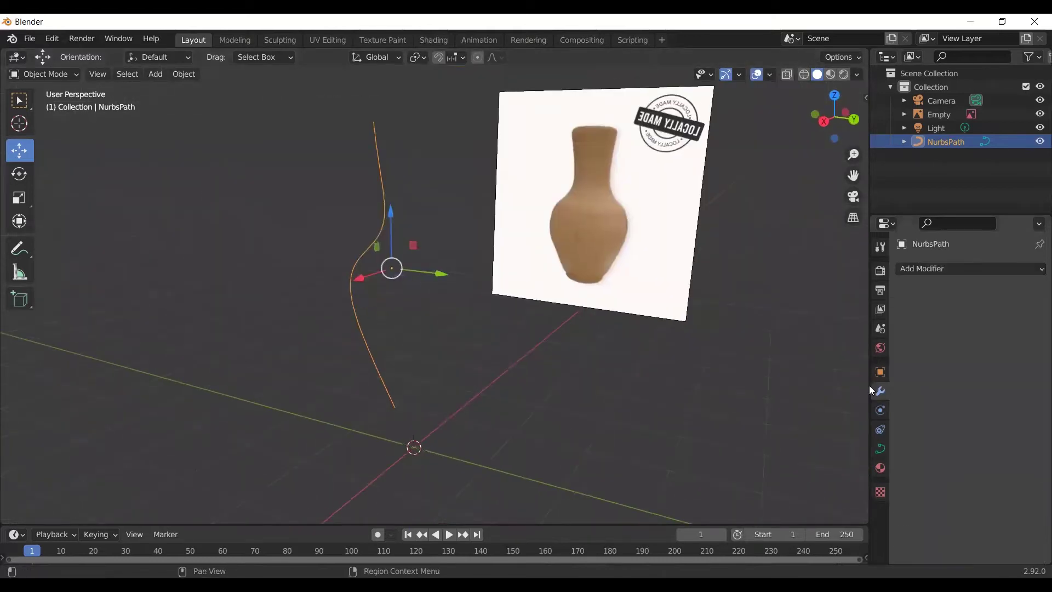
click(931, 268)
click(822, 409)
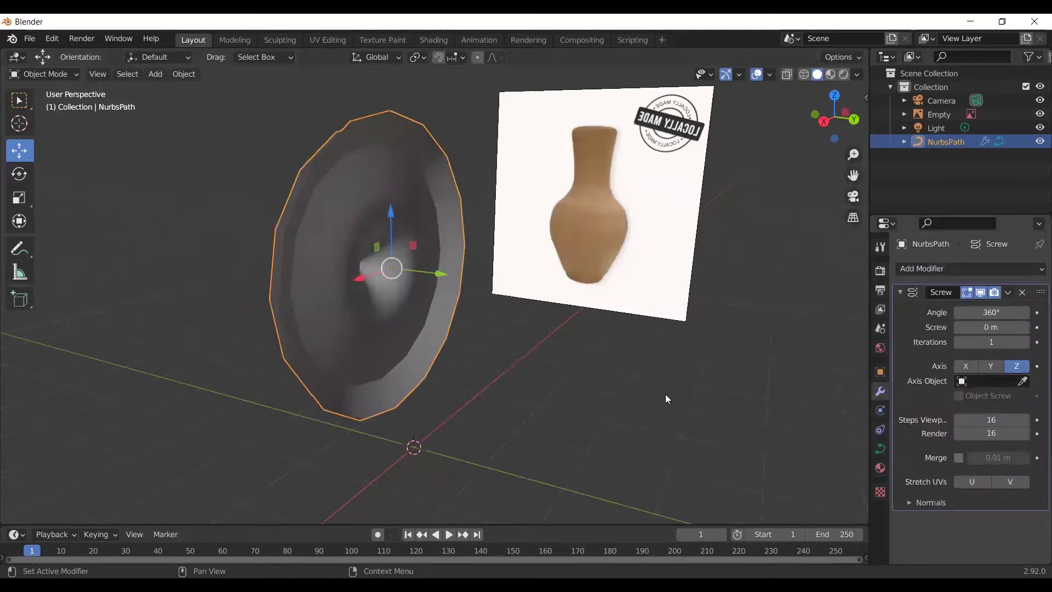
mouse_move(658, 380)
middle_down()
mouse_move(858, 330)
mouse_move(660, 389)
mouse_move(759, 370)
mouse_move(669, 308)
mouse_move(586, 363)
mouse_move(712, 364)
middle_up()
Reshape the vase's belly and lower body by moving their profile control points
click(965, 366)
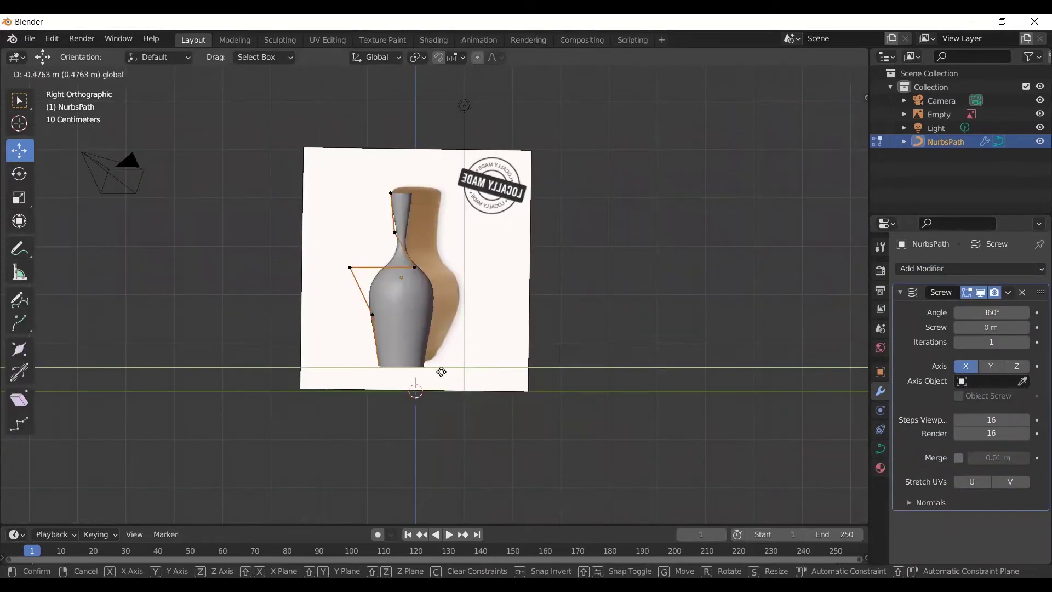
mouse_move(412, 267)
mouse_down()
mouse_move(445, 276)
mouse_move(417, 280)
mouse_up()
click(416, 267)
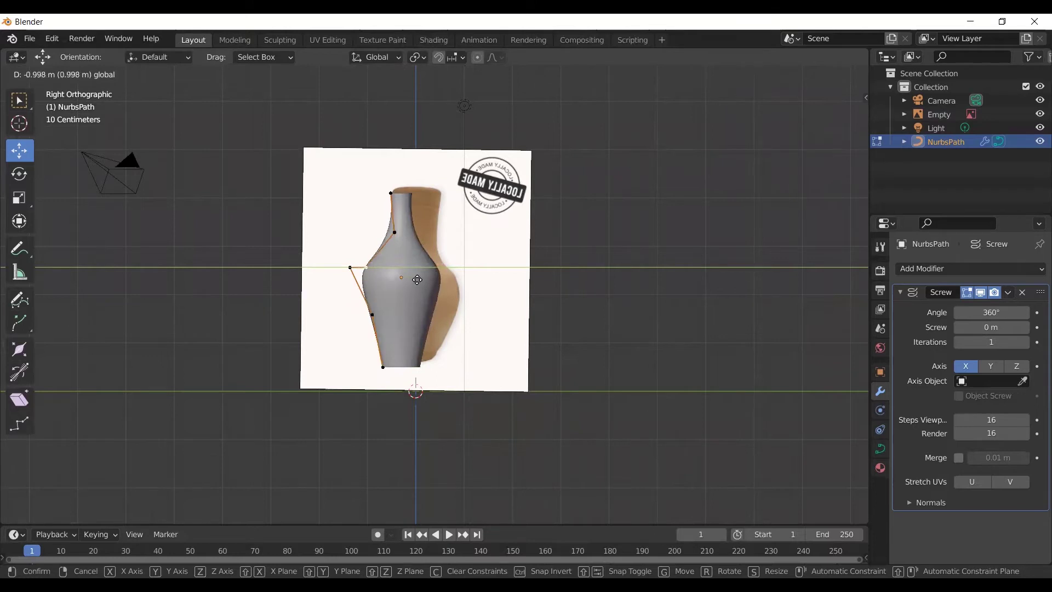
drag(417, 280, 415, 280)
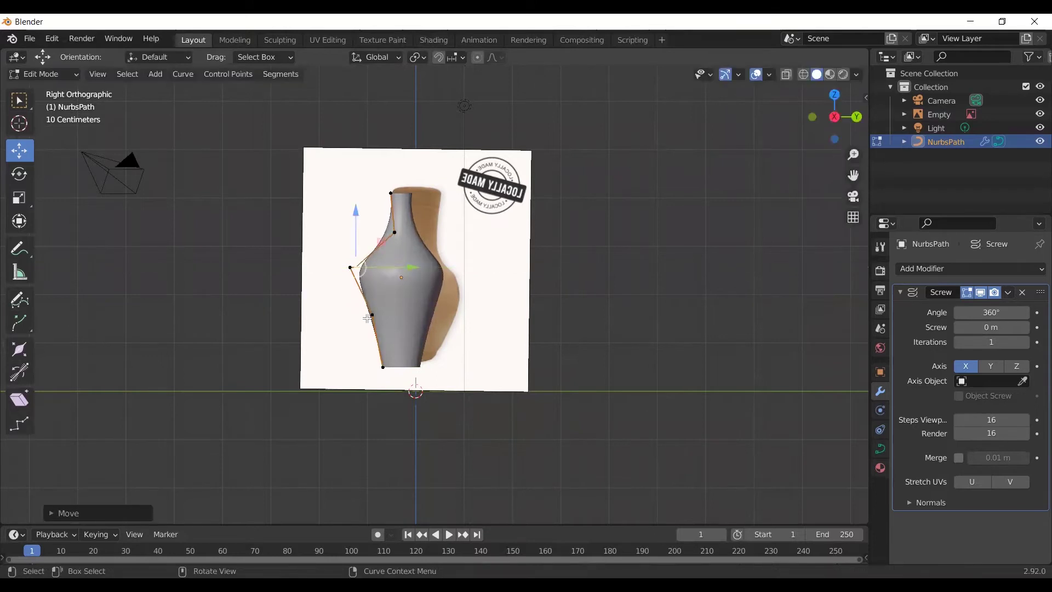
click(401, 321)
drag(420, 318, 419, 319)
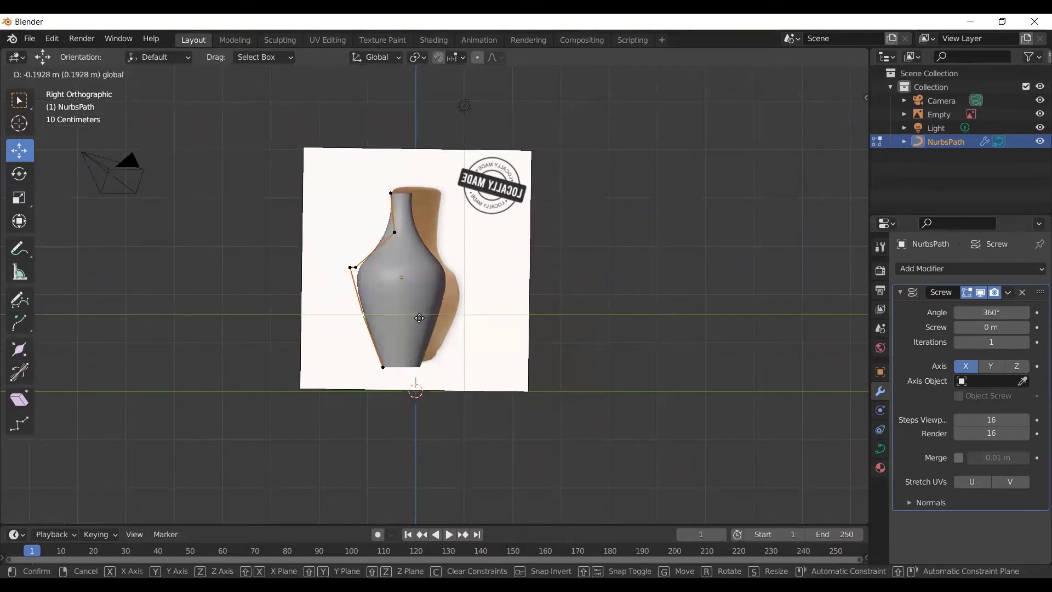
click(419, 318)
Lower the neck point and widen the rim, checking the shape in Right Orthographic view
mouse_move(599, 264)
middle_down()
mouse_move(613, 282)
mouse_move(497, 249)
middle_up()
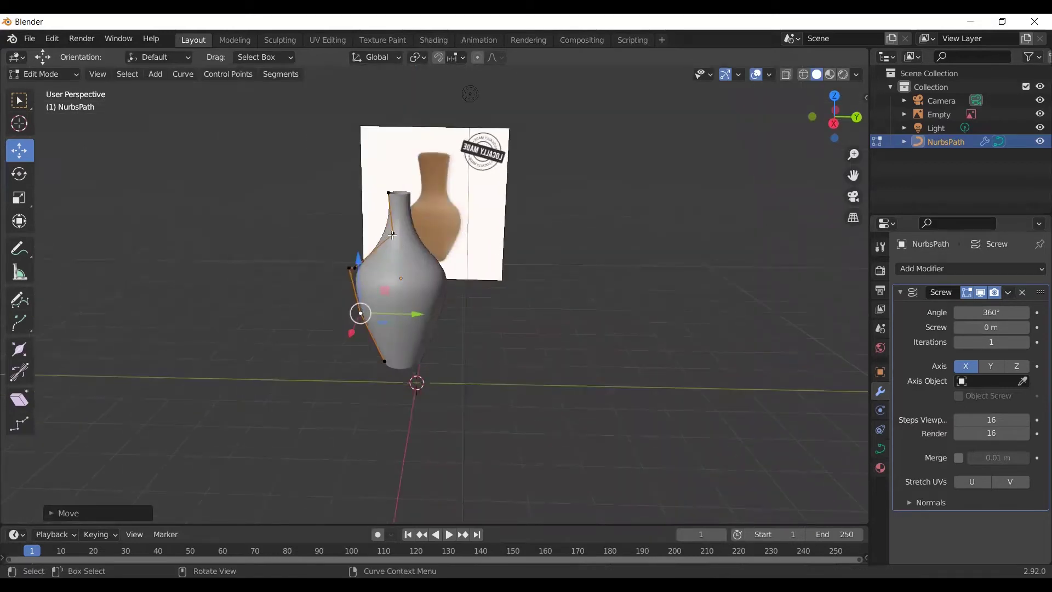
click(392, 234)
drag(449, 234, 453, 249)
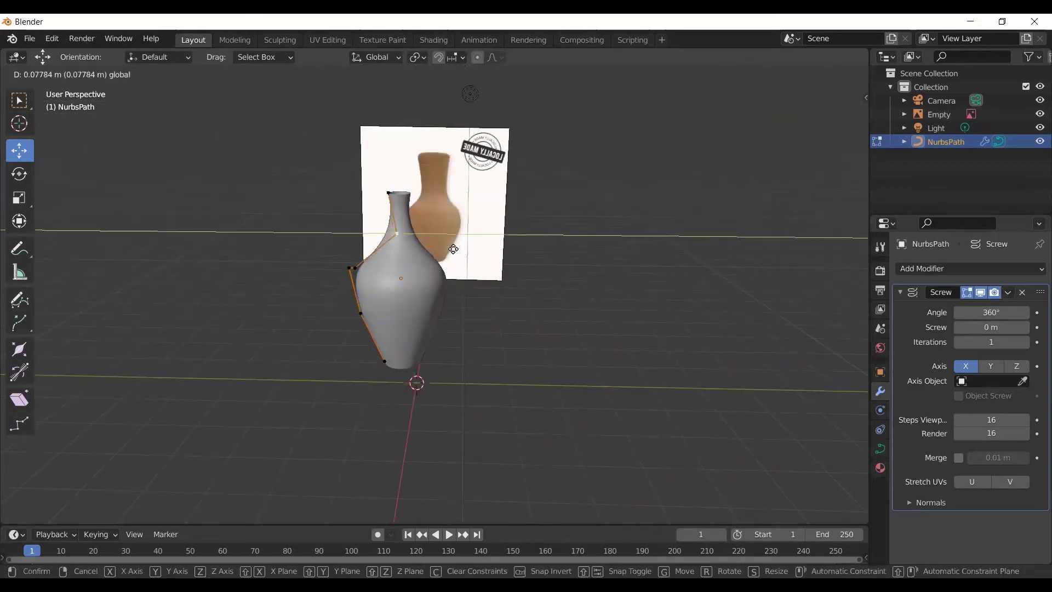
drag(390, 178, 389, 192)
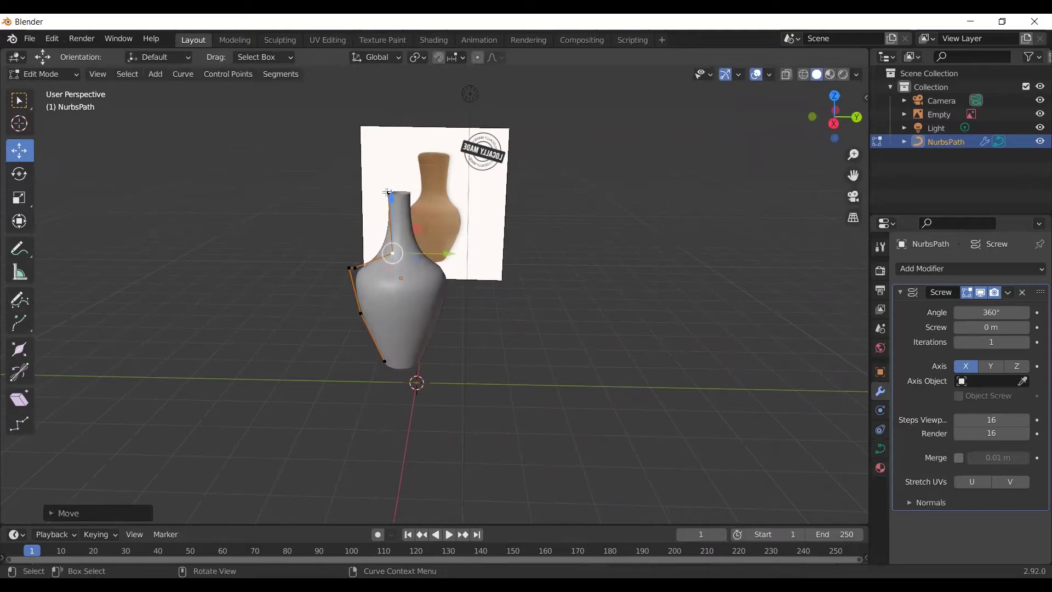
click(387, 192)
drag(454, 196, 443, 201)
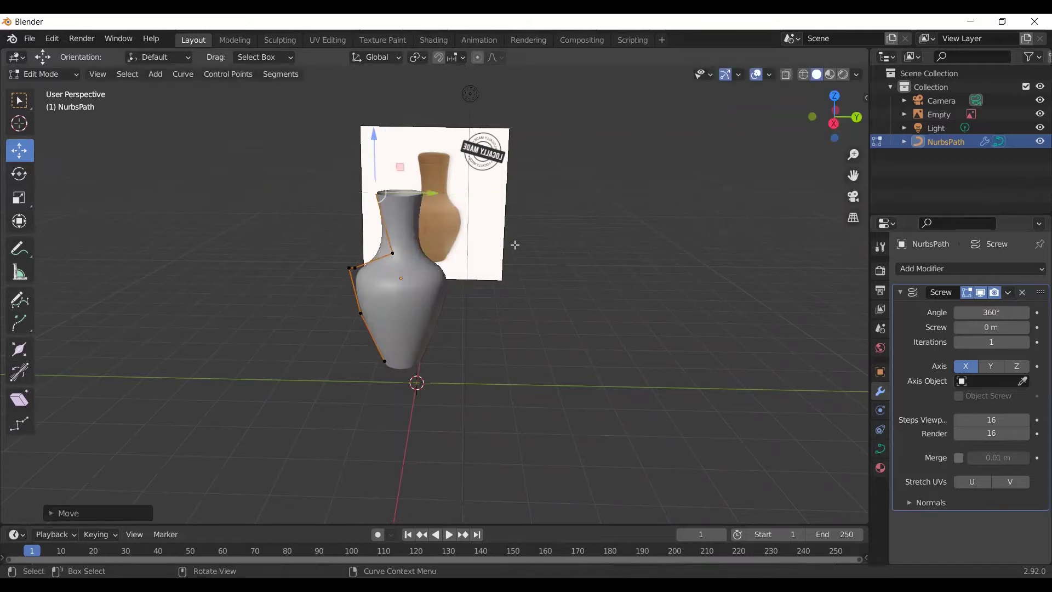
middle_drag(515, 244, 533, 231)
key(KP_3)
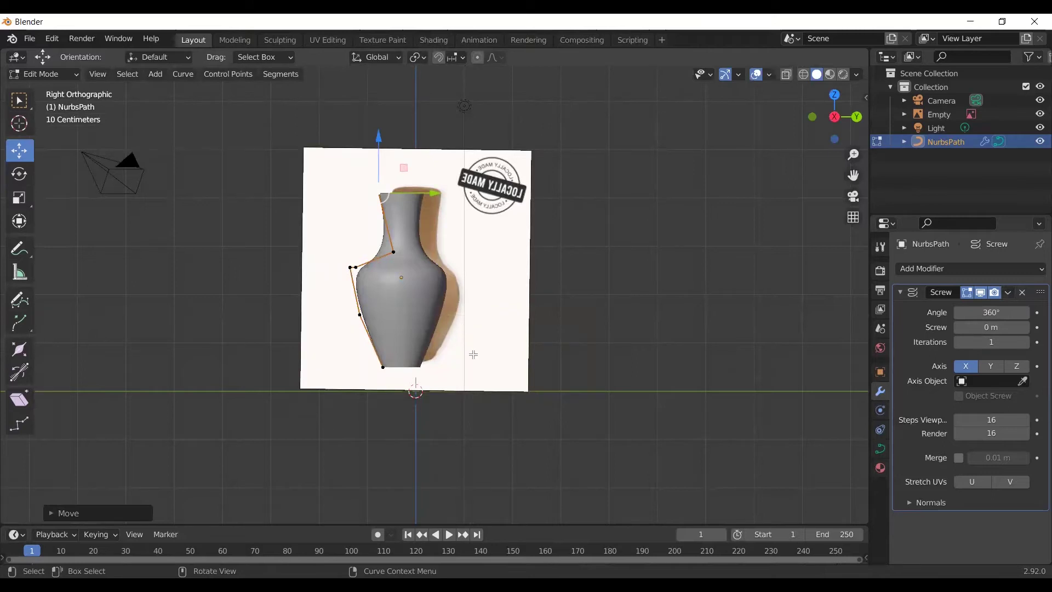
mouse_move(459, 347)
middle_down()
mouse_move(554, 244)
mouse_move(458, 388)
mouse_move(294, 401)
middle_up()
Select the bottom profile point and cancel a trial move of it
scroll(458, 388, up, 2)
scroll(458, 387, up, 3)
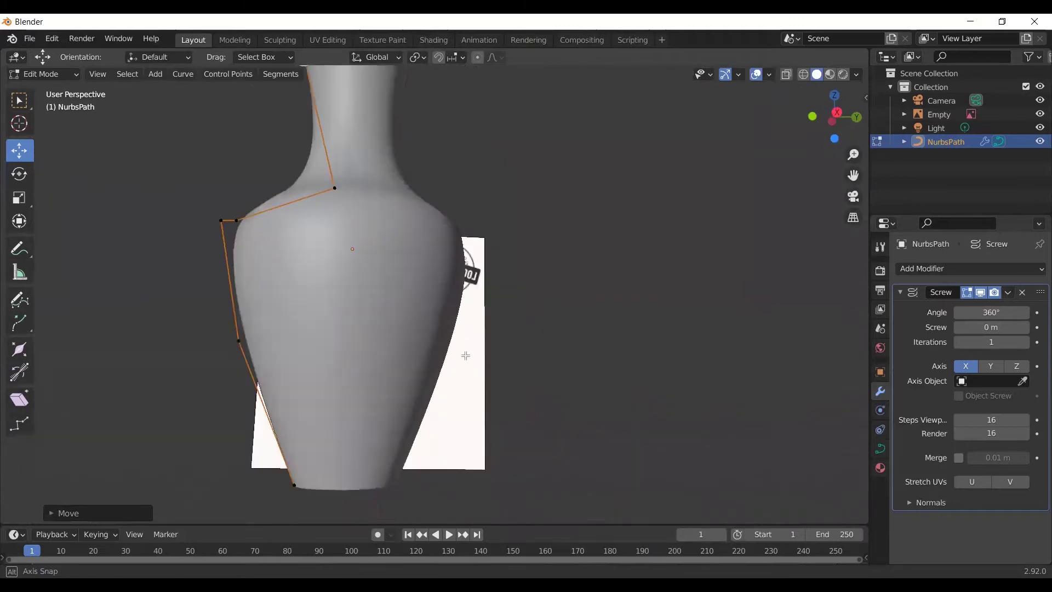
click(270, 429)
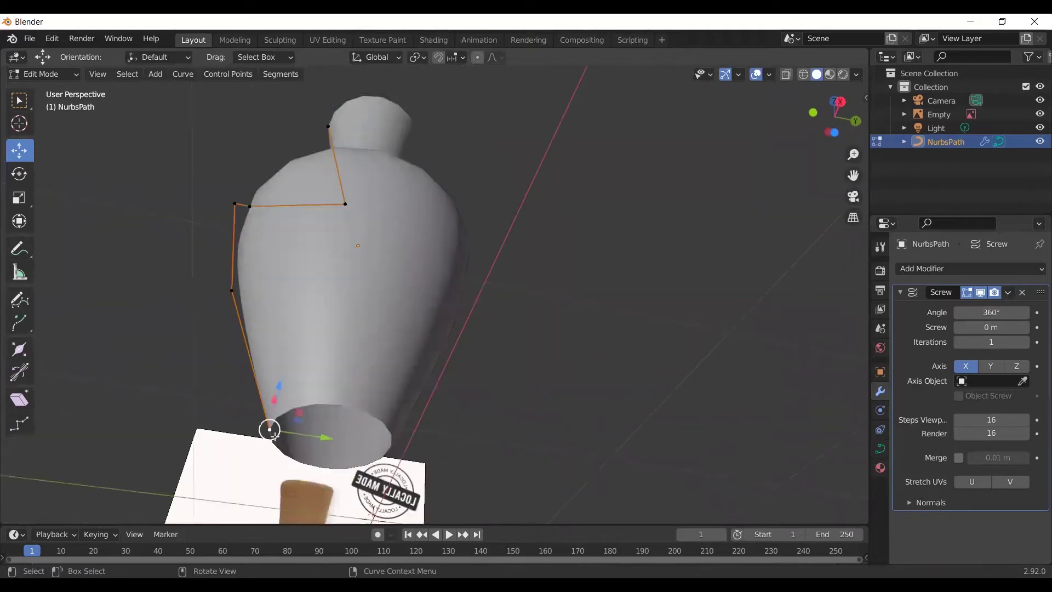
mouse_move(270, 430)
mouse_down()
mouse_move(276, 438)
mouse_move(306, 381)
mouse_move(329, 305)
mouse_move(309, 385)
mouse_up()
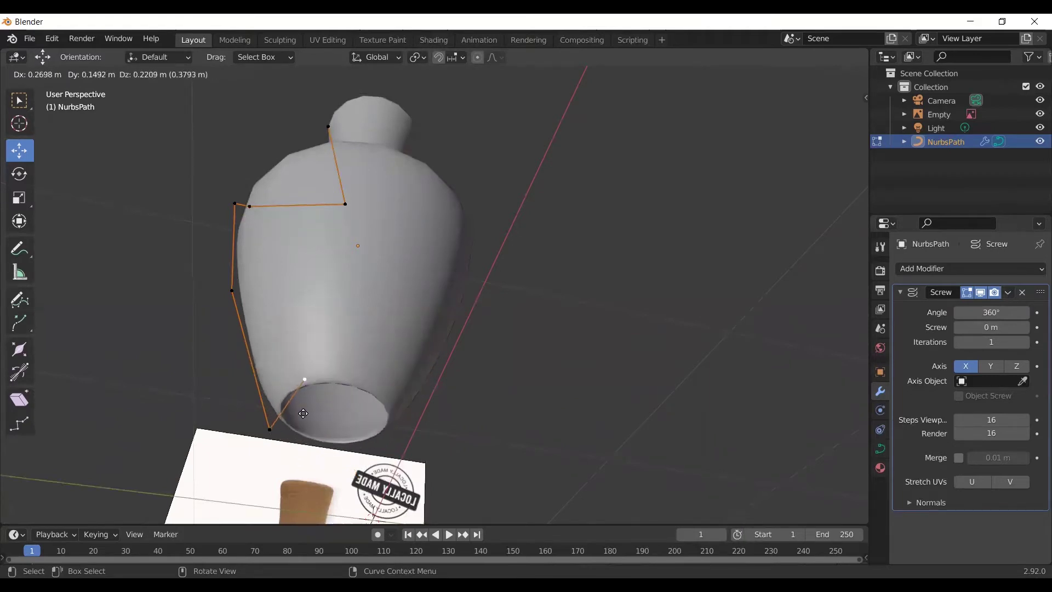
right_click(325, 428)
middle_drag(417, 471, 389, 477)
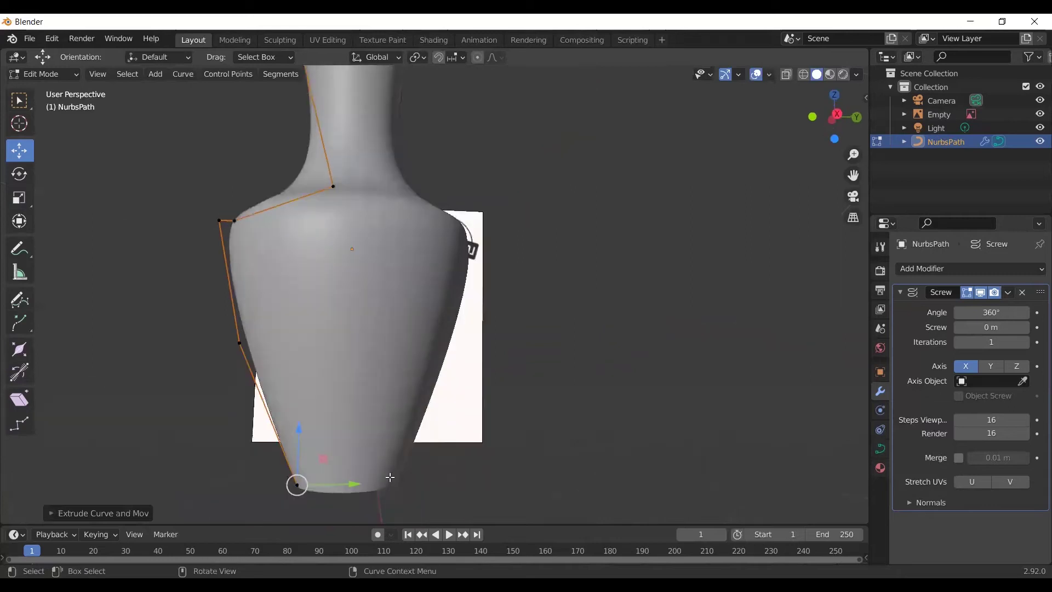
Extrude two new points from the profile bottom inward toward the base centre
key(g)
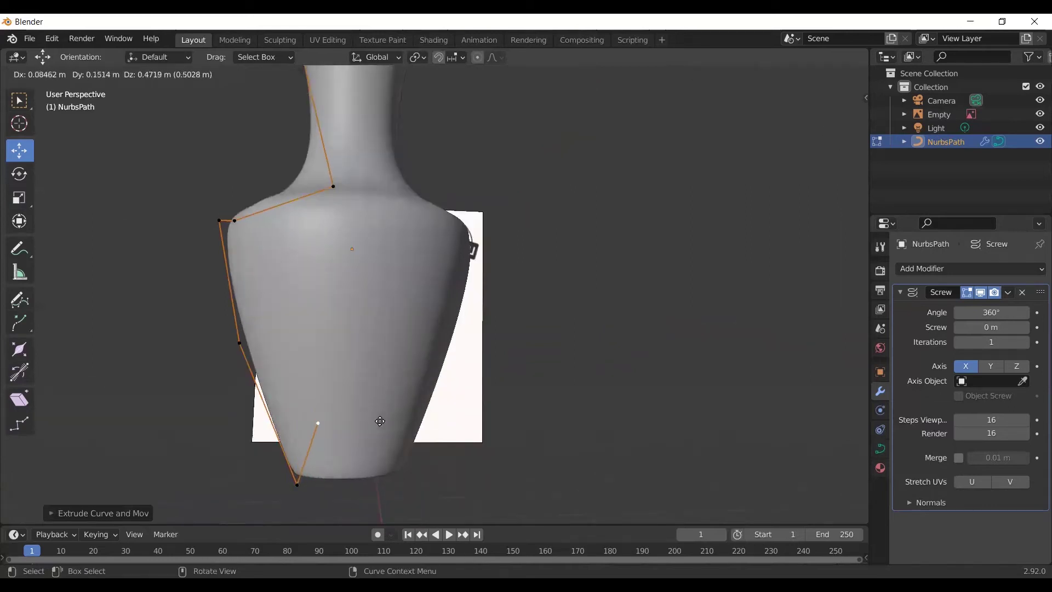
click(381, 442)
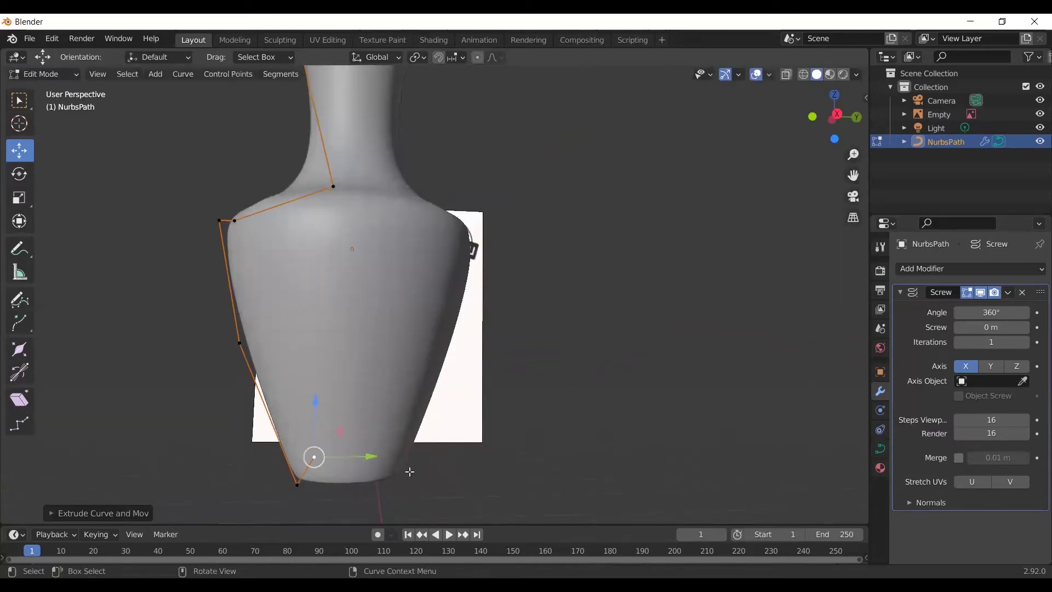
mouse_move(464, 471)
middle_down()
mouse_move(521, 350)
mouse_move(418, 312)
mouse_move(326, 241)
middle_up()
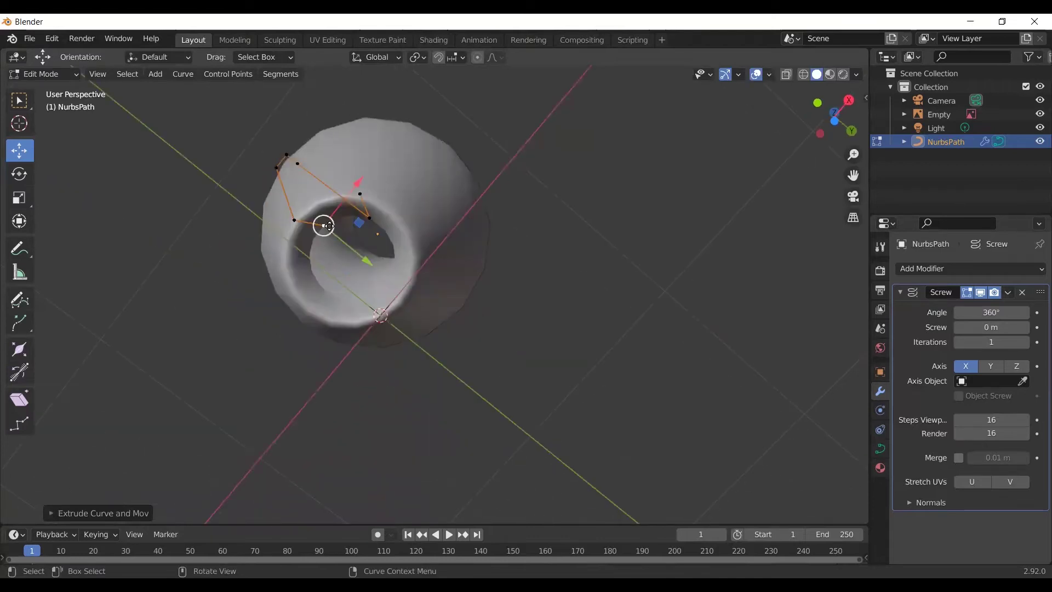
key(e)
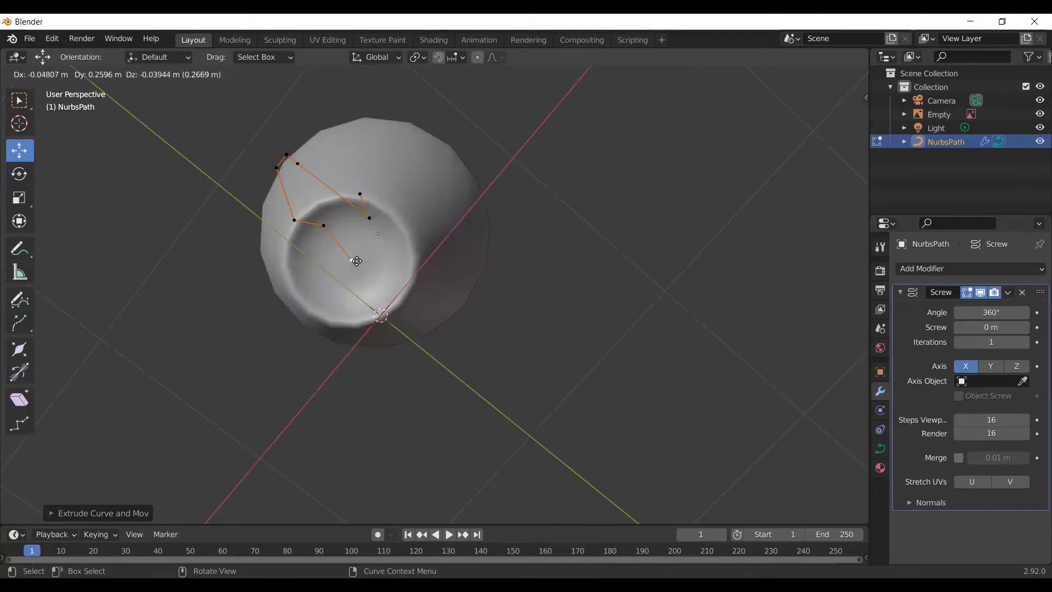
click(356, 261)
middle_drag(550, 235, 519, 401)
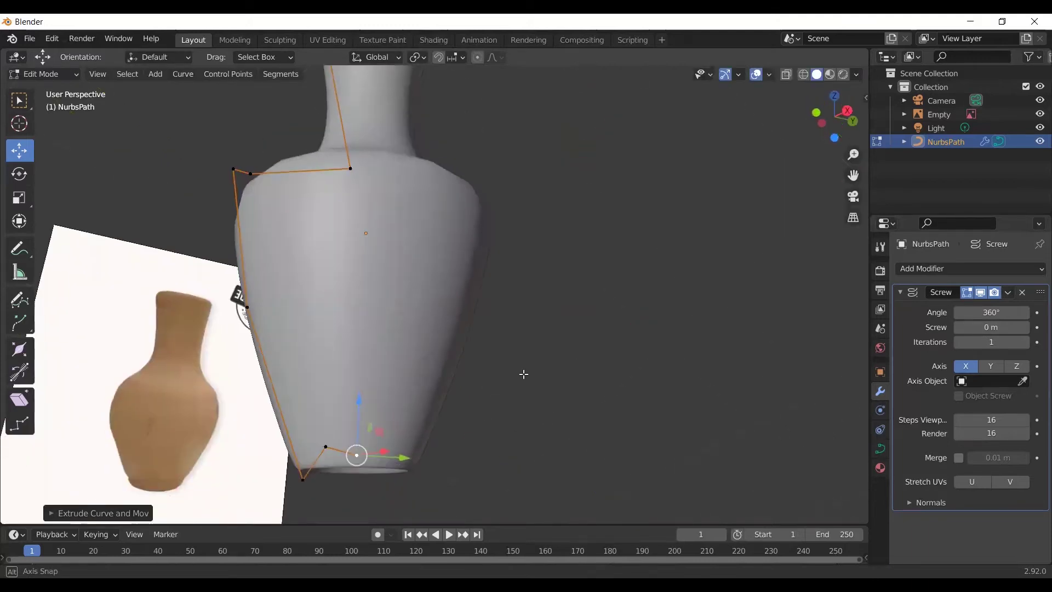
scroll(518, 401, down, 3)
mouse_move(502, 353)
middle_down()
mouse_move(481, 405)
mouse_move(543, 407)
mouse_move(682, 327)
middle_up()
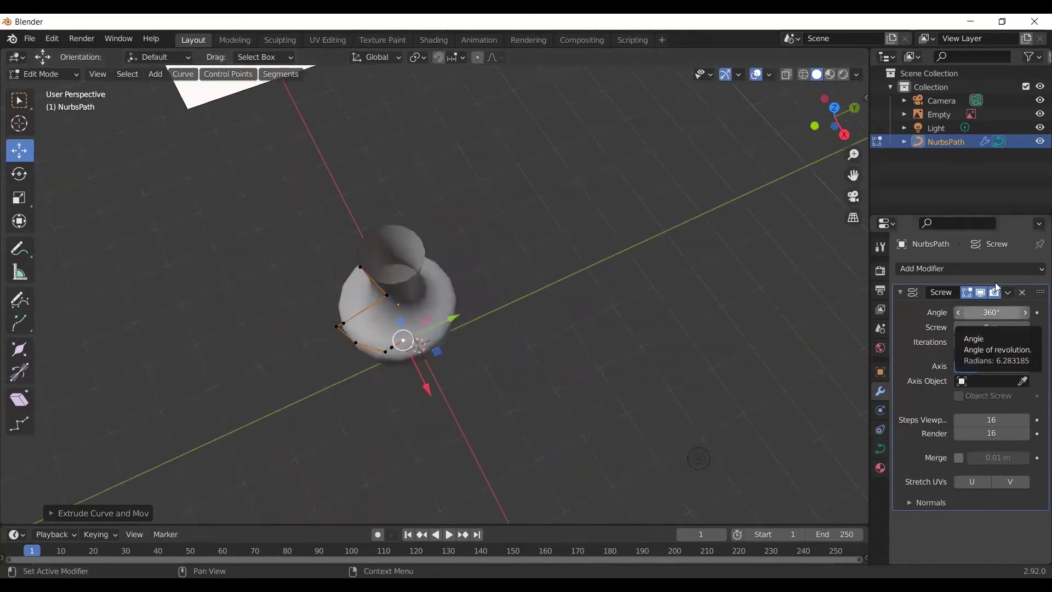
Add a Solidify modifier to the vase
scroll(458, 262, up, 2)
mouse_move(458, 262)
middle_down()
mouse_move(497, 285)
mouse_move(493, 294)
middle_up()
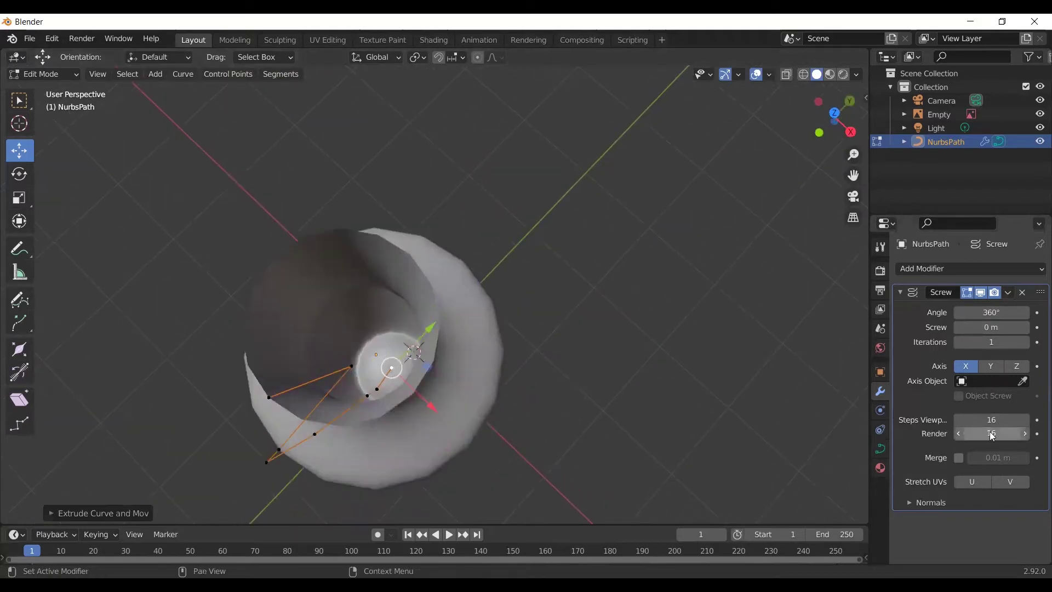
click(969, 268)
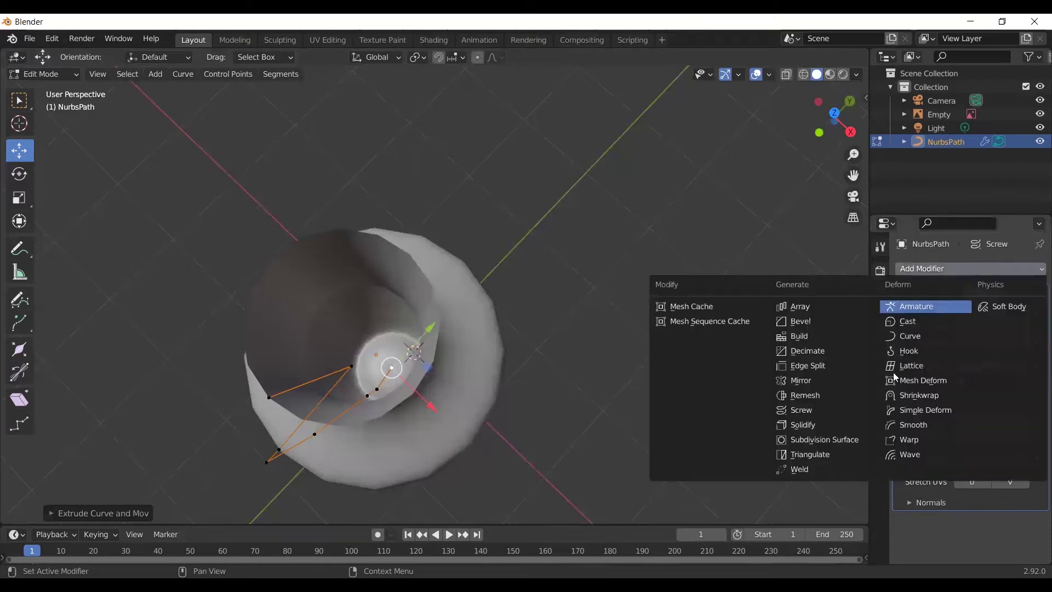
click(823, 420)
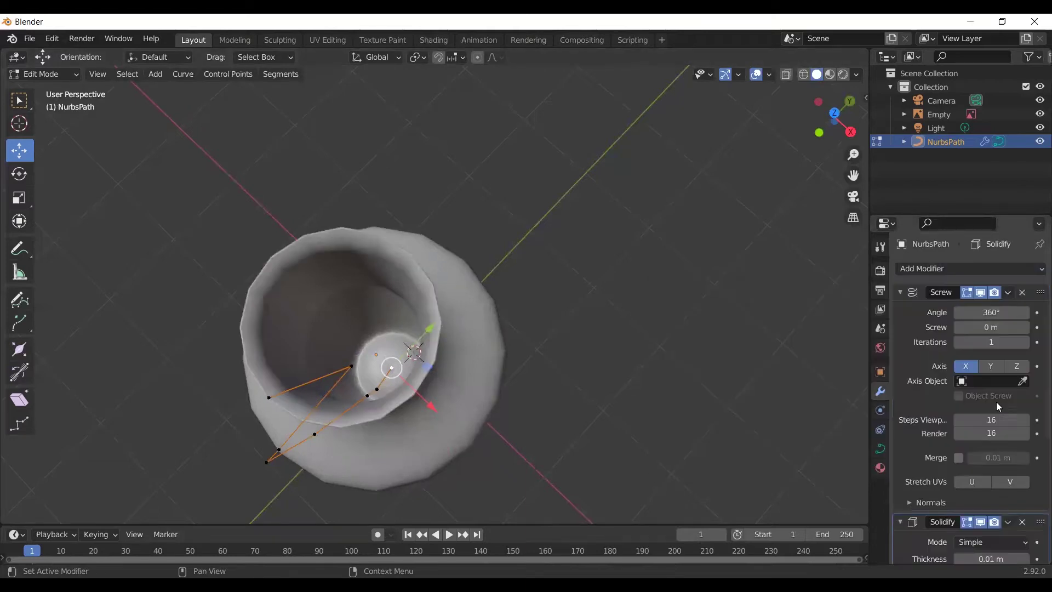
Raise the Solidify Thickness to 0.05 m
mouse_move(694, 343)
middle_down()
mouse_move(695, 298)
mouse_move(681, 367)
mouse_move(684, 351)
middle_up()
scroll(989, 458, down, 3)
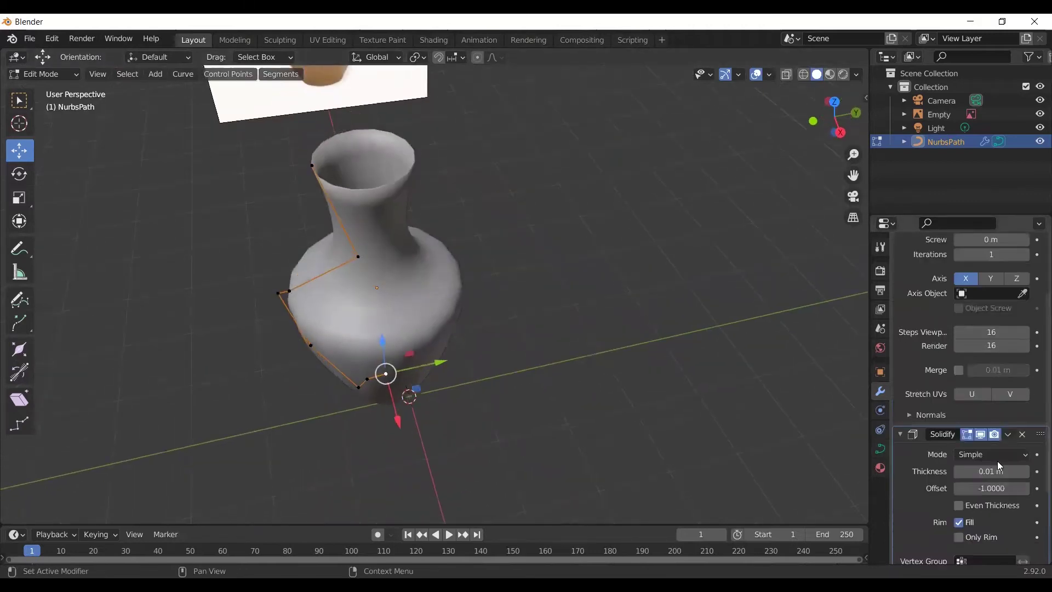
scroll(989, 458, down, 3)
click(1026, 429)
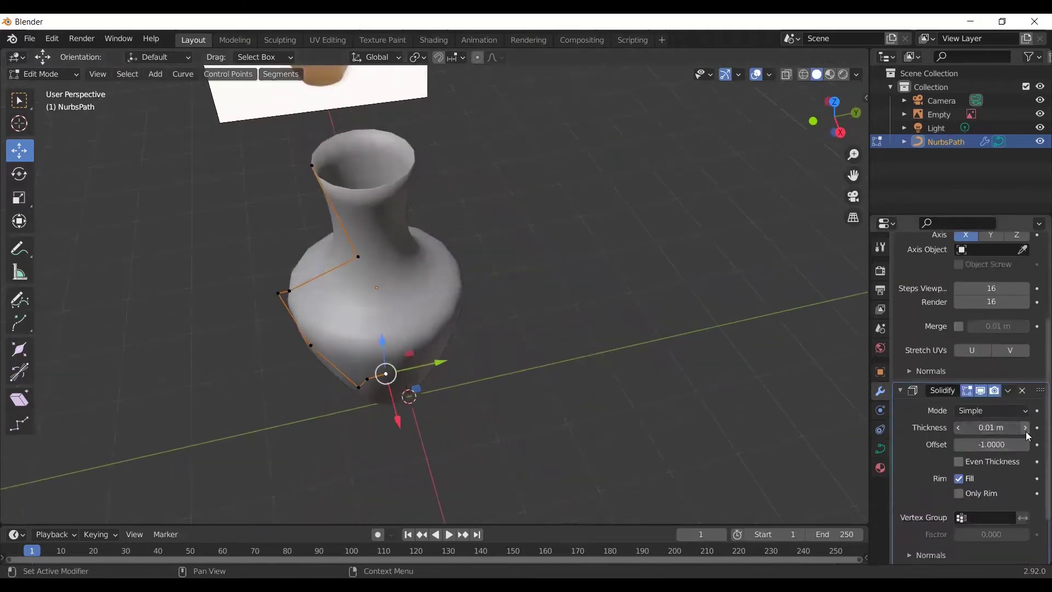
click(1025, 429)
click(1026, 429)
click(1026, 429)
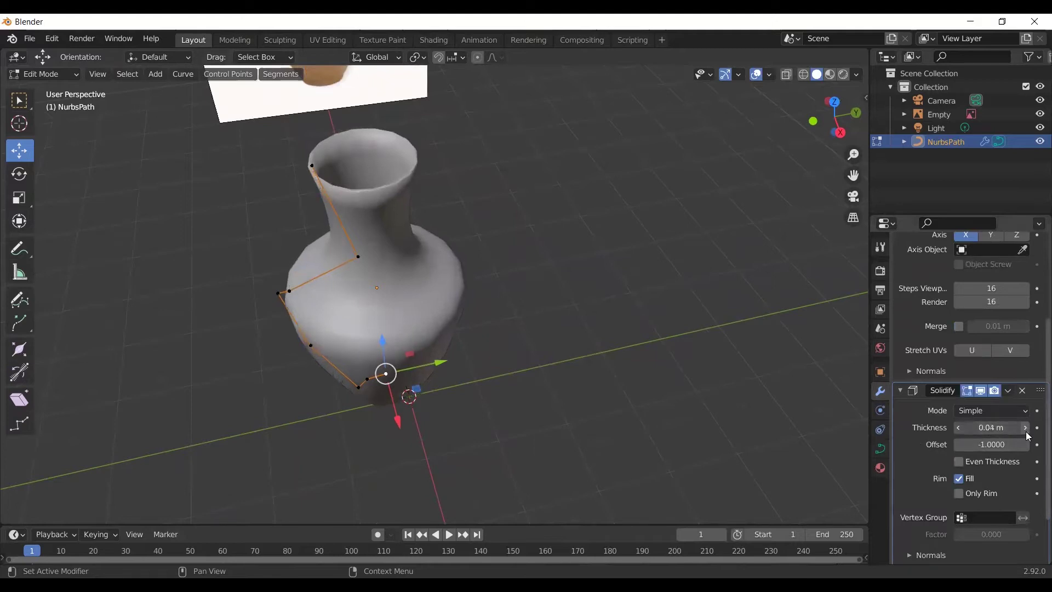
mouse_move(724, 301)
middle_down()
mouse_move(738, 346)
mouse_move(679, 262)
middle_up()
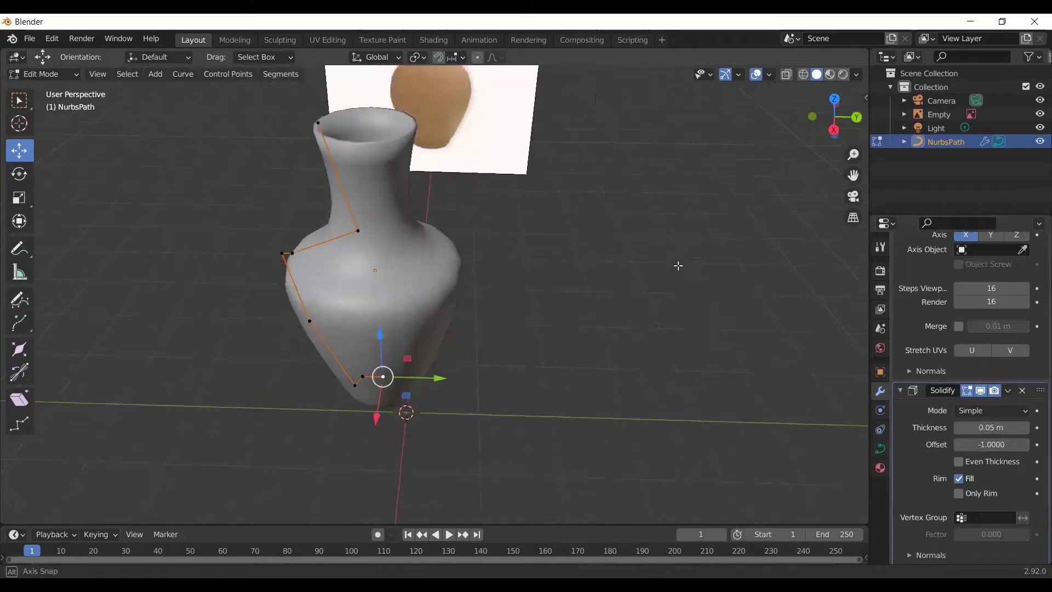
Move the top profile point and extrude a new rim point beside it
click(315, 133)
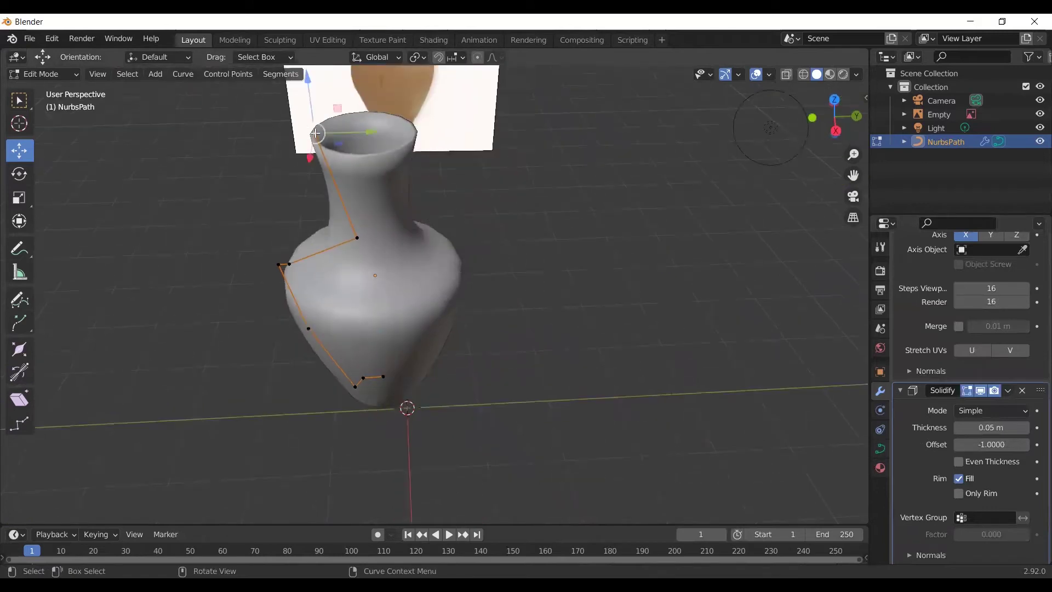
mouse_move(316, 132)
mouse_down()
mouse_move(303, 132)
mouse_move(318, 140)
mouse_move(306, 143)
mouse_up()
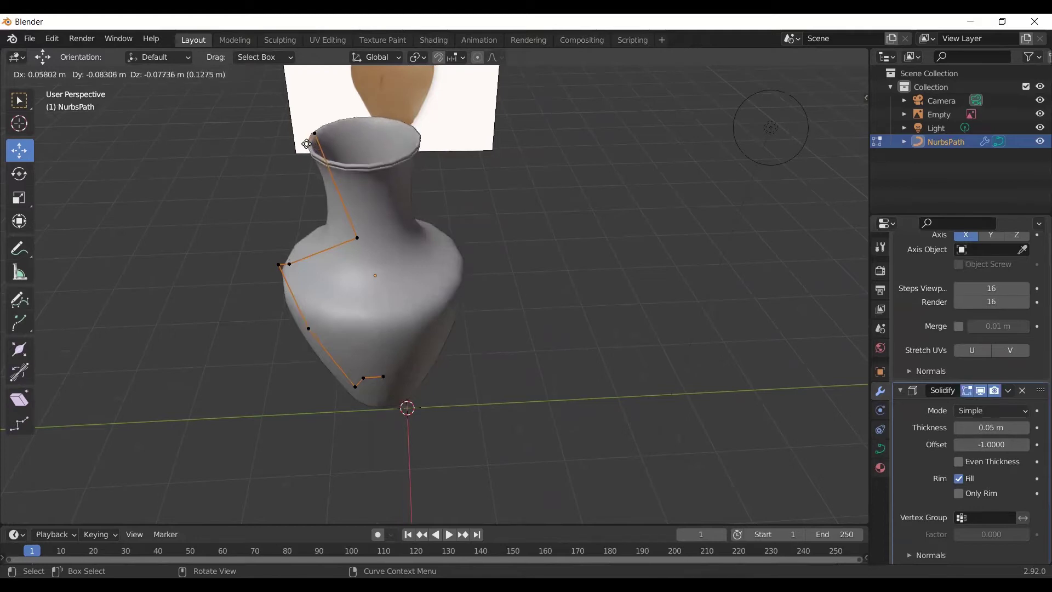
click(306, 143)
key(e)
click(315, 143)
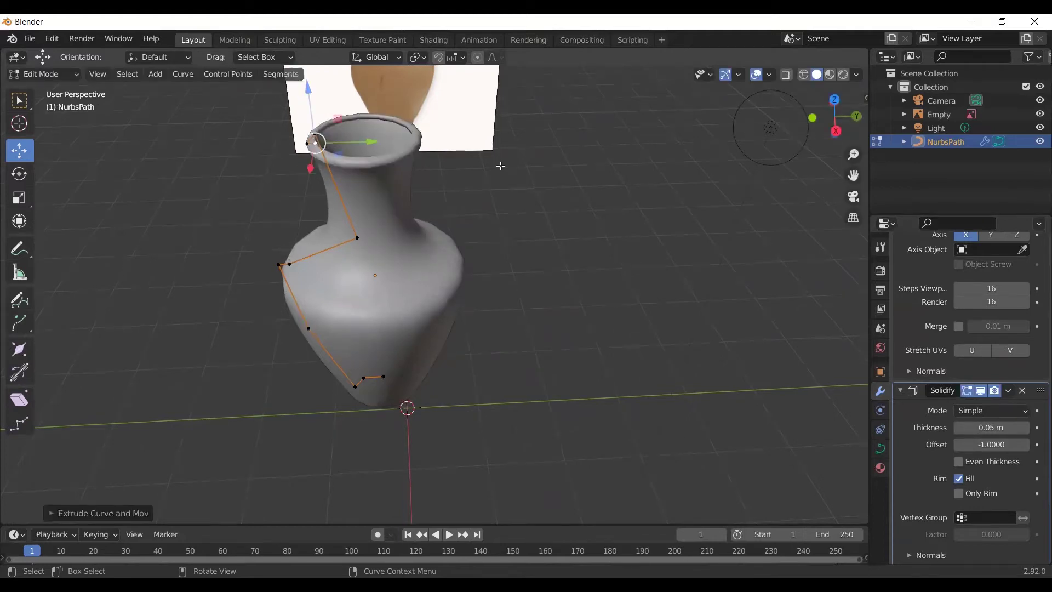
Inspect the rim, return to Object Mode and bring up the Add Modifier list
middle_drag(596, 179, 590, 237)
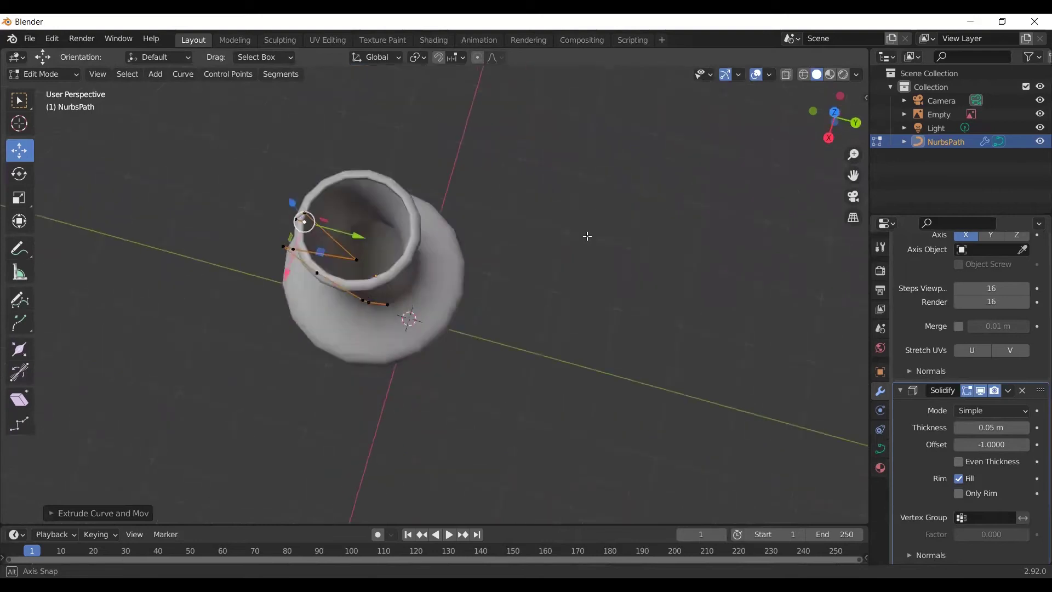
scroll(590, 237, up, 5)
scroll(590, 235, down, 1)
scroll(613, 214, down, 4)
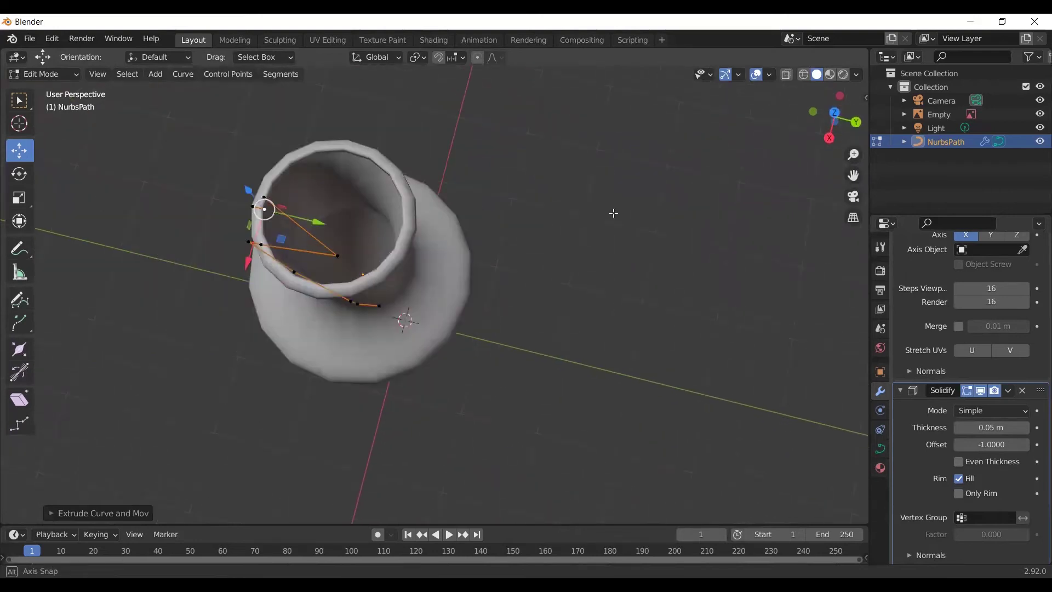
mouse_move(614, 213)
middle_down()
mouse_move(693, 164)
mouse_move(561, 245)
mouse_move(583, 257)
middle_up()
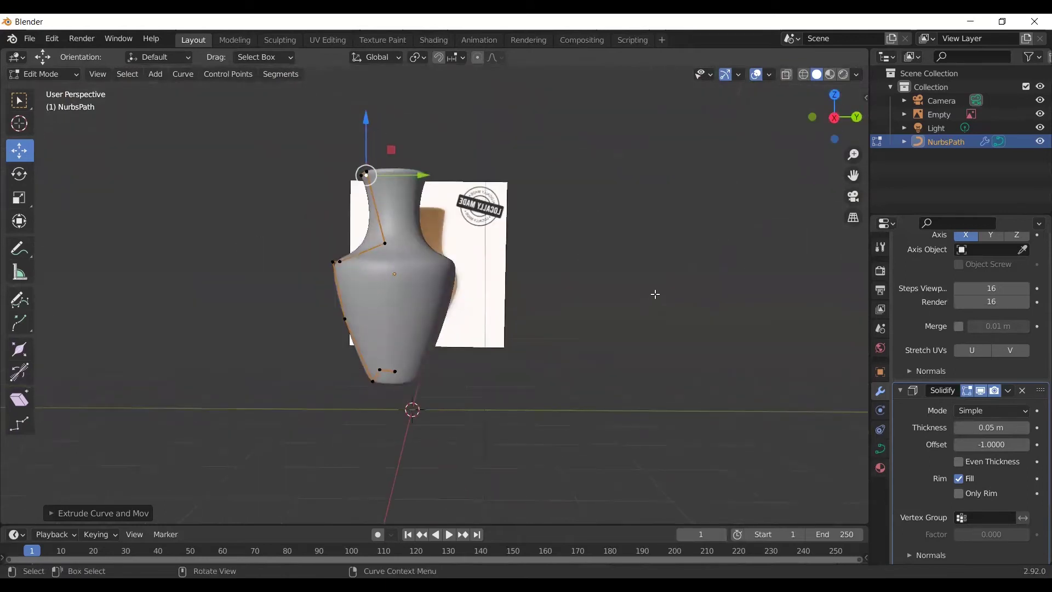
key(Tab)
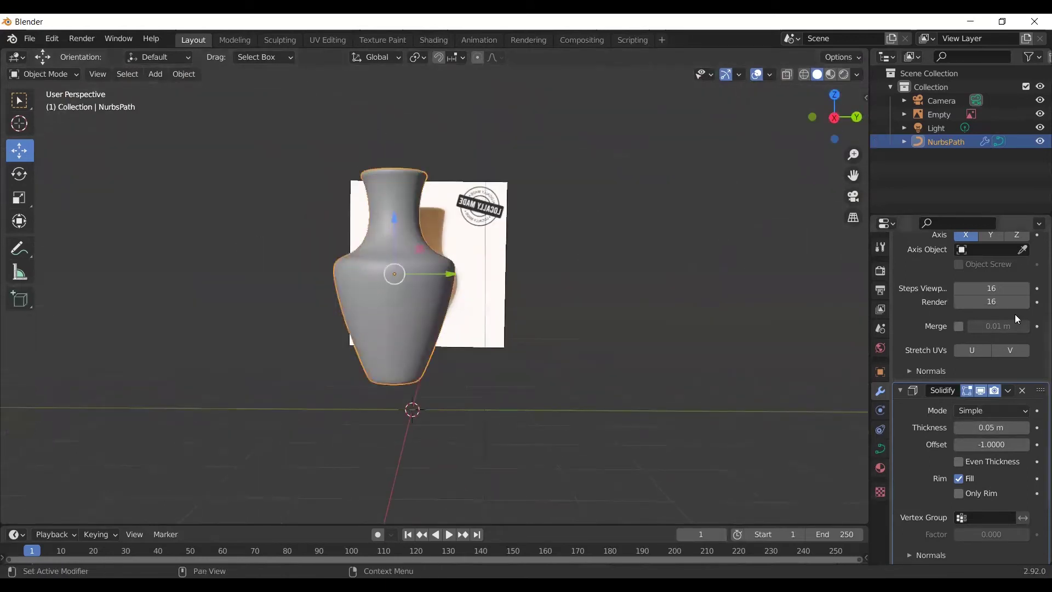
scroll(984, 379, up, 5)
scroll(983, 374, up, 1)
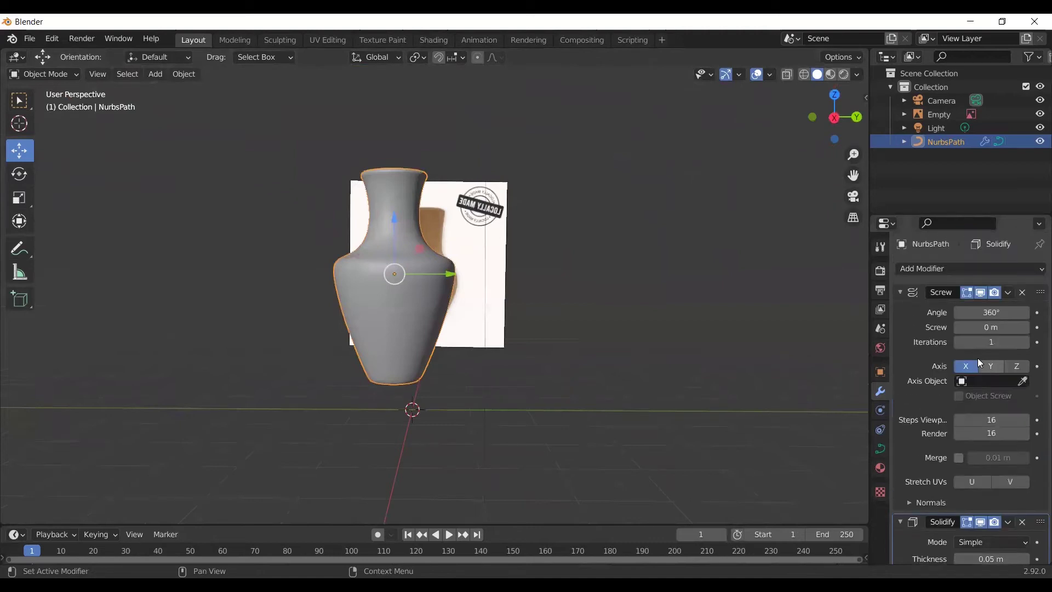
click(956, 268)
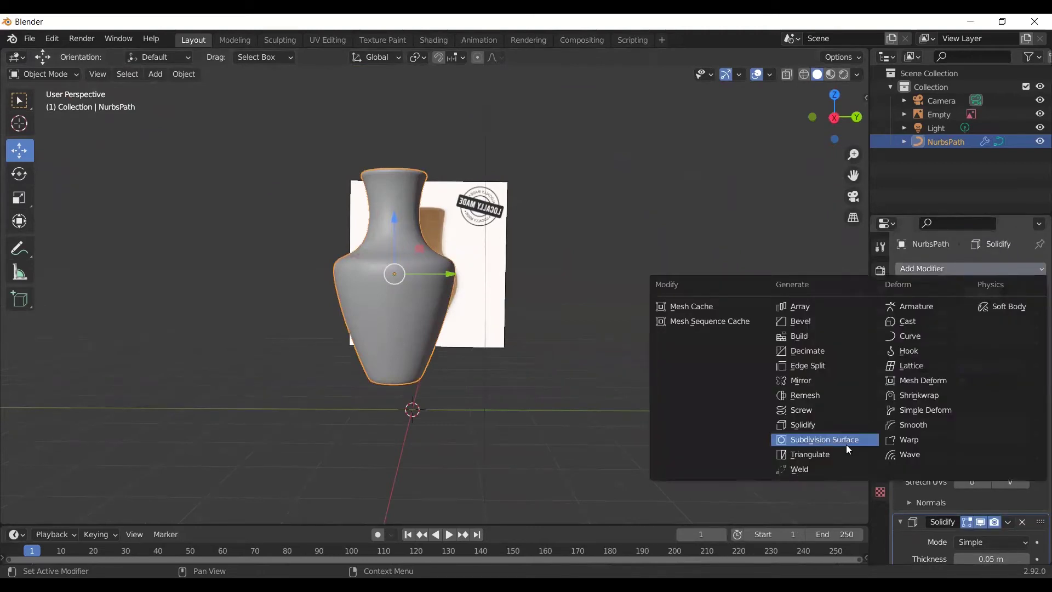
Apply Shade Smooth to the vase
right_click(382, 294)
click(393, 279)
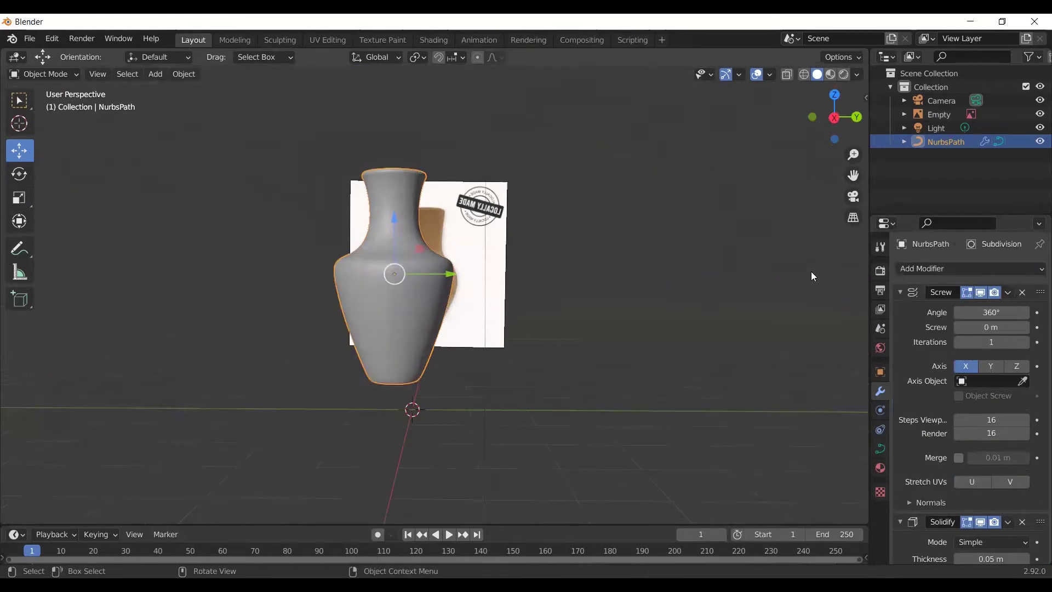
mouse_move(664, 331)
middle_down()
mouse_move(569, 305)
mouse_move(735, 316)
mouse_move(826, 189)
mouse_move(783, 314)
mouse_move(673, 330)
middle_up()
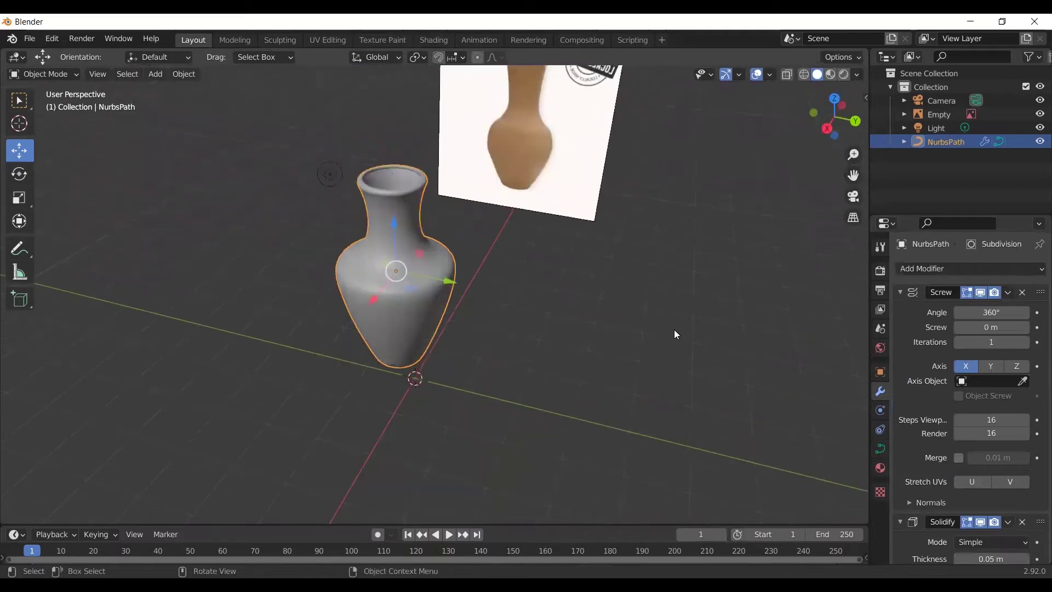
scroll(674, 330, down, 4)
mouse_move(731, 282)
middle_down()
mouse_move(652, 308)
mouse_move(574, 269)
mouse_move(619, 292)
mouse_move(459, 318)
middle_up()
Delete the reference image plane, reselect the vase and inspect it from several angles
click(561, 270)
key(Delete)
click(479, 305)
middle_drag(540, 277, 547, 345)
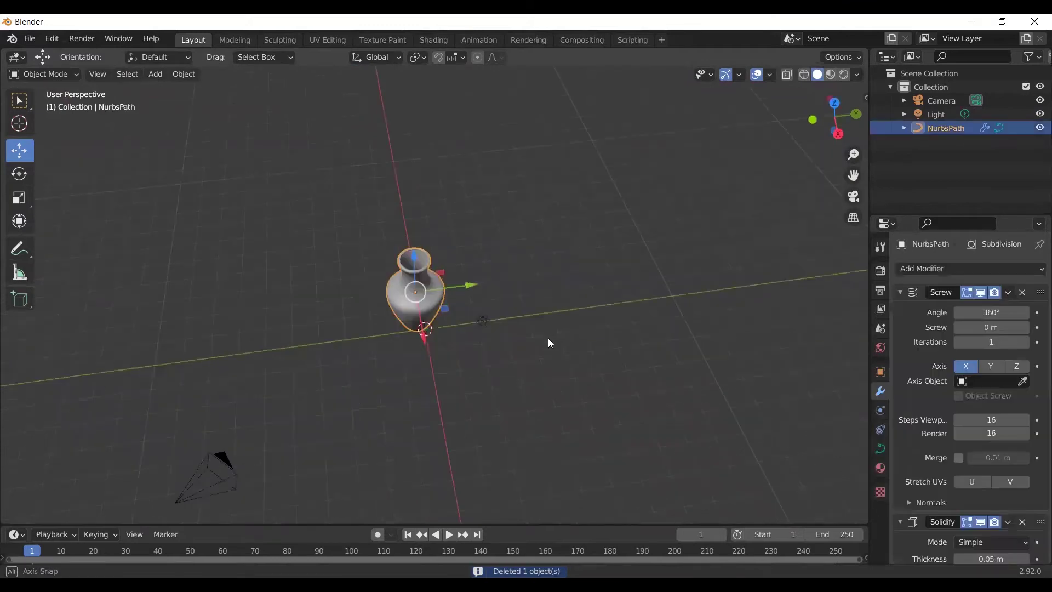
scroll(543, 296, up, 3)
mouse_move(540, 244)
middle_down()
mouse_move(558, 301)
mouse_move(637, 238)
mouse_move(602, 242)
mouse_move(749, 321)
mouse_move(697, 321)
mouse_move(674, 373)
middle_up()
scroll(559, 301, up, 4)
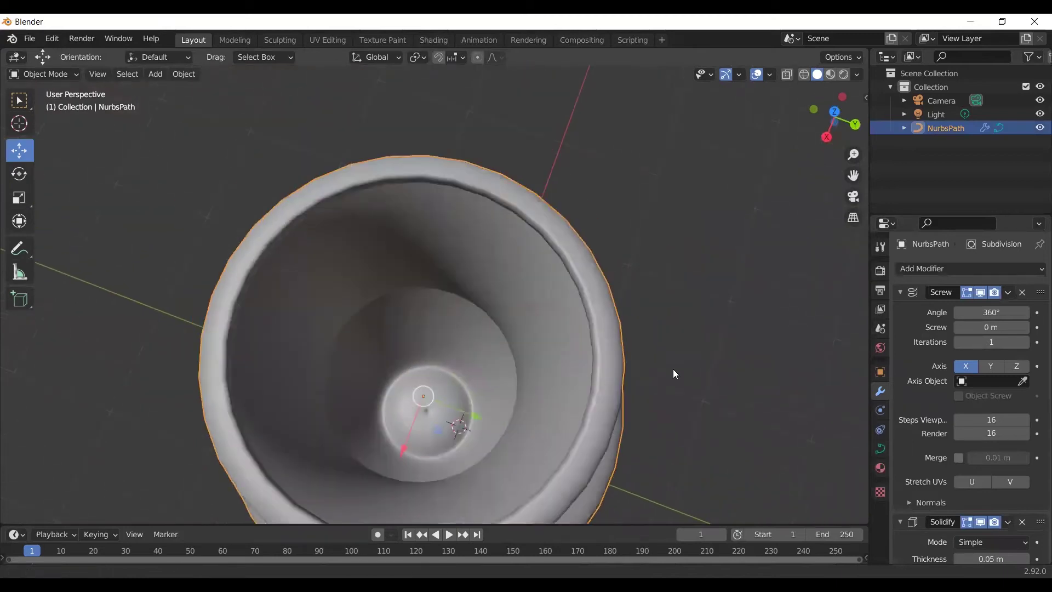
middle_drag(678, 300, 686, 255)
scroll(680, 305, down, 5)
mouse_move(681, 305)
middle_down()
mouse_move(716, 206)
mouse_move(667, 284)
mouse_move(703, 228)
mouse_move(696, 235)
middle_up()
scroll(717, 206, down, 2)
scroll(668, 283, down, 2)
Create a new vase material in the Shading workspace and add a ColorRamp node
click(435, 41)
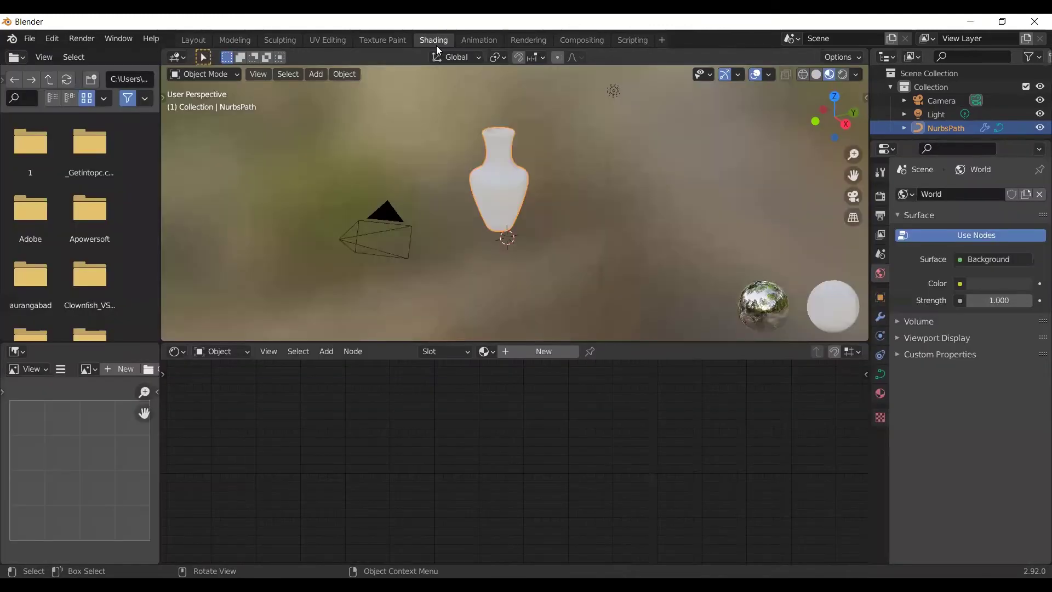
click(531, 350)
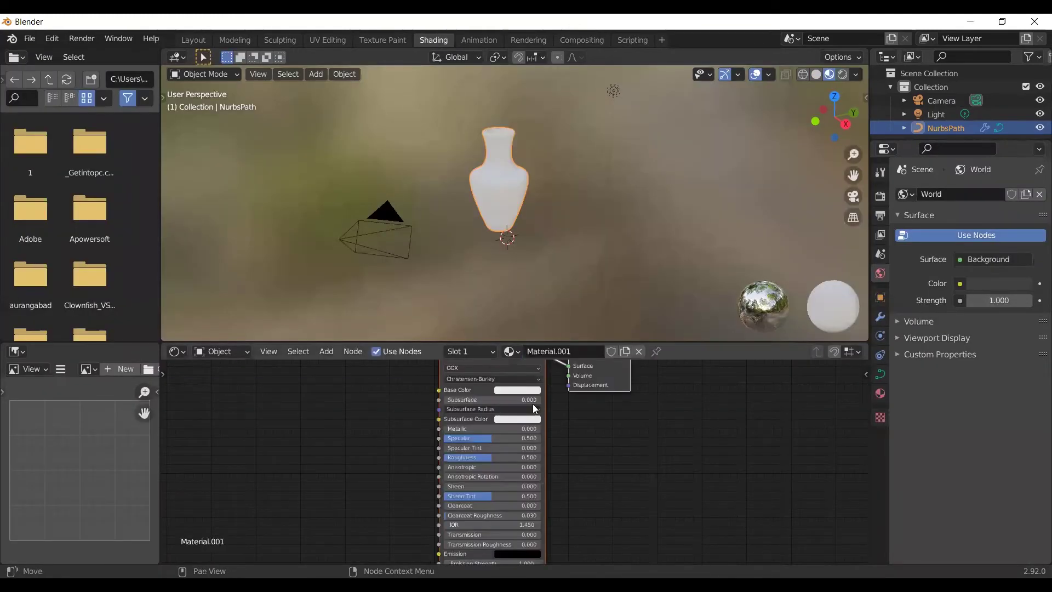
scroll(560, 426, down, 1)
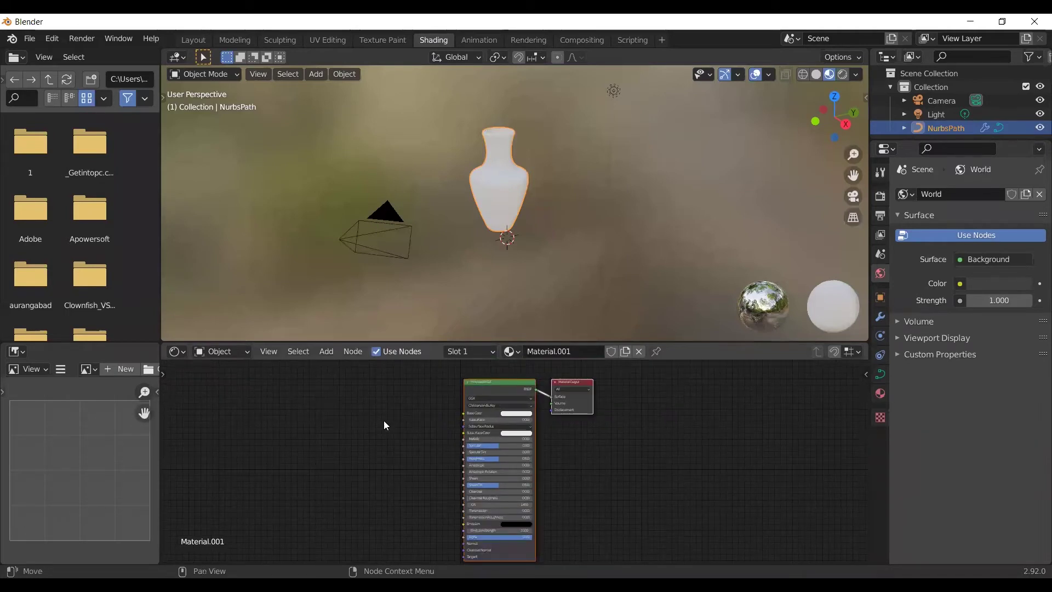
key(shift+a)
click(384, 420)
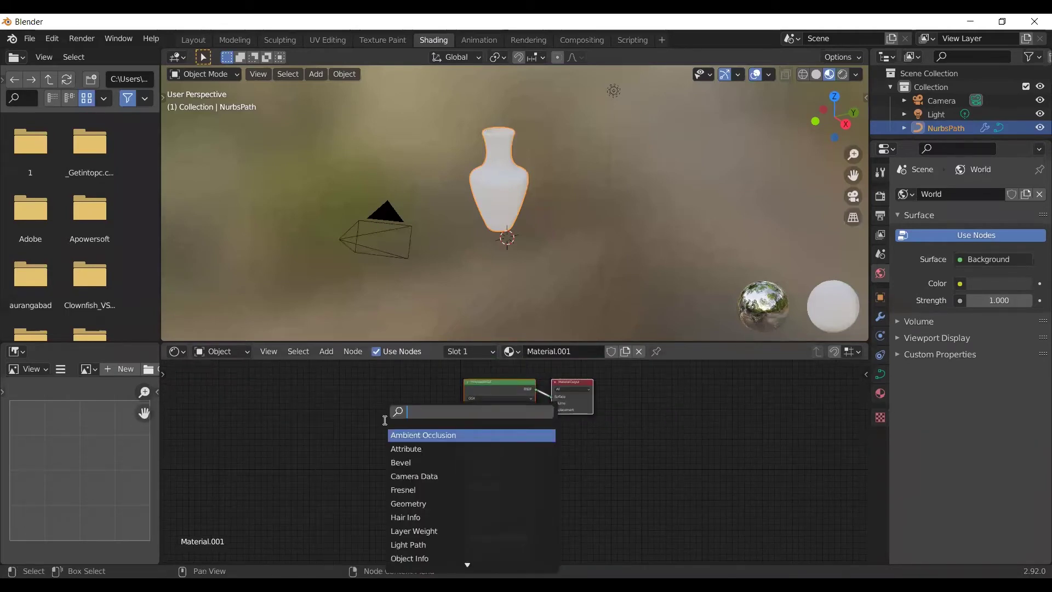
text(col)
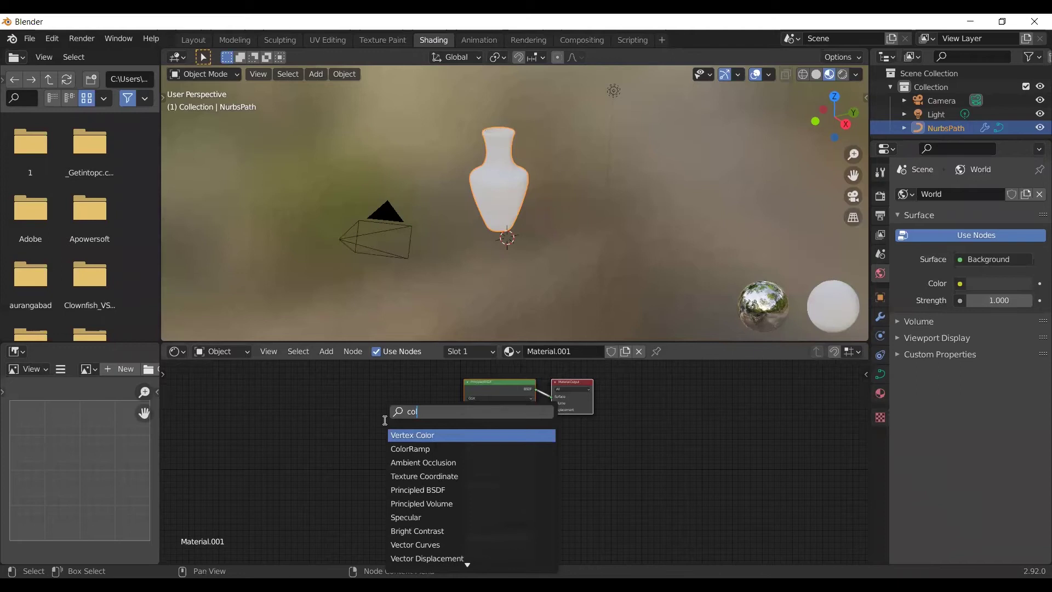
key(Down)
key(Return)
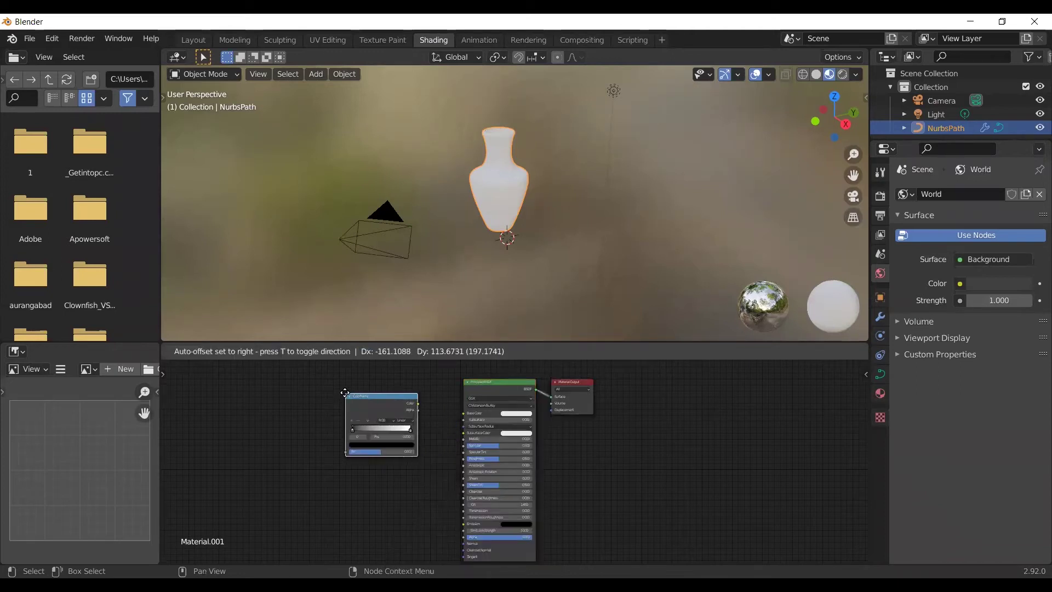
click(345, 393)
Add a Gradient Texture node left of the ramp and link the ramp's Color to Base Color
key(shift+a)
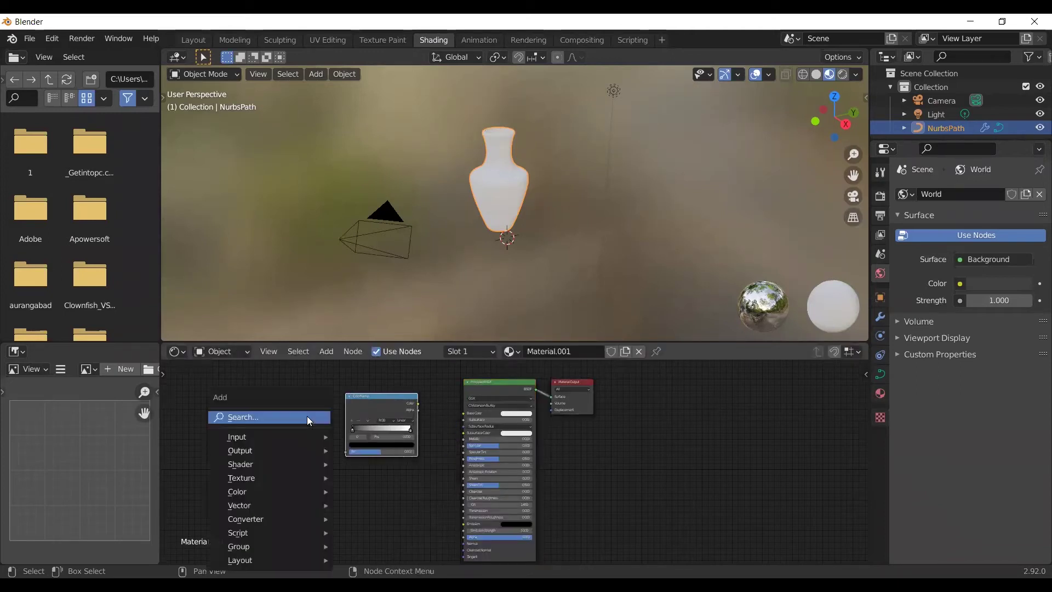
key(g)
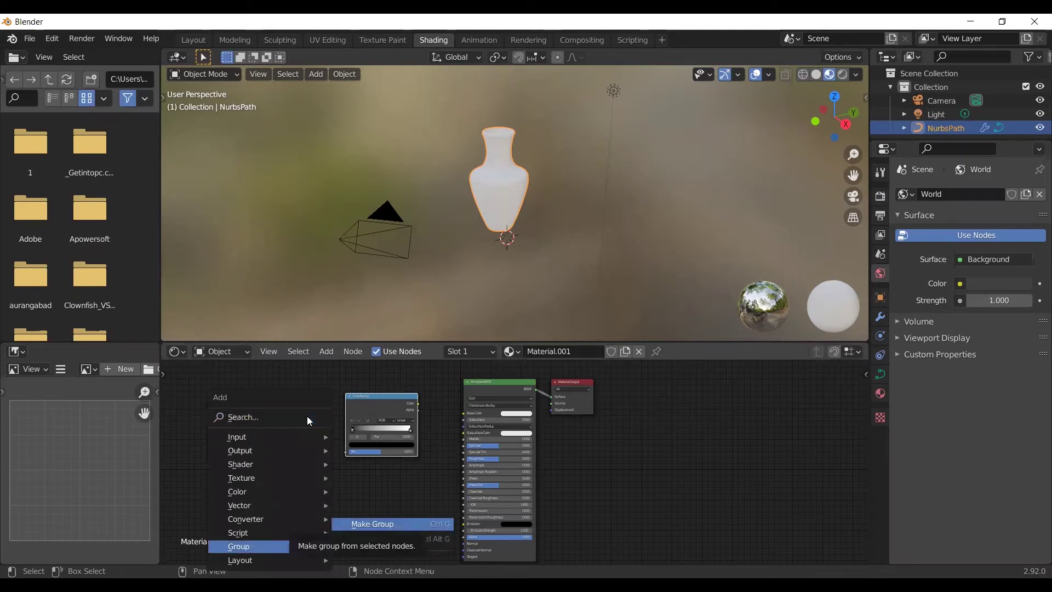
click(307, 416)
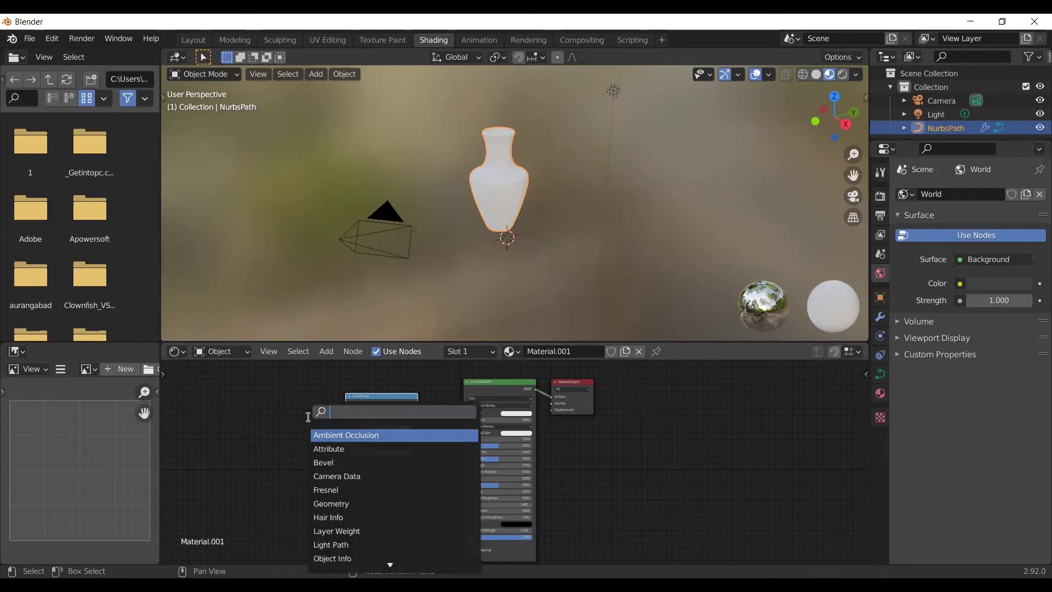
text(gra)
key(Return)
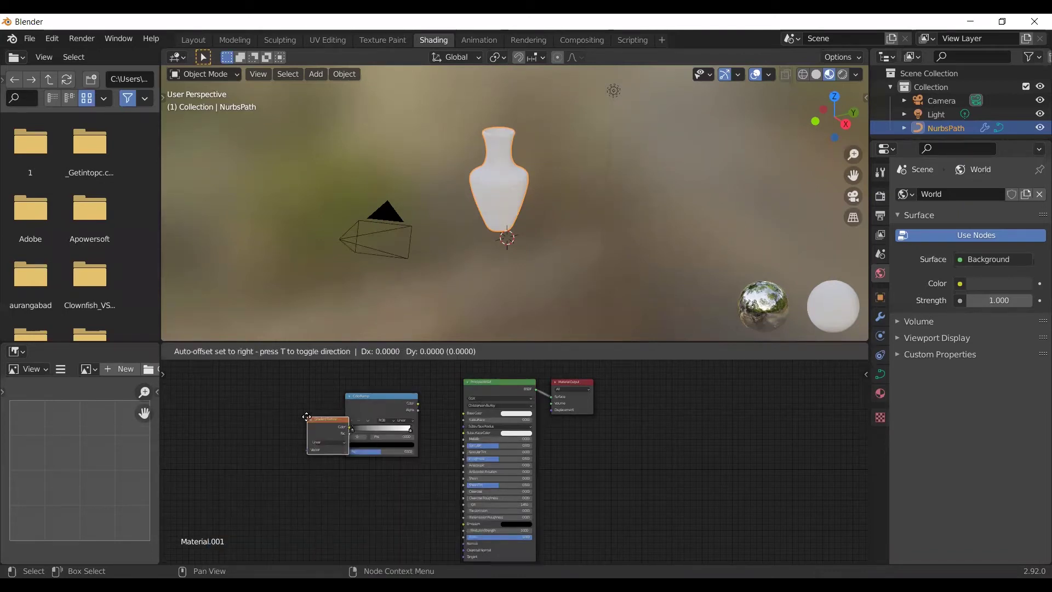
click(239, 402)
scroll(387, 466, up, 2)
scroll(386, 464, up, 3)
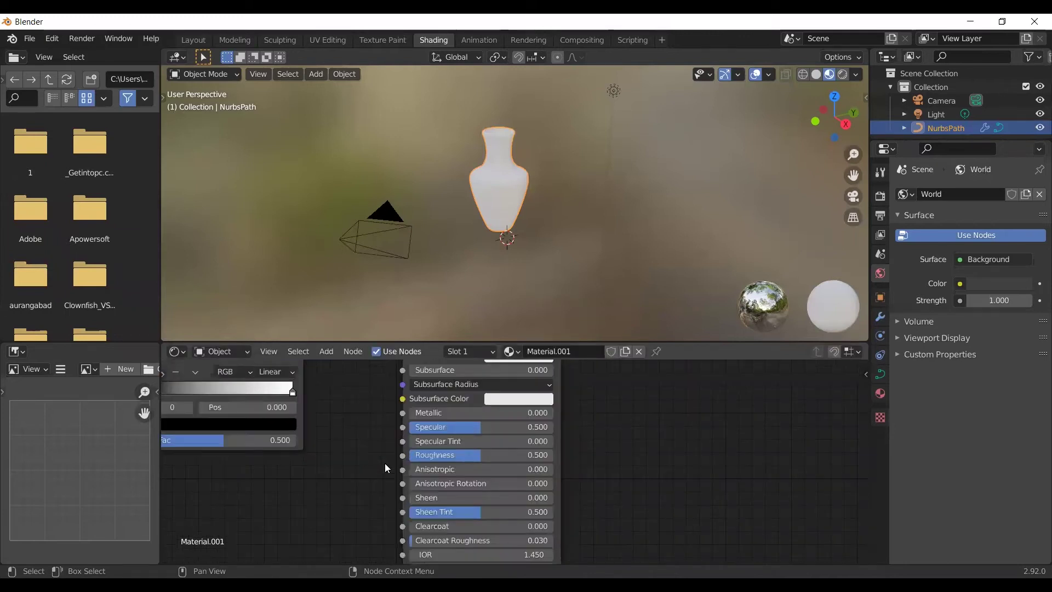
middle_drag(384, 463, 432, 458)
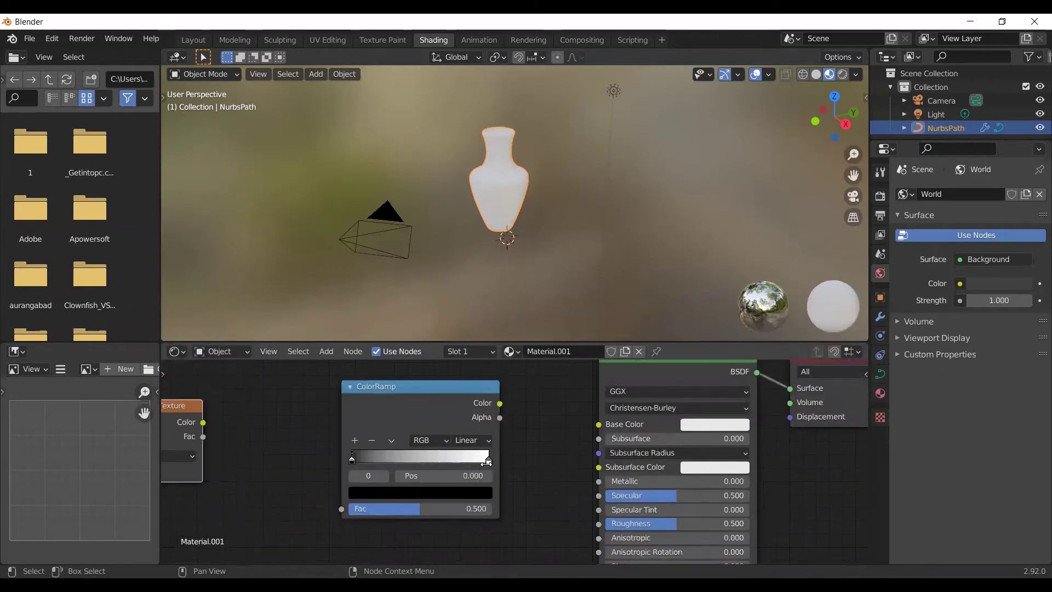
drag(499, 403, 598, 424)
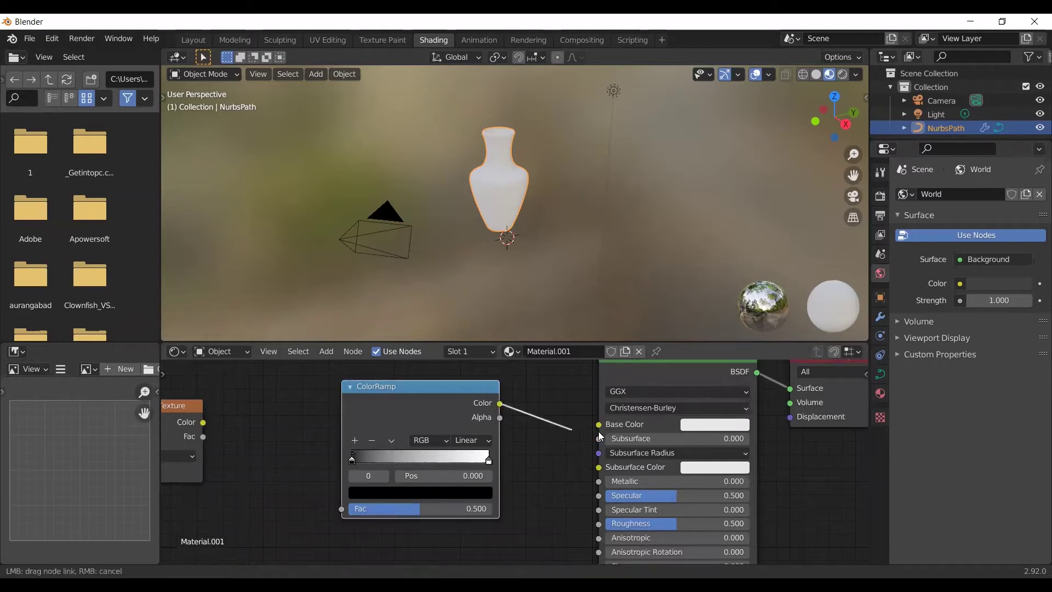
Feed the gradient into the ramp's Fac and add a teal colour stop
mouse_move(203, 423)
mouse_down()
mouse_move(342, 509)
mouse_move(242, 429)
mouse_move(315, 498)
mouse_move(377, 518)
mouse_up()
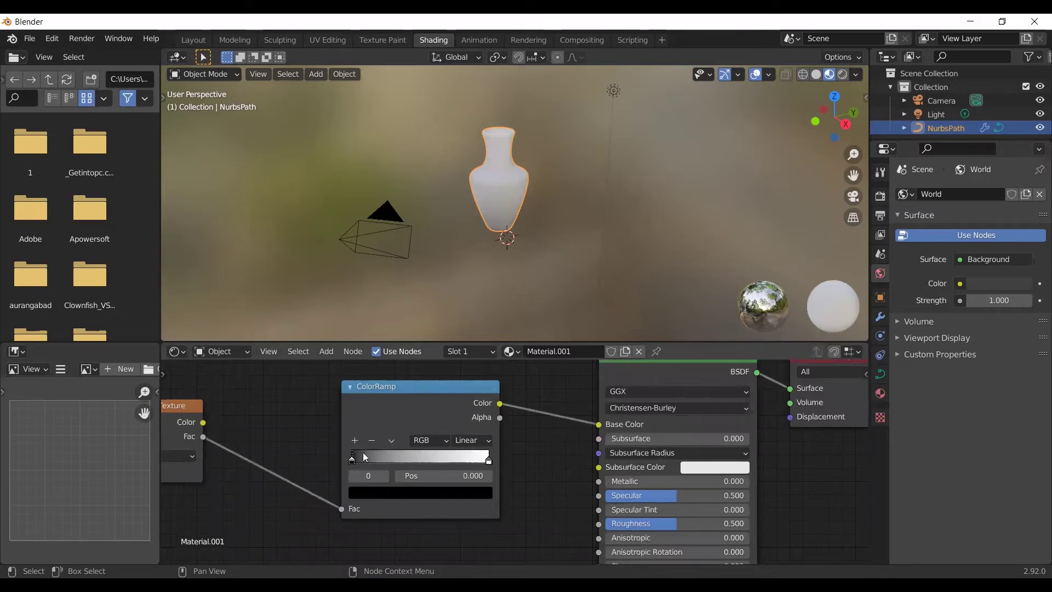
click(354, 440)
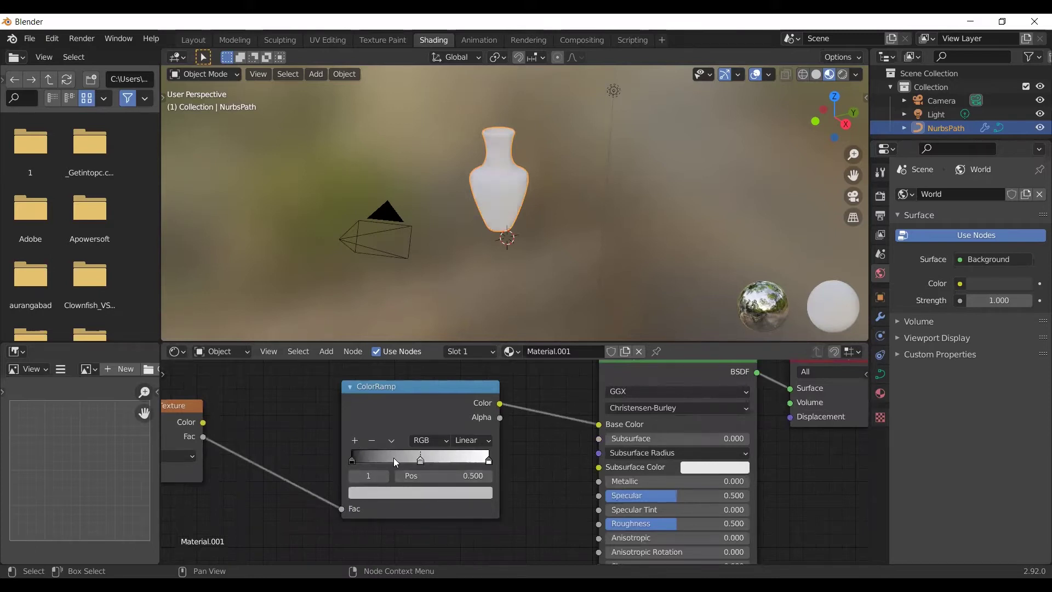
click(359, 439)
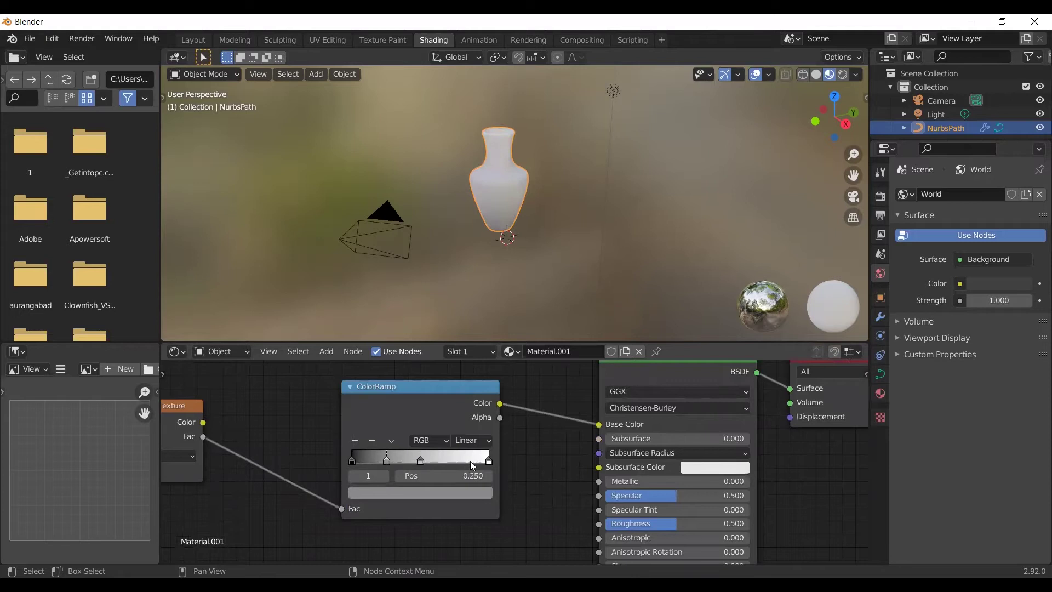
click(465, 493)
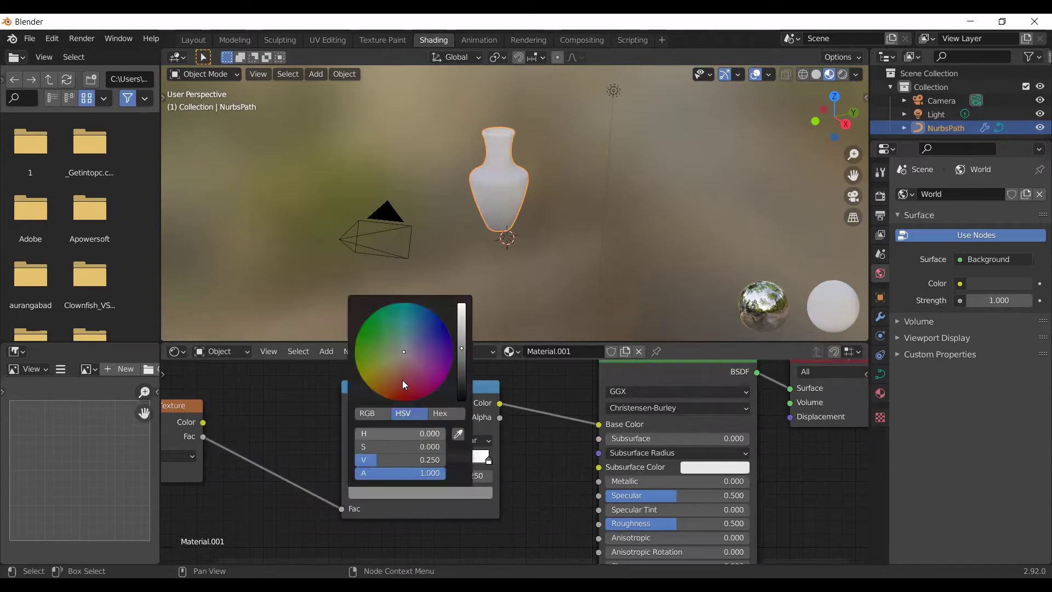
mouse_move(408, 354)
mouse_down()
mouse_move(391, 335)
mouse_move(402, 344)
mouse_move(398, 311)
mouse_up()
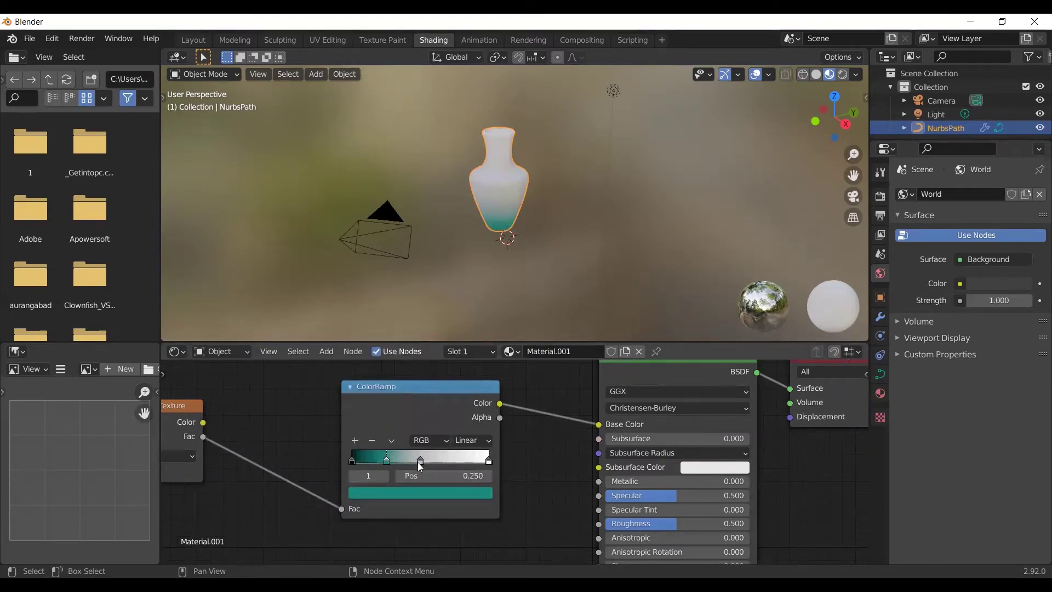
drag(417, 462, 495, 466)
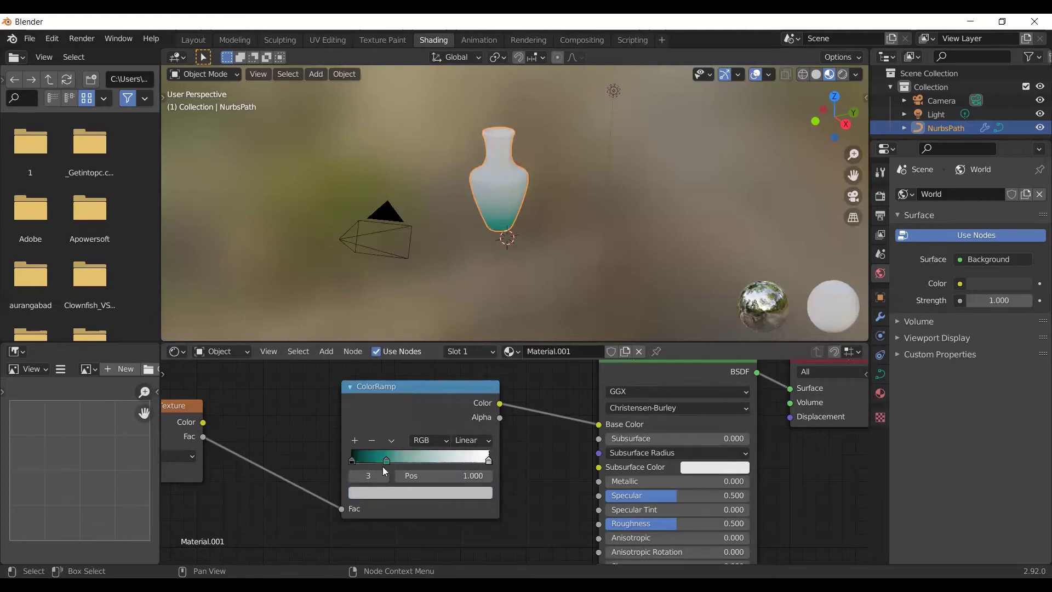
mouse_move(387, 461)
mouse_down()
mouse_move(445, 466)
mouse_move(434, 472)
mouse_up()
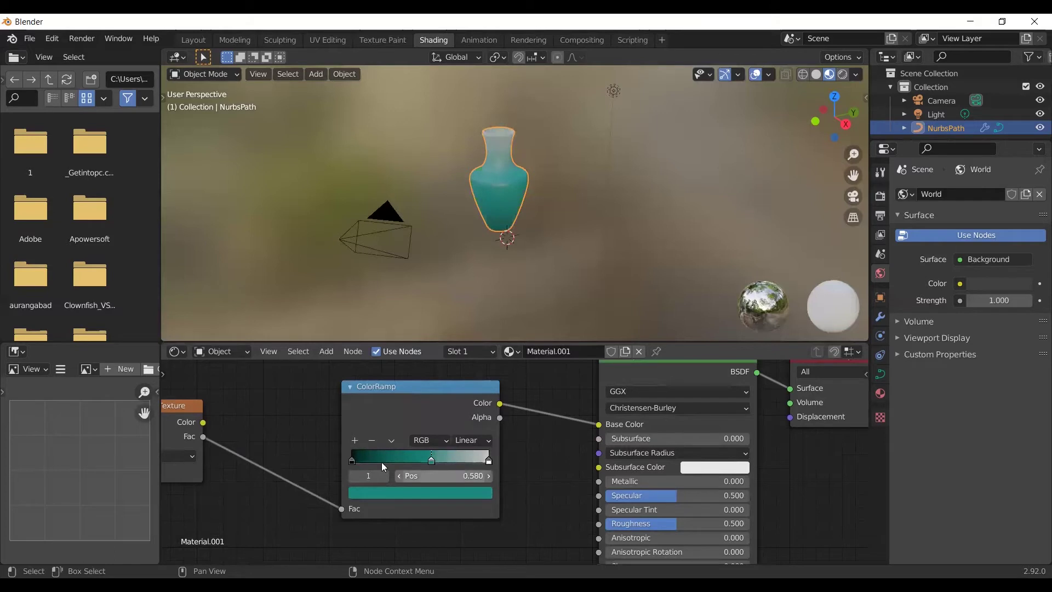
Slide the black stop right, add a light grey stop near the end, and check the vase
click(351, 461)
drag(352, 461, 367, 466)
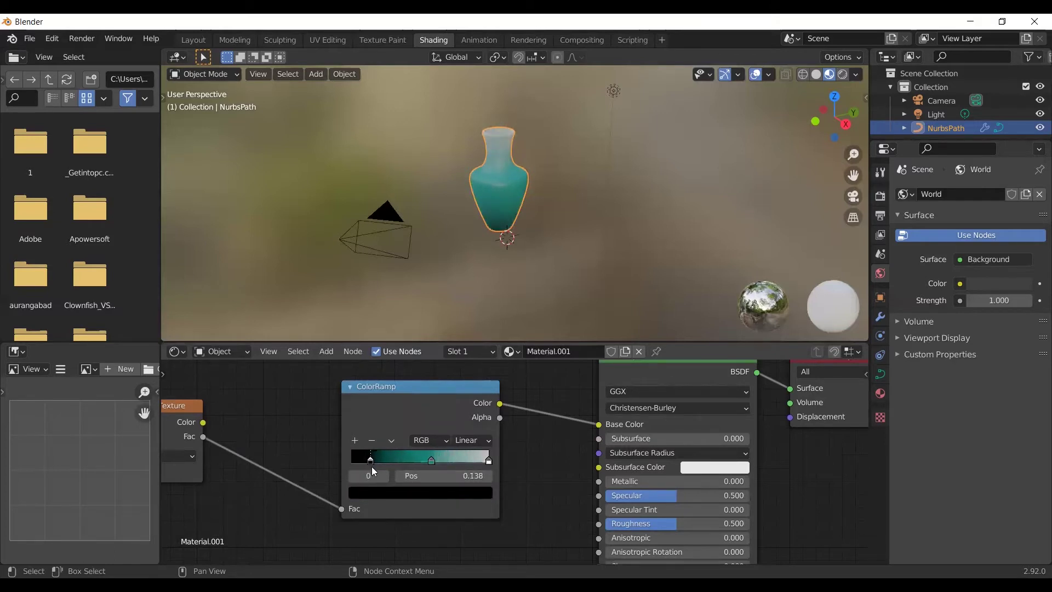
drag(367, 465, 374, 474)
ctrl+drag(483, 460, 473, 462)
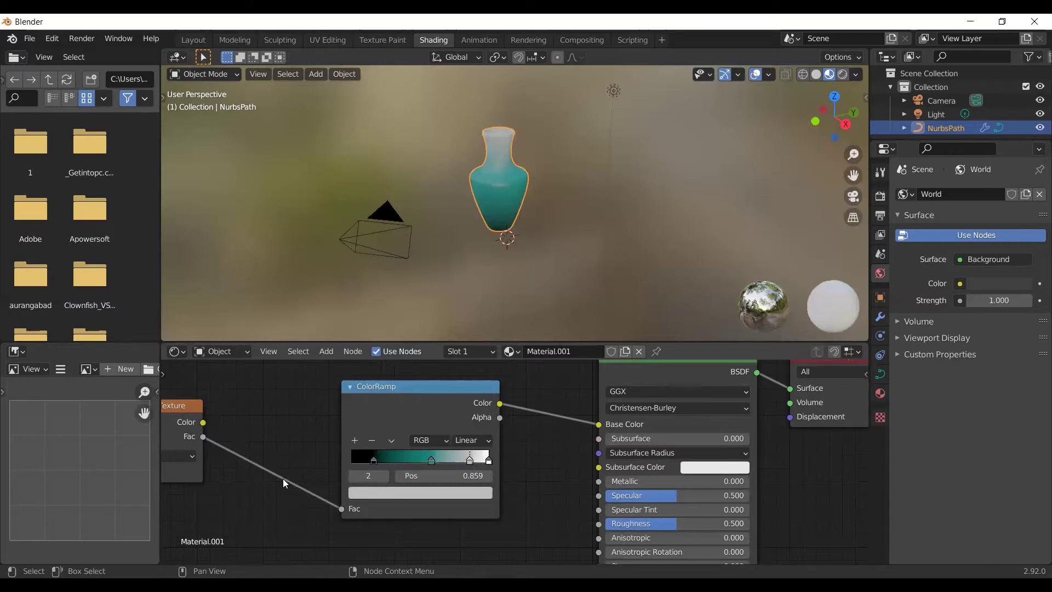
middle_drag(248, 448, 334, 459)
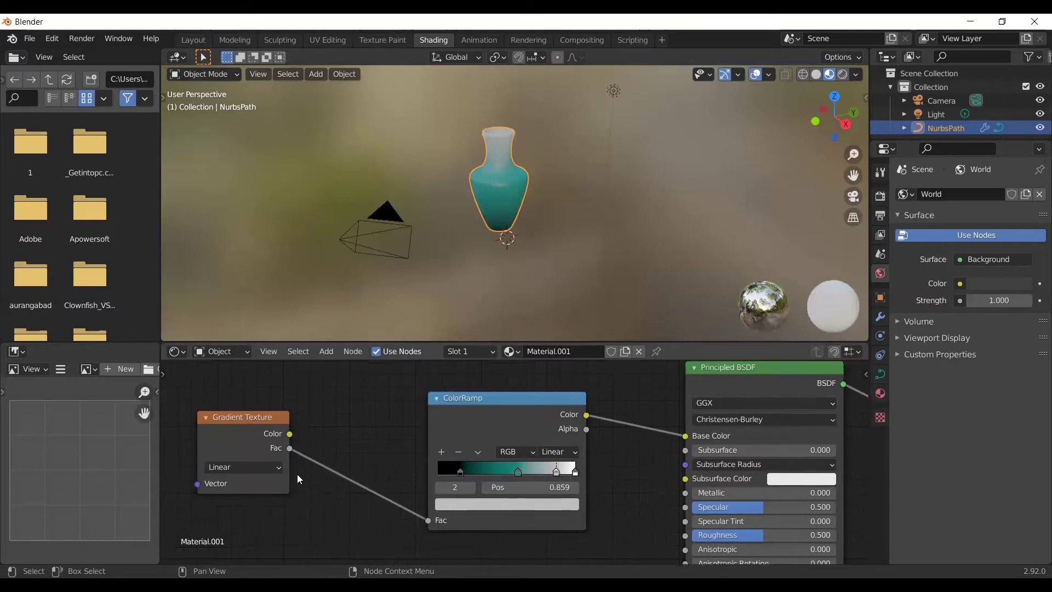
mouse_move(563, 219)
middle_down()
mouse_move(288, 238)
mouse_move(468, 257)
mouse_move(529, 223)
mouse_move(517, 282)
mouse_move(534, 315)
mouse_move(522, 143)
middle_up()
scroll(529, 214, up, 5)
scroll(522, 250, down, 3)
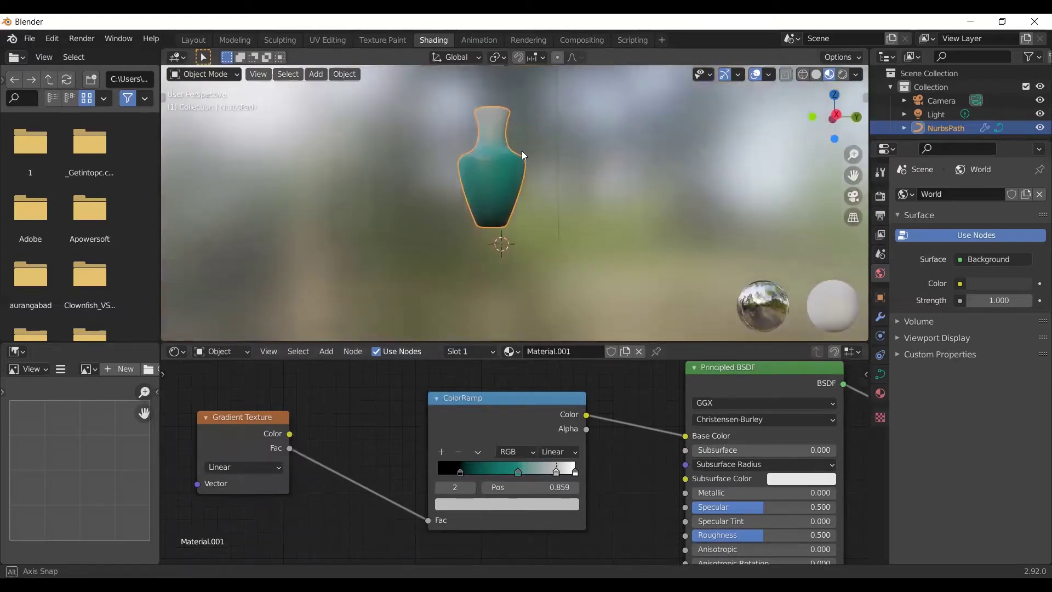
Add a Bump node beside the Principled BSDF
mouse_move(621, 410)
middle_down()
mouse_move(470, 465)
mouse_move(556, 554)
middle_up()
key(shift+a)
text(b)
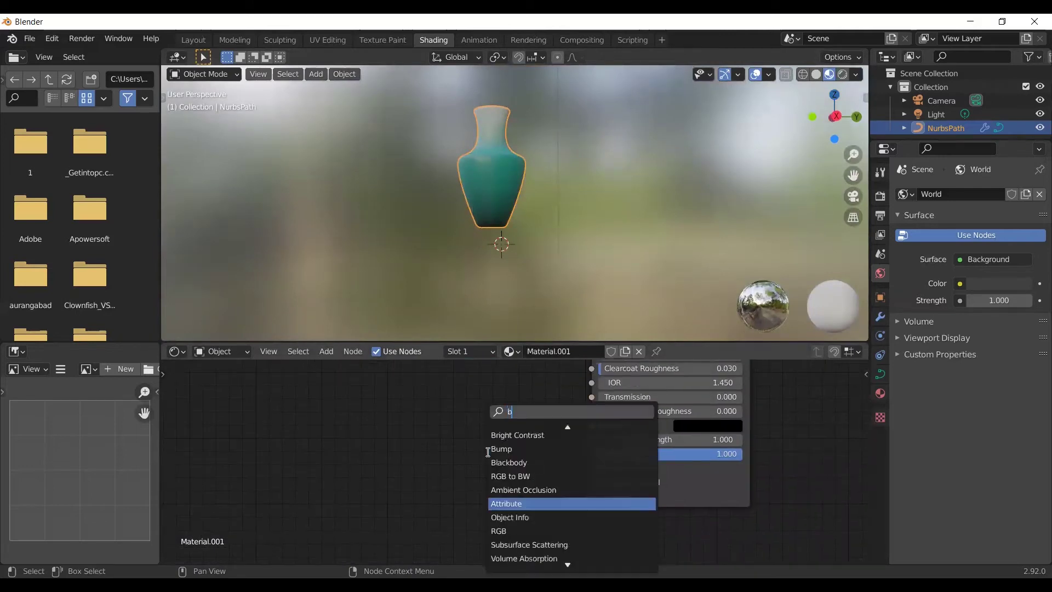
text(ump)
key(Return)
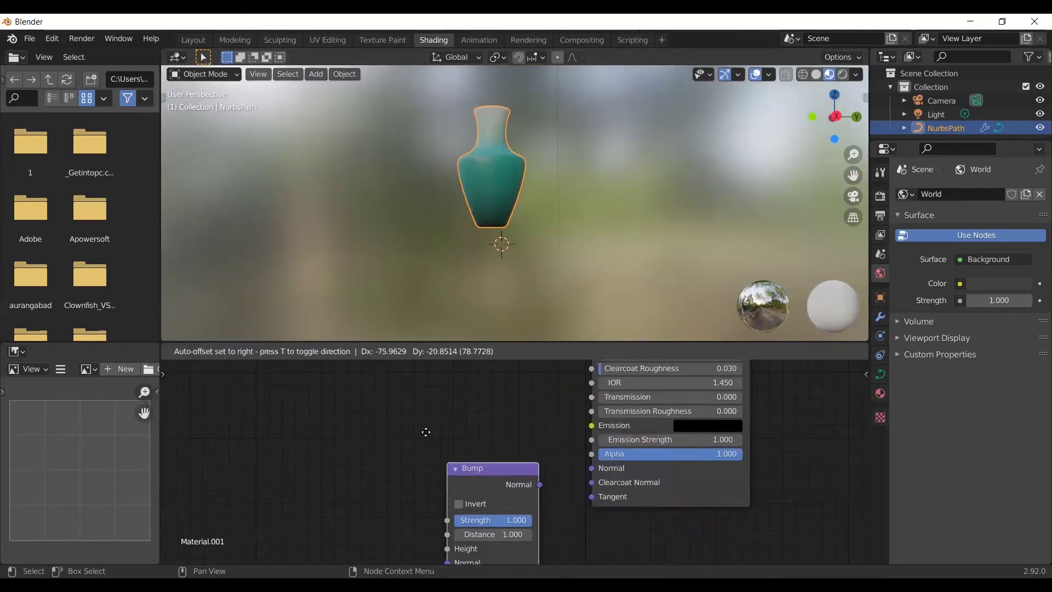
click(408, 444)
Add a second ColorRamp node left of the Bump node
key(shift+a)
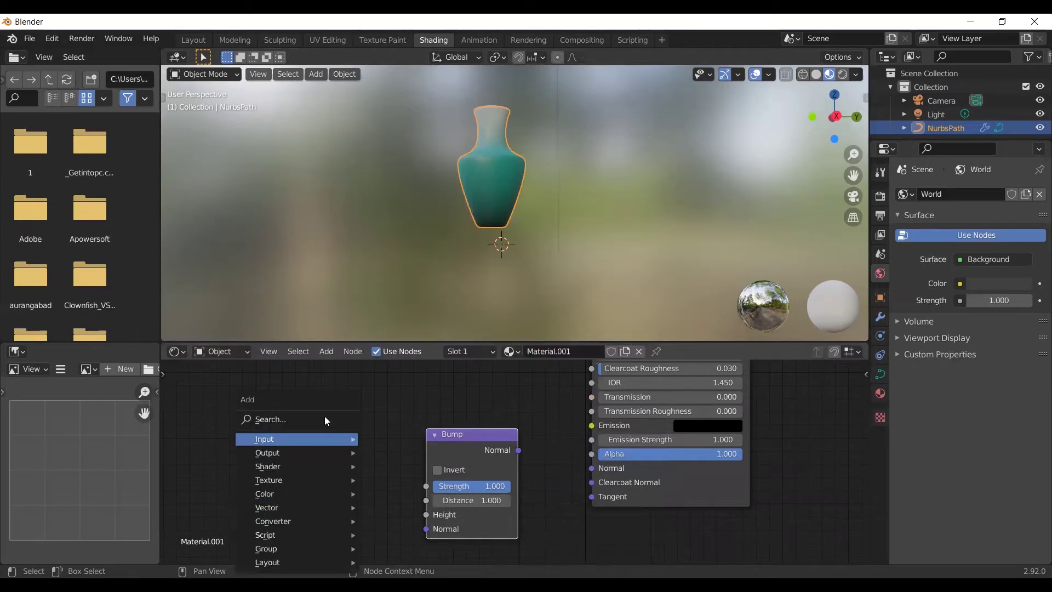
click(323, 418)
text(col)
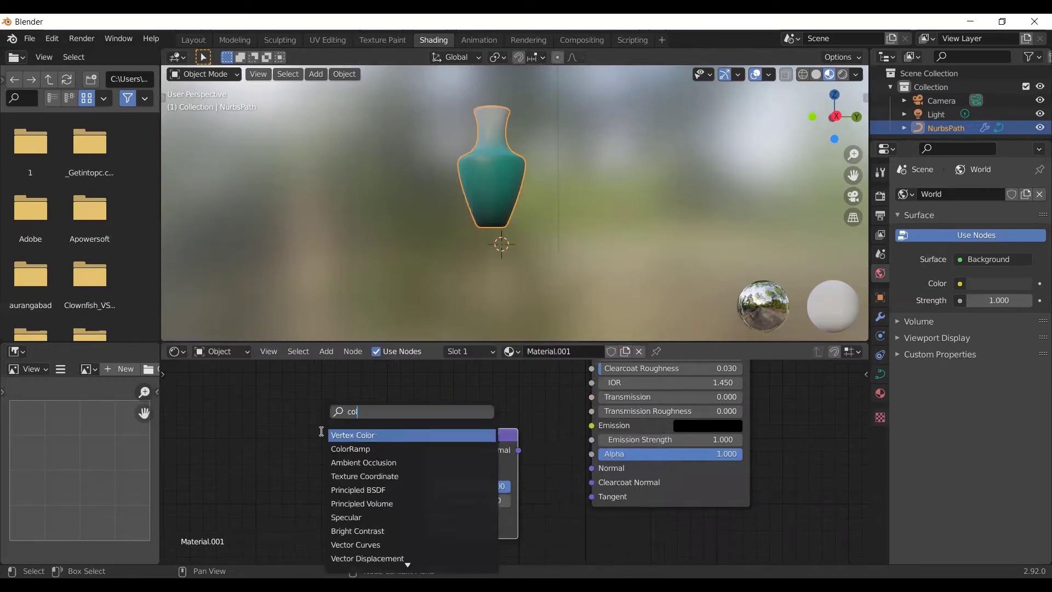
key(Down)
key(Return)
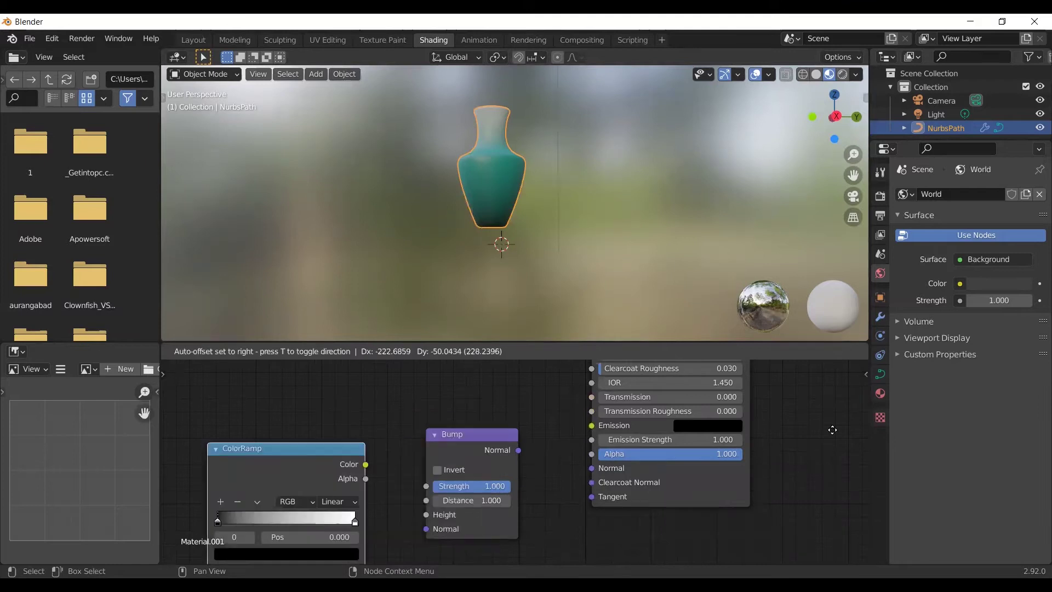
click(199, 424)
middle_drag(165, 461, 524, 452)
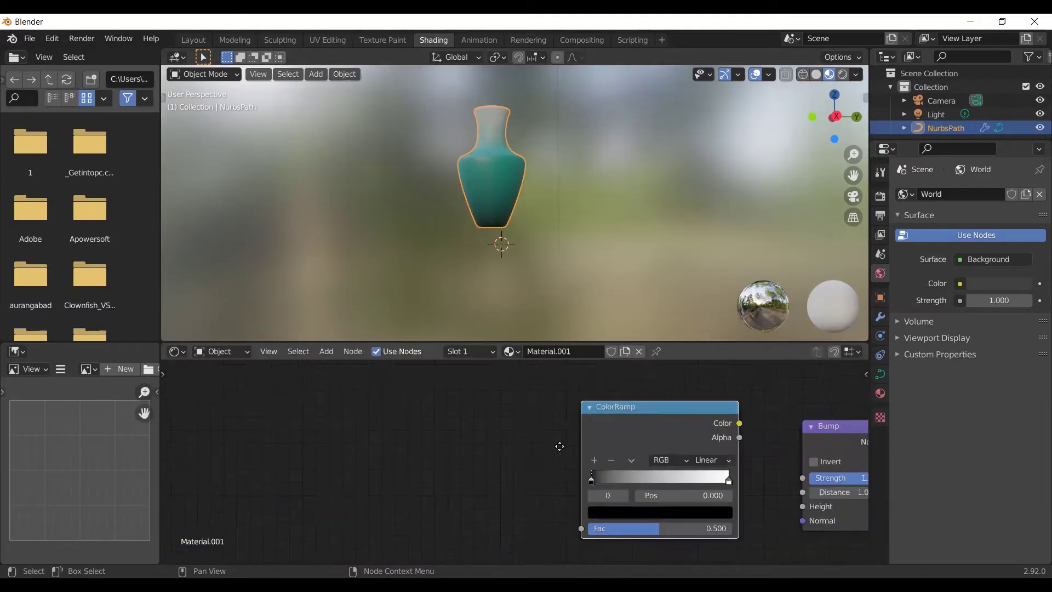
Add a Noise Texture left of the ramp with Mapping and Texture Coordinate nodes via Ctrl+T
key(shift+a)
key(Up)
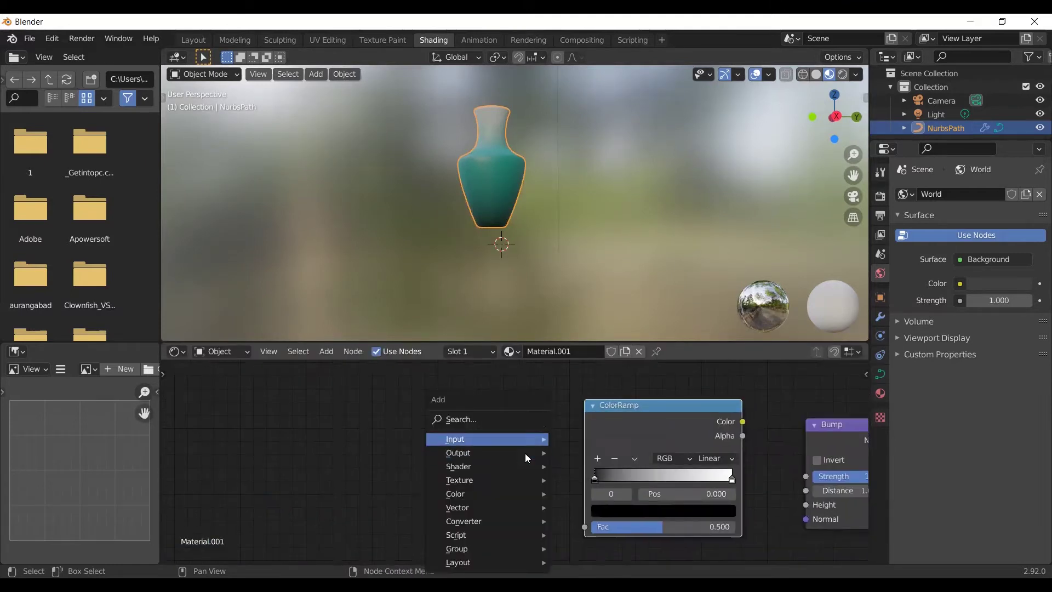
key(Up)
key(Return)
text(n)
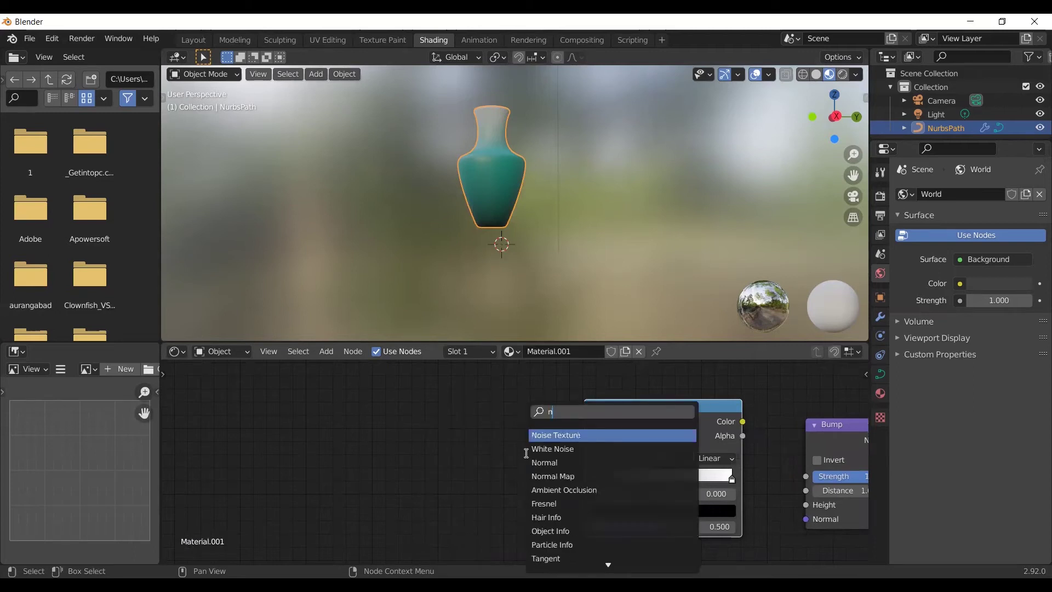
text(oi)
key(Return)
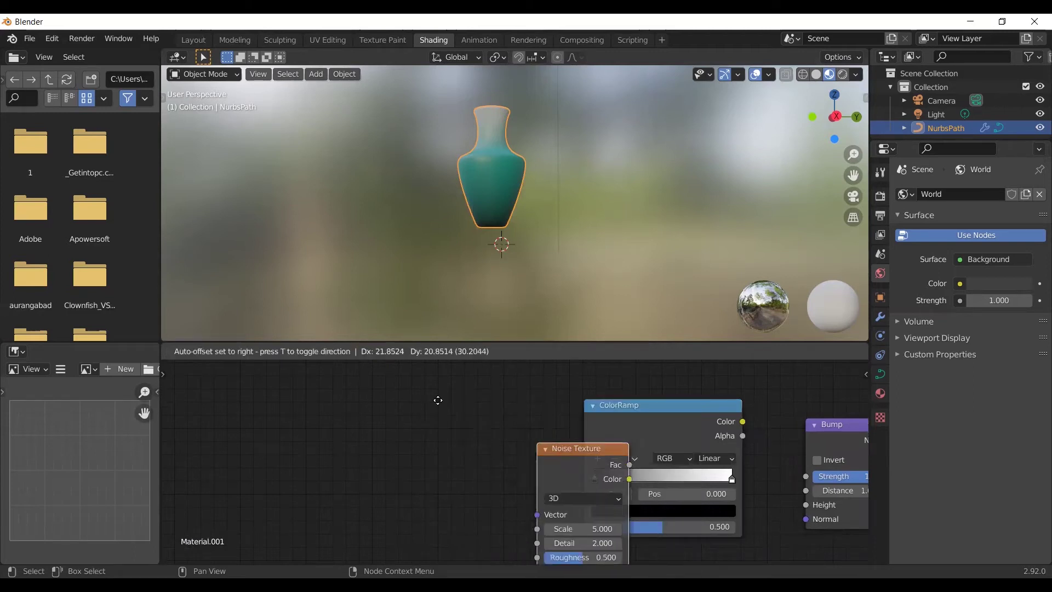
click(435, 428)
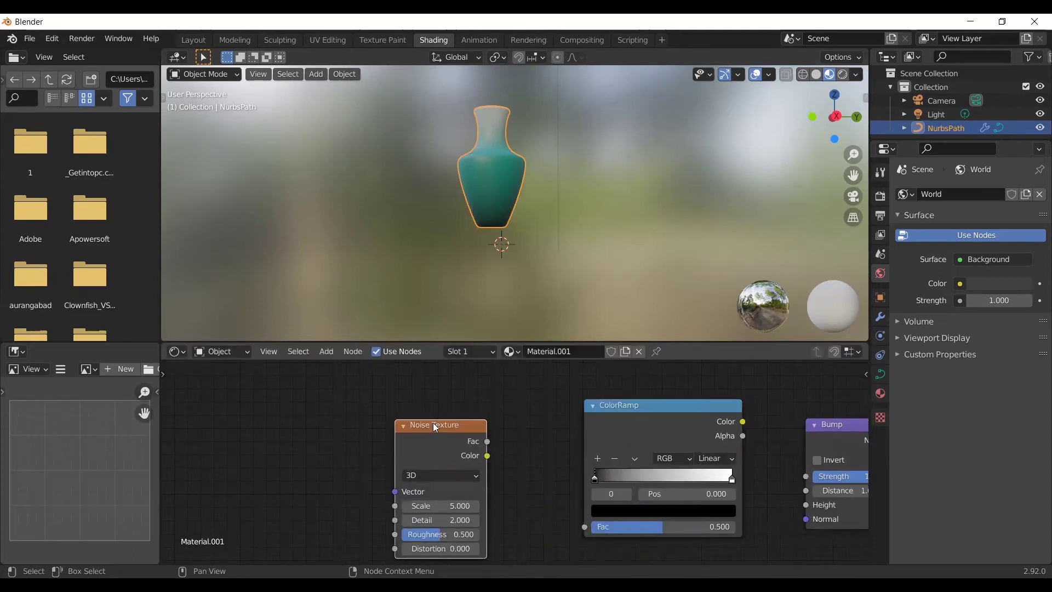
key(ctrl+t)
Wire noise Fac into the ColorRamp, the ramp into Bump Height, and Bump into the shader Normal
scroll(444, 429, down, 1)
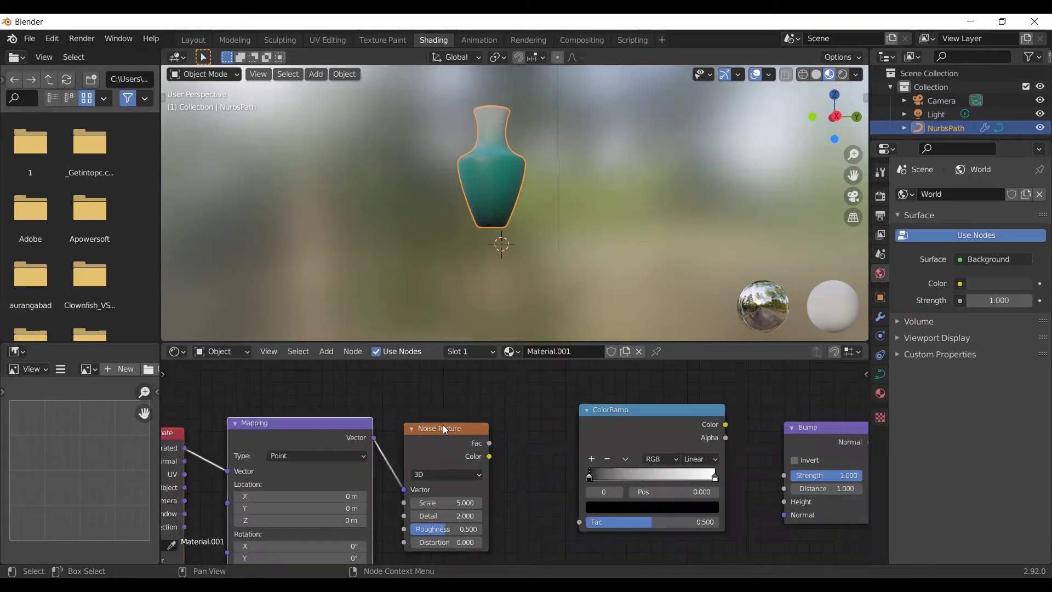
scroll(443, 425, down, 2)
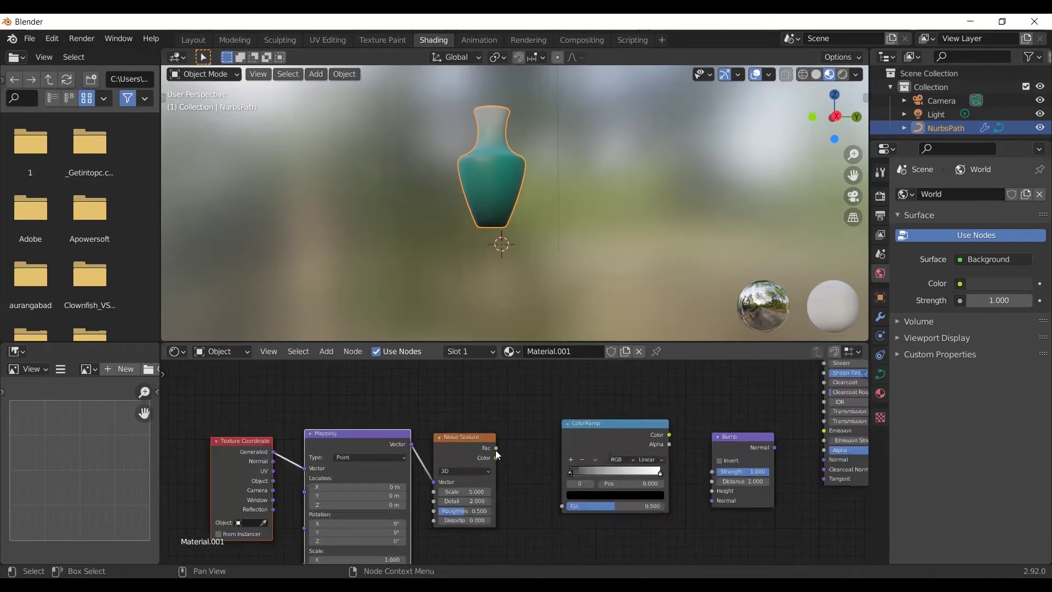
drag(496, 448, 562, 504)
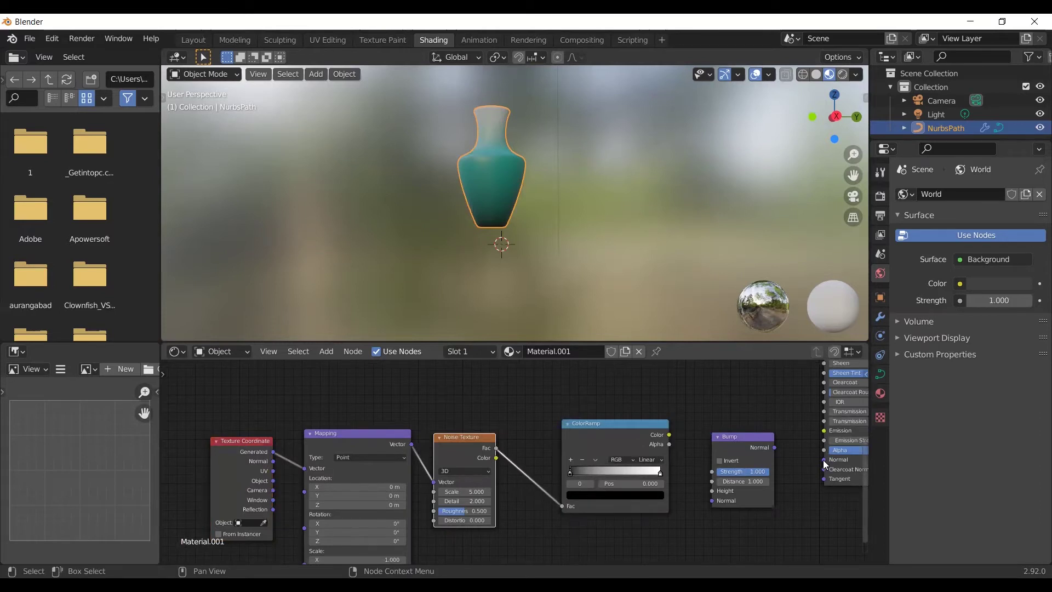
drag(823, 460, 775, 447)
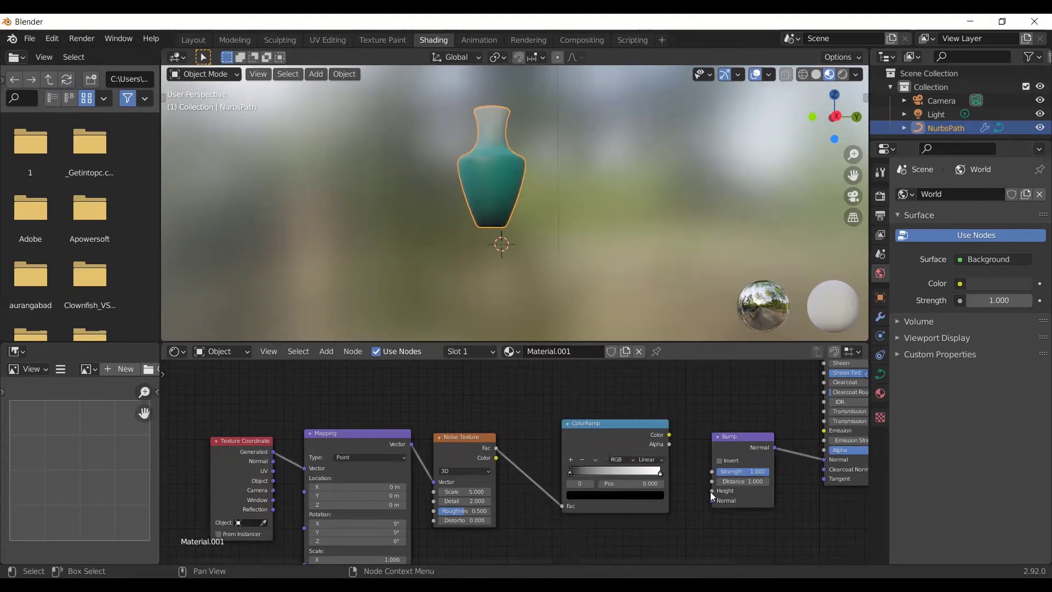
drag(711, 490, 669, 435)
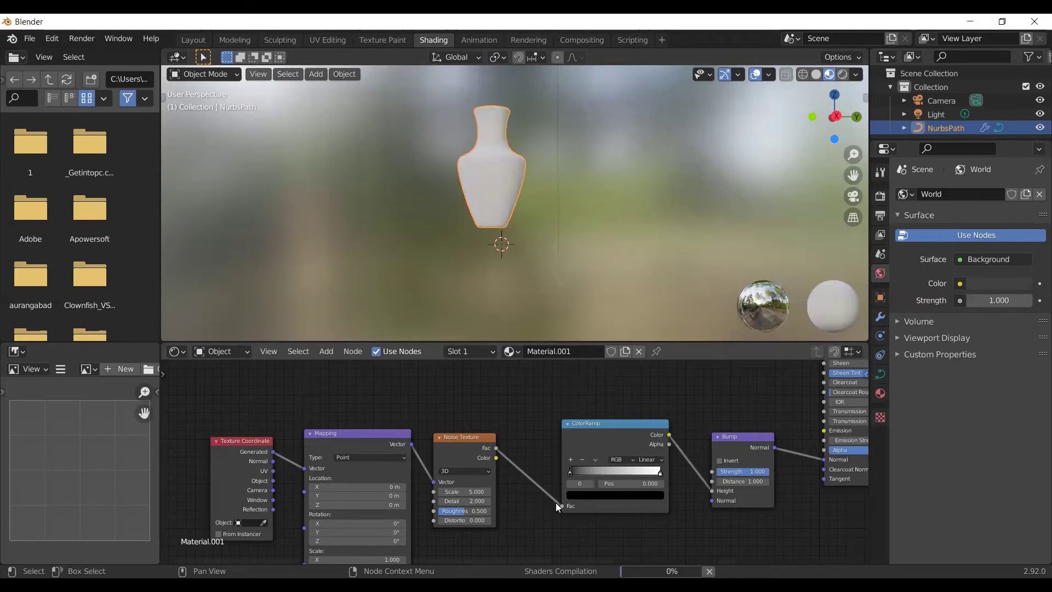
Swap the noise link so the Noise Color output feeds the ColorRamp's Fac instead
drag(561, 505, 499, 452)
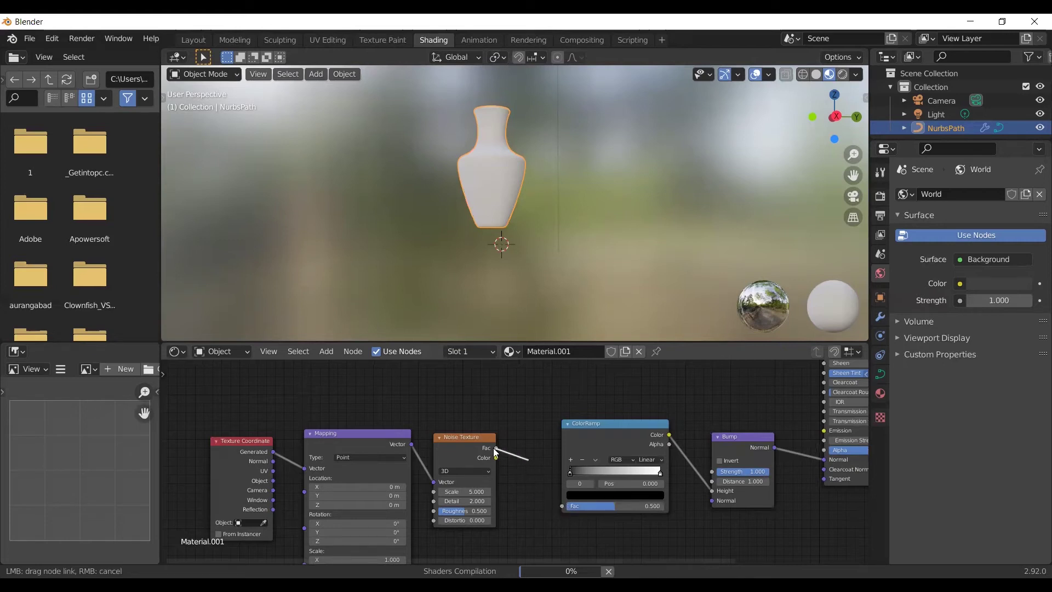
drag(495, 451, 562, 506)
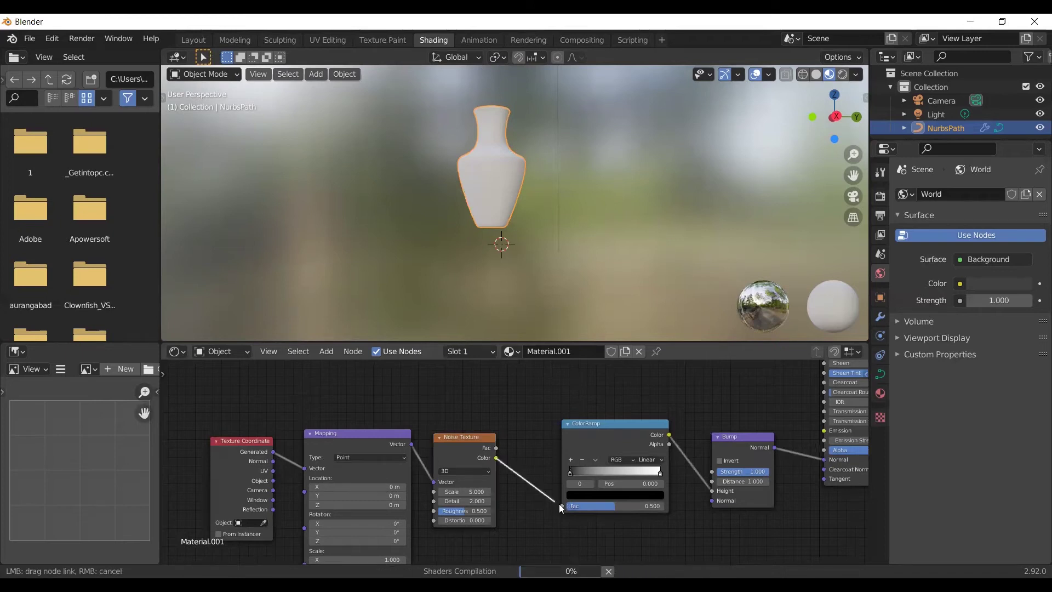
scroll(617, 495, down, 1)
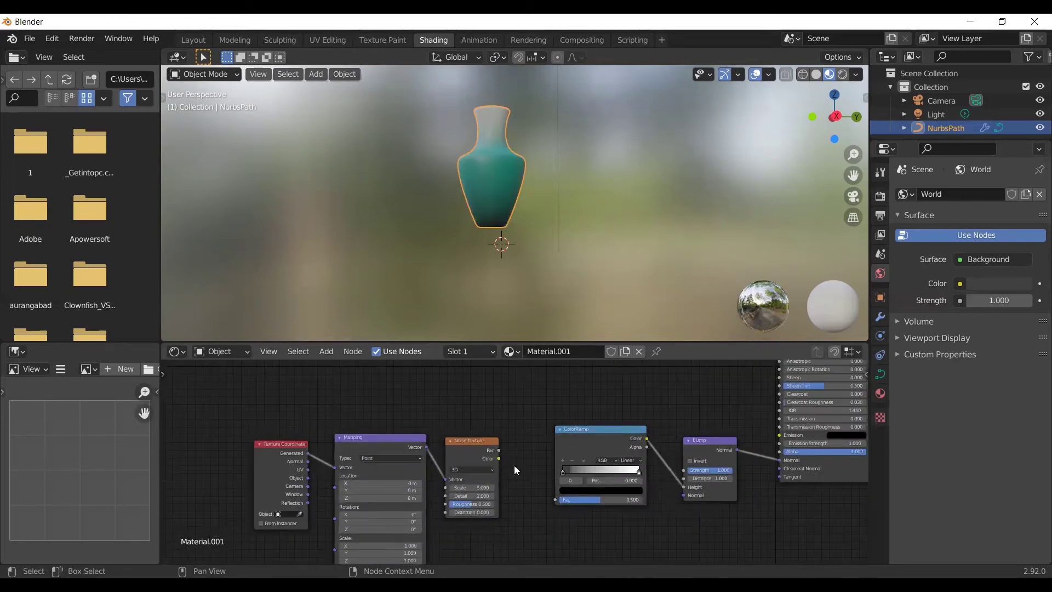
drag(500, 458, 556, 500)
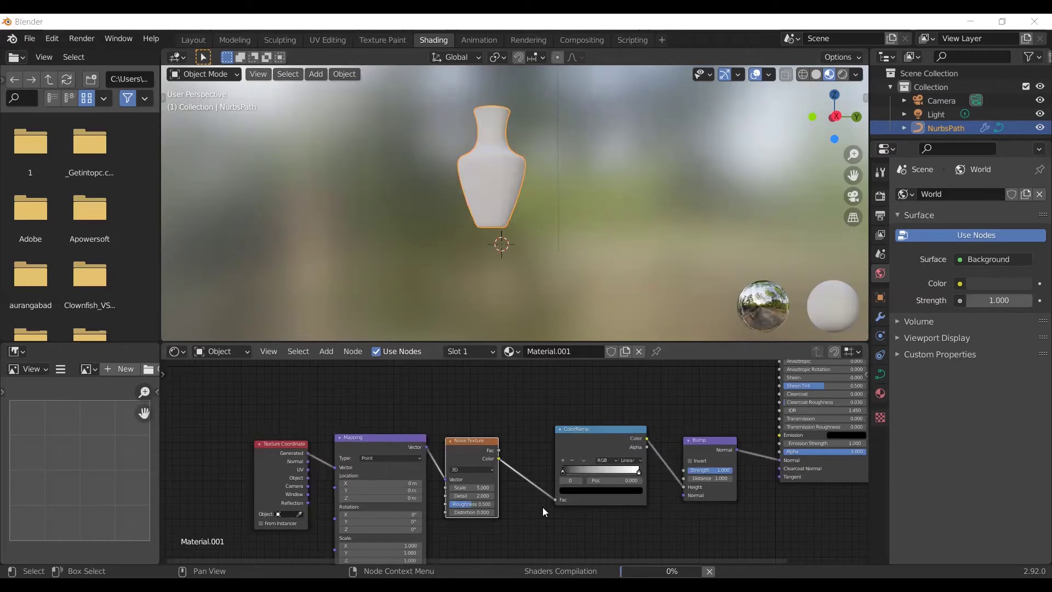
middle_drag(468, 405, 488, 455)
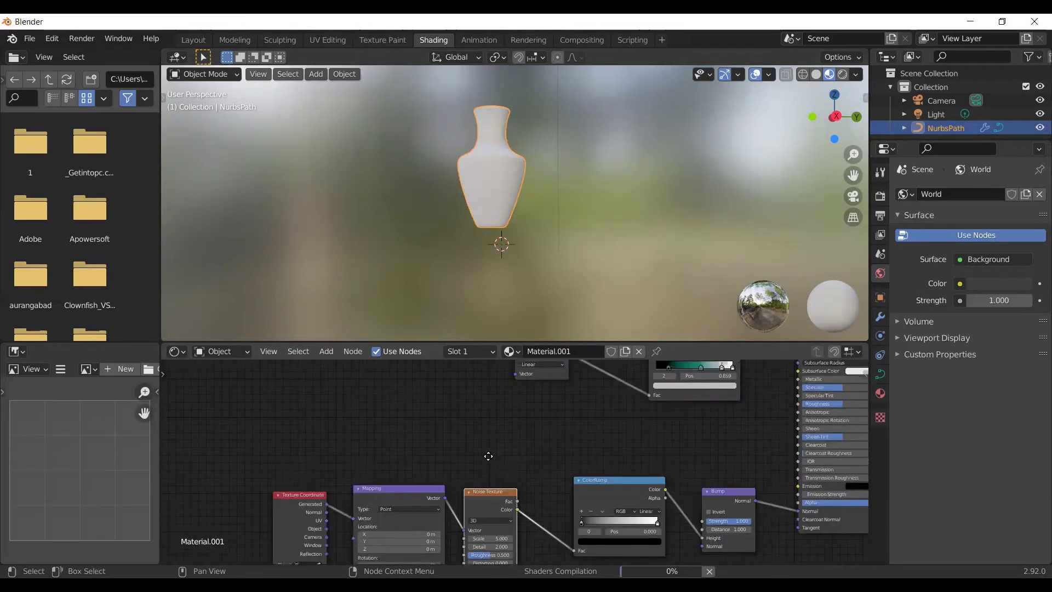
scroll(672, 435, down, 1)
scroll(672, 435, down, 1)
scroll(672, 435, down, 1)
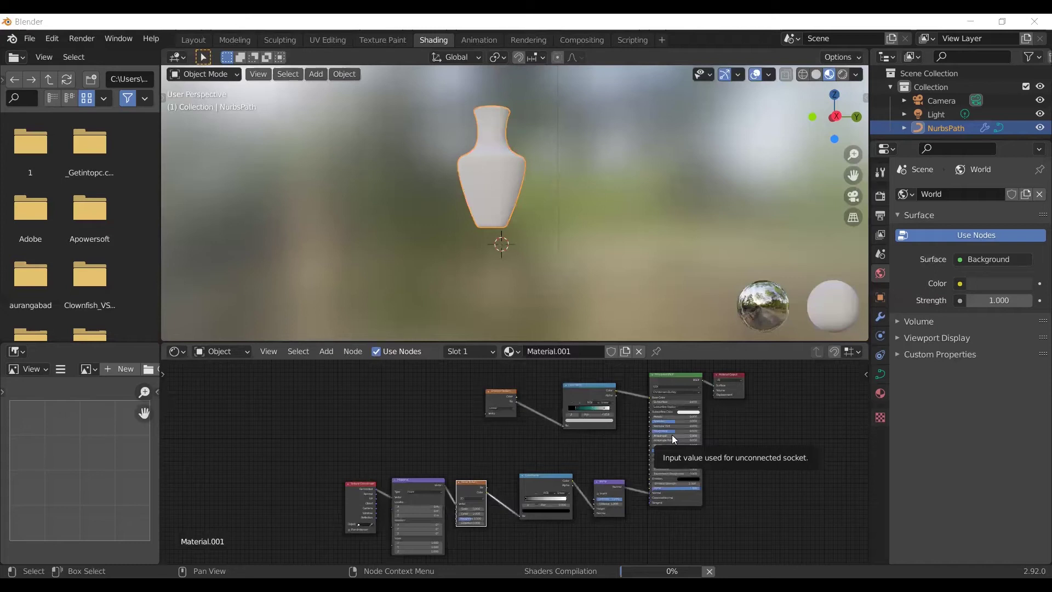
scroll(624, 446, up, 1)
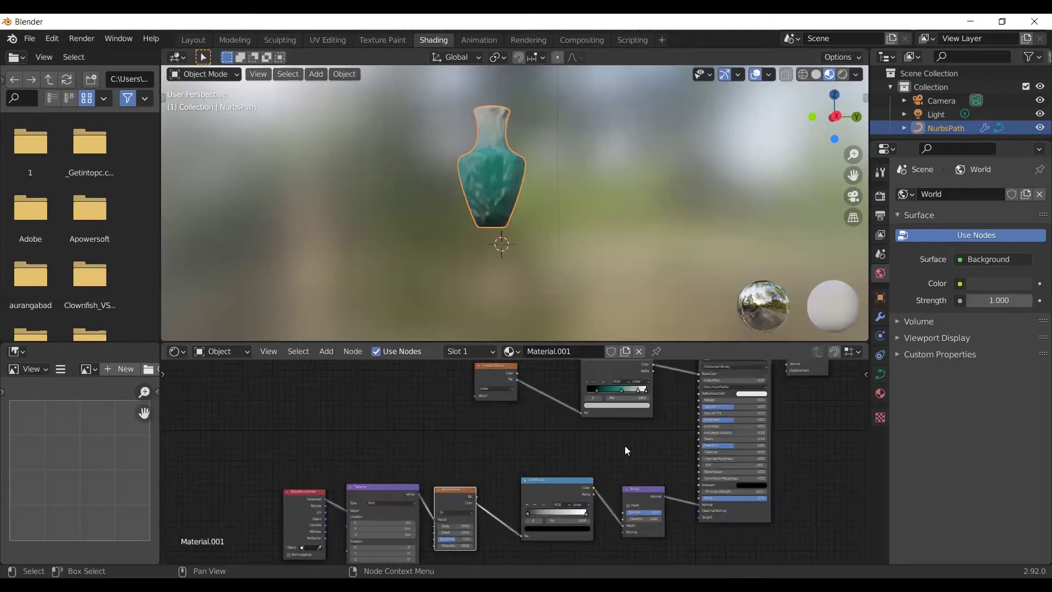
scroll(624, 448, up, 1)
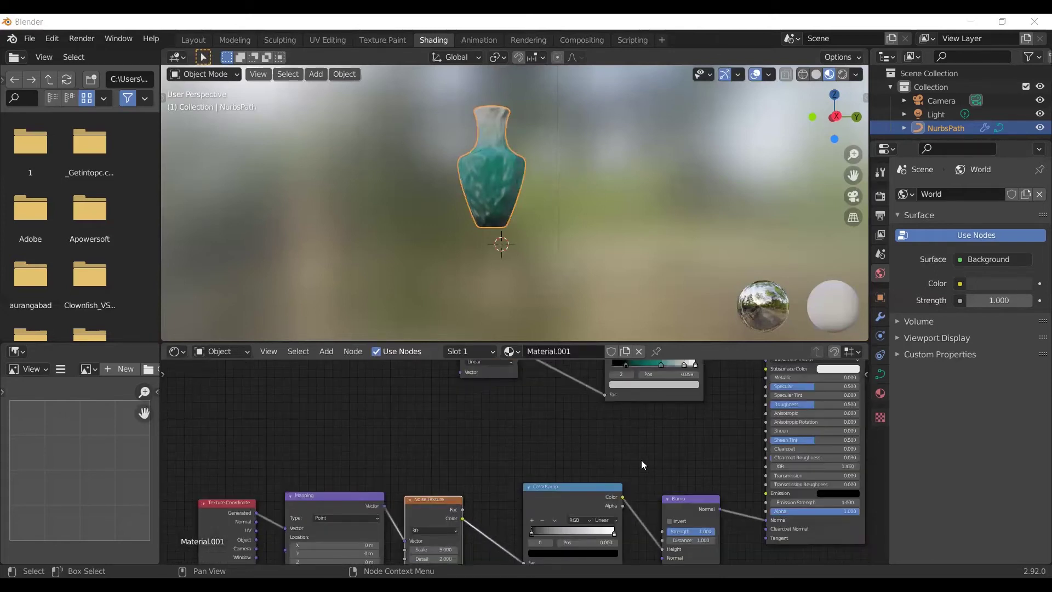
Add a ColorRamp node to the vase material, found by searching 'col'
key(shift+a)
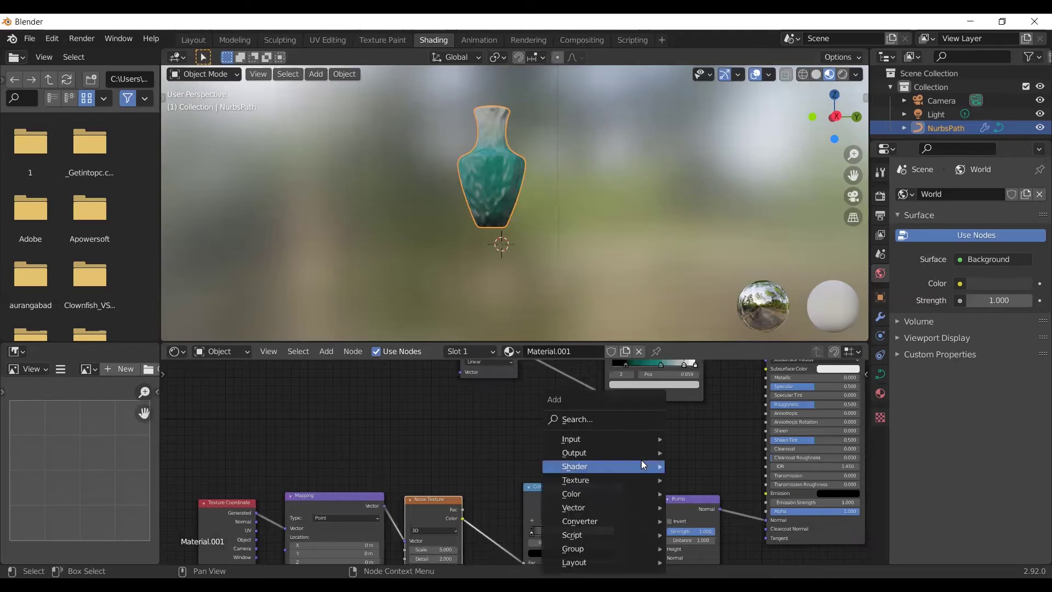
click(631, 419)
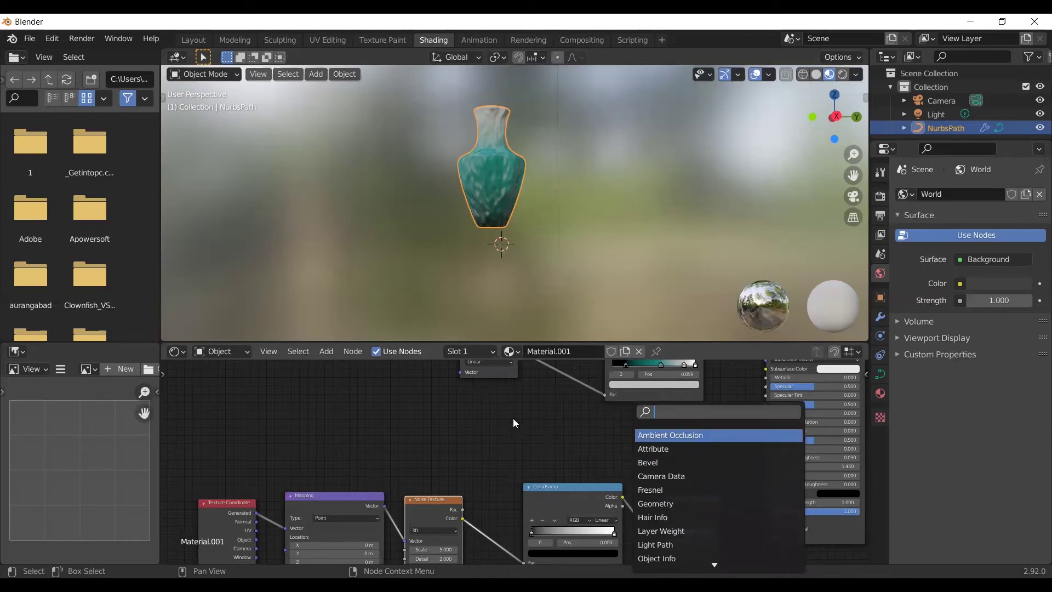
mouse_move(649, 192)
middle_down()
mouse_move(514, 264)
mouse_move(443, 258)
mouse_move(590, 317)
mouse_move(528, 231)
mouse_move(518, 180)
mouse_move(606, 321)
mouse_move(608, 90)
mouse_move(584, 143)
middle_up()
scroll(583, 143, down, 4)
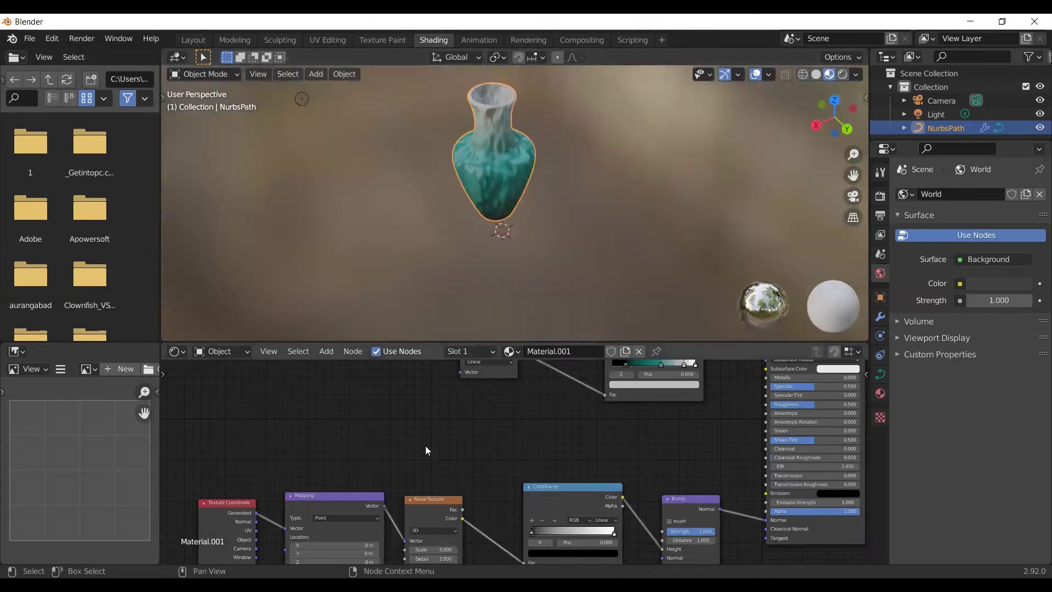
key(shift+a)
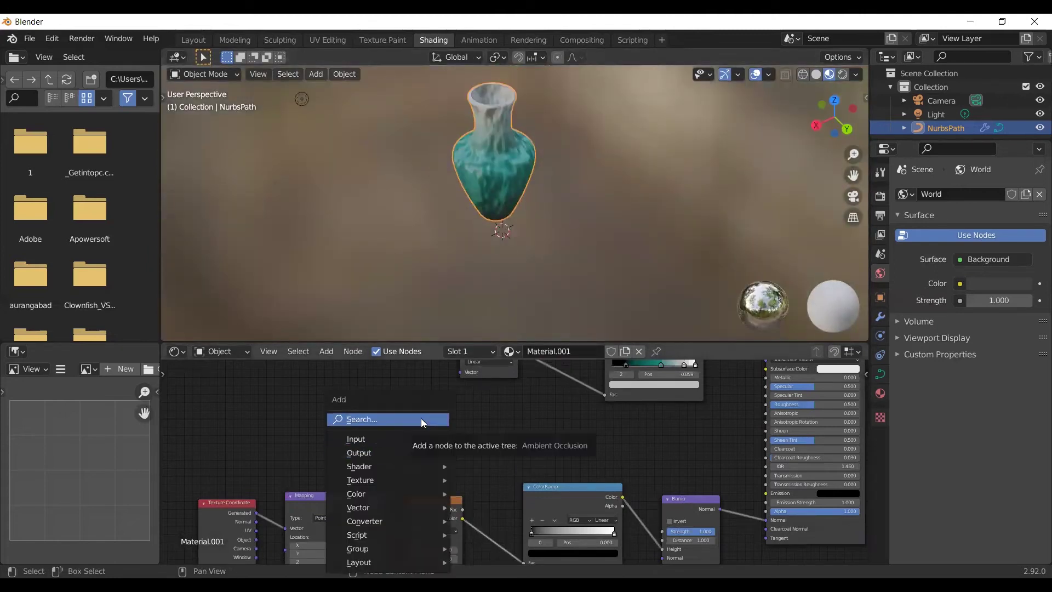
click(421, 418)
text(co)
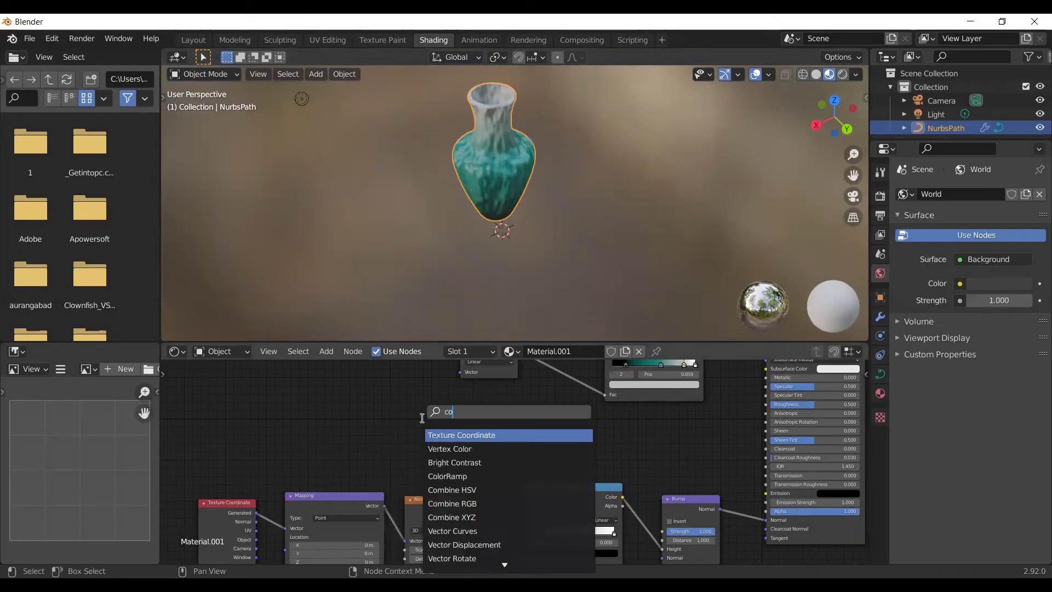
text(l)
click(447, 448)
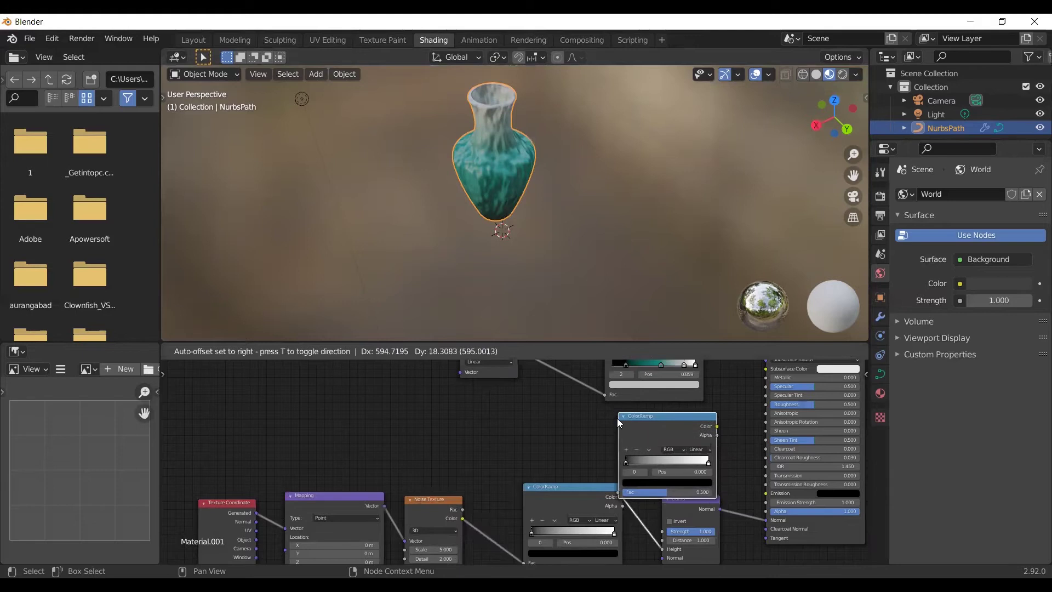
click(617, 419)
Arrange the Bump and new ColorRamp nodes and link Noise Color into the ramp's Fac
scroll(717, 449, down, 2)
scroll(706, 478, down, 2)
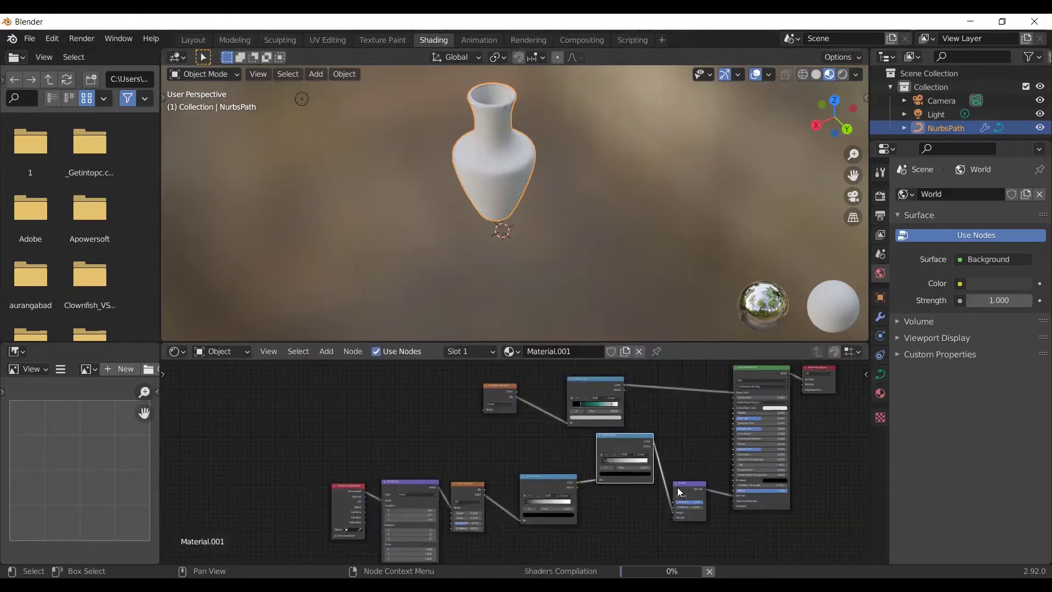
scroll(666, 479, up, 2)
drag(730, 418, 699, 412)
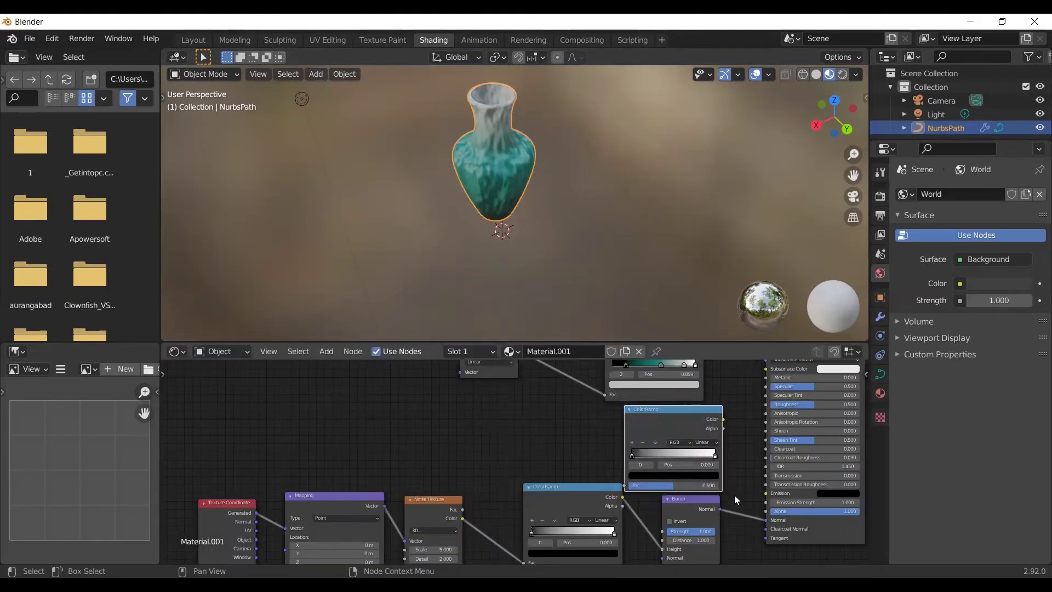
middle_drag(734, 495, 404, 443)
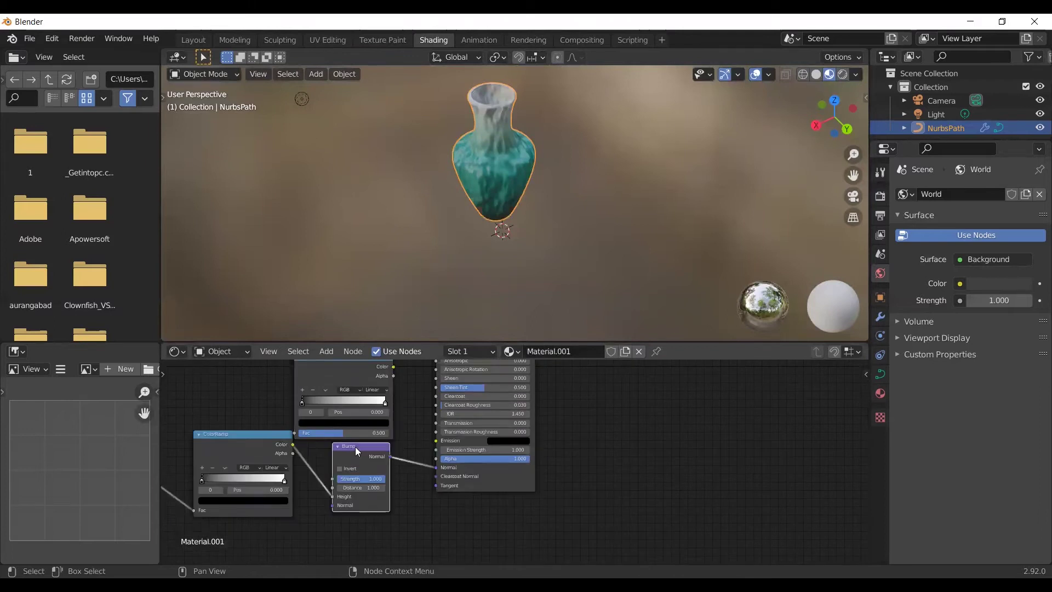
drag(355, 446, 355, 484)
drag(260, 435, 263, 475)
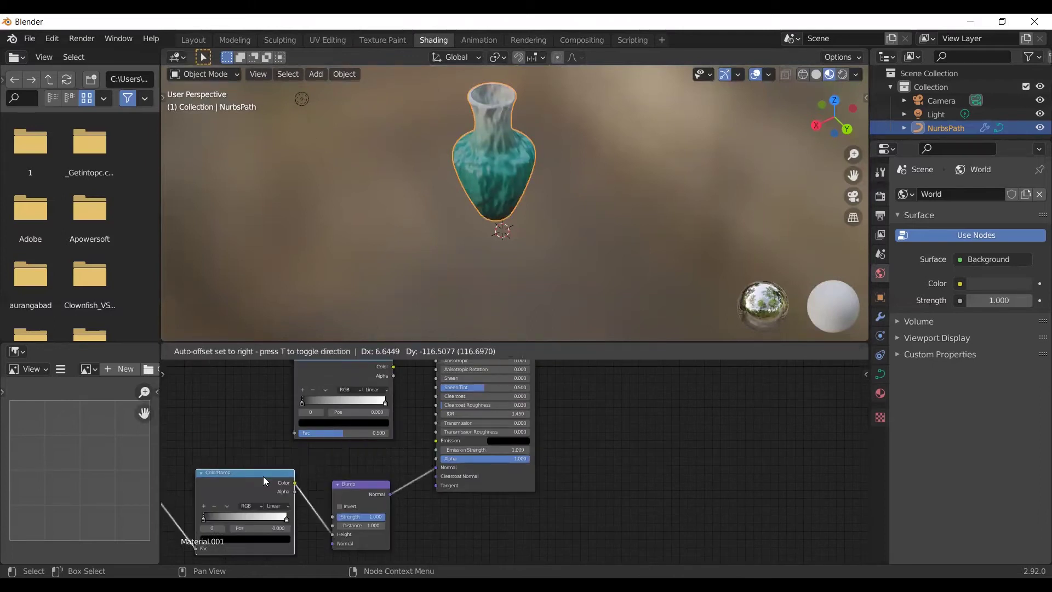
scroll(270, 442, down, 2)
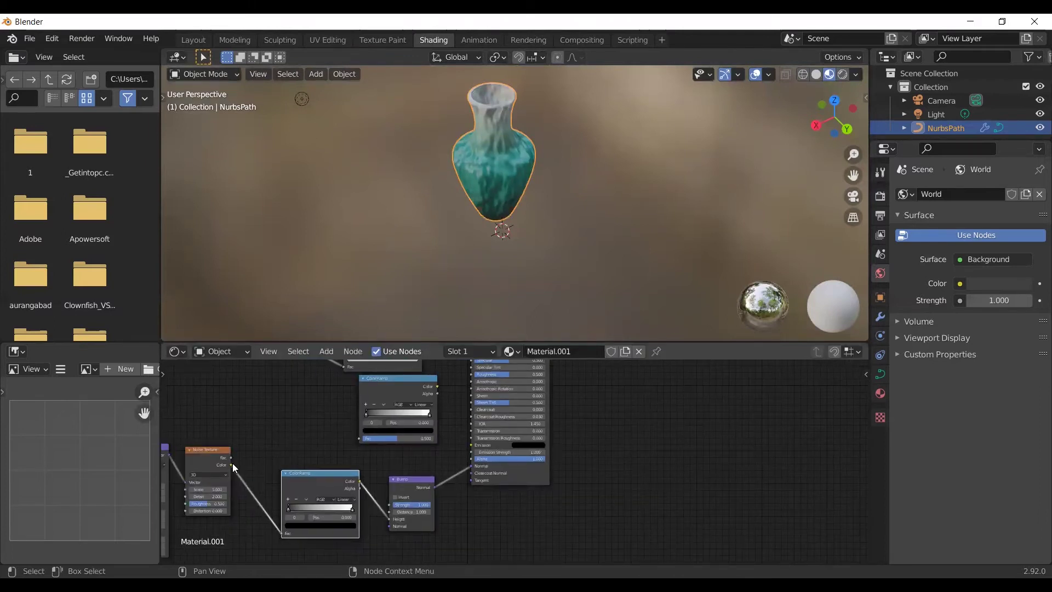
drag(231, 464, 358, 437)
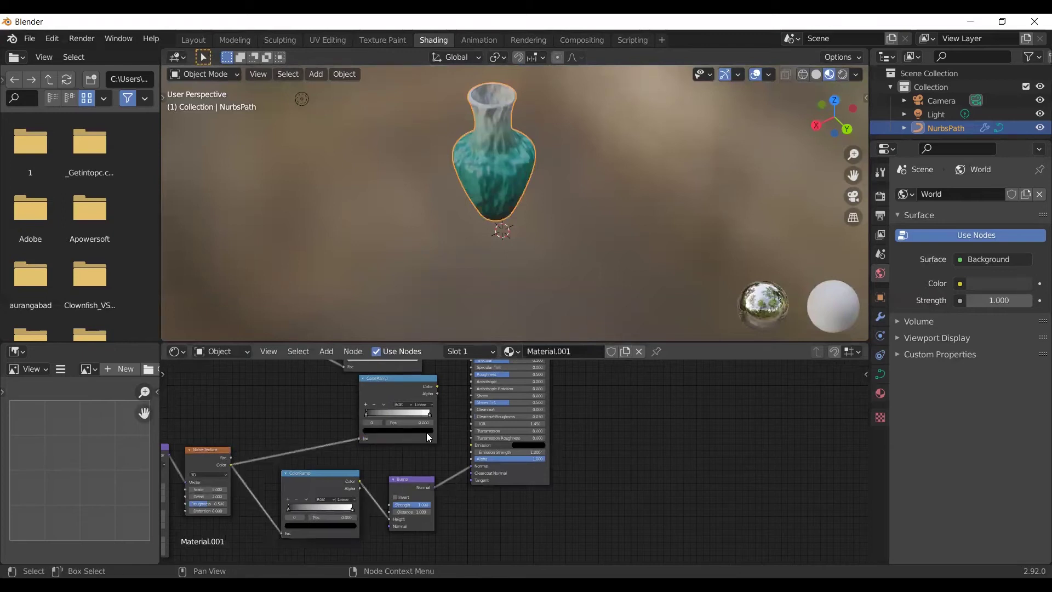
Link the new ColorRamp's Color output to the Principled BSDF Roughness input
scroll(448, 439, up, 1)
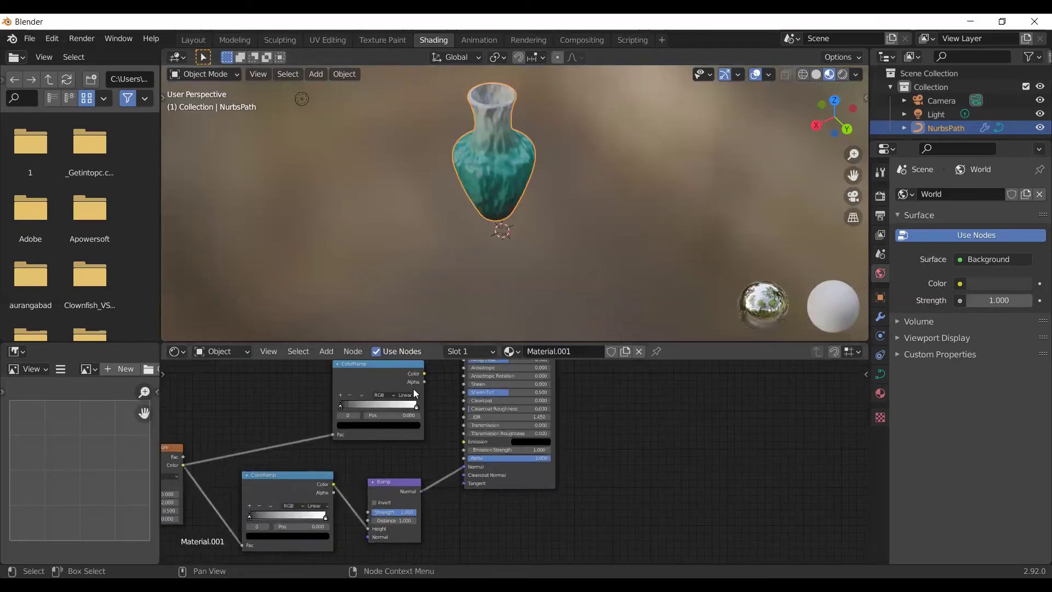
key(alt)
middle_drag(432, 387, 429, 415)
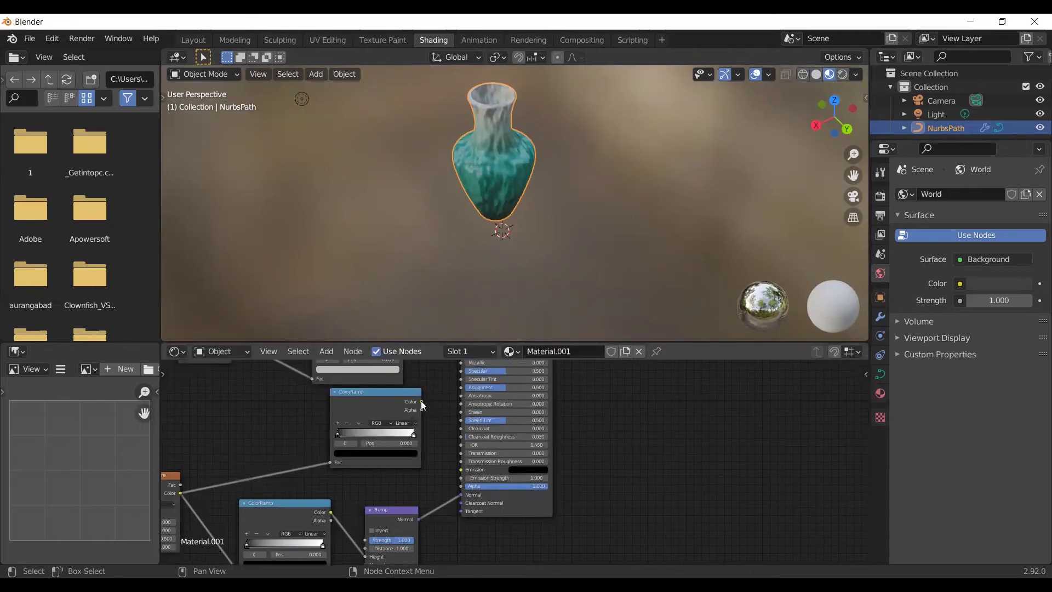
drag(421, 402, 473, 394)
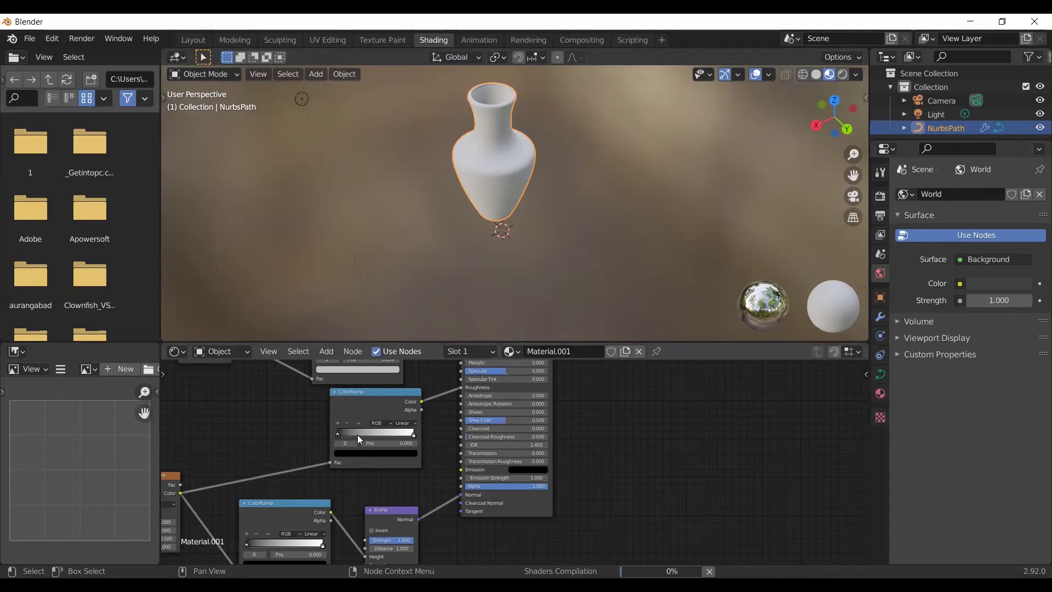
Pull the ramp stops inward, black to about 0.188 and white to 0.812
drag(392, 442, 433, 441)
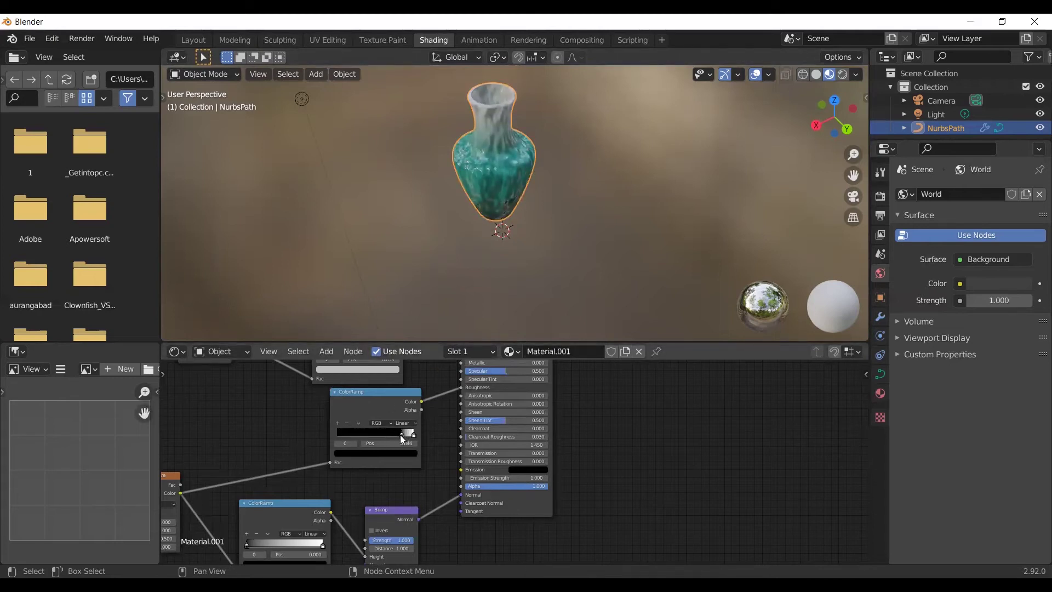
drag(377, 443, 348, 445)
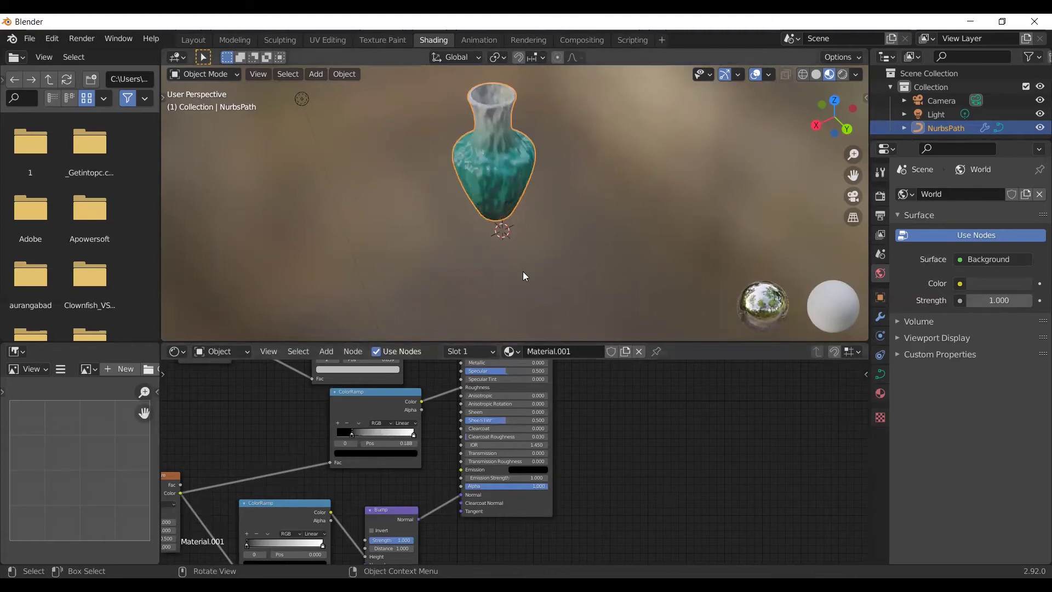
middle_drag(574, 252, 615, 211)
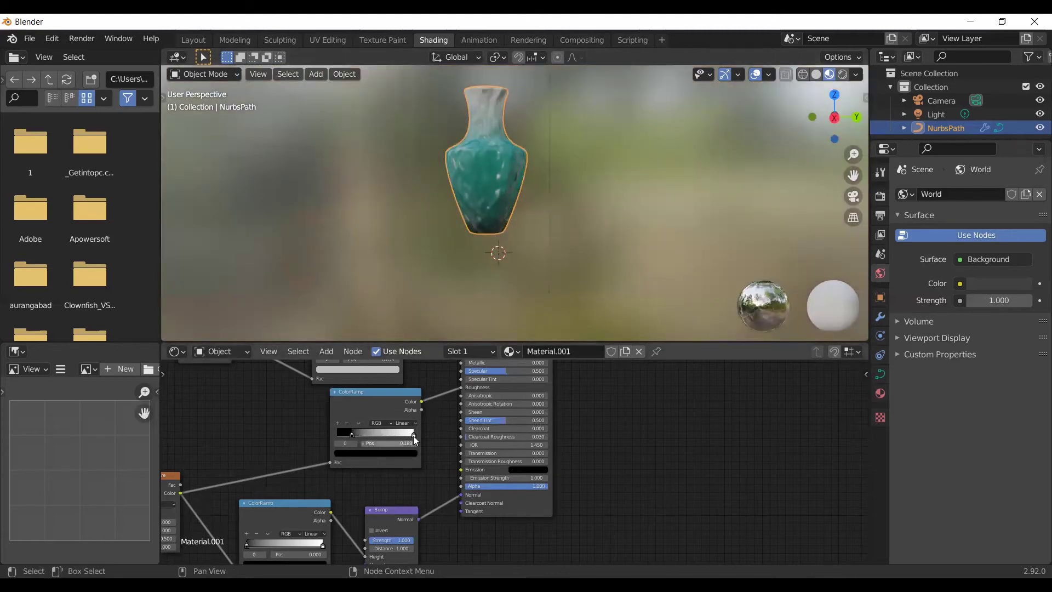
drag(414, 436, 400, 437)
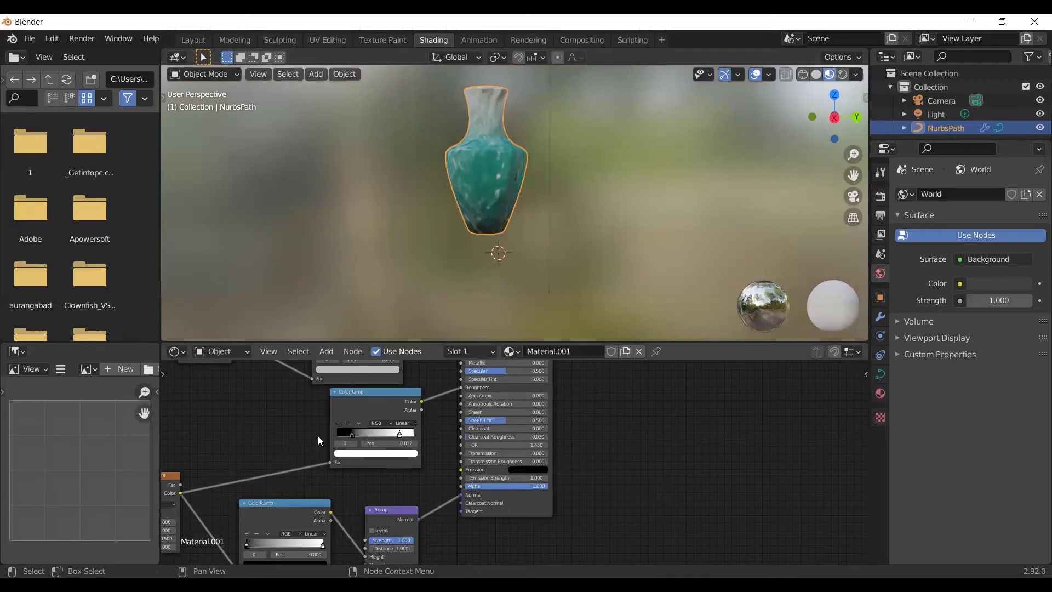
middle_drag(327, 424, 556, 414)
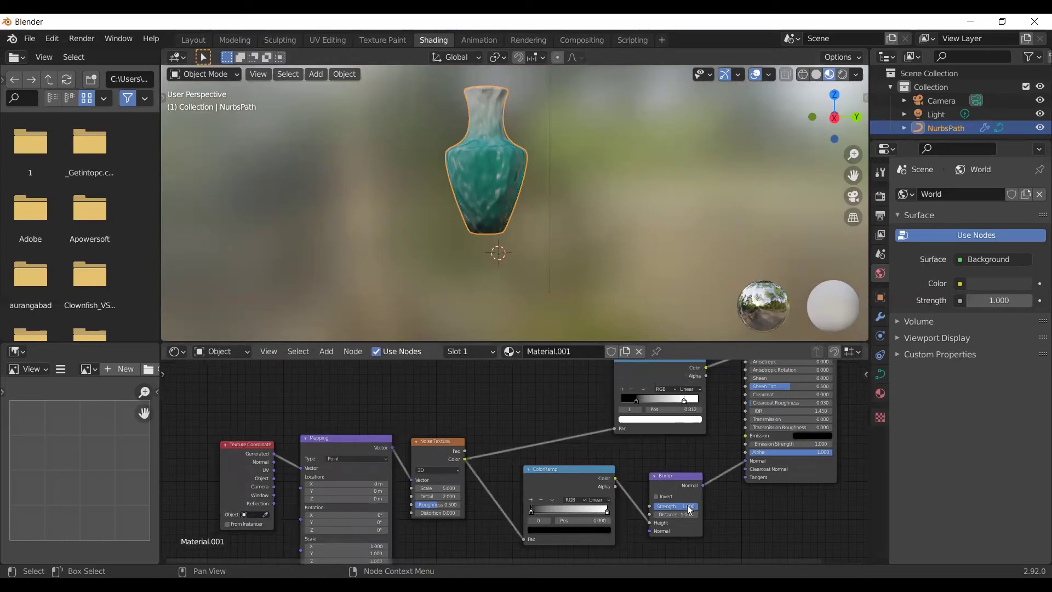
Lower the Bump node Strength to about 0.5
drag(679, 506, 652, 506)
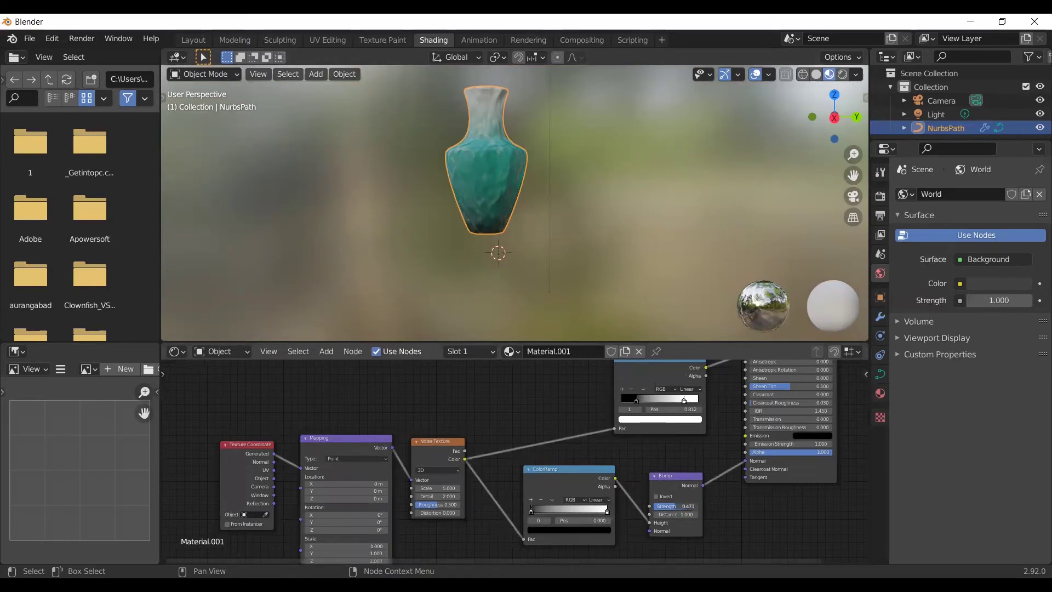
drag(676, 505, 688, 506)
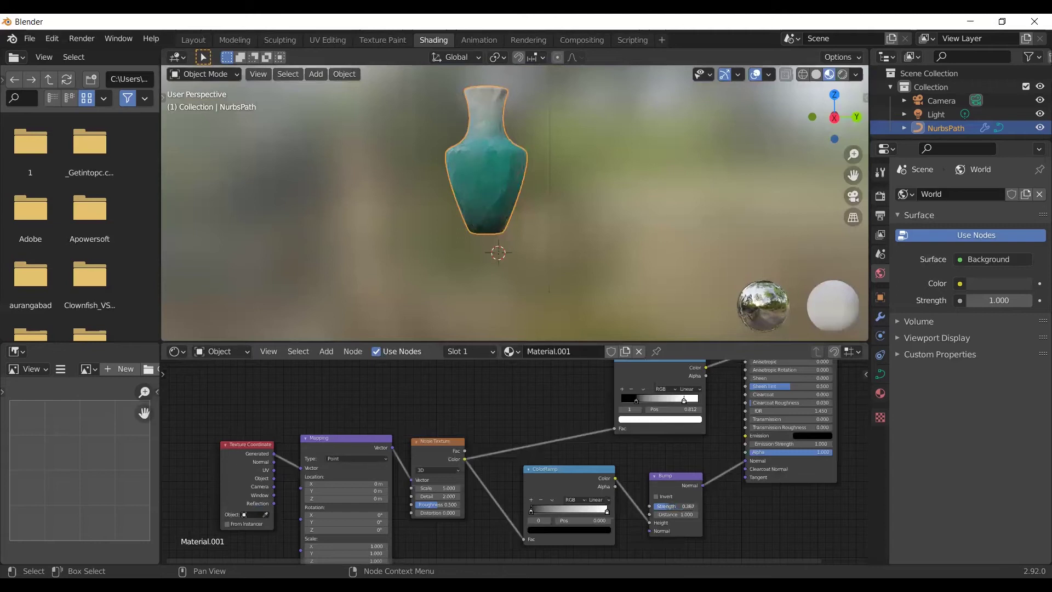
drag(679, 505, 692, 506)
Orbit the viewport to inspect the vase from above, down into its opening, and from the side
mouse_move(634, 205)
middle_down()
mouse_move(517, 284)
mouse_move(467, 290)
mouse_move(678, 294)
mouse_move(686, 223)
middle_up()
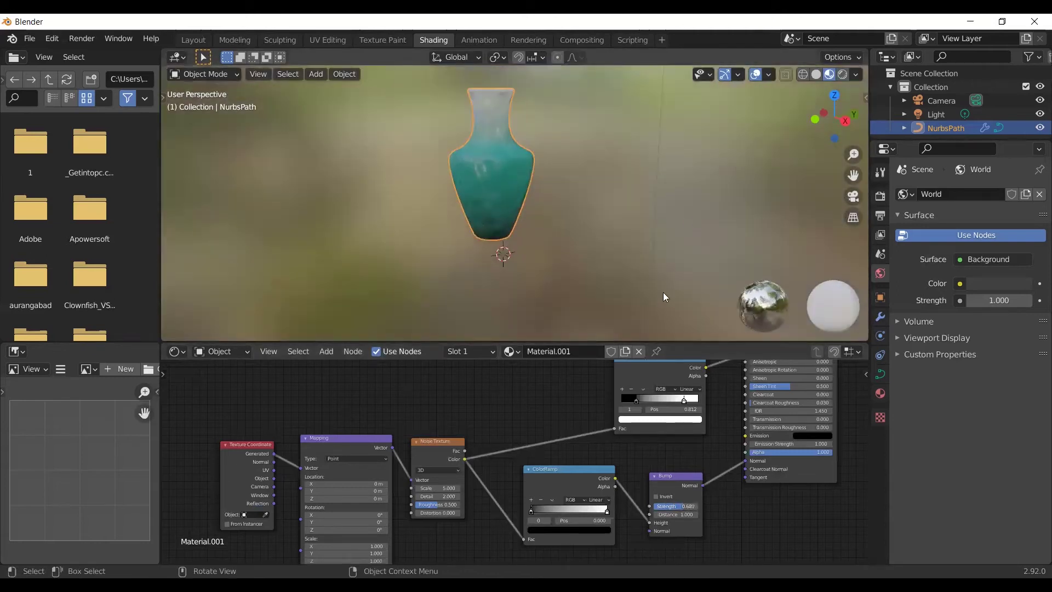
scroll(569, 390, down, 2)
scroll(636, 126, down, 2)
mouse_move(605, 195)
middle_down()
mouse_move(410, 281)
mouse_move(553, 279)
middle_up()
scroll(557, 281, up, 3)
right_click(566, 284)
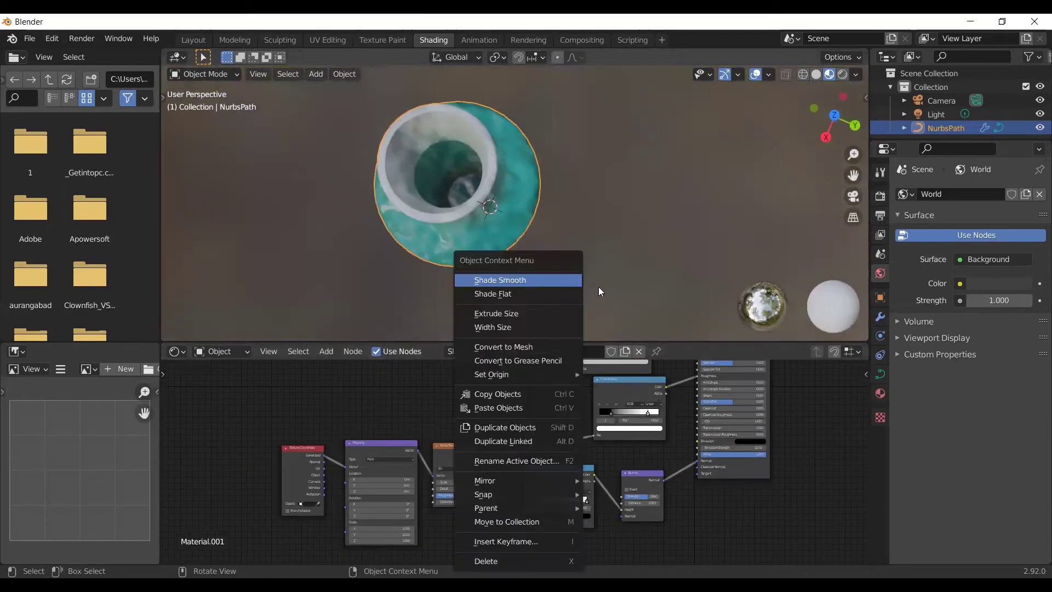
key(Escape)
mouse_move(572, 239)
middle_down()
mouse_move(681, 143)
mouse_move(663, 176)
mouse_move(546, 179)
mouse_move(595, 170)
mouse_move(426, 192)
mouse_move(345, 175)
mouse_move(664, 166)
middle_up()
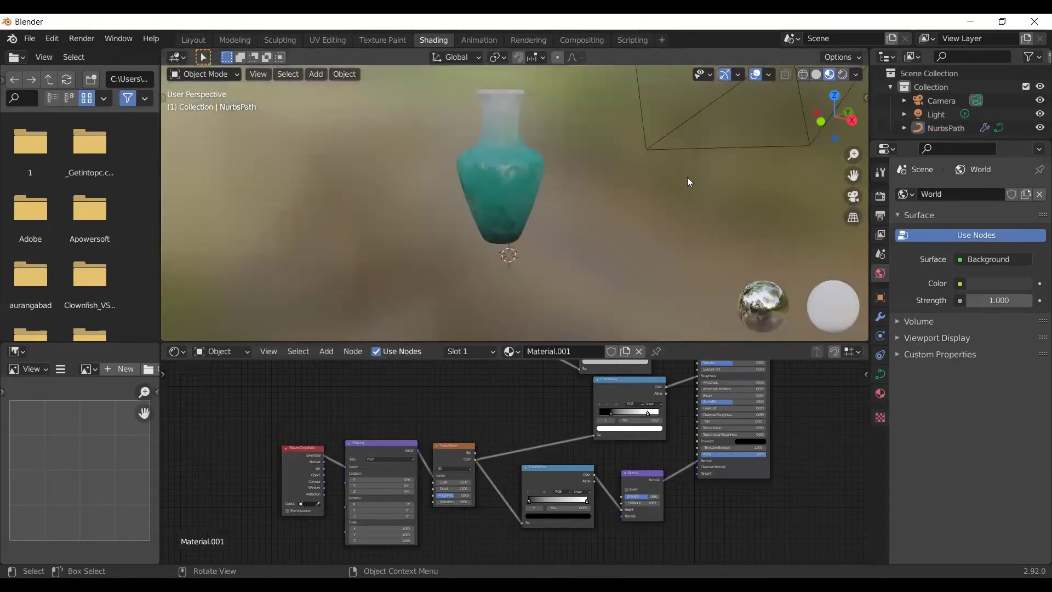
Insert a Separate XYZ node, found by searching 'sep', into the link after the Mapping node
key(shift+a)
click(491, 409)
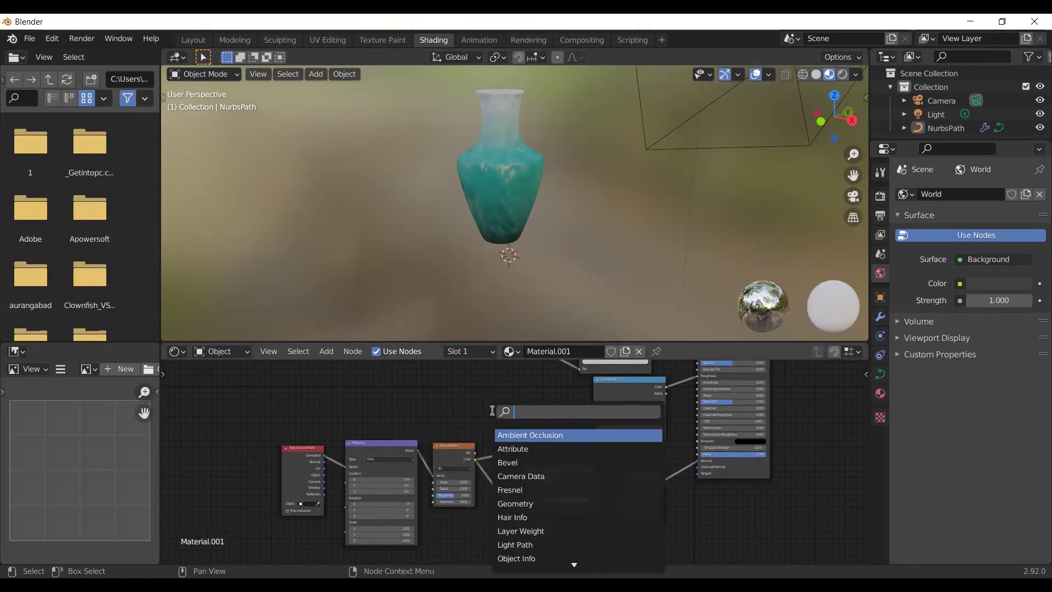
text(sep)
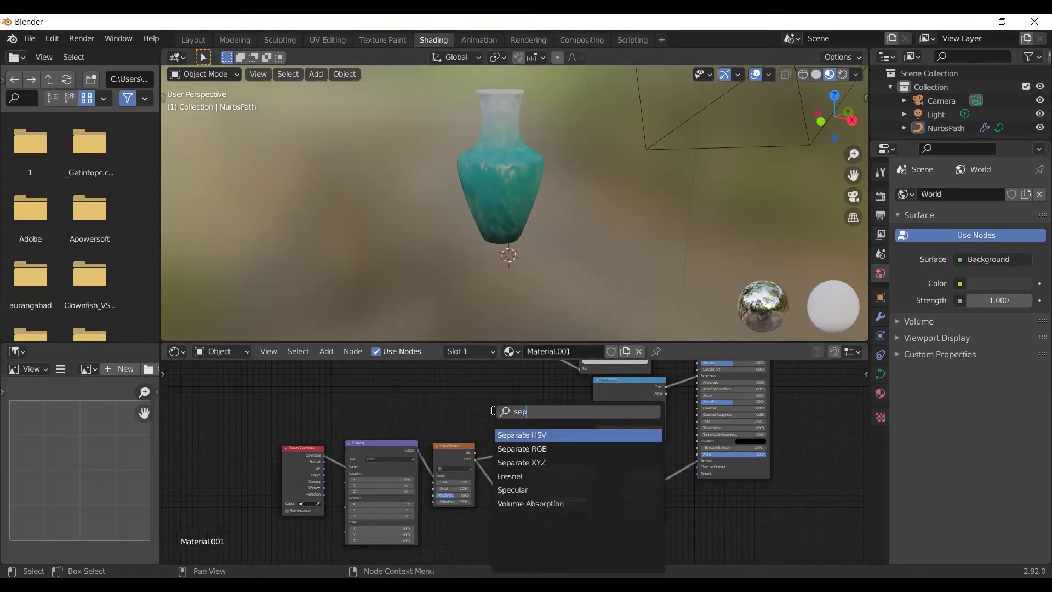
click(552, 462)
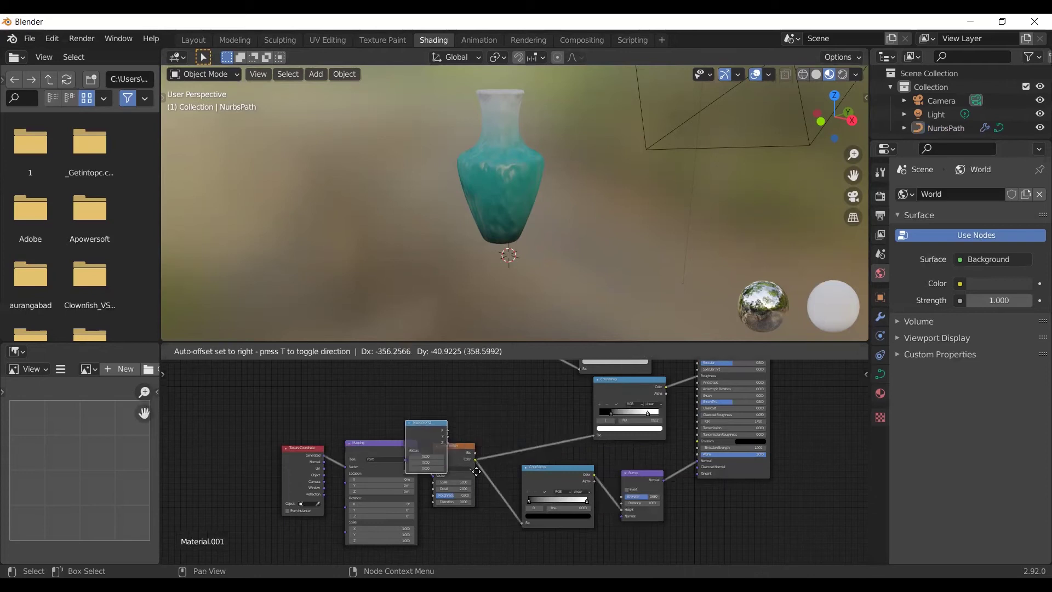
click(512, 479)
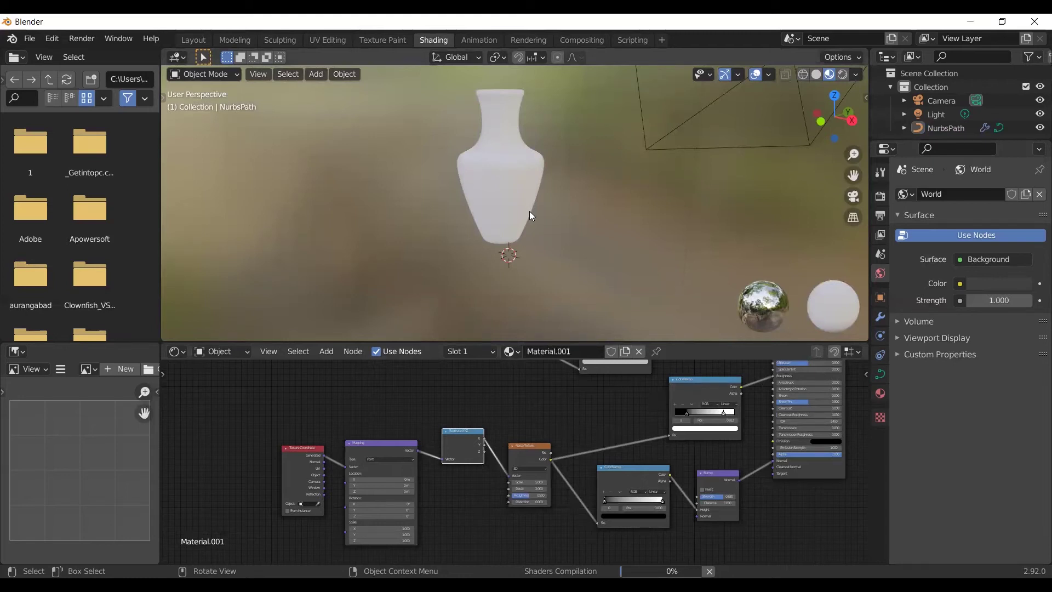
middle_drag(585, 198, 631, 205)
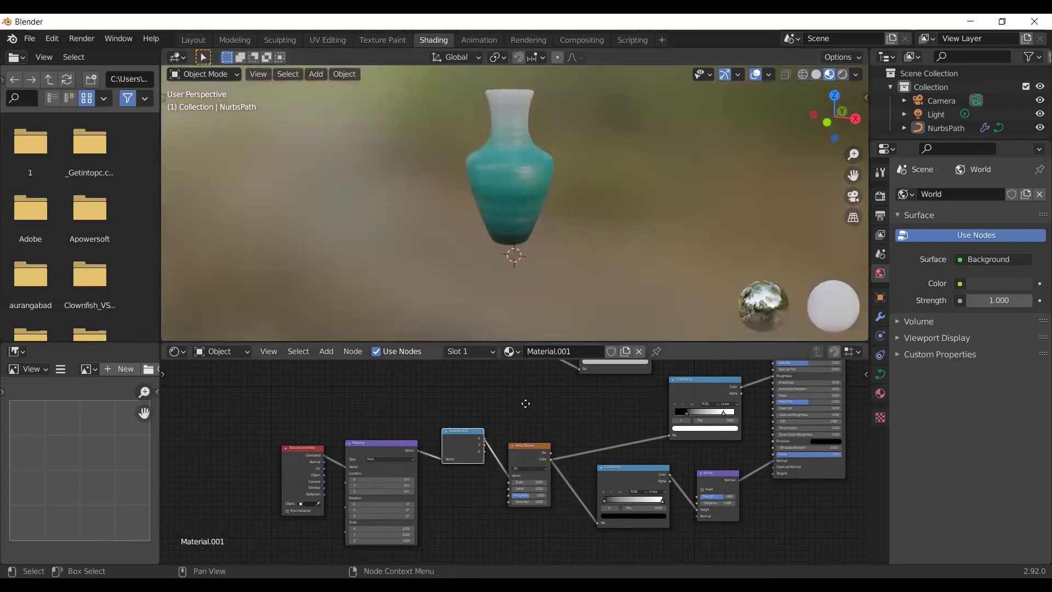
Lower the Bump node Strength further on the vase material
middle_drag(523, 406, 438, 381)
scroll(414, 422, up, 2)
scroll(417, 421, up, 2)
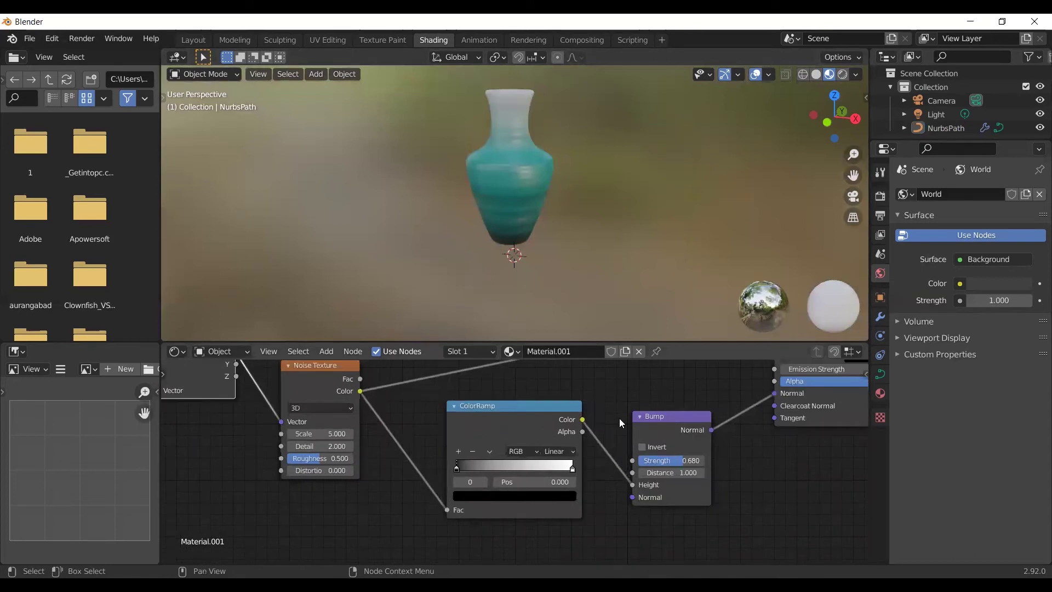
mouse_move(680, 461)
mouse_down()
mouse_move(650, 462)
mouse_move(701, 461)
mouse_move(629, 460)
mouse_up()
Pull the ColorRamp's dark and white stops inward, then return to the Layout workspace
drag(462, 470, 468, 469)
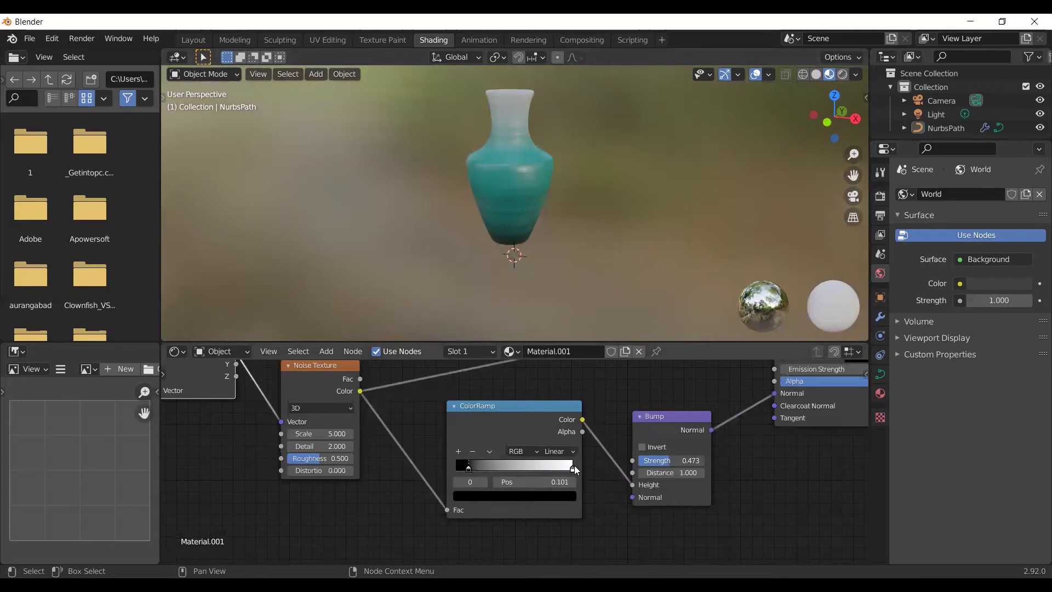
drag(574, 468, 560, 475)
mouse_move(658, 474)
middle_down()
mouse_move(590, 503)
mouse_move(531, 548)
mouse_move(434, 465)
middle_up()
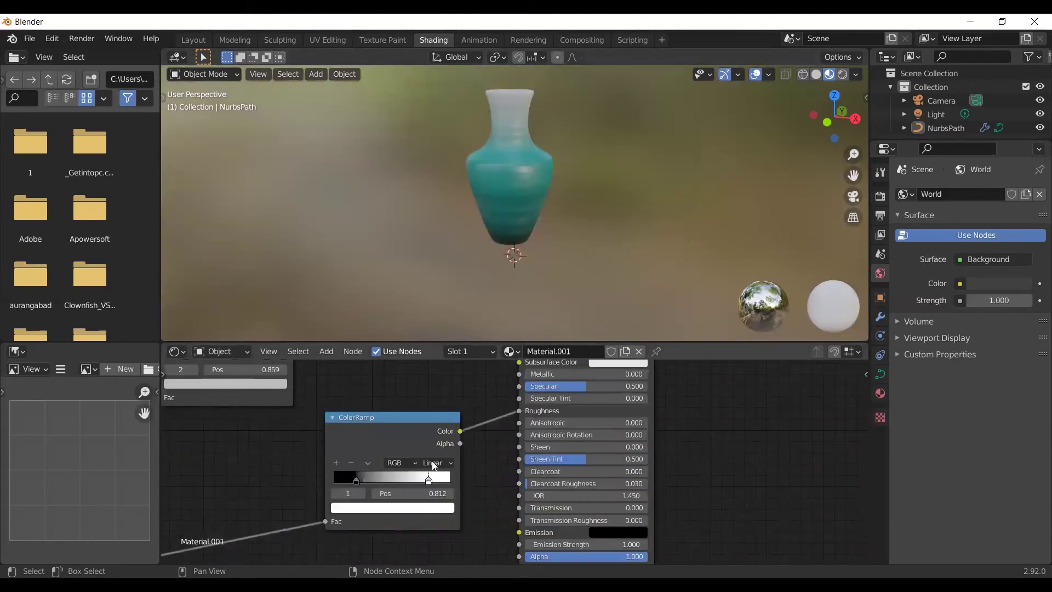
key(g)
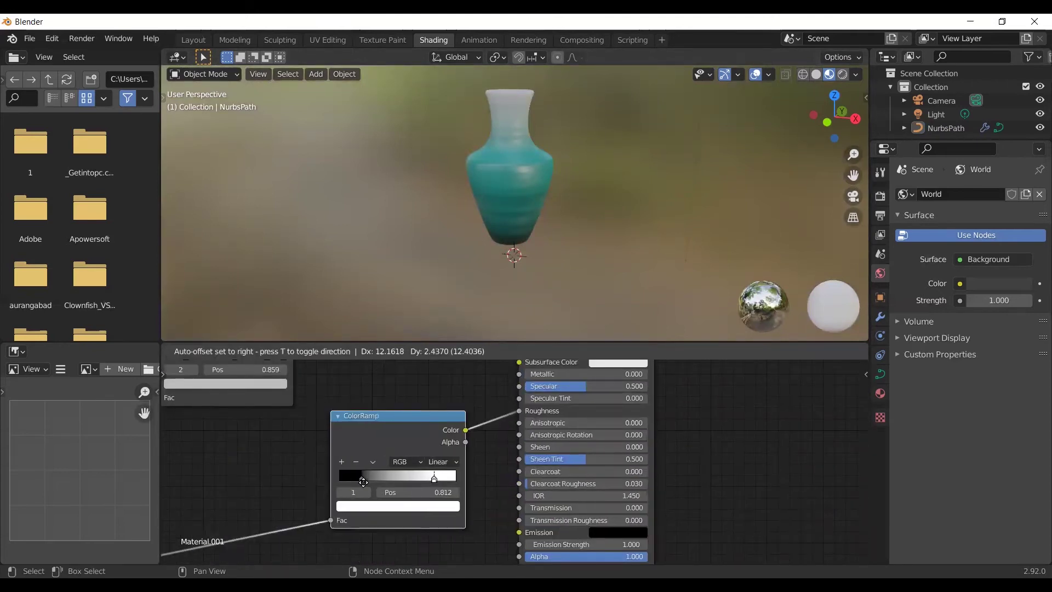
click(364, 482)
middle_drag(673, 444, 702, 535)
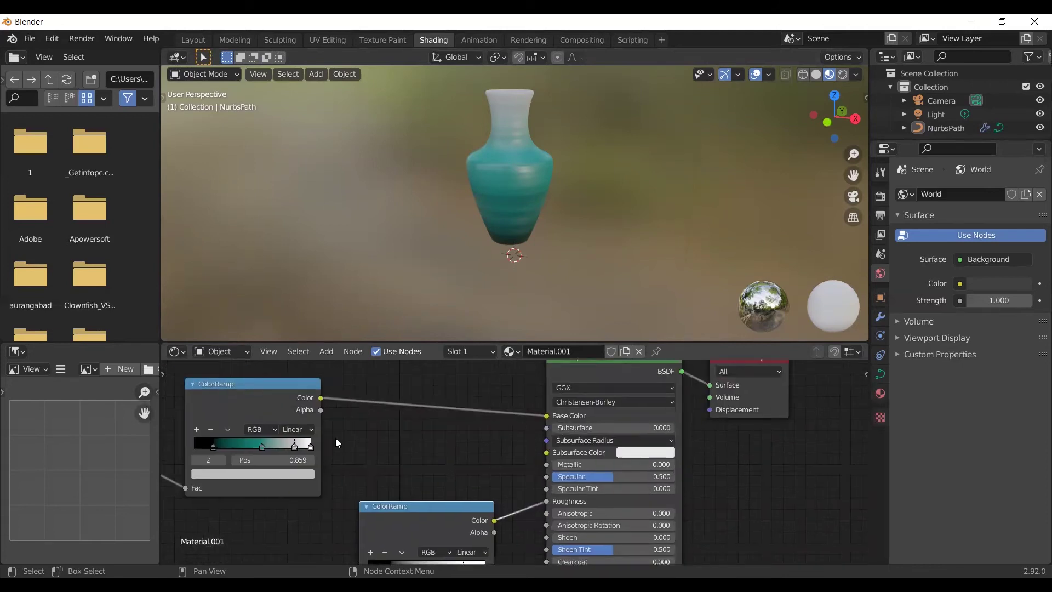
mouse_move(476, 458)
middle_down()
mouse_move(665, 477)
mouse_move(620, 419)
middle_up()
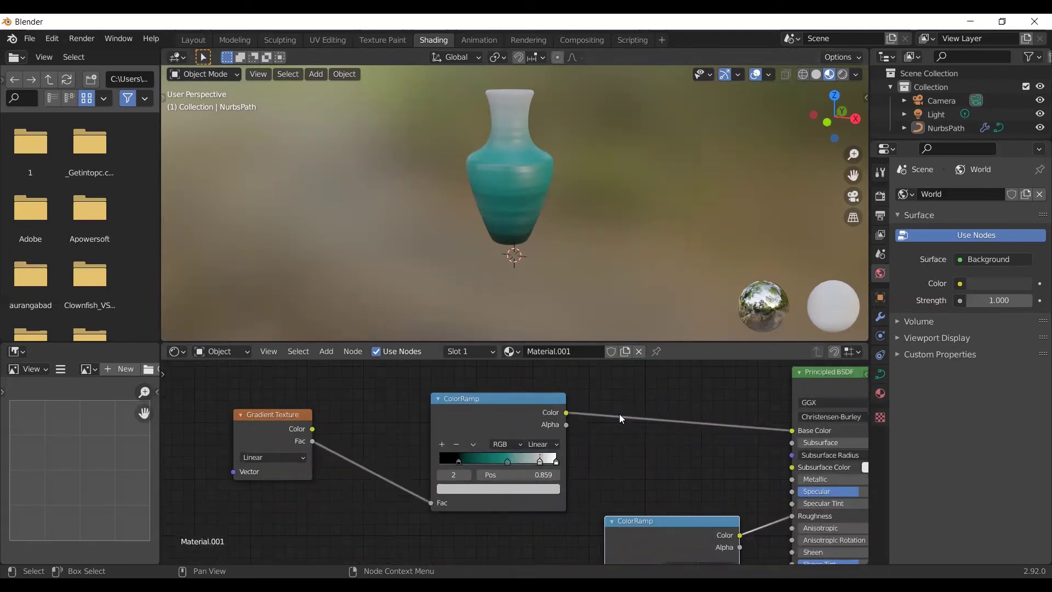
click(202, 38)
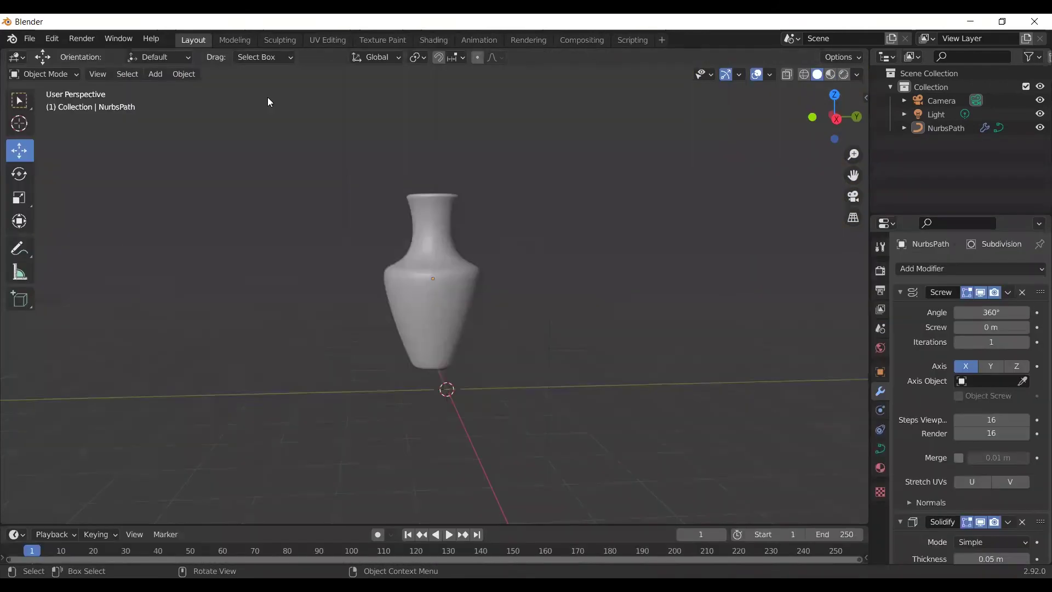
Switch to material preview shading and add a cube mesh to the scene
key(z)
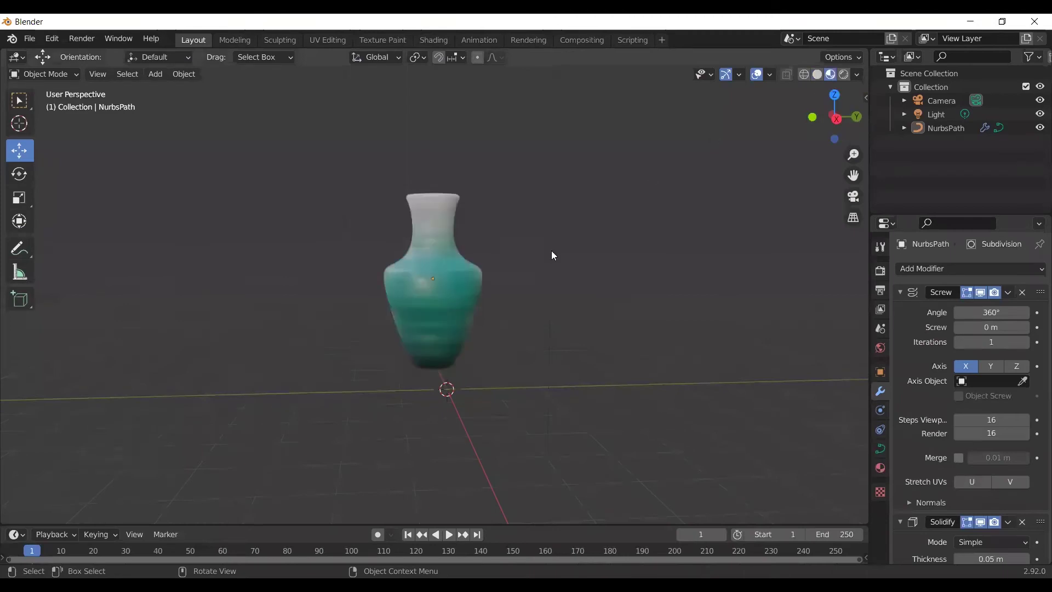
mouse_move(551, 251)
middle_down()
mouse_move(456, 284)
mouse_move(708, 186)
mouse_move(556, 196)
middle_up()
key(shift+a)
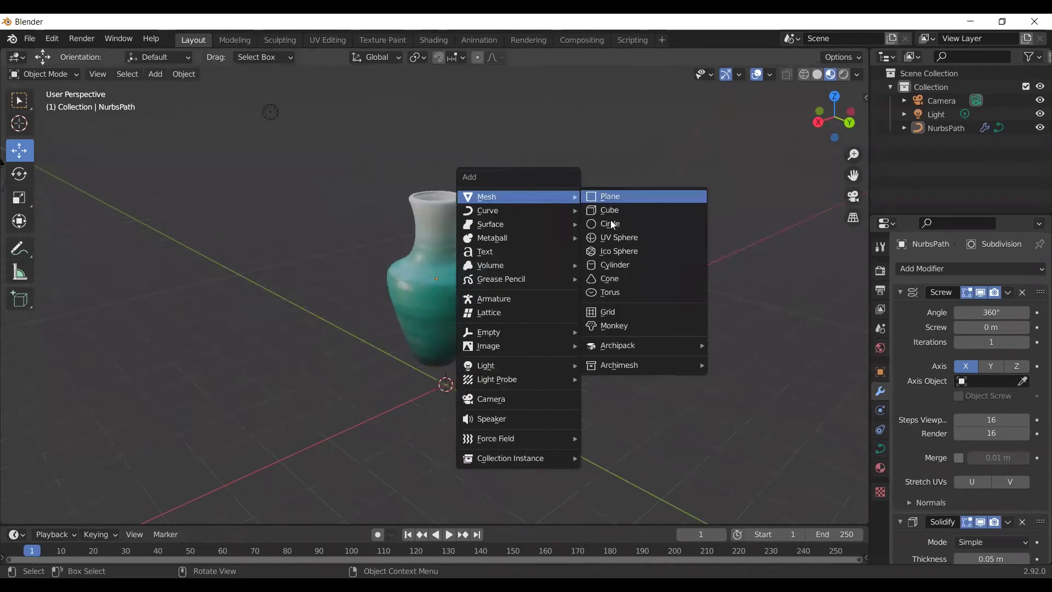
click(609, 209)
Lift the vase and raise the cube beneath it in front orthographic view
mouse_move(591, 308)
middle_down()
mouse_move(706, 244)
mouse_move(656, 281)
mouse_move(411, 309)
middle_up()
click(441, 262)
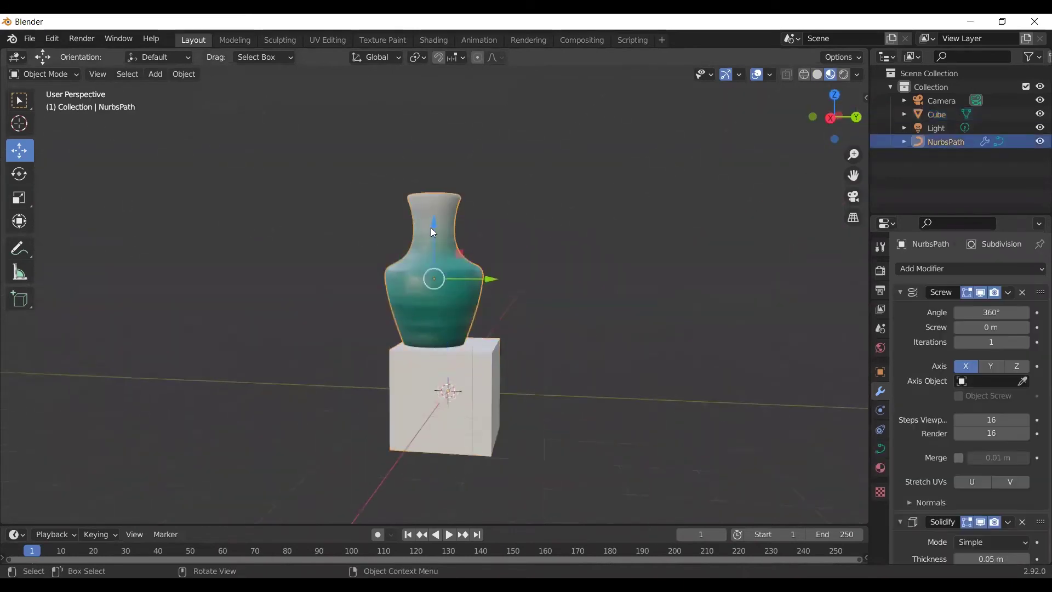
drag(433, 232, 434, 163)
click(479, 364)
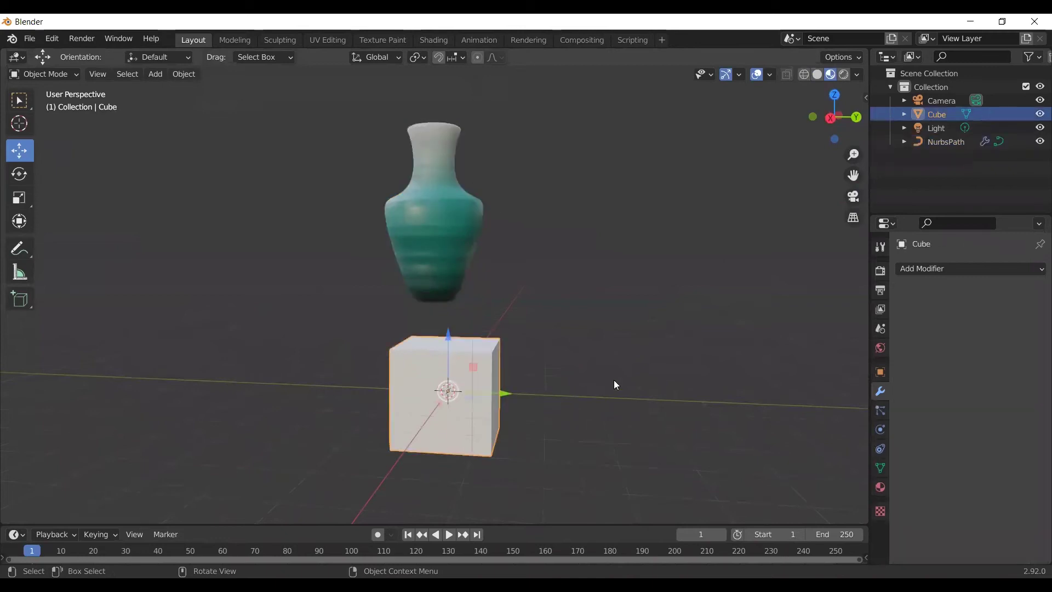
key(KP_1)
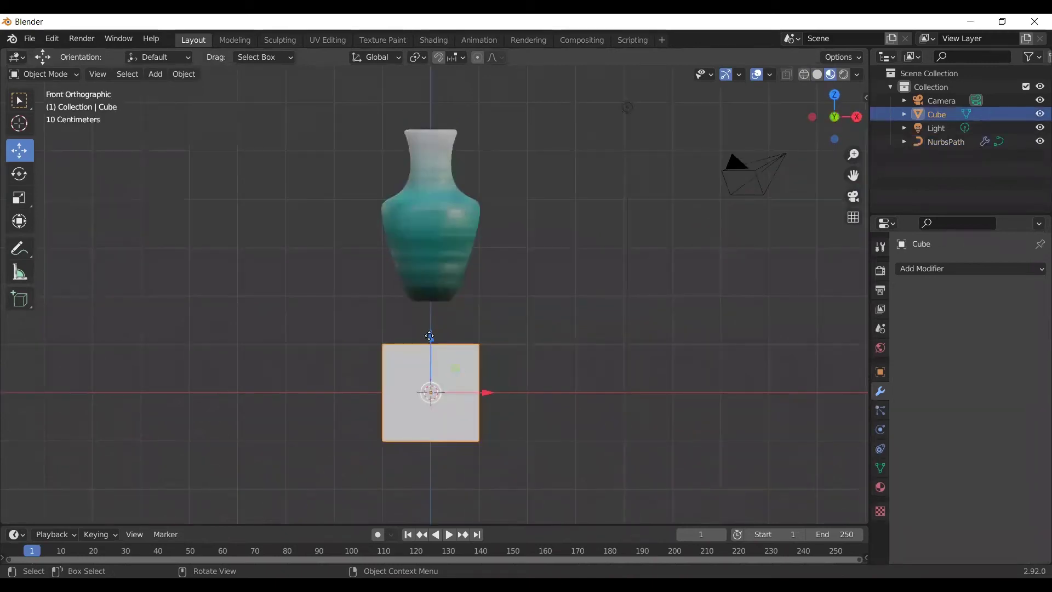
click(433, 337)
drag(433, 336, 426, 287)
From the right side view, raise the vase to sit on the cube, then reselect the cube
key(KP_3)
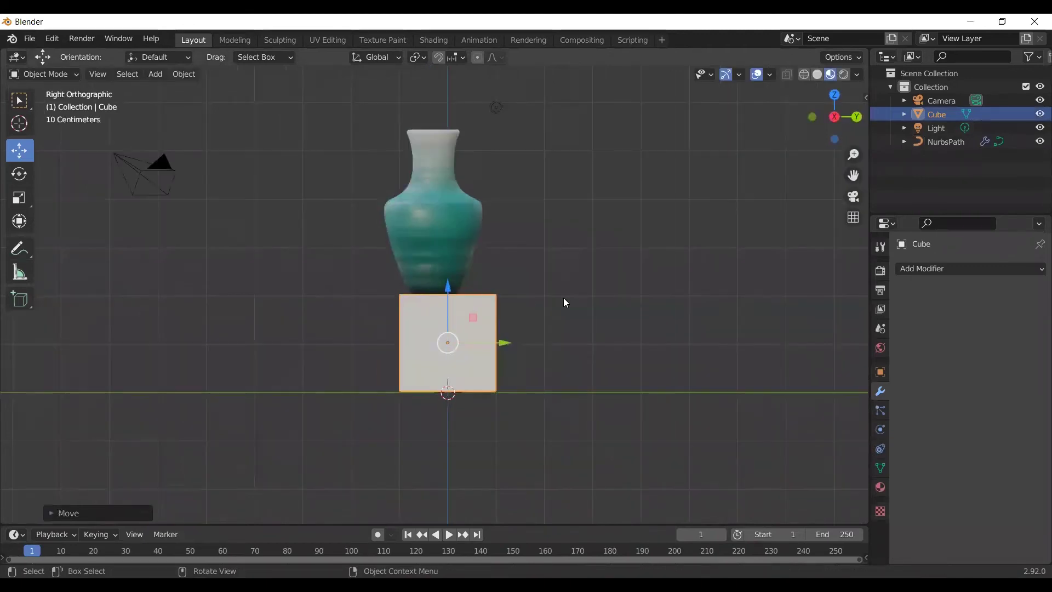
key(KP_5)
click(442, 181)
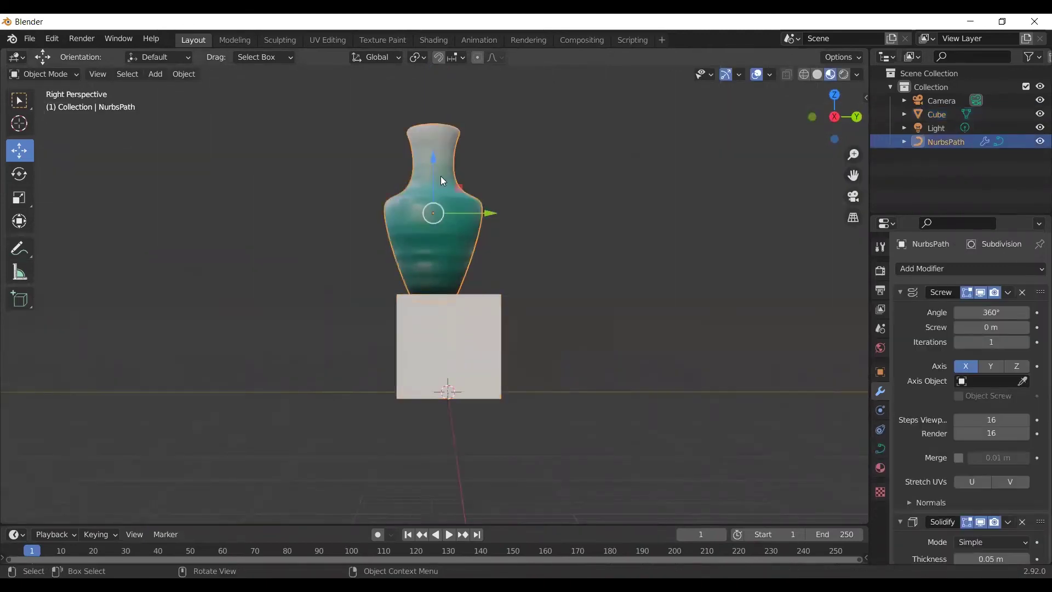
mouse_move(434, 157)
mouse_down()
mouse_move(434, 147)
mouse_move(477, 198)
mouse_move(505, 206)
mouse_up()
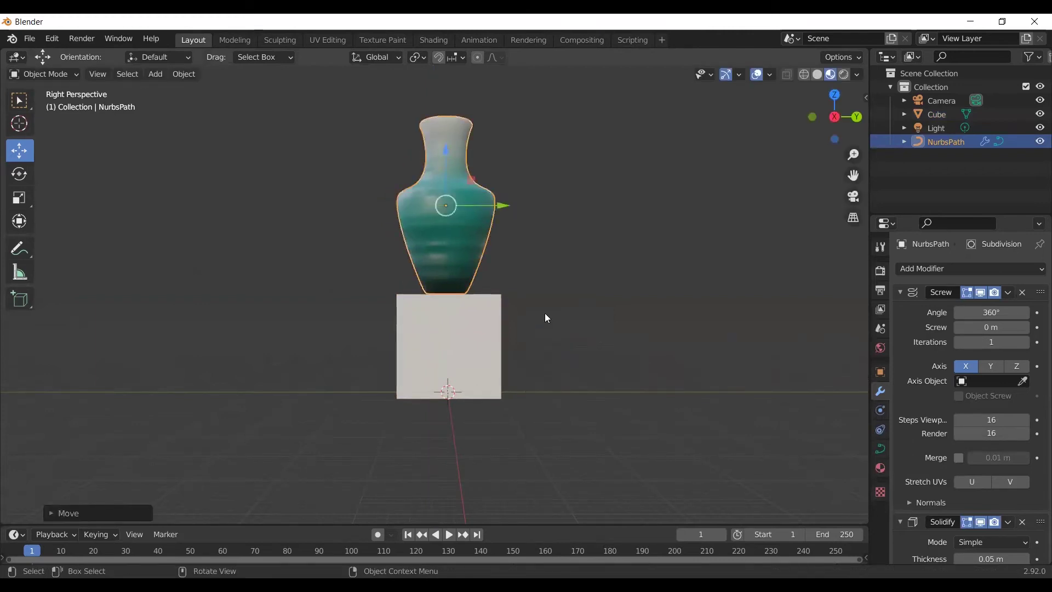
click(495, 323)
middle_drag(606, 350, 449, 360)
click(640, 403)
click(451, 366)
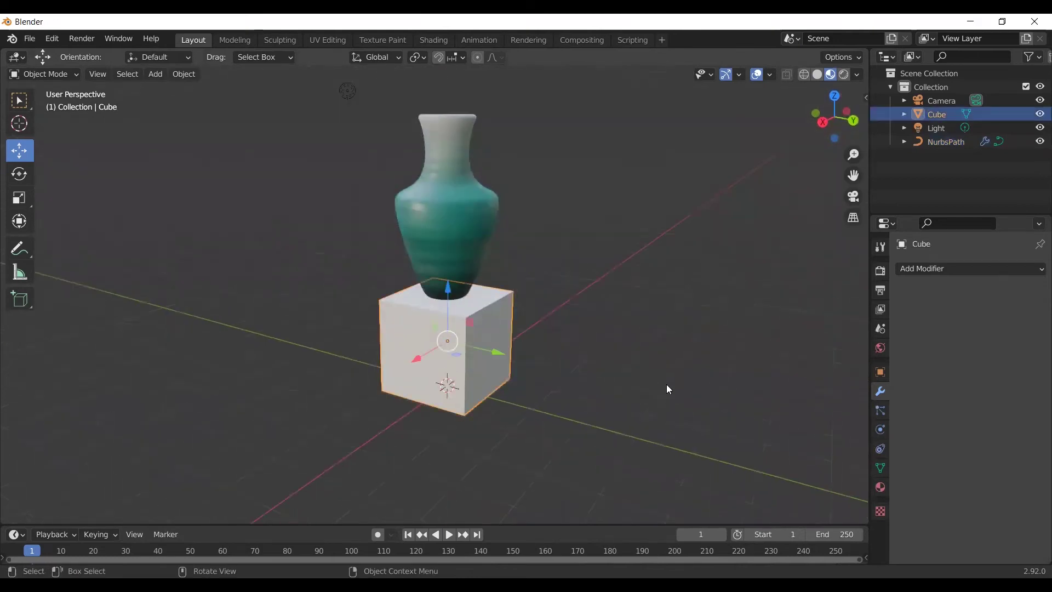
Give the cube pedestal a new material with a dark blue-grey Base Color
click(694, 386)
middle_drag(686, 380, 492, 385)
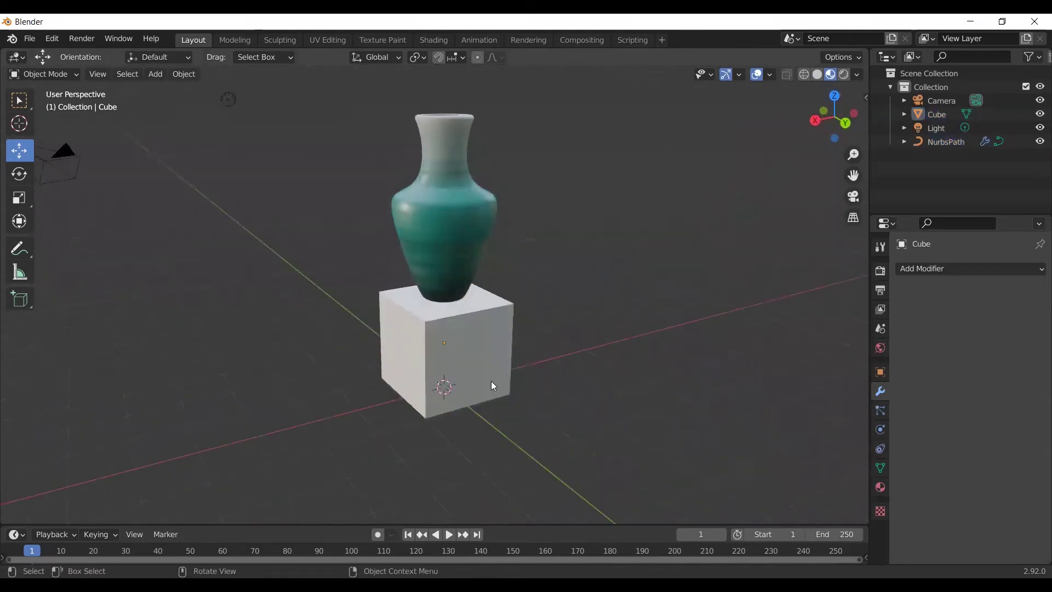
click(493, 385)
click(880, 487)
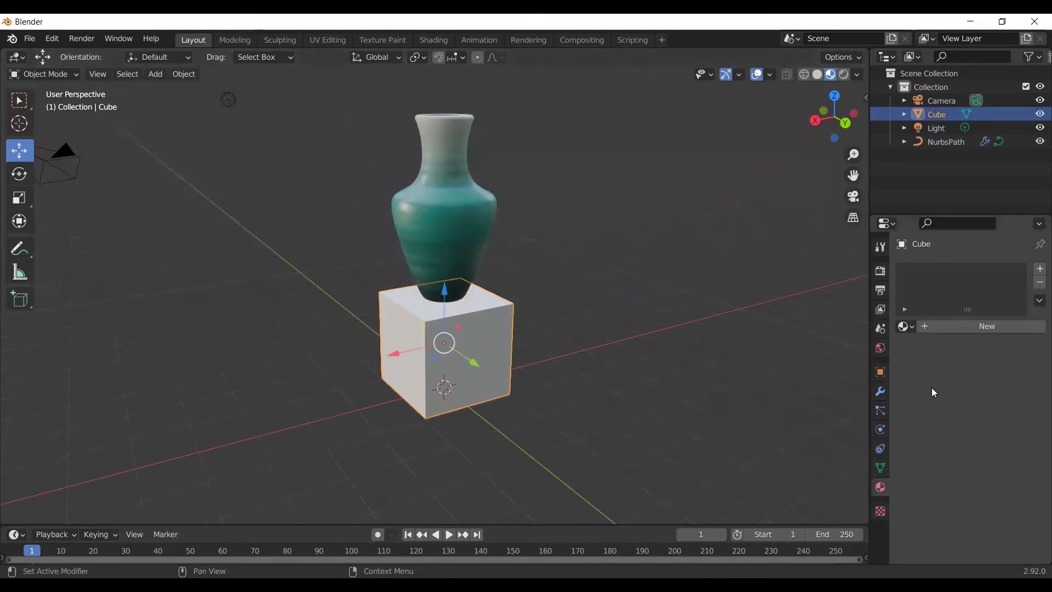
click(934, 331)
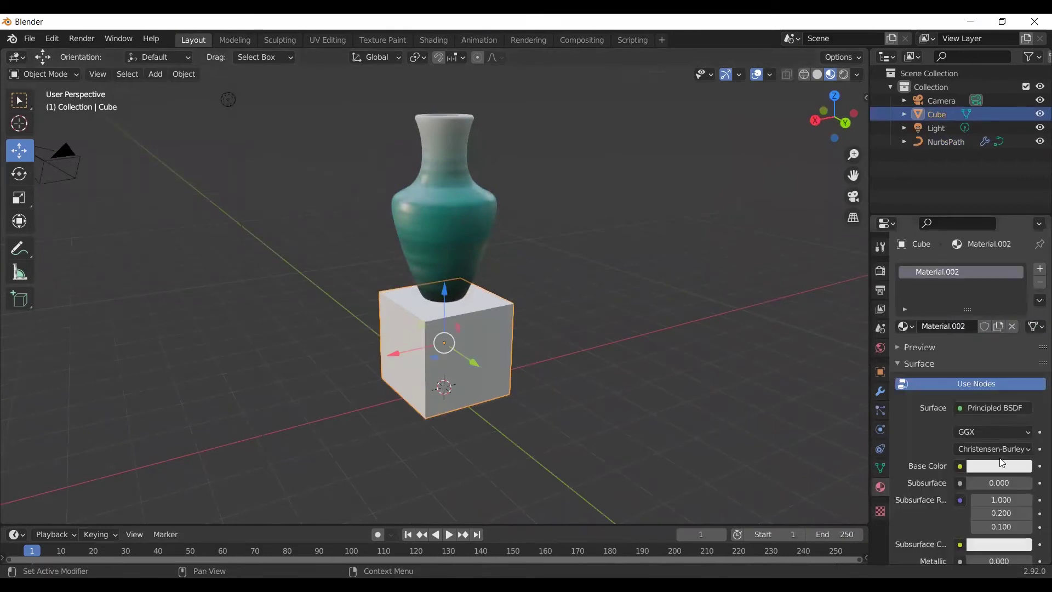
click(1004, 466)
mouse_move(992, 302)
mouse_down()
mouse_move(974, 338)
mouse_move(974, 309)
mouse_up()
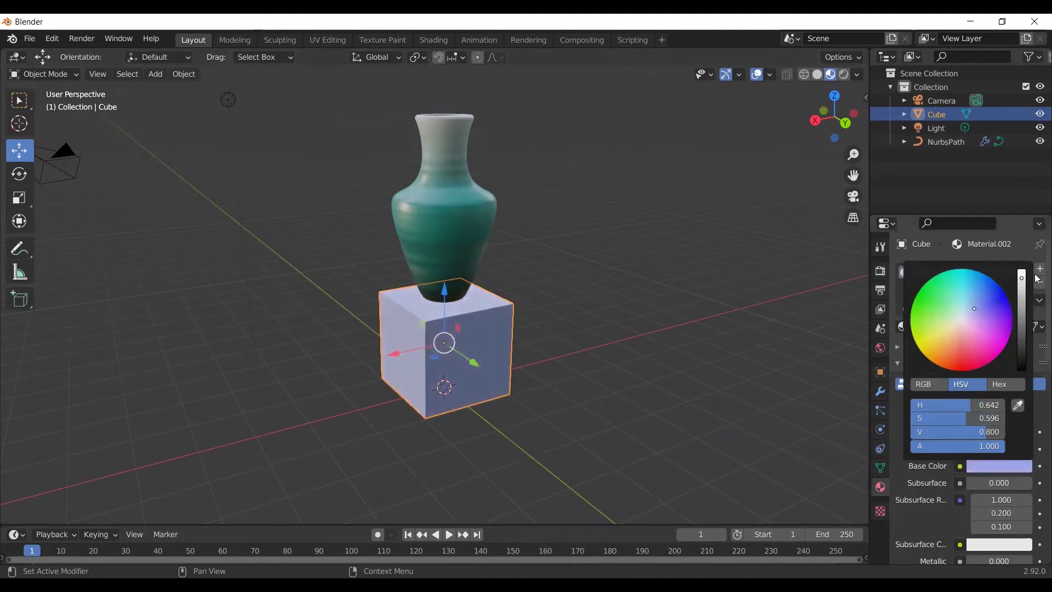
drag(1022, 278, 1022, 327)
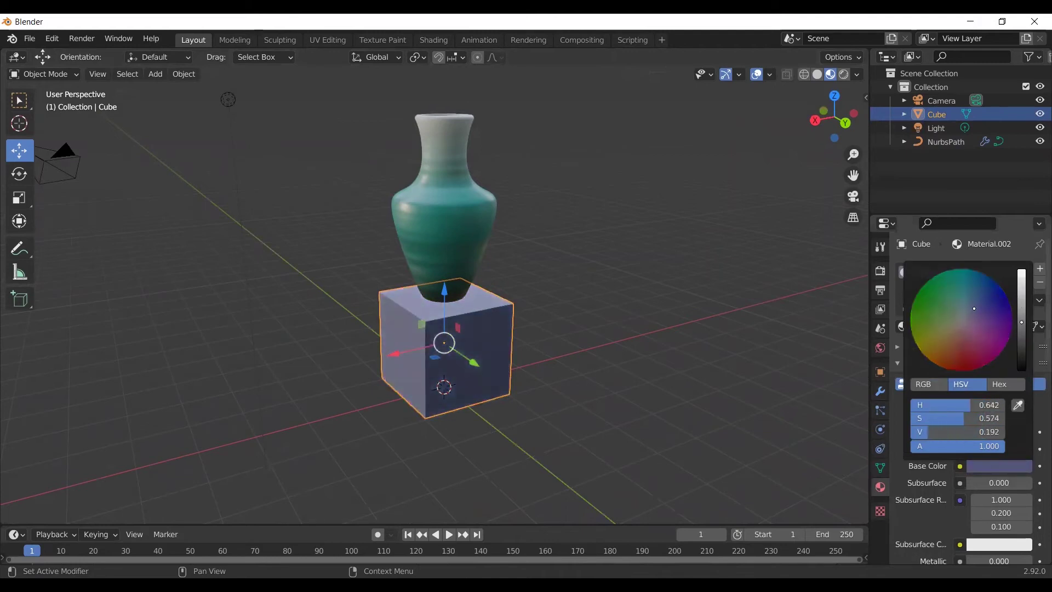
click(676, 350)
mouse_move(640, 354)
middle_down()
mouse_move(713, 356)
mouse_move(650, 389)
middle_up()
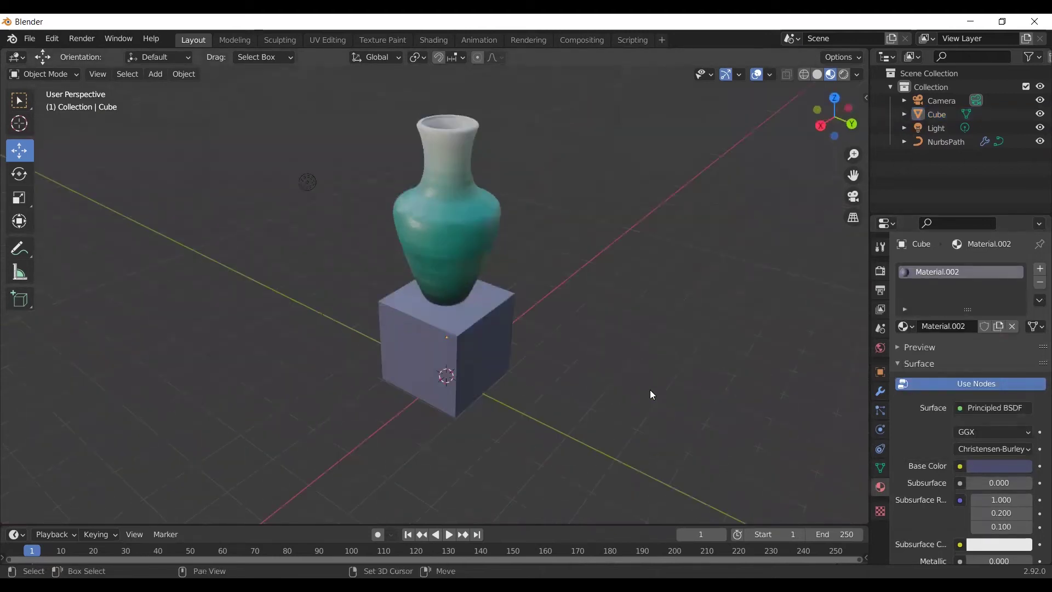
key(shift+a)
Add a plane and stand it upright, finishing with a 90° rotation about Z
click(706, 299)
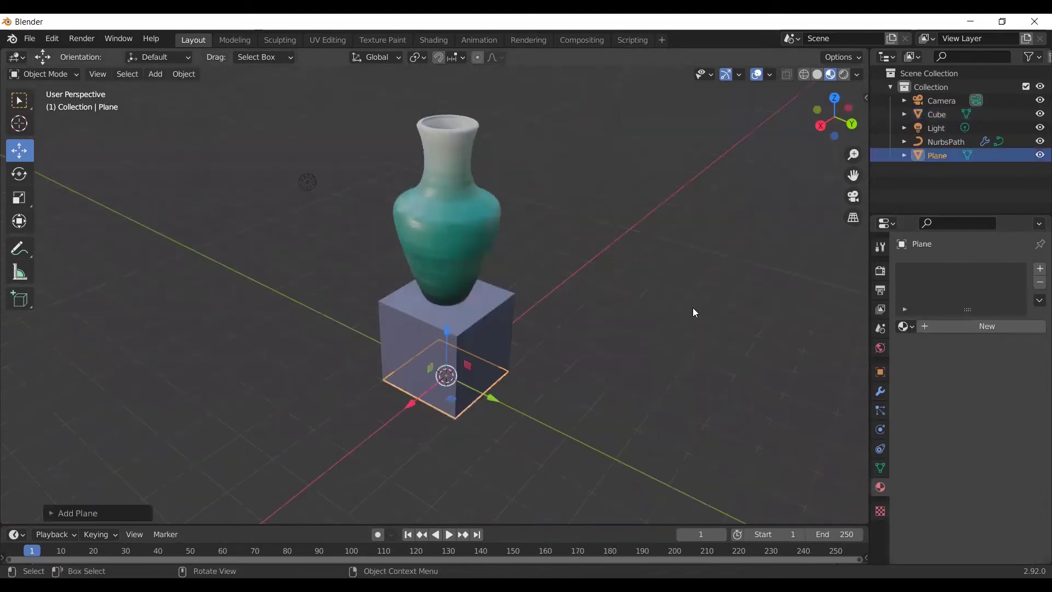
middle_drag(693, 307, 609, 332)
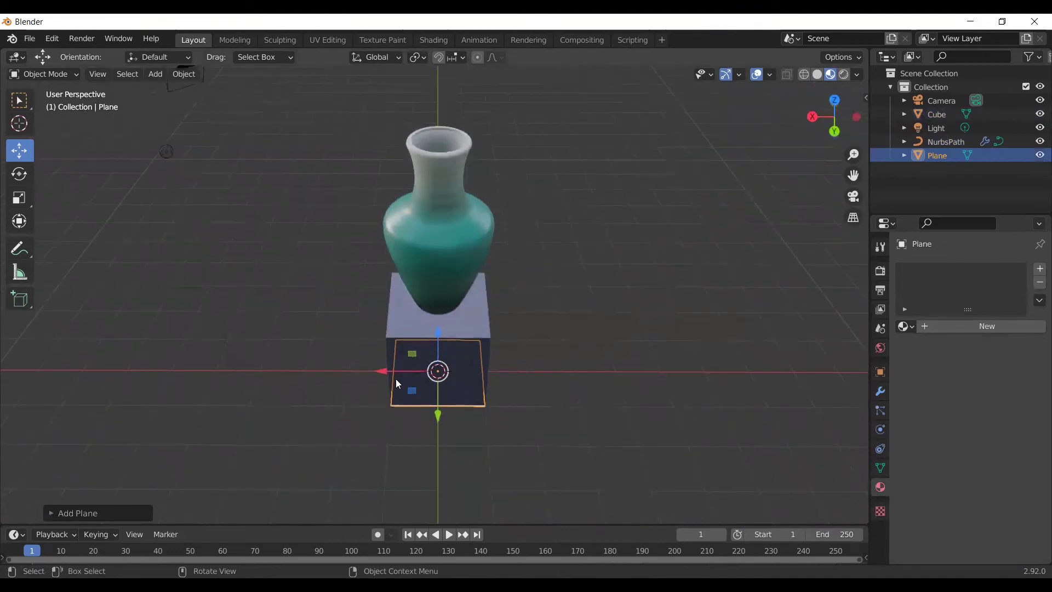
drag(384, 370, 506, 376)
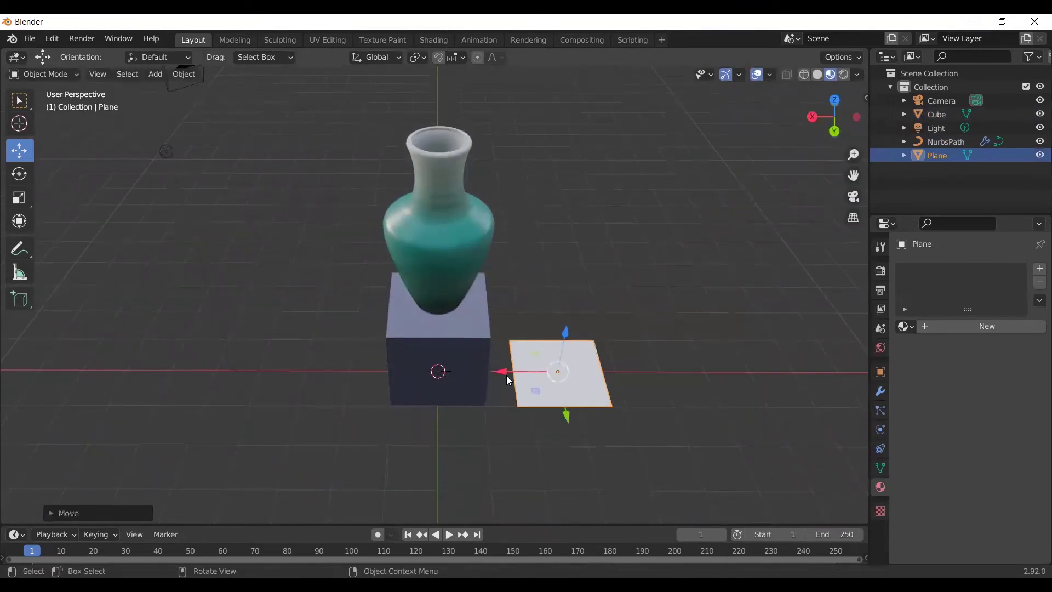
key(r)
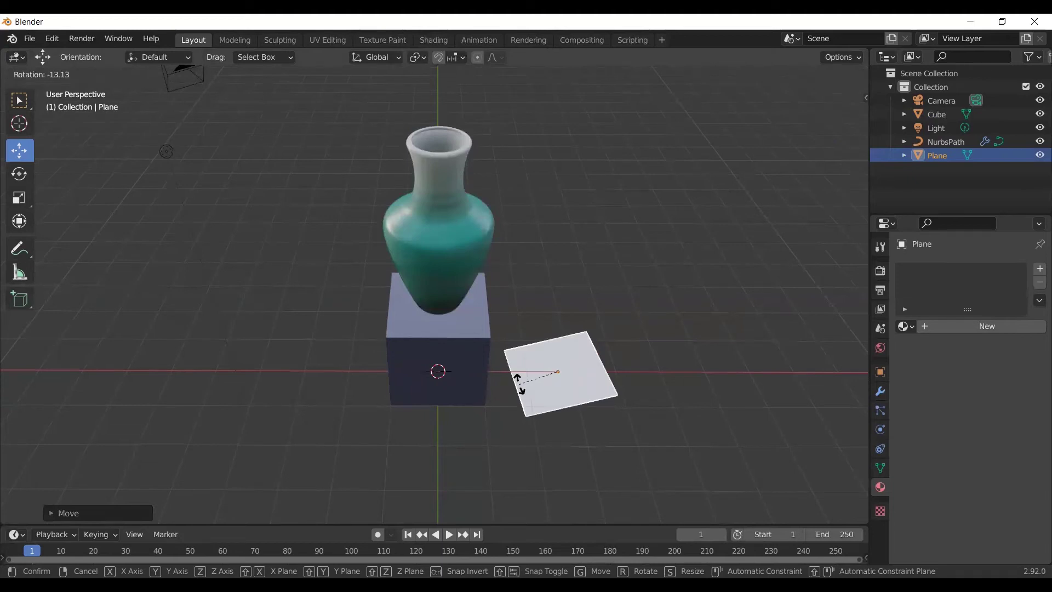
key(x)
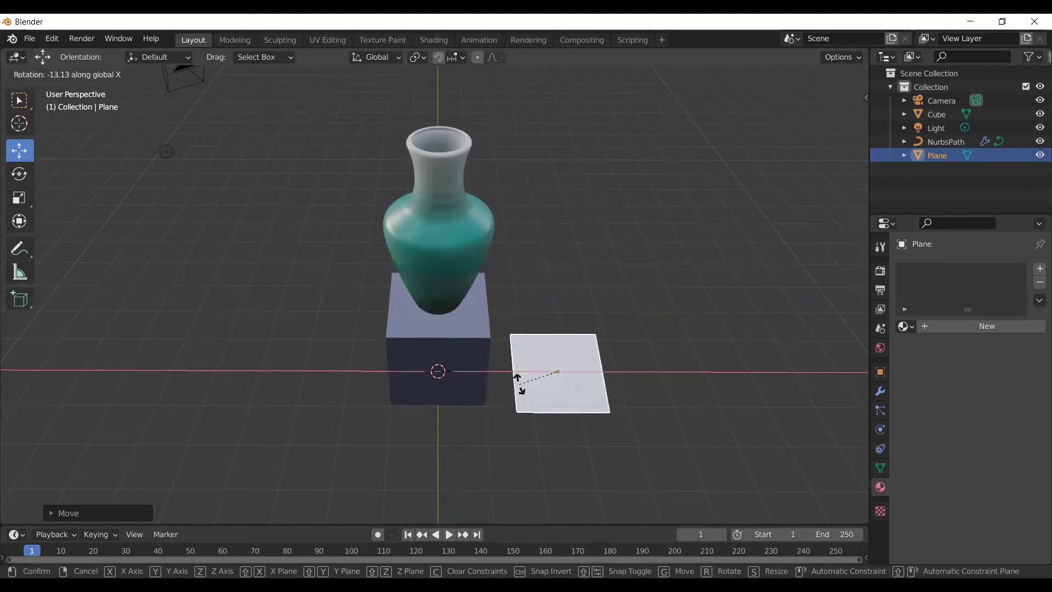
click(520, 389)
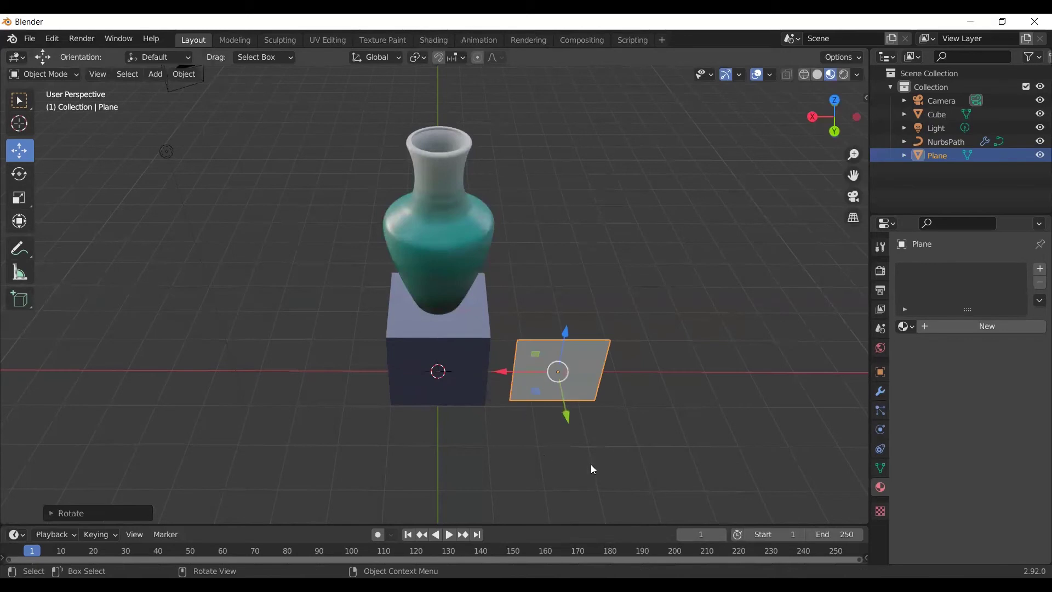
mouse_move(591, 465)
middle_down()
mouse_move(677, 458)
mouse_move(505, 409)
middle_up()
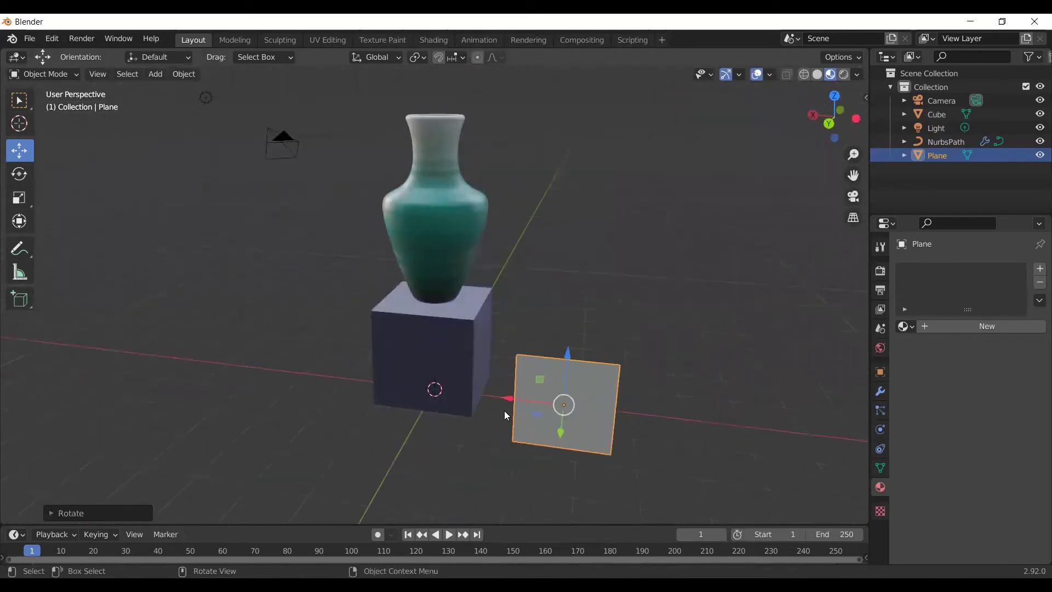
key(r)
key(y)
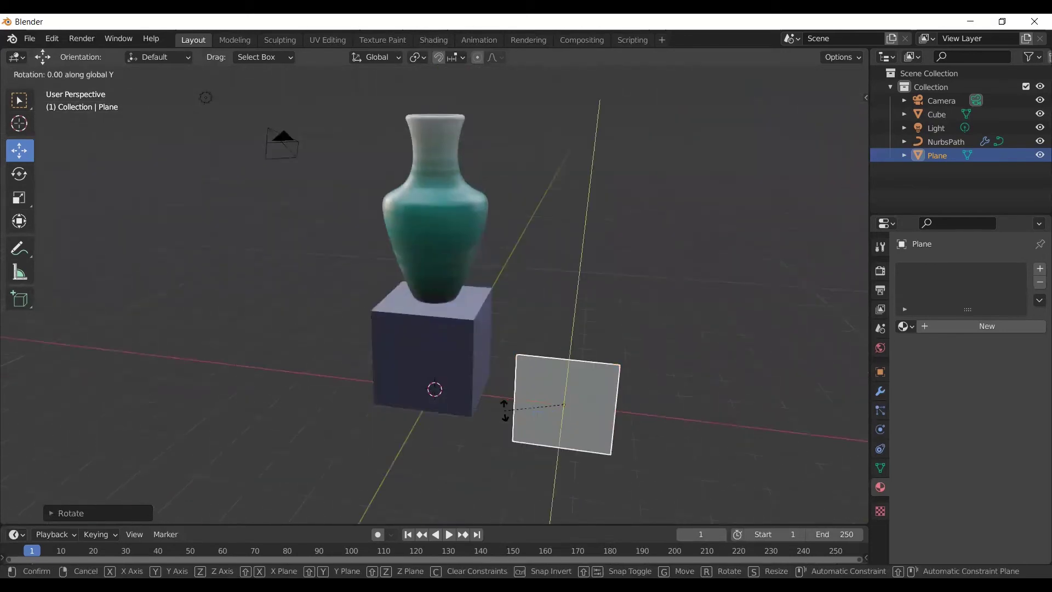
key(Escape)
text(r)
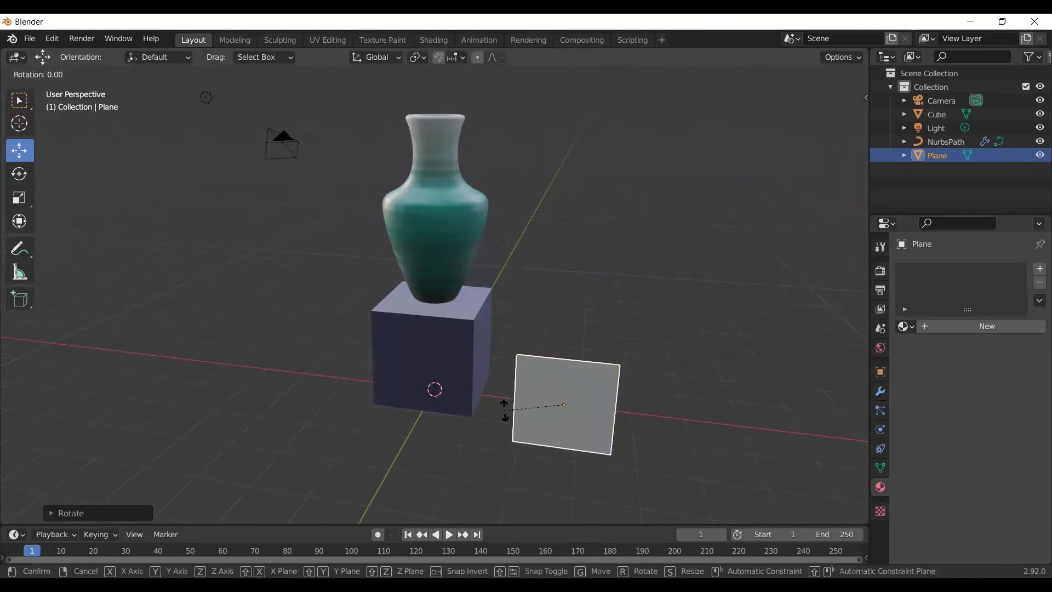
text(z)
text(90)
key(Return)
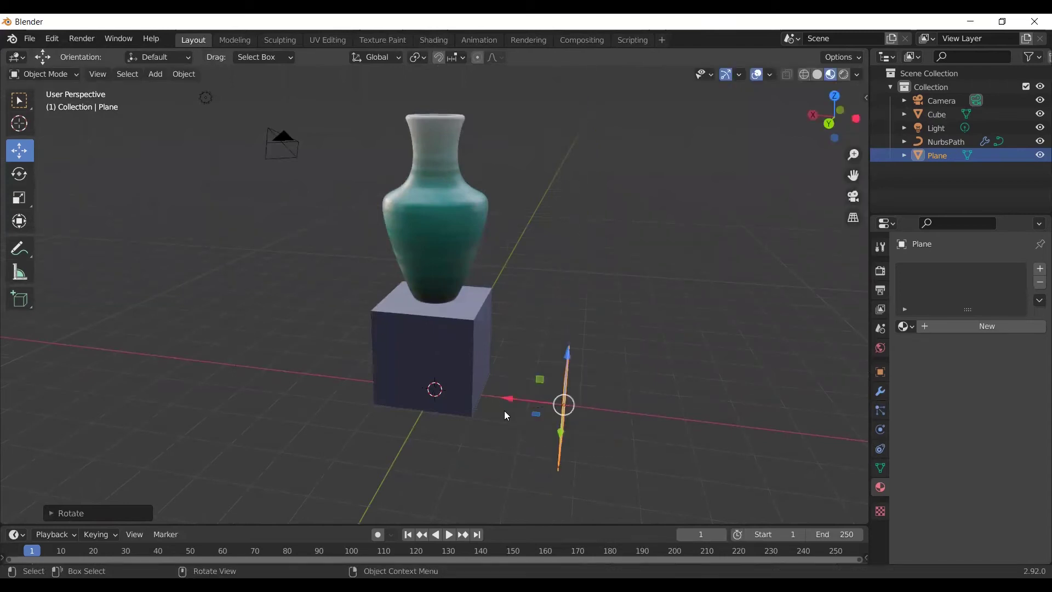
Scale the plane up greatly and raise it behind the vase as a backdrop
mouse_move(511, 432)
middle_down()
mouse_move(605, 429)
mouse_move(566, 416)
middle_up()
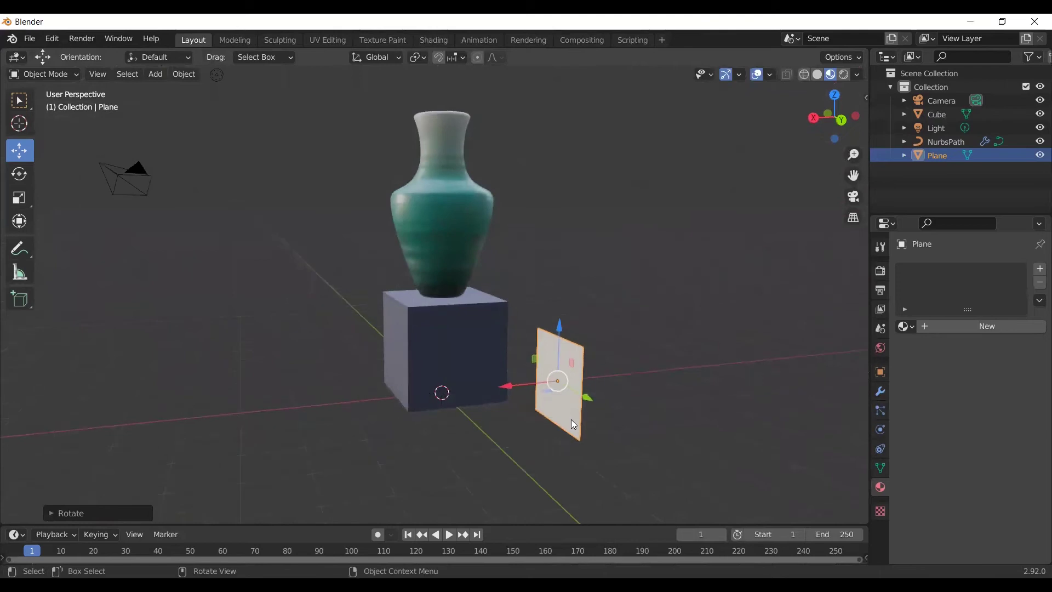
key(s)
click(687, 454)
mouse_move(729, 475)
middle_down()
mouse_move(800, 439)
mouse_move(606, 422)
mouse_move(560, 407)
mouse_move(547, 377)
middle_up()
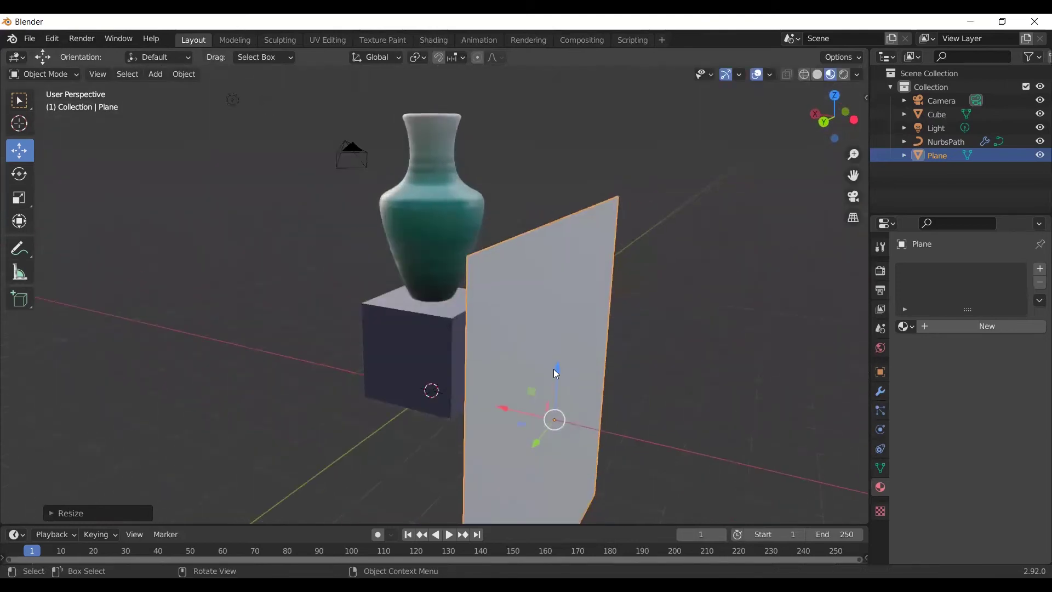
drag(556, 373, 566, 181)
mouse_move(275, 319)
middle_down()
mouse_move(458, 354)
mouse_move(516, 397)
mouse_move(534, 315)
mouse_move(514, 347)
mouse_move(503, 307)
middle_up()
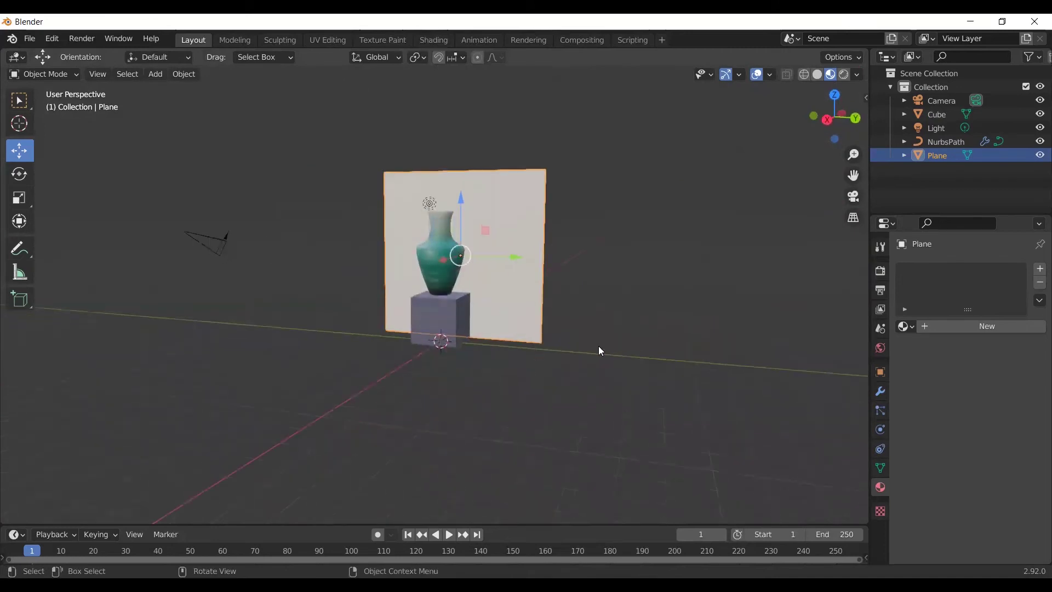
Give the backdrop plane a new material with a near-black Base Color
click(579, 380)
click(536, 310)
click(943, 332)
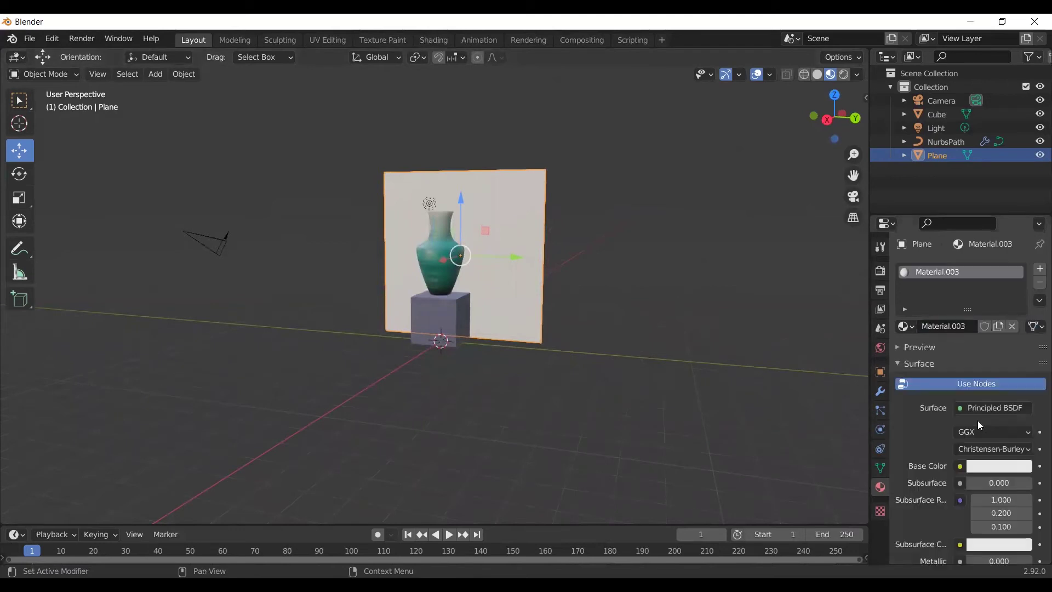
click(989, 466)
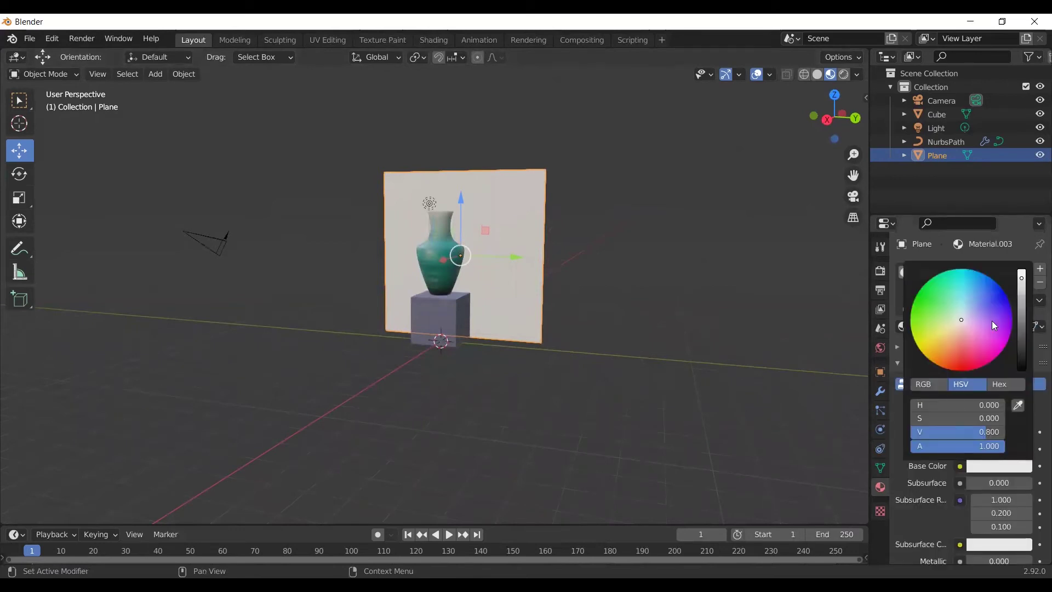
drag(1017, 295, 1022, 370)
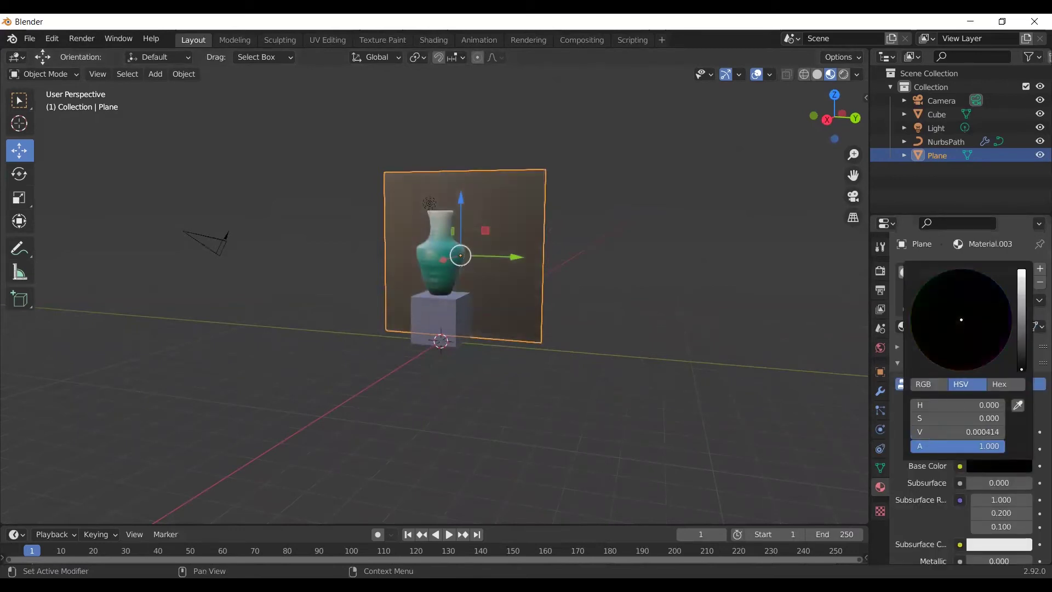
click(660, 337)
Check the scene composition through the camera view, then orbit back out
mouse_move(659, 337)
middle_down()
mouse_move(721, 350)
mouse_move(693, 355)
middle_up()
scroll(698, 345, up, 2)
scroll(703, 329, up, 1)
scroll(703, 322, up, 1)
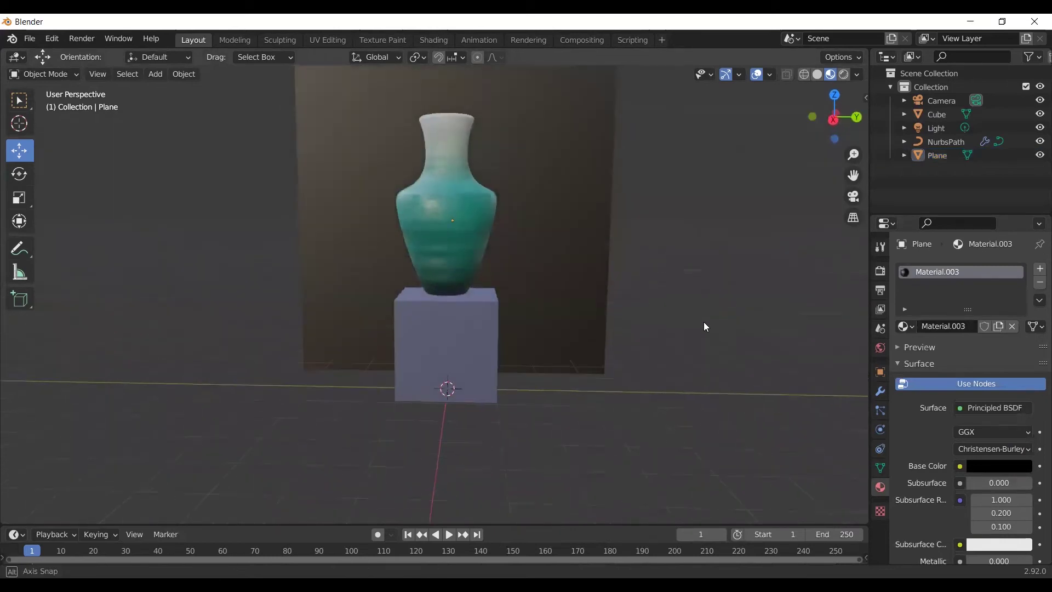
scroll(705, 321, up, 2)
key(KP_0)
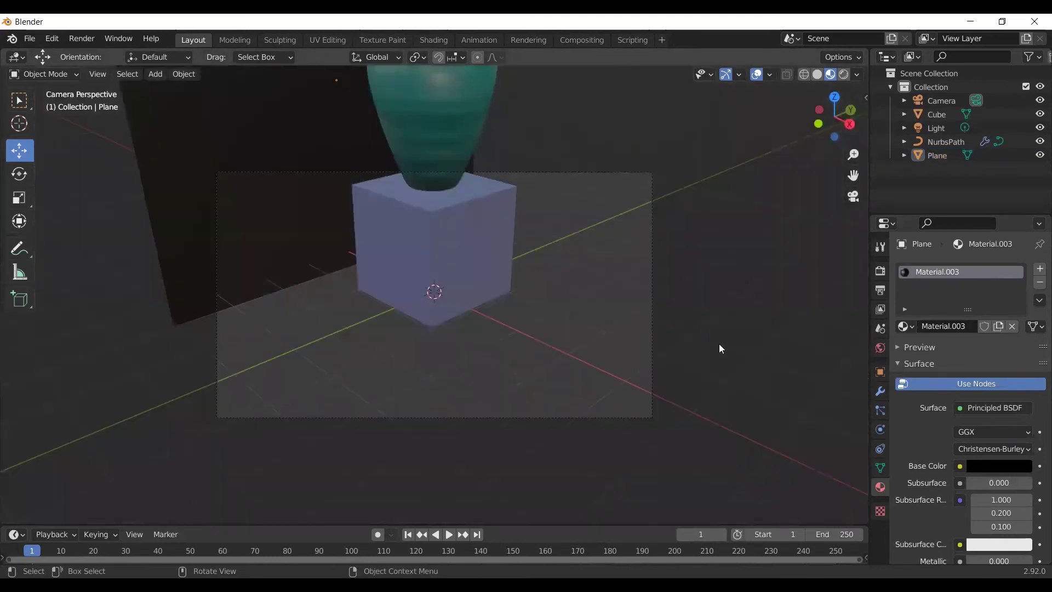
mouse_move(689, 344)
middle_down()
mouse_move(666, 302)
mouse_move(646, 343)
middle_up()
scroll(664, 314, down, 2)
scroll(664, 314, down, 2)
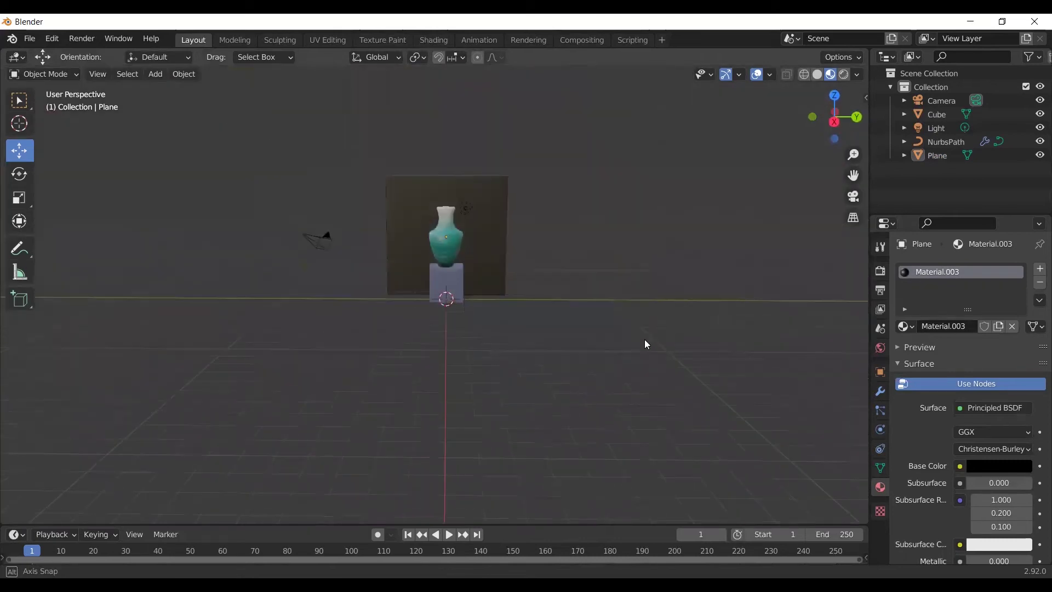
Switch the viewport to Rendered shading and orbit around the vase
click(845, 75)
scroll(621, 213, up, 4)
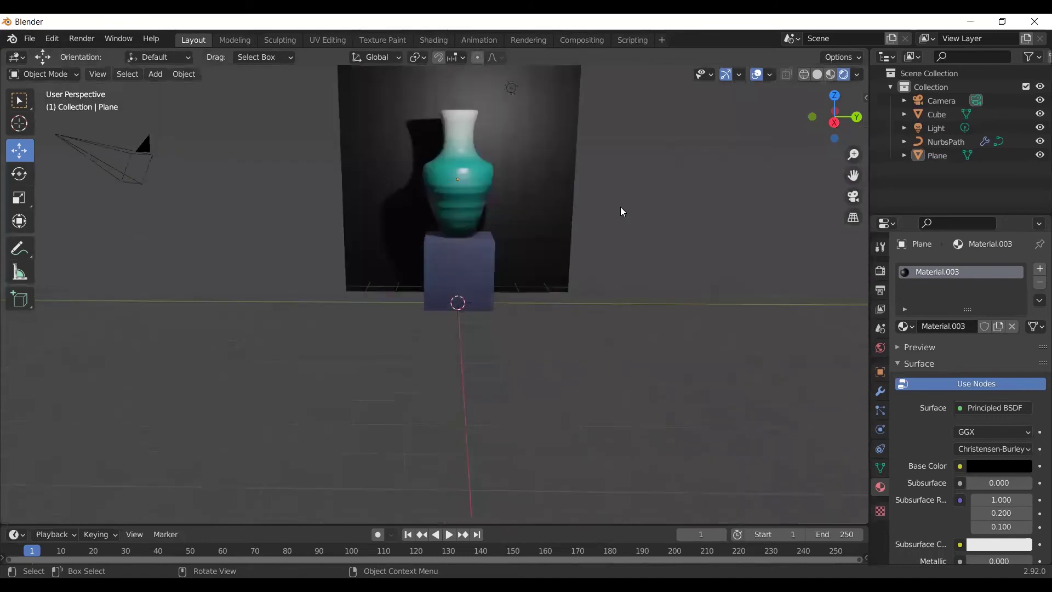
mouse_move(657, 207)
middle_down()
mouse_move(632, 174)
mouse_move(685, 202)
mouse_move(651, 206)
middle_up()
scroll(683, 201, down, 3)
mouse_move(658, 244)
middle_down()
mouse_move(473, 244)
mouse_move(570, 235)
middle_up()
Select the point light and move it outward along the Y axis
click(432, 236)
scroll(569, 235, up, 2)
mouse_move(506, 245)
middle_down()
mouse_move(452, 232)
mouse_move(531, 289)
mouse_move(507, 331)
middle_up()
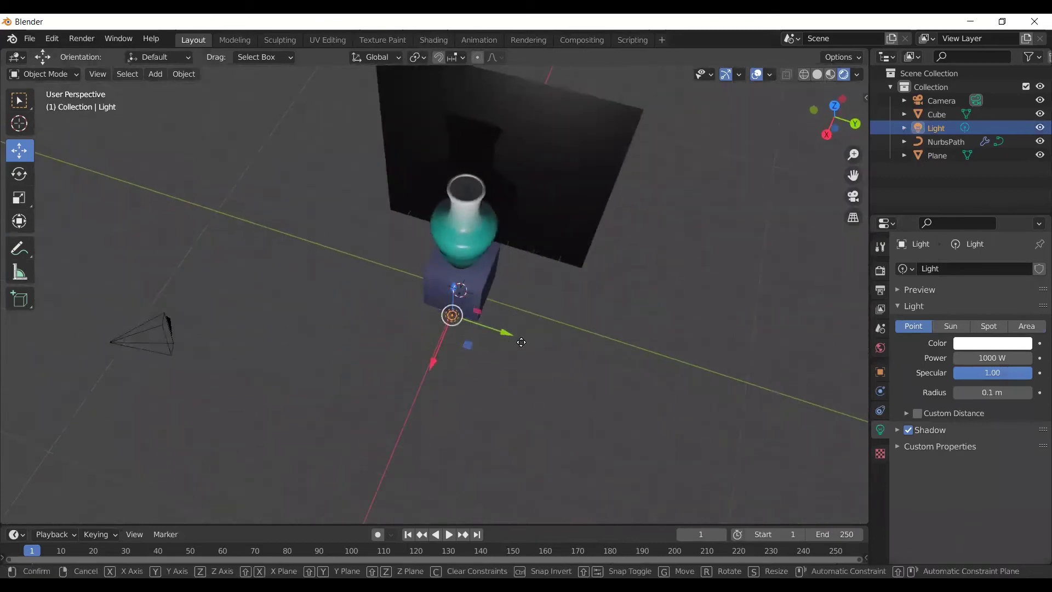
drag(507, 332, 633, 360)
mouse_move(634, 364)
middle_down()
mouse_move(677, 325)
mouse_move(773, 274)
mouse_move(614, 230)
middle_up()
Make the light a 1000 W area light aimed so the vase casts a shadow on the backdrop
click(1027, 326)
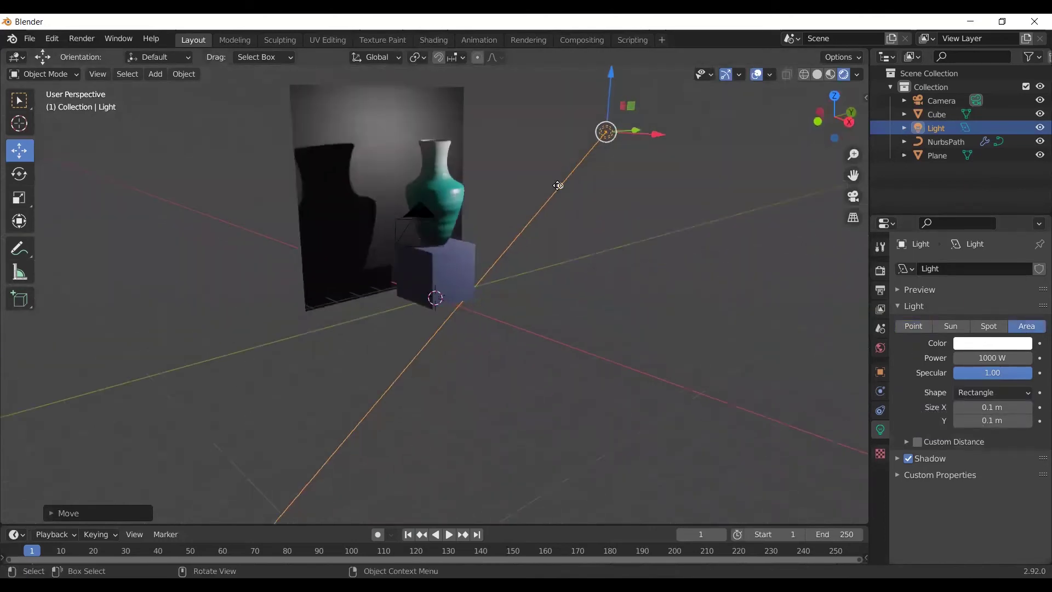
drag(562, 187, 541, 161)
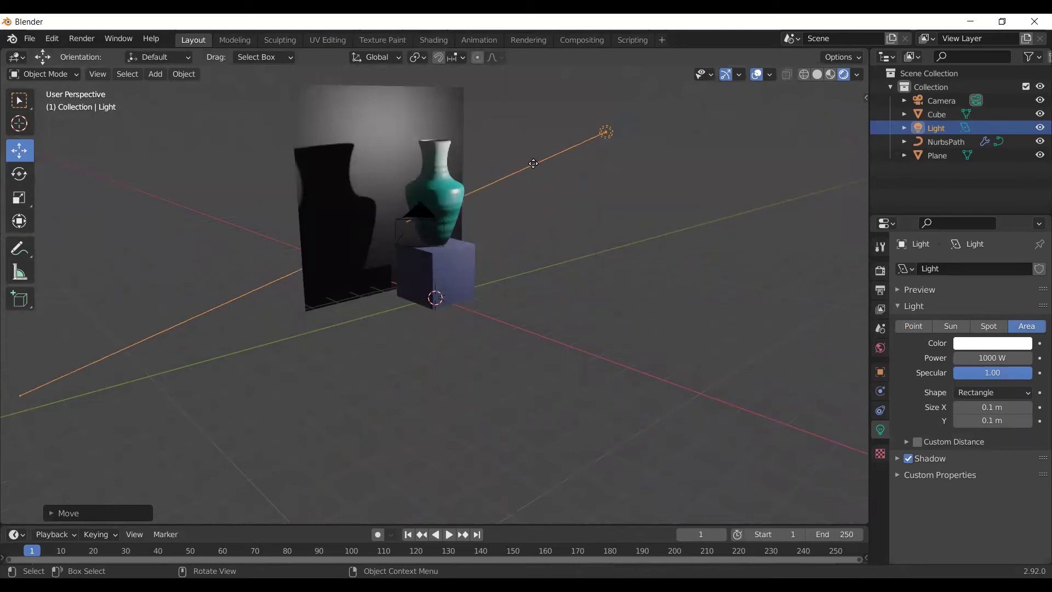
middle_drag(617, 198, 471, 212)
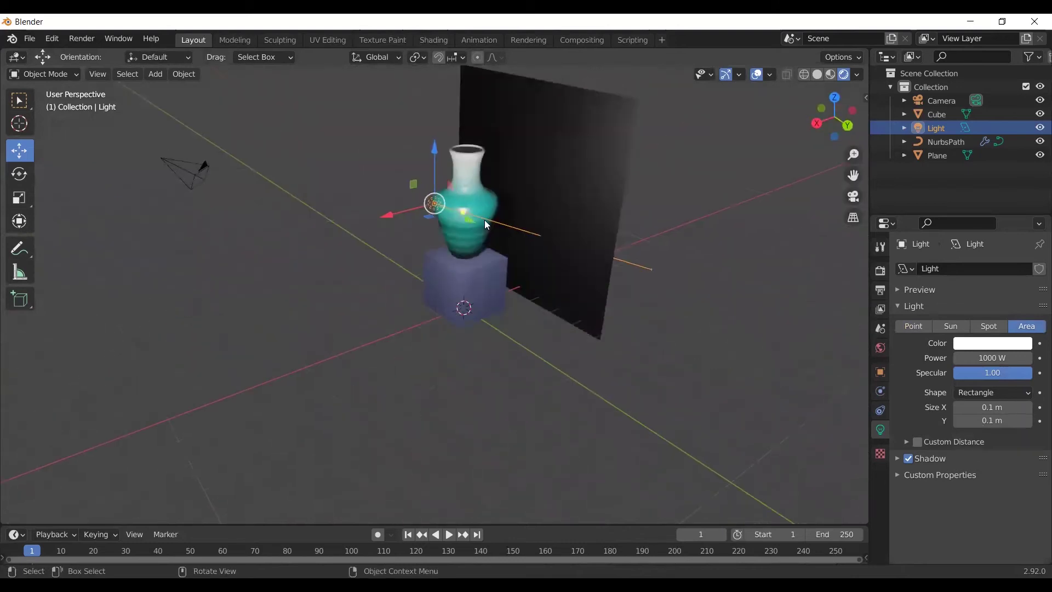
mouse_move(548, 264)
middle_down()
mouse_move(540, 340)
mouse_move(499, 400)
middle_up()
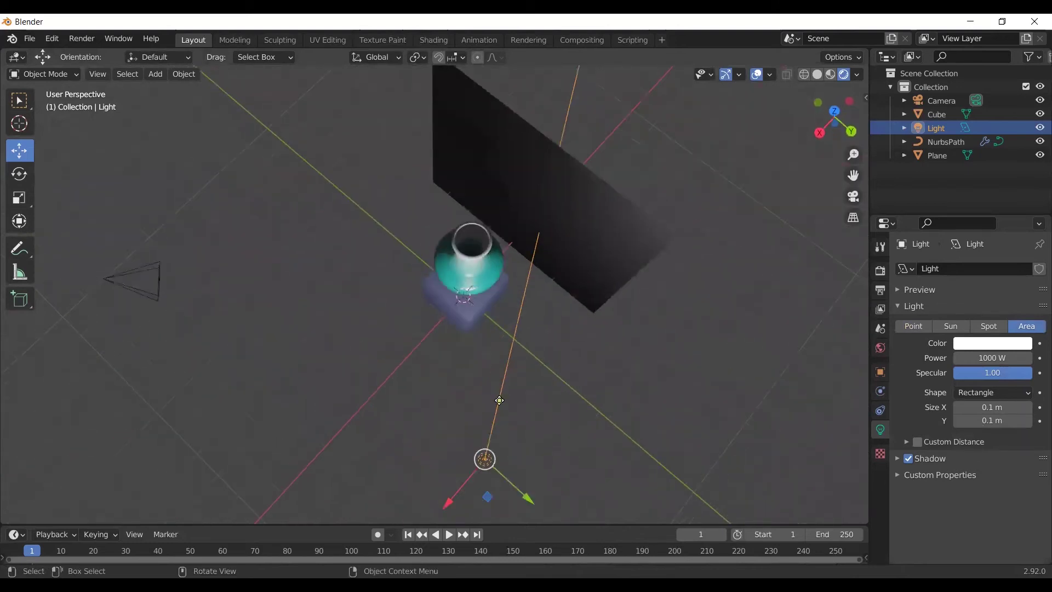
drag(489, 400, 482, 398)
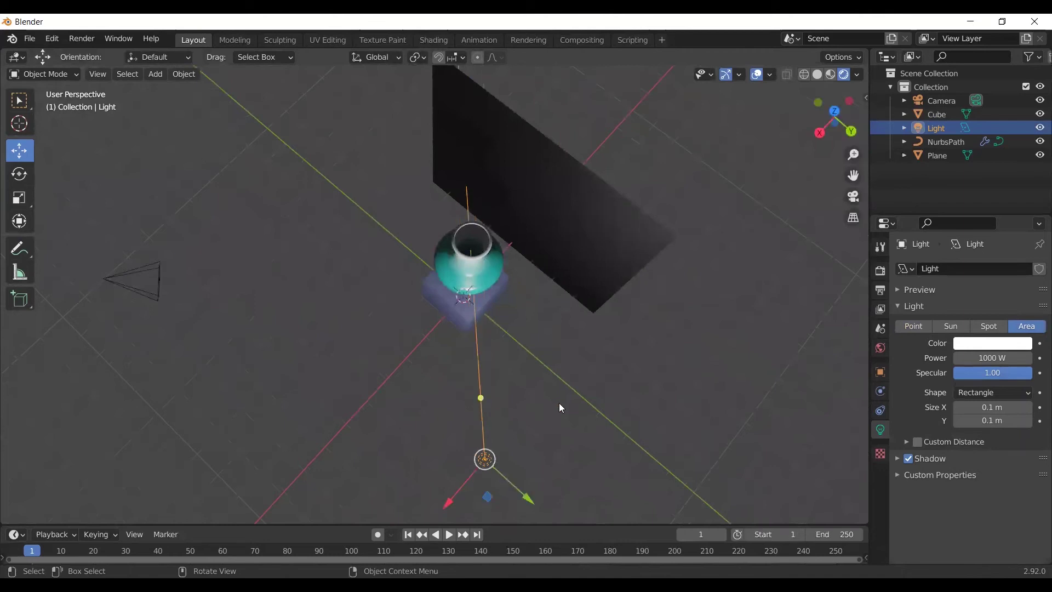
mouse_move(560, 402)
middle_down()
mouse_move(677, 326)
mouse_move(679, 299)
middle_up()
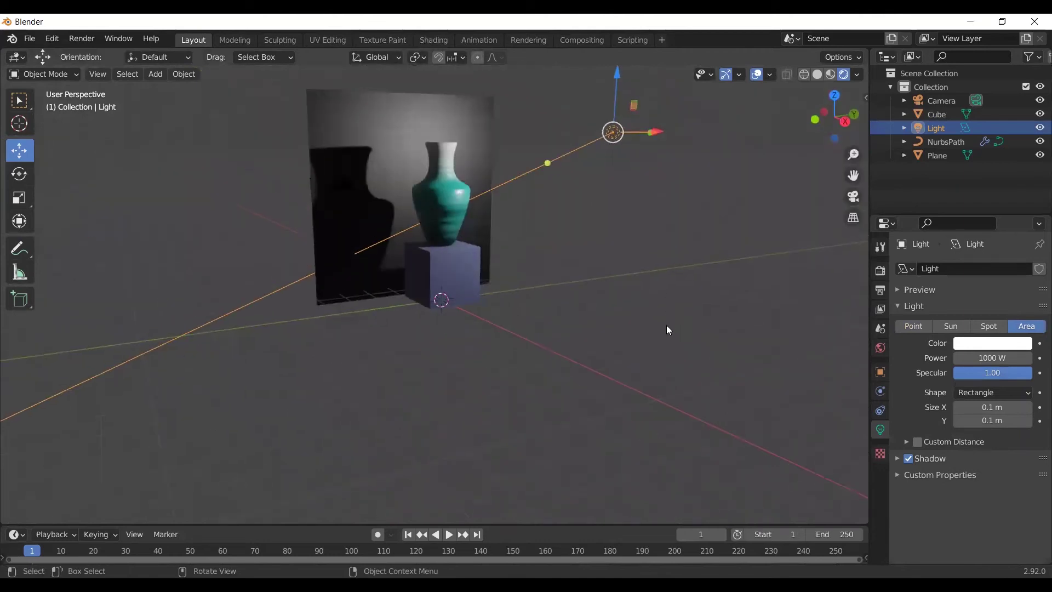
Deselect the light and bring up the Add object menu
scroll(663, 326, up, 1)
scroll(660, 326, down, 3)
click(681, 350)
middle_drag(659, 347, 641, 340)
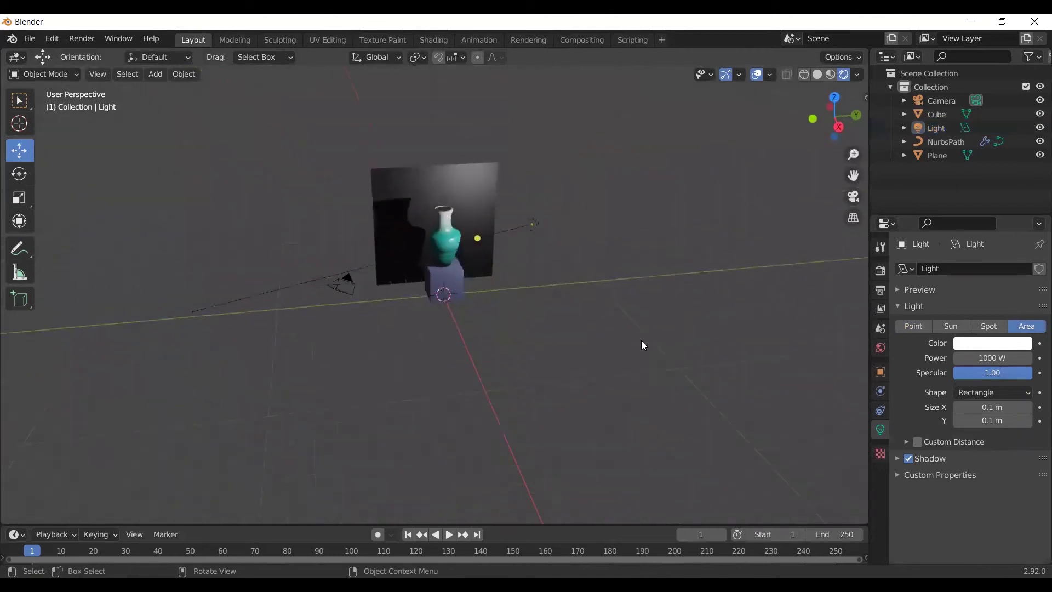
key(shift+a)
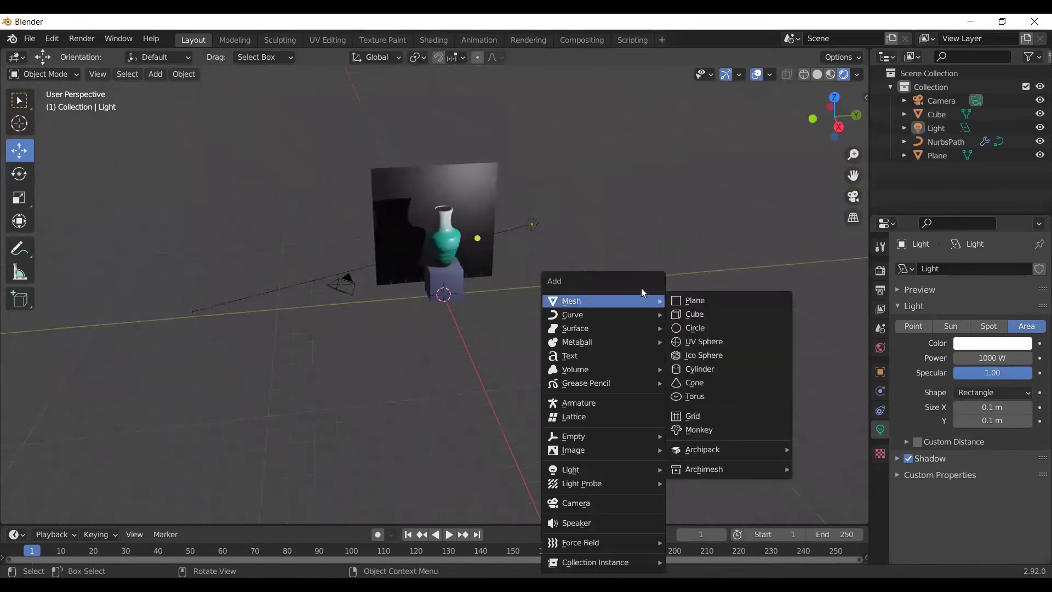
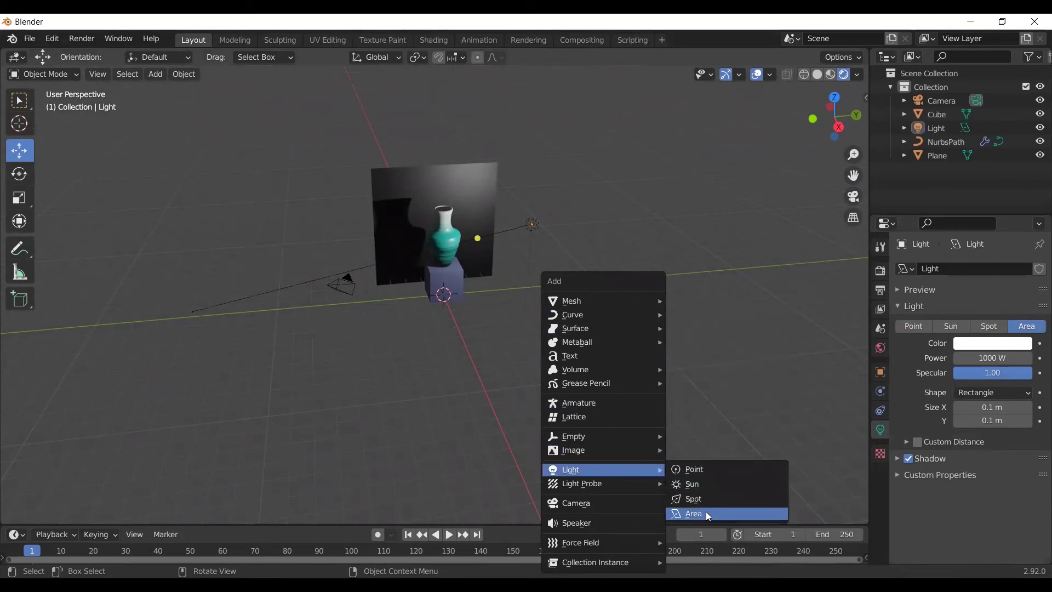
Add an area light and raise it beside the pedestal
click(706, 514)
mouse_move(571, 387)
middle_down()
mouse_move(690, 449)
mouse_move(477, 278)
middle_up()
drag(433, 245, 410, 378)
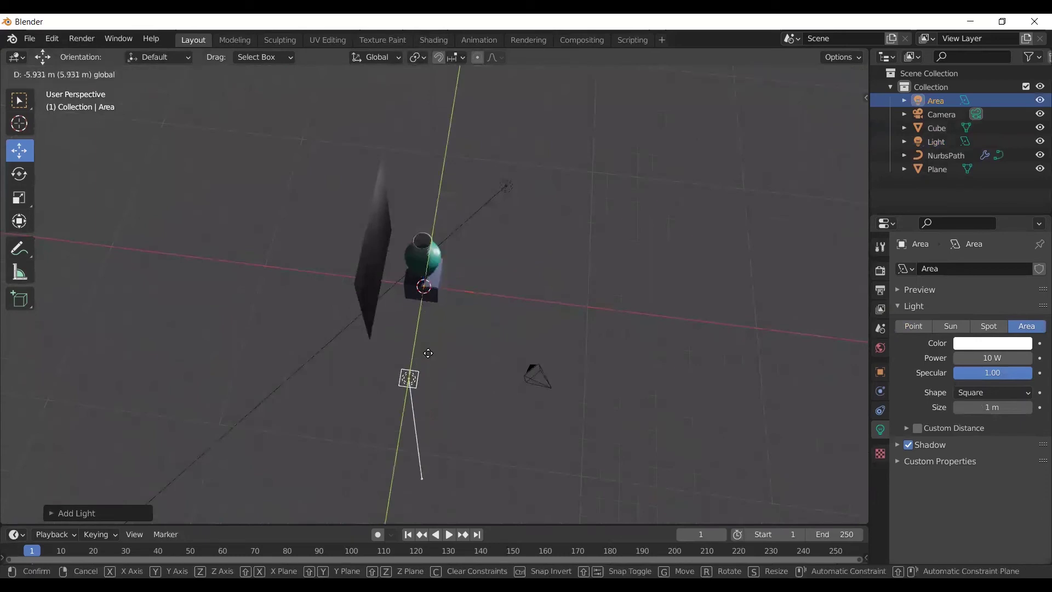
mouse_move(630, 355)
middle_down()
mouse_move(529, 273)
mouse_move(595, 295)
middle_up()
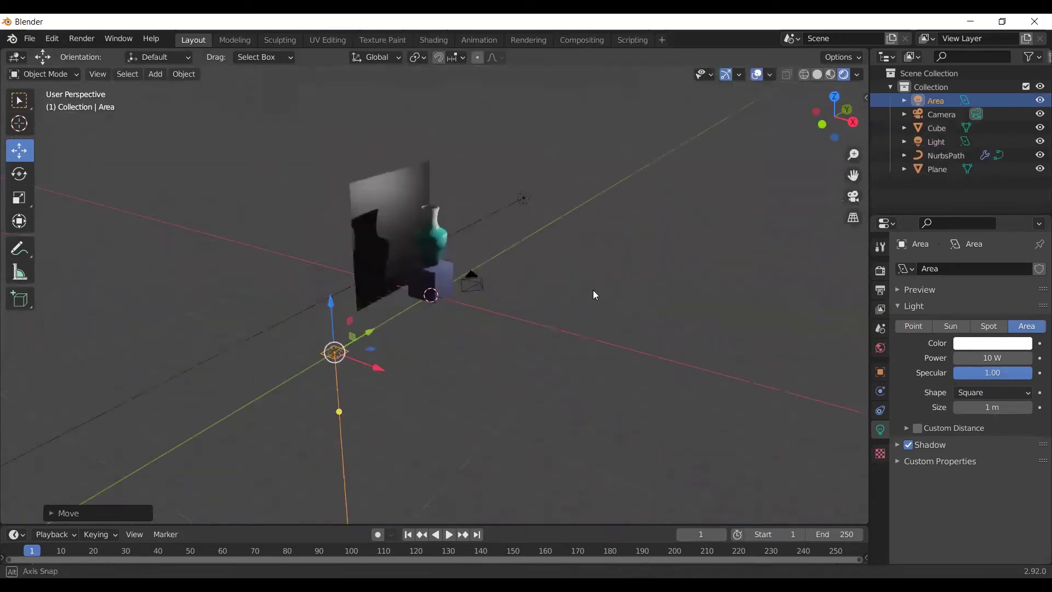
key(g)
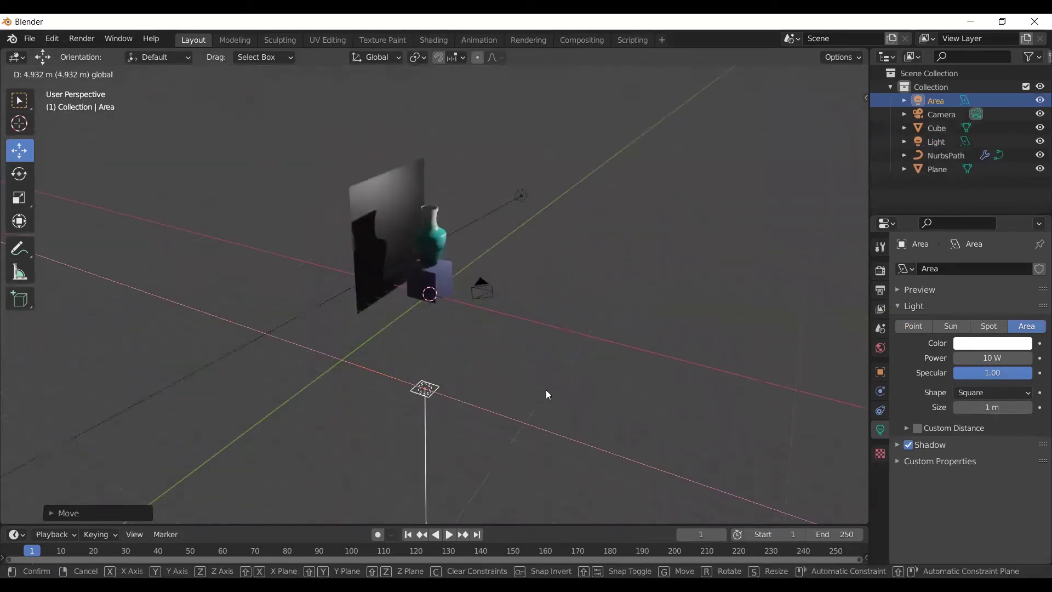
click(546, 390)
middle_drag(546, 390, 621, 350)
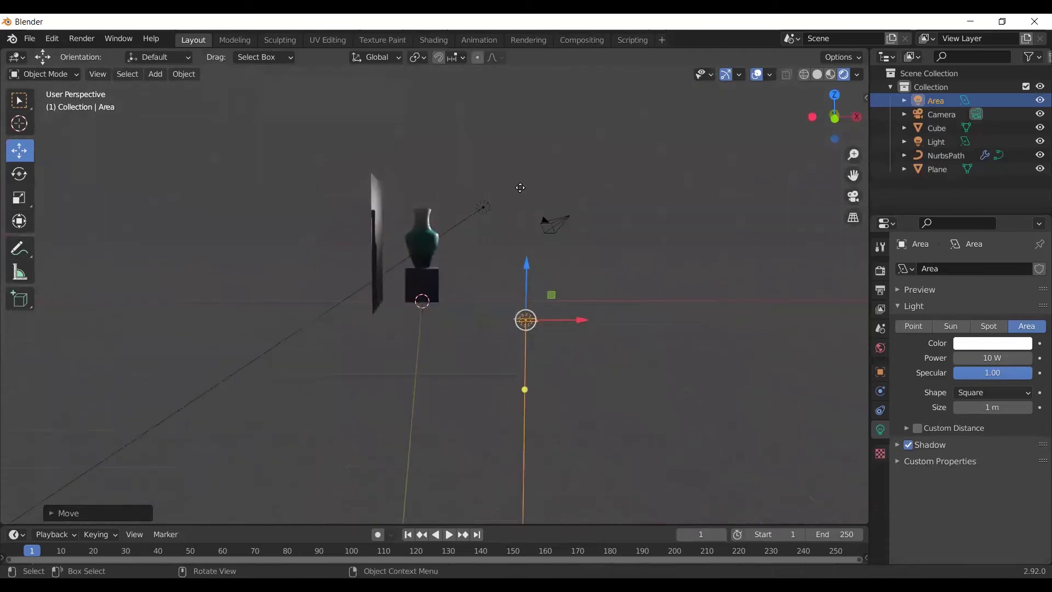
drag(525, 264, 521, 163)
middle_drag(735, 232, 436, 313)
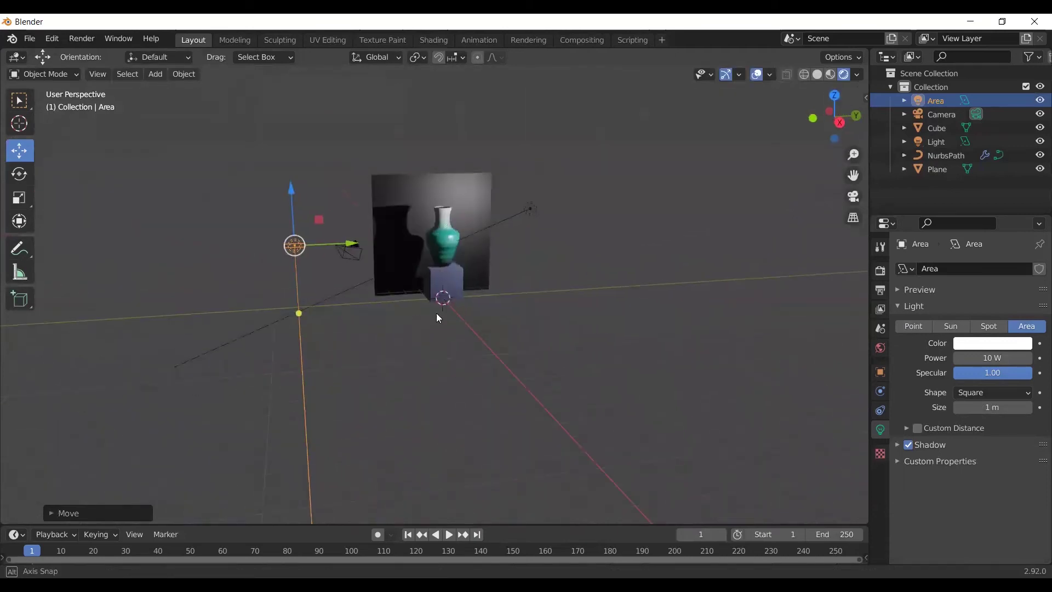
Rotate the area light so it points at the vase, then check the lighting
drag(300, 313, 440, 245)
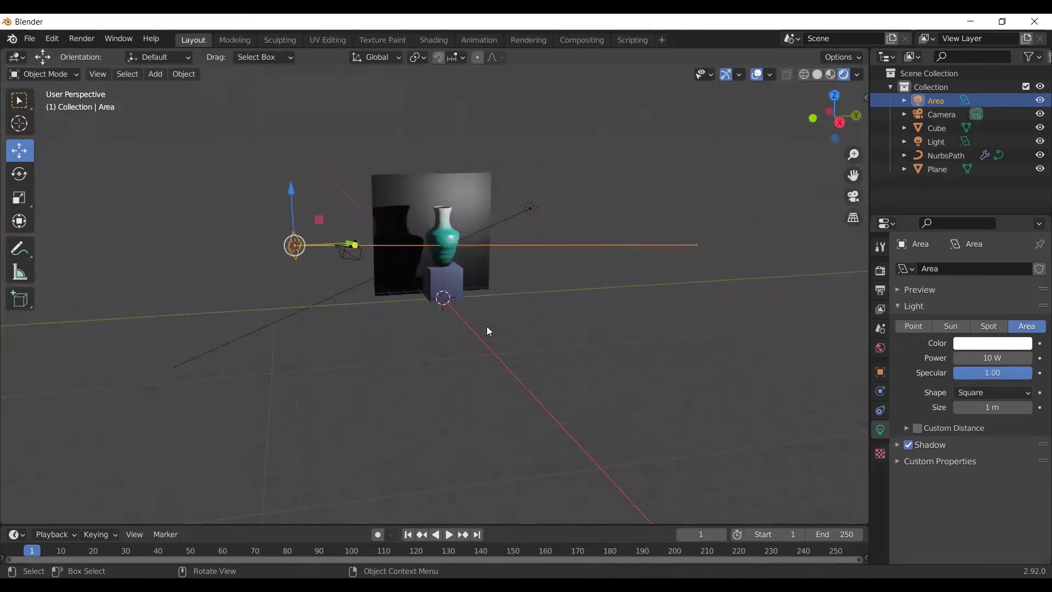
mouse_move(486, 327)
middle_down()
mouse_move(513, 413)
mouse_move(469, 346)
mouse_move(401, 373)
middle_up()
drag(386, 346, 435, 271)
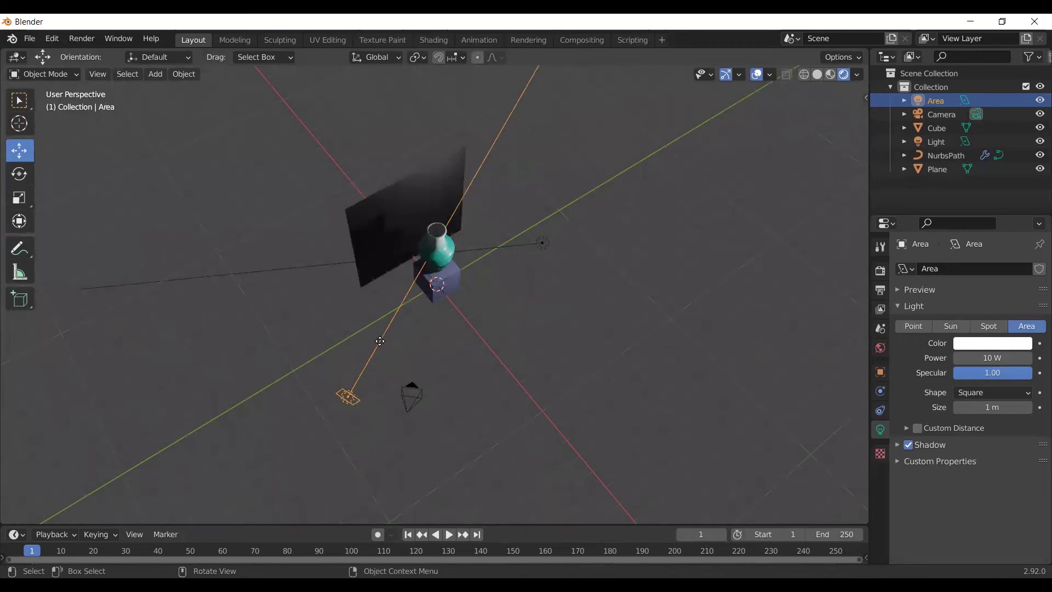
mouse_move(522, 400)
middle_down()
mouse_move(479, 305)
mouse_move(618, 312)
middle_up()
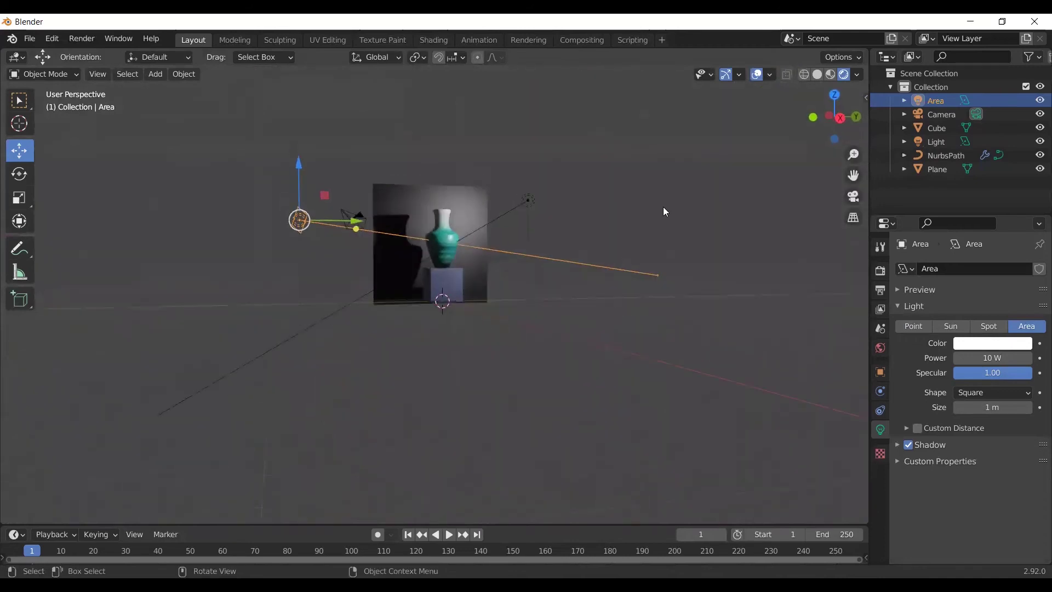
drag(685, 183, 744, 246)
middle_drag(744, 249, 734, 274)
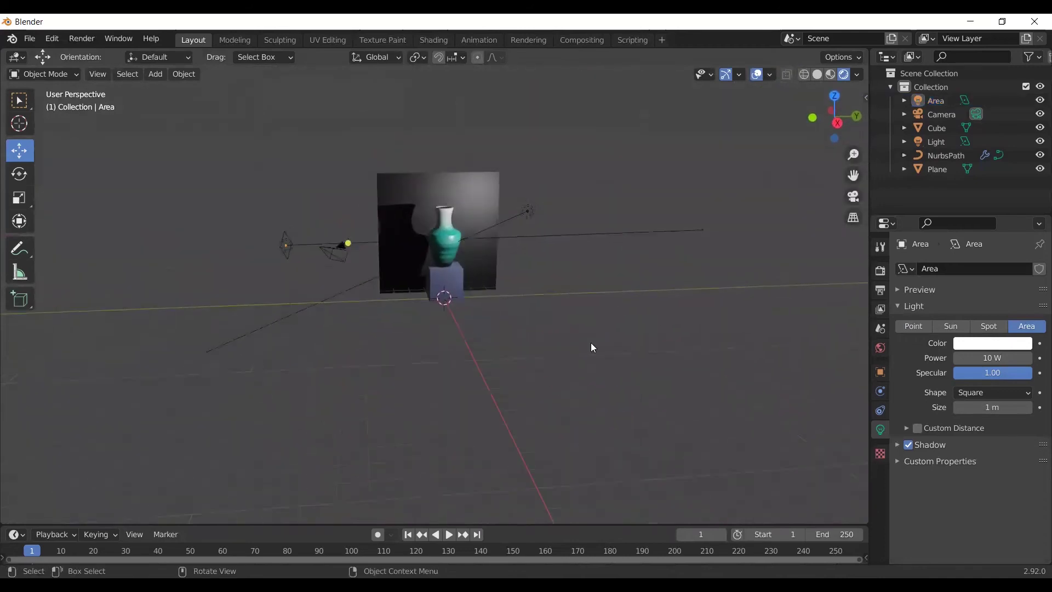
mouse_move(378, 353)
middle_down()
mouse_move(387, 393)
mouse_move(349, 336)
middle_up()
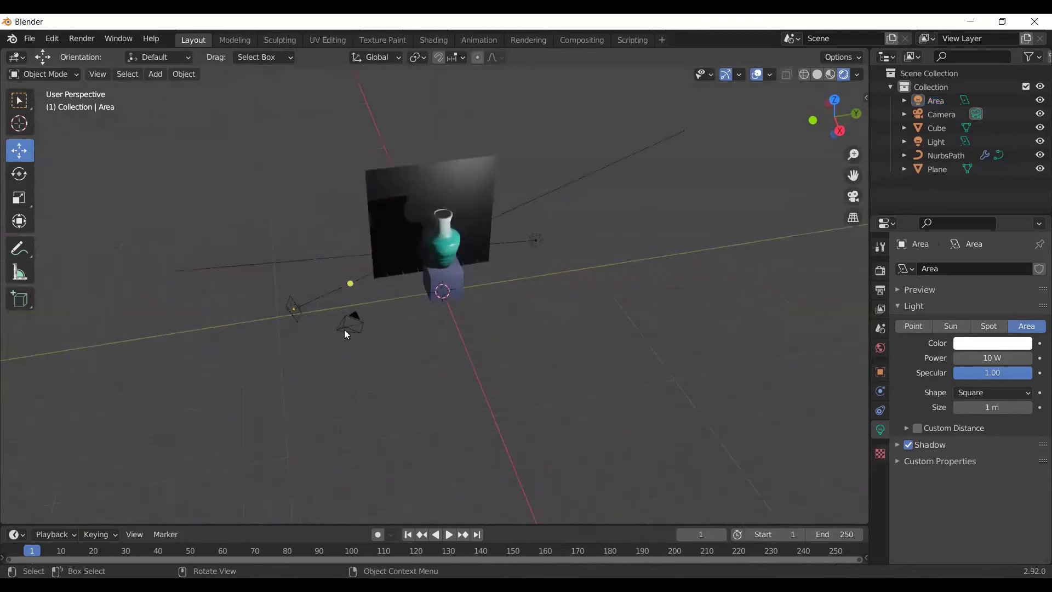
middle_drag(612, 403, 594, 376)
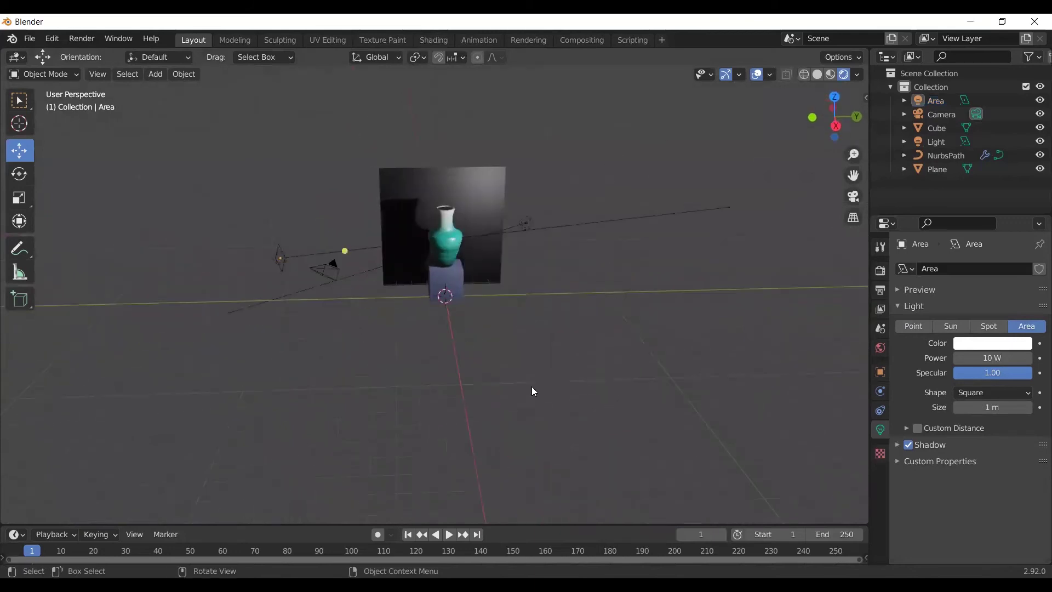
key(shift+a)
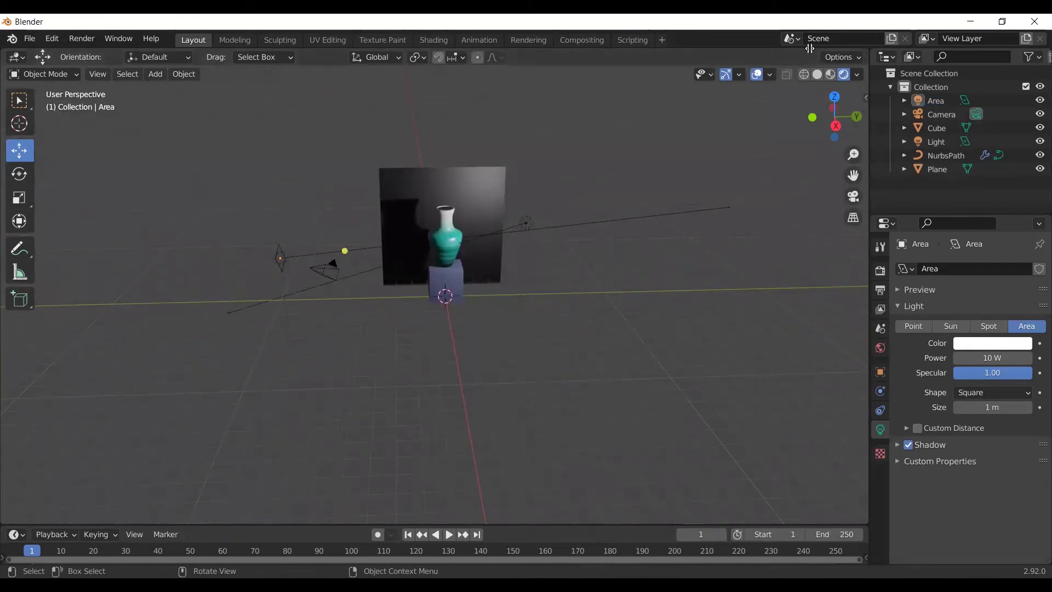
Split the 3D viewport, show the camera view on the right, and add a Bezier circle
drag(810, 48, 544, 81)
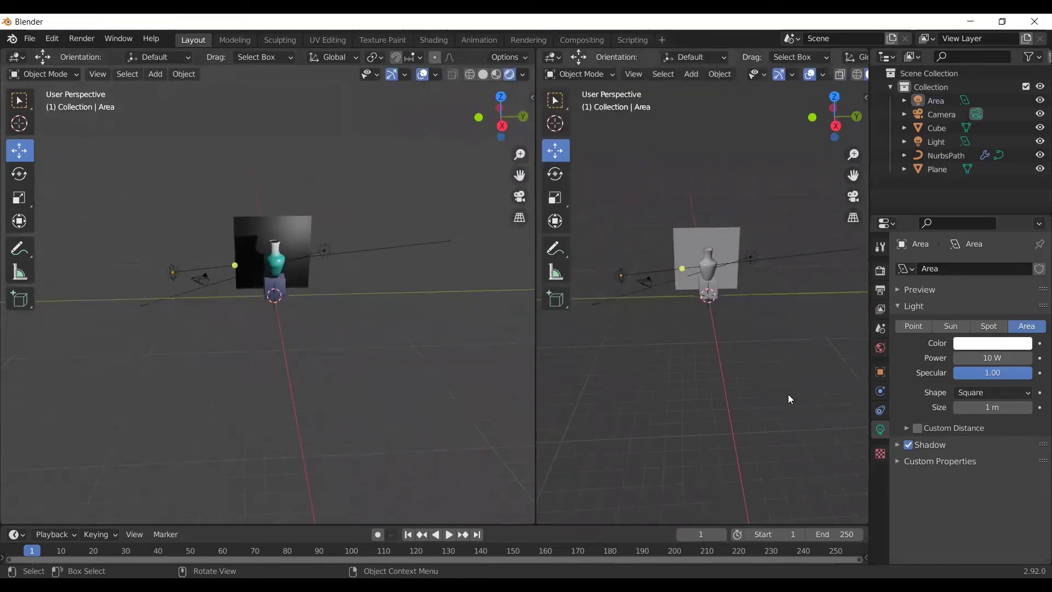
key(KP_0)
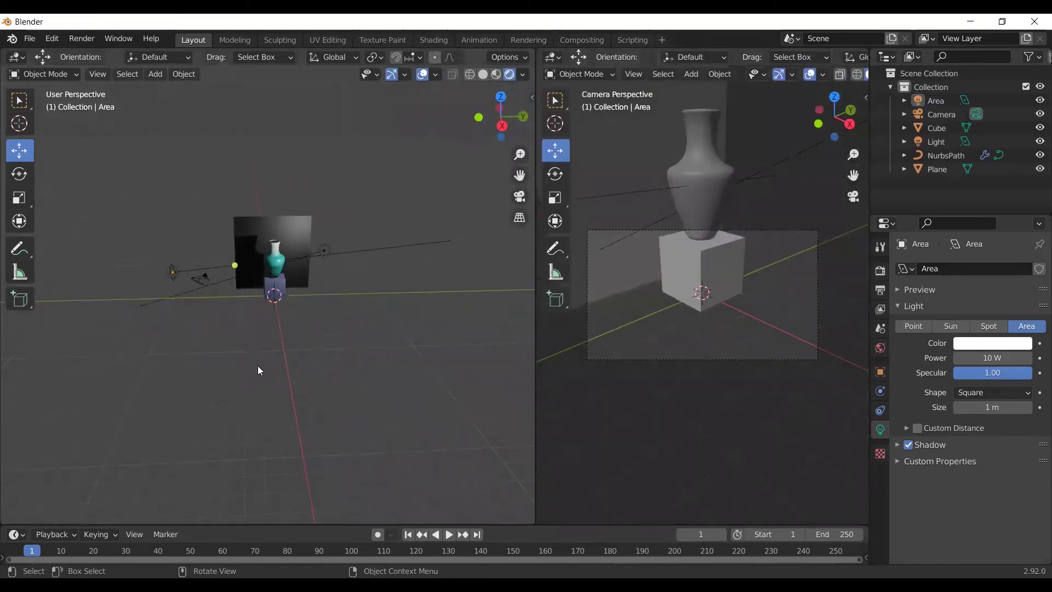
key(shift+a)
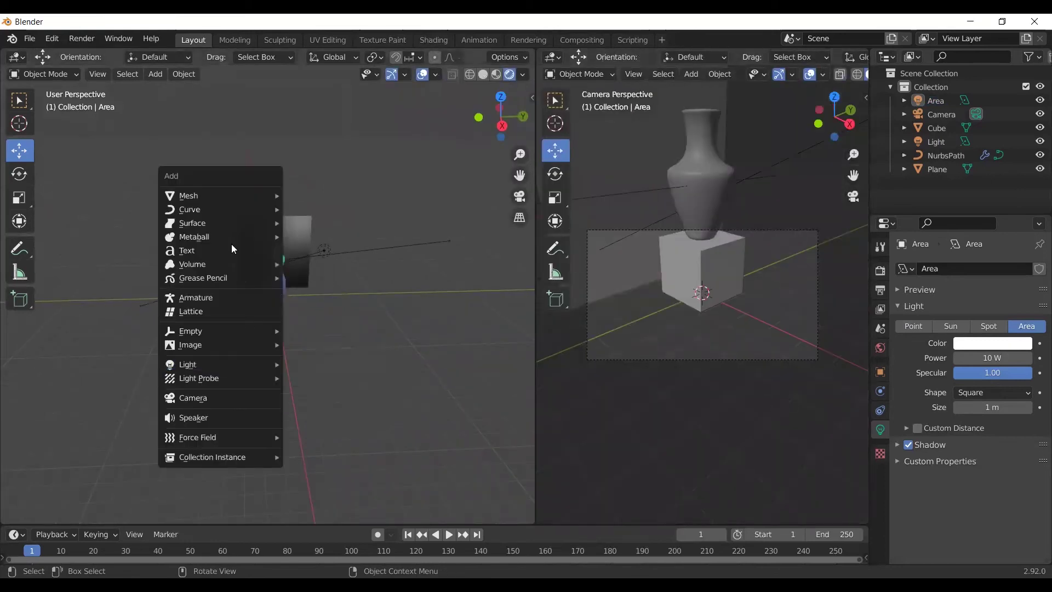
mouse_move(189, 209)
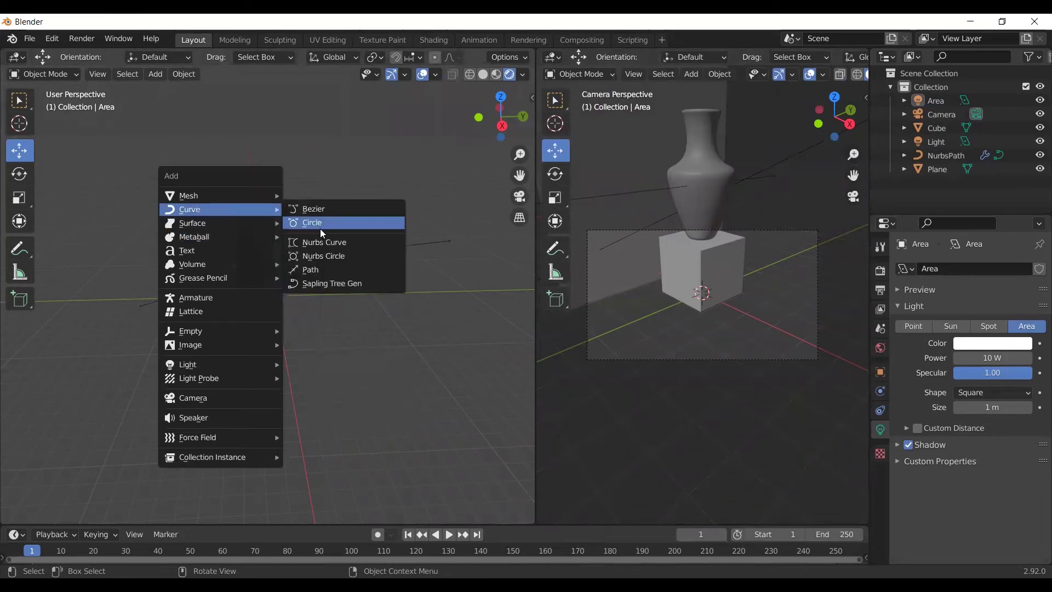
click(320, 228)
Scale the Bezier circle up and raise it to the vase's mid-height
middle_drag(355, 349, 392, 429)
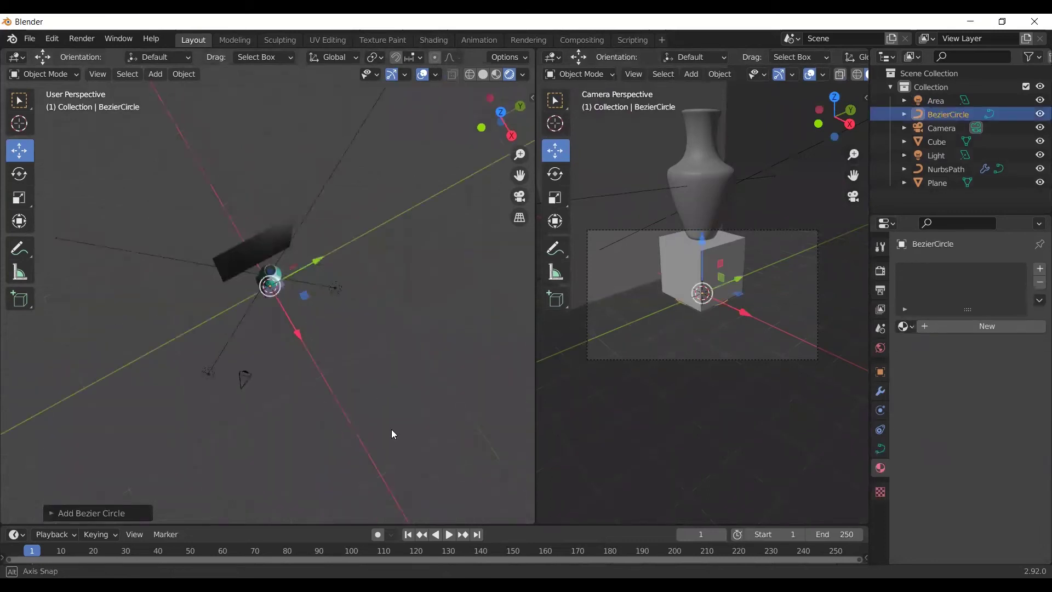
key(s)
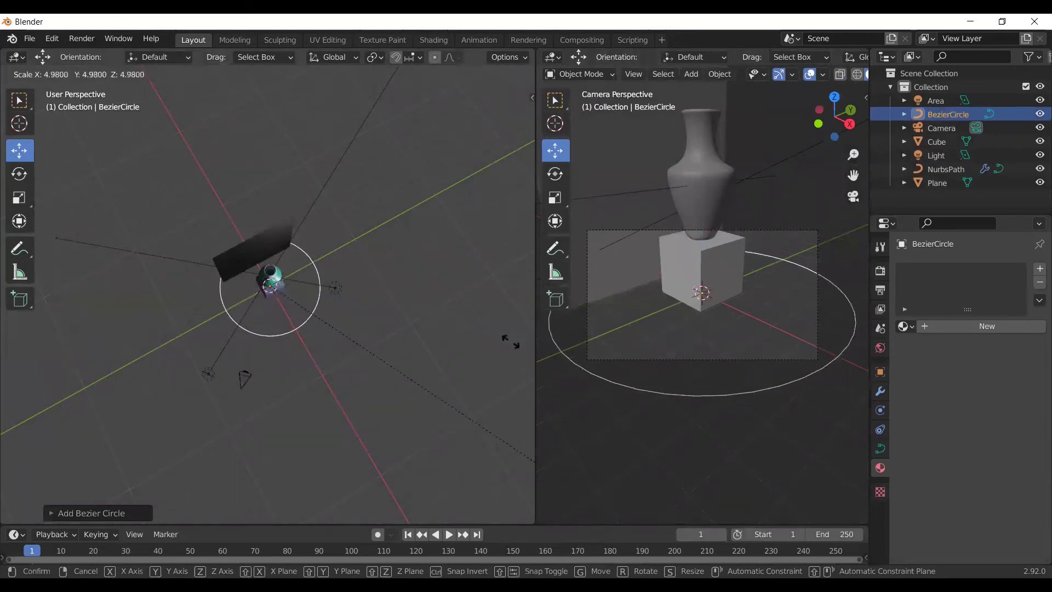
click(232, 436)
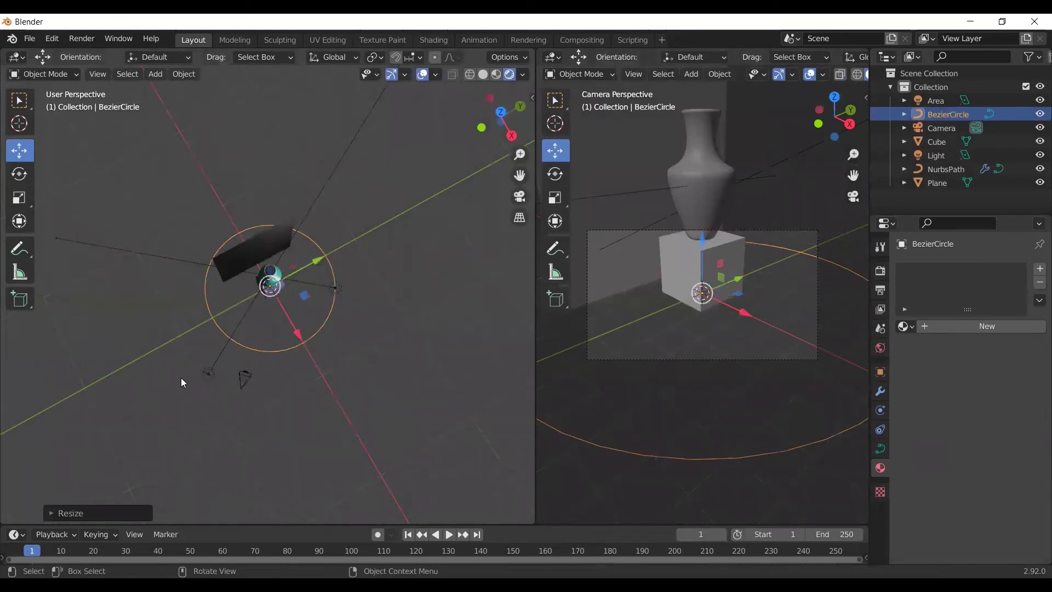
mouse_move(295, 377)
middle_down()
mouse_move(258, 244)
mouse_move(235, 288)
middle_up()
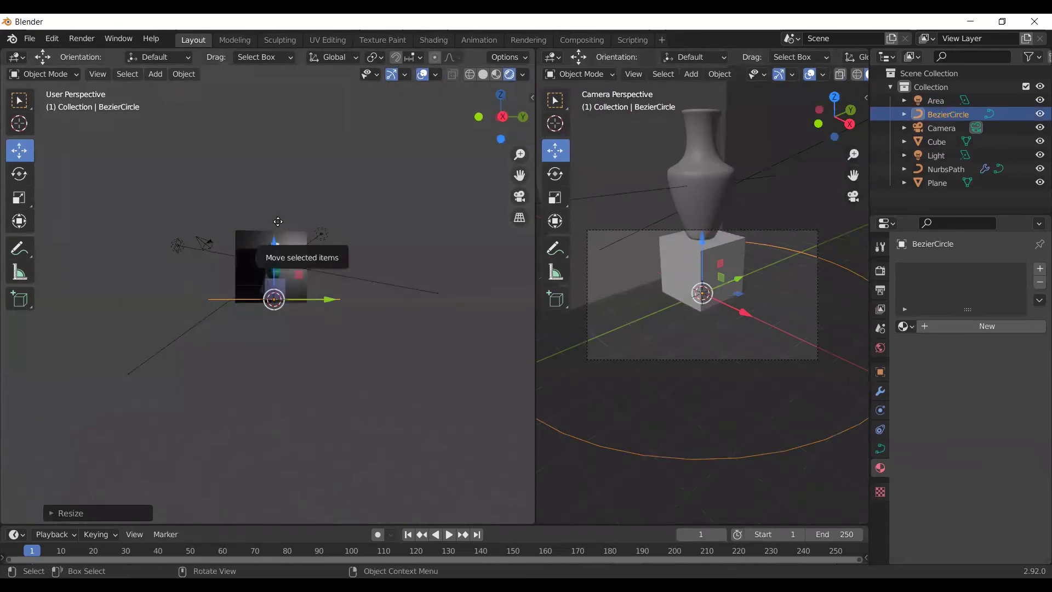
mouse_move(280, 234)
mouse_down()
mouse_move(283, 193)
mouse_move(286, 209)
mouse_up()
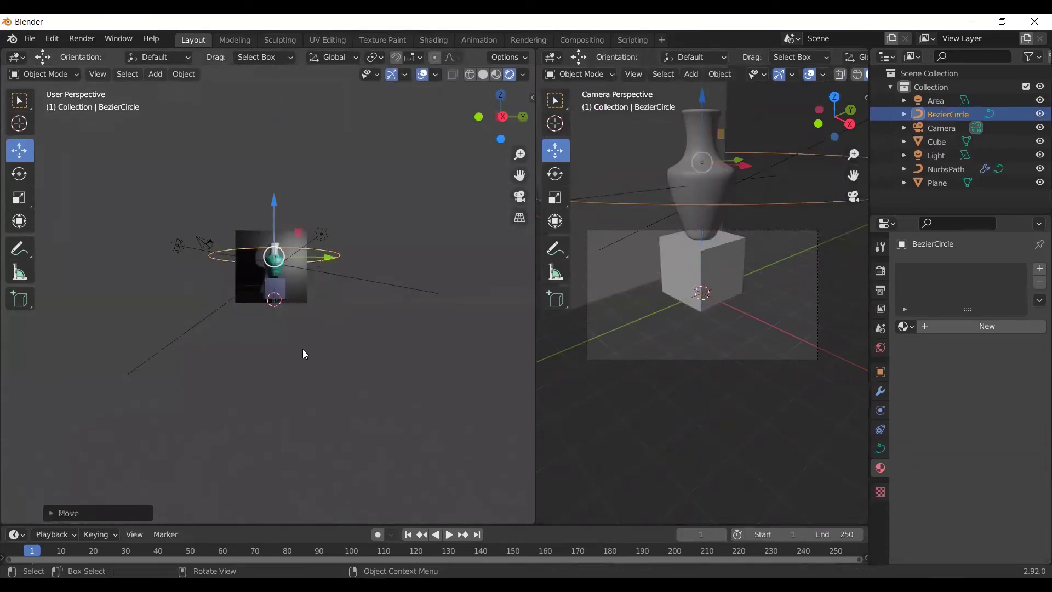
mouse_move(303, 351)
middle_down()
mouse_move(303, 399)
mouse_move(258, 390)
middle_up()
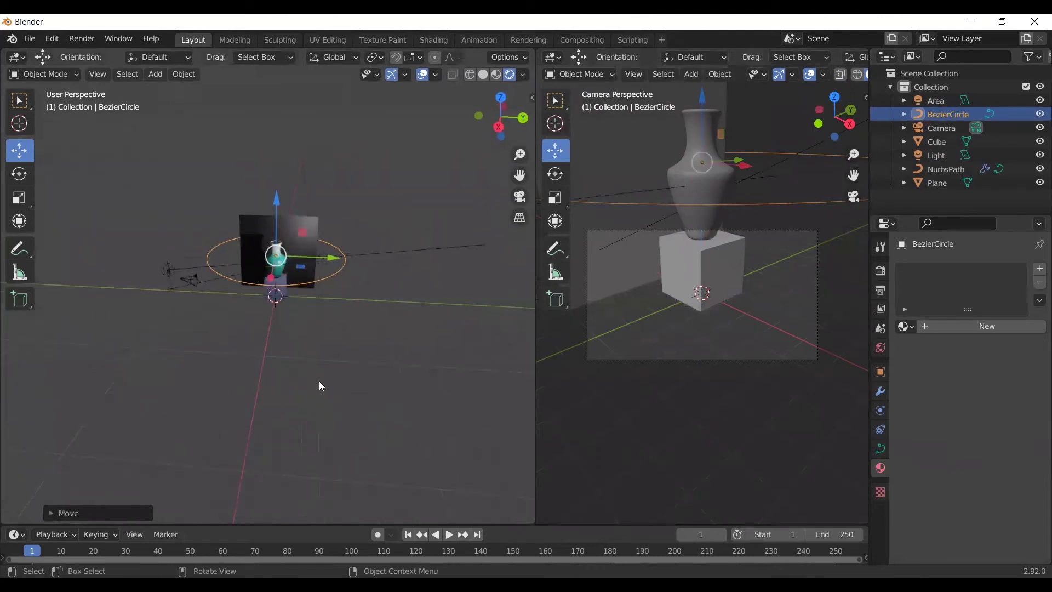
scroll(340, 373, up, 1)
scroll(354, 363, up, 3)
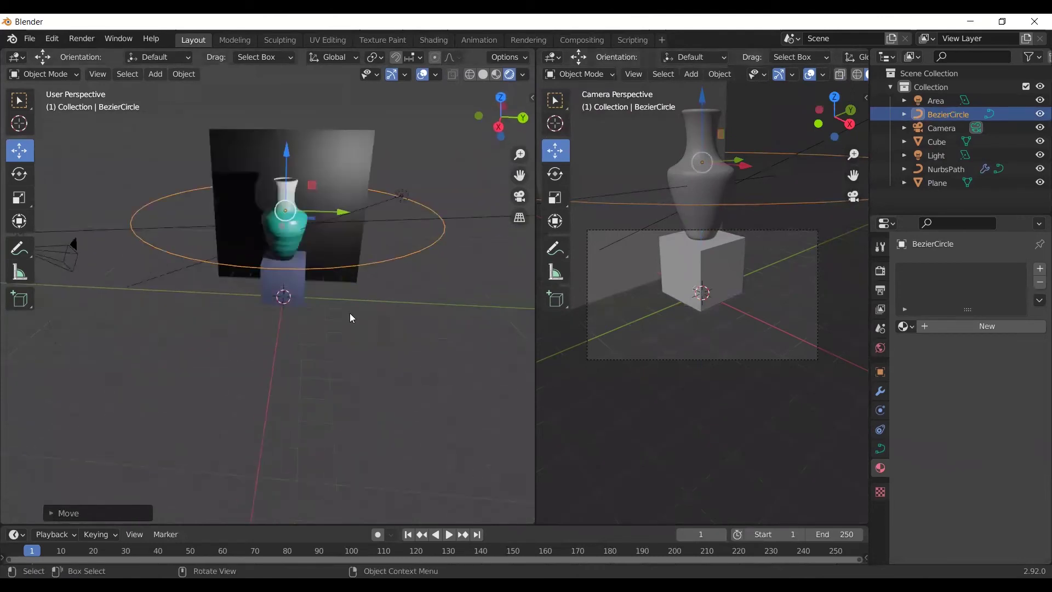
scroll(164, 299, up, 1)
scroll(75, 278, down, 1)
scroll(75, 278, down, 3)
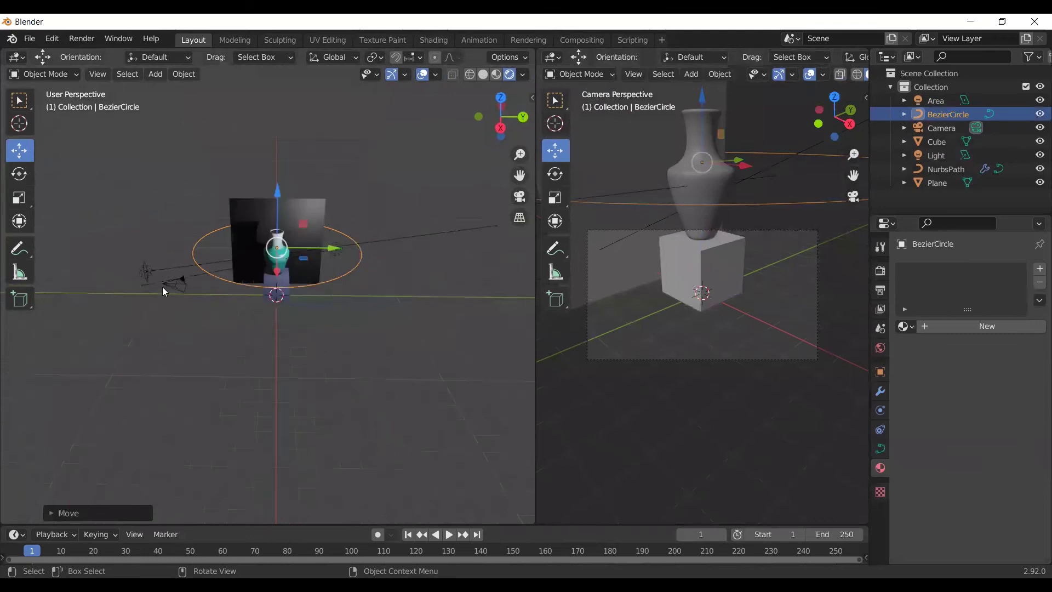
Select the camera and set its location fields to 0
click(172, 285)
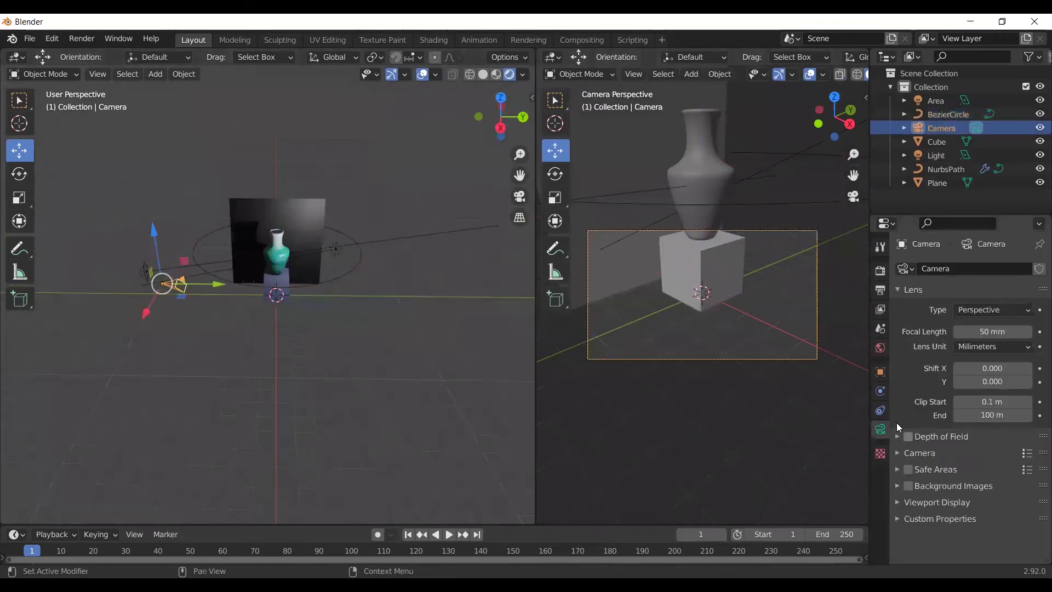
click(881, 390)
click(881, 411)
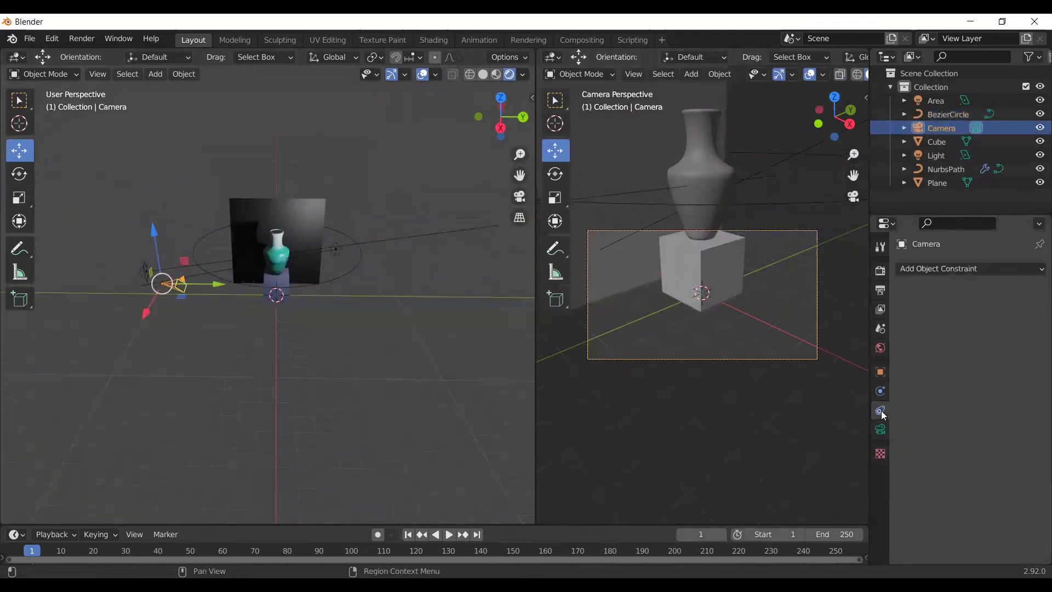
click(880, 371)
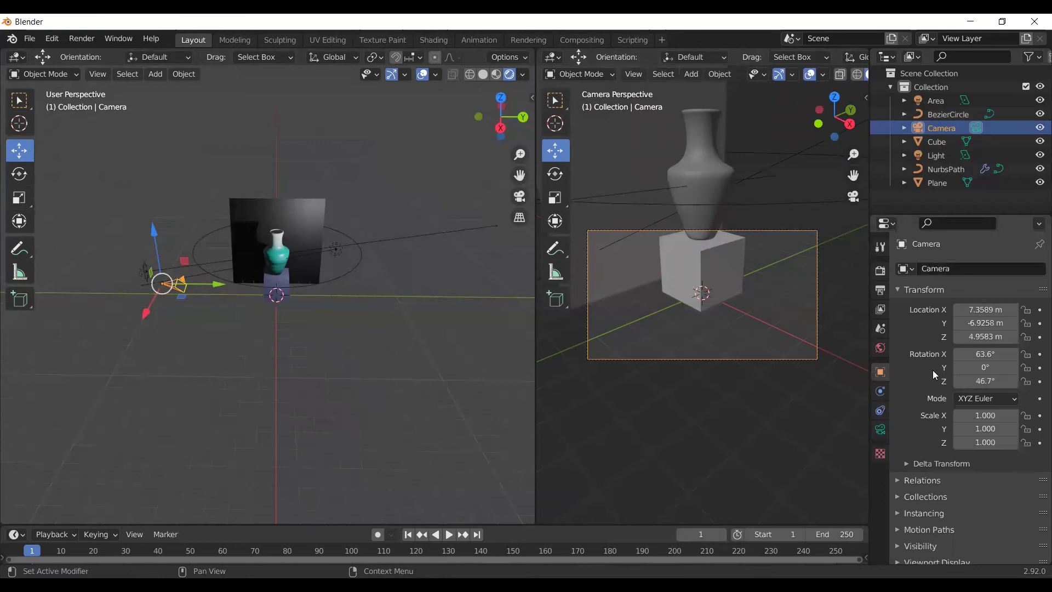
click(993, 311)
click(992, 324)
text(0)
key(Return)
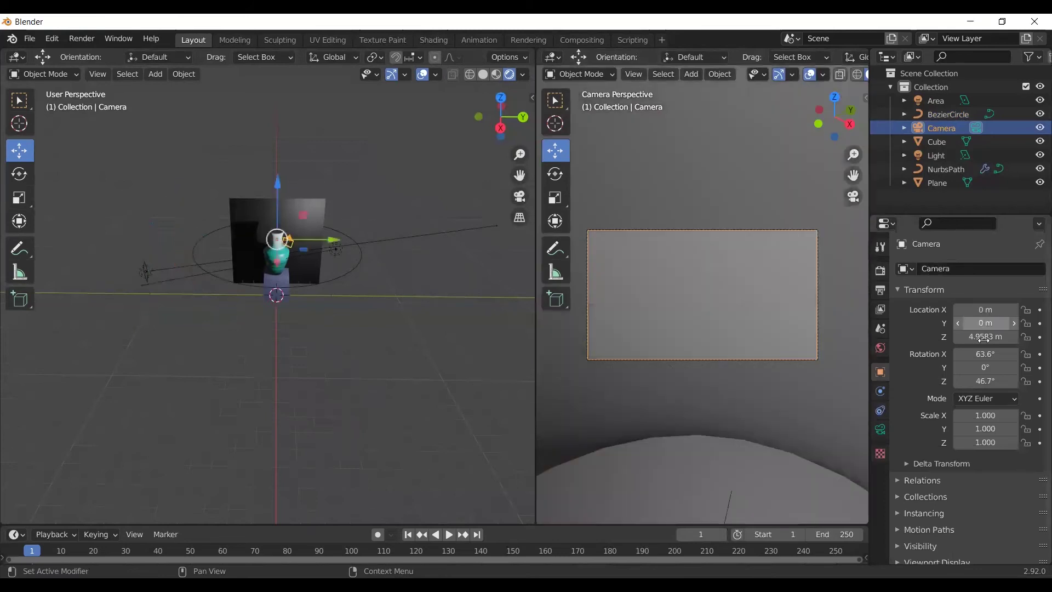
click(984, 337)
text(0)
key(Return)
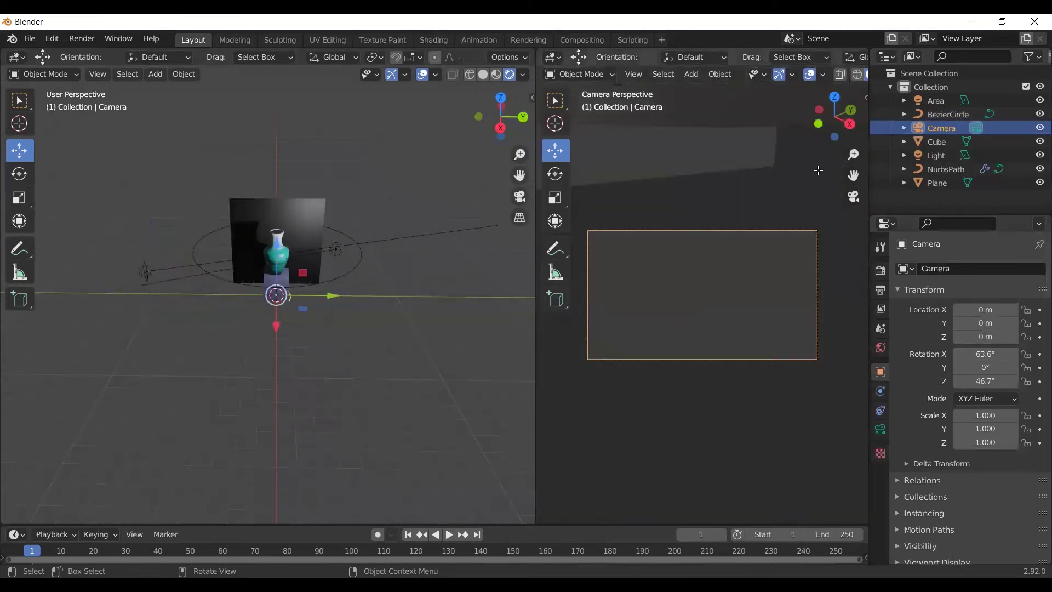
Widen the properties panel and set the camera's X and Y rotation to 0
scroll(847, 102, down, 1)
scroll(808, 146, down, 1)
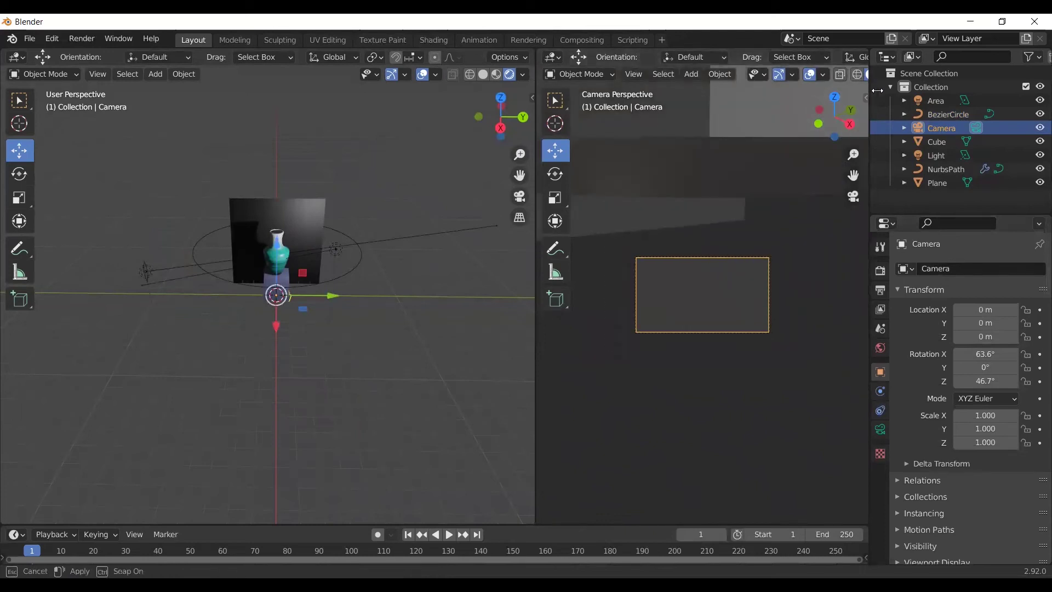
drag(870, 88, 895, 97)
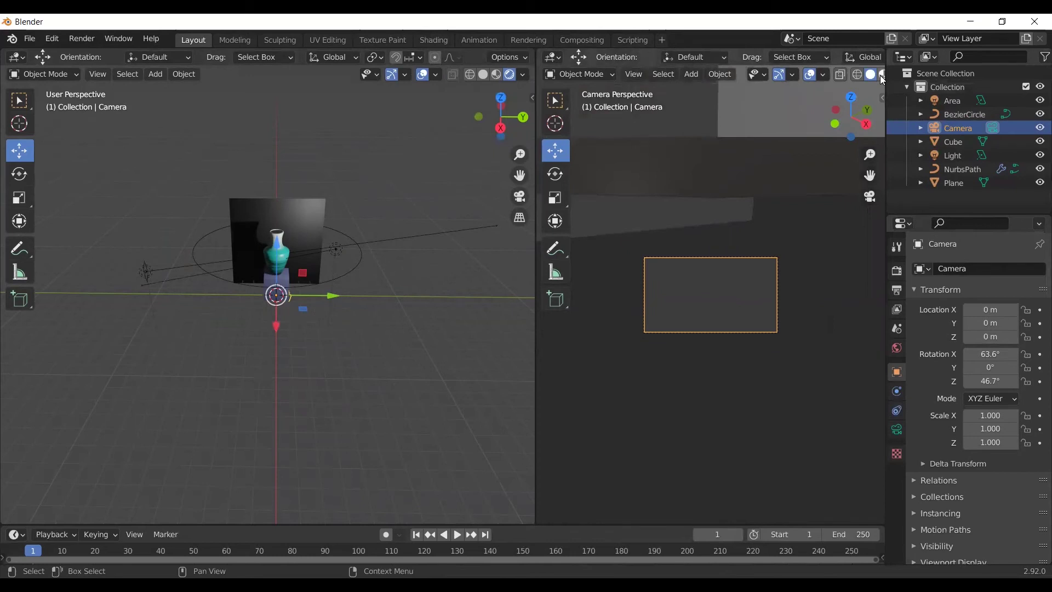
drag(894, 87, 910, 86)
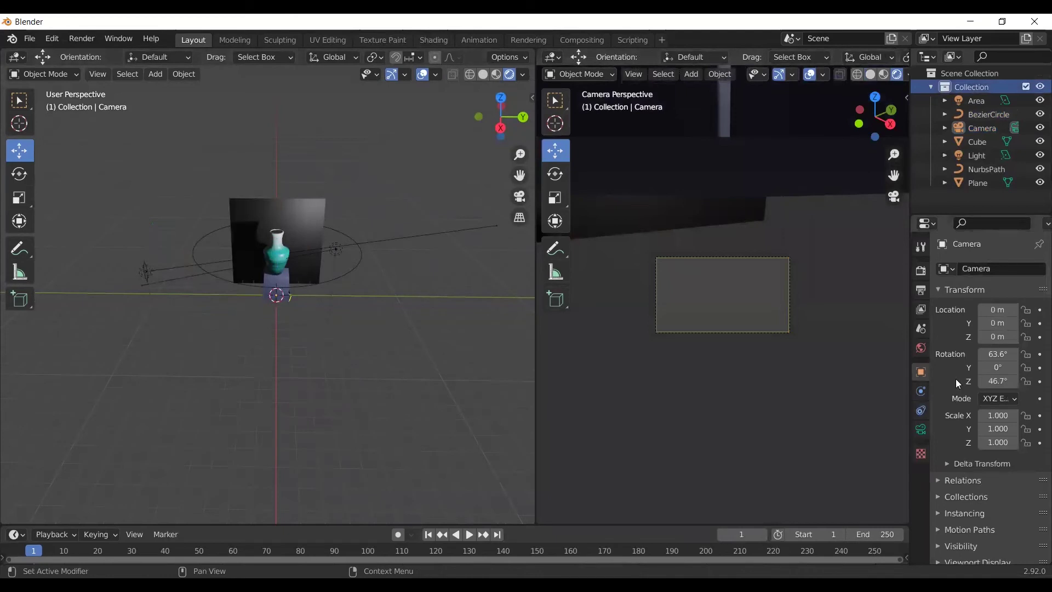
click(1002, 354)
text(0)
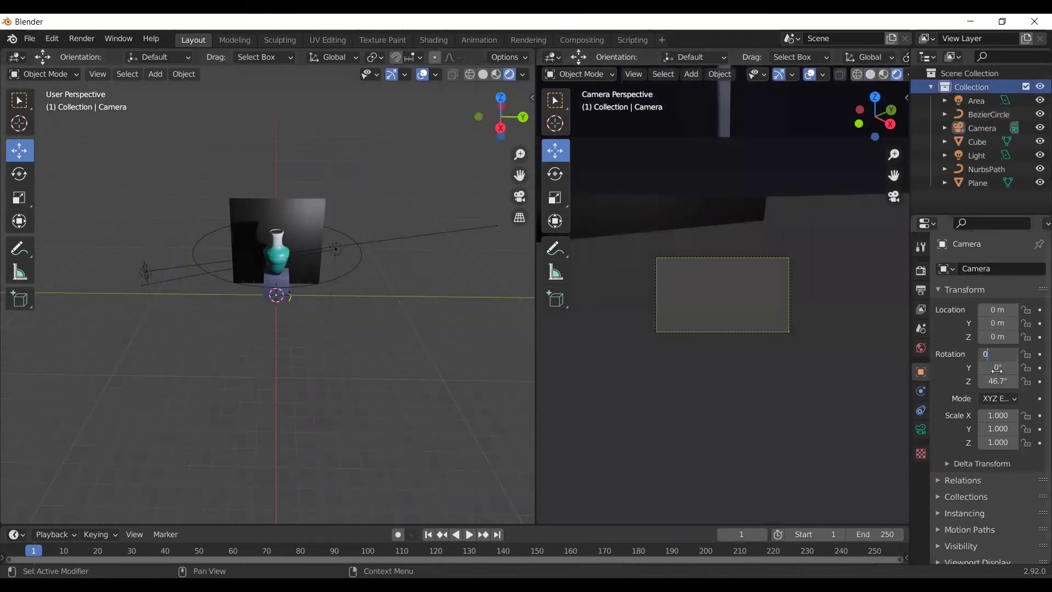
key(Return)
key(Return)
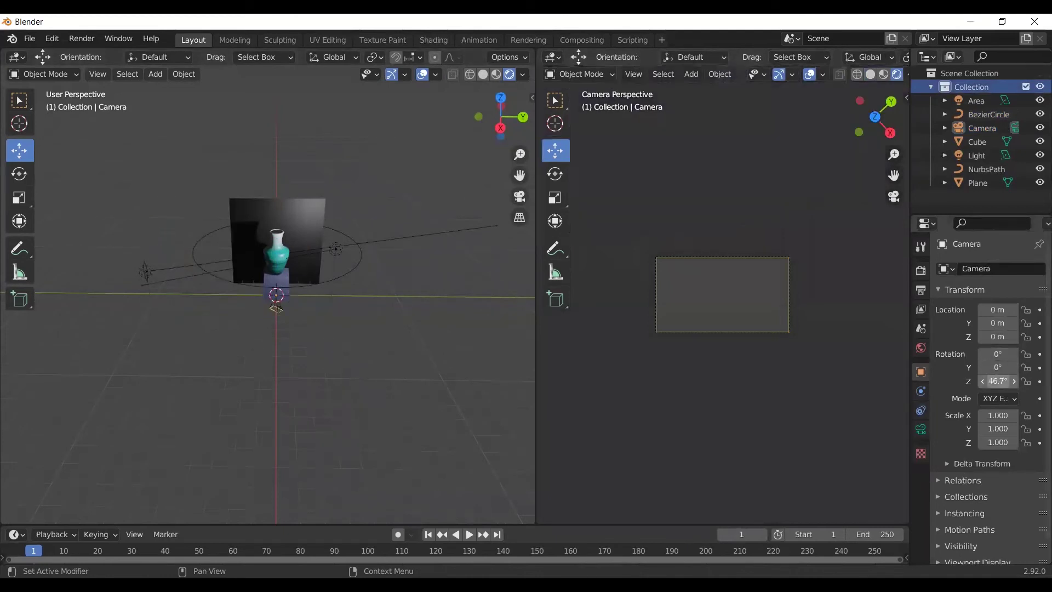
text(0)
key(Return)
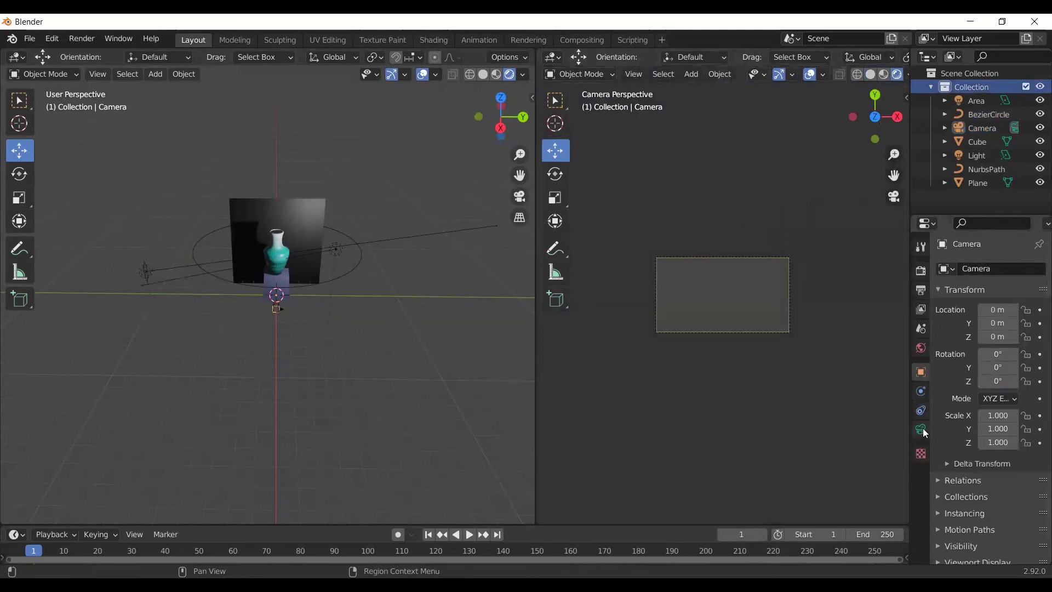
Add a Follow Path constraint to the camera and start choosing its target
click(921, 430)
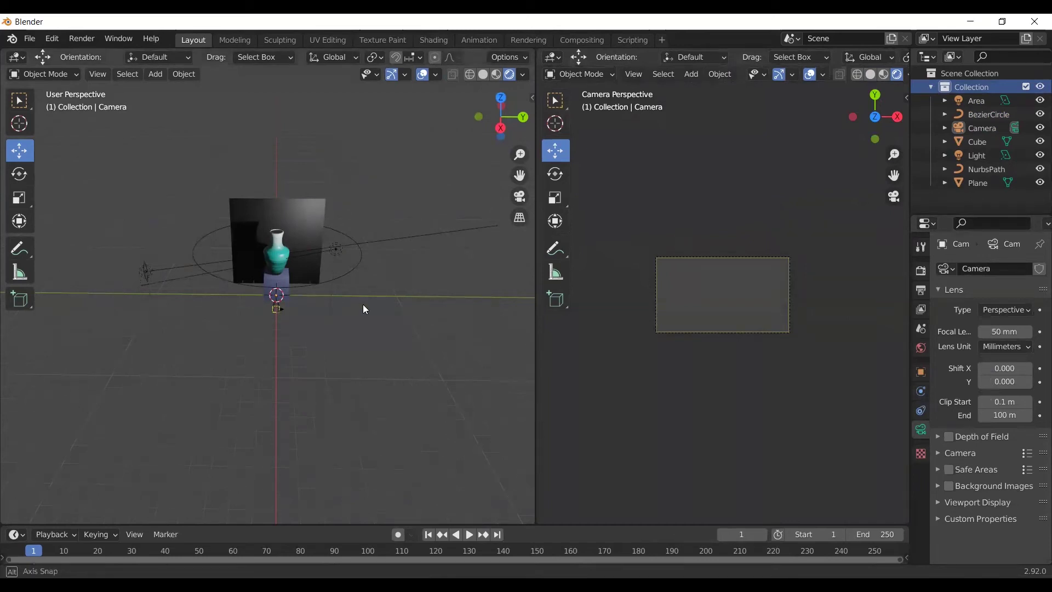
middle_drag(362, 304, 360, 295)
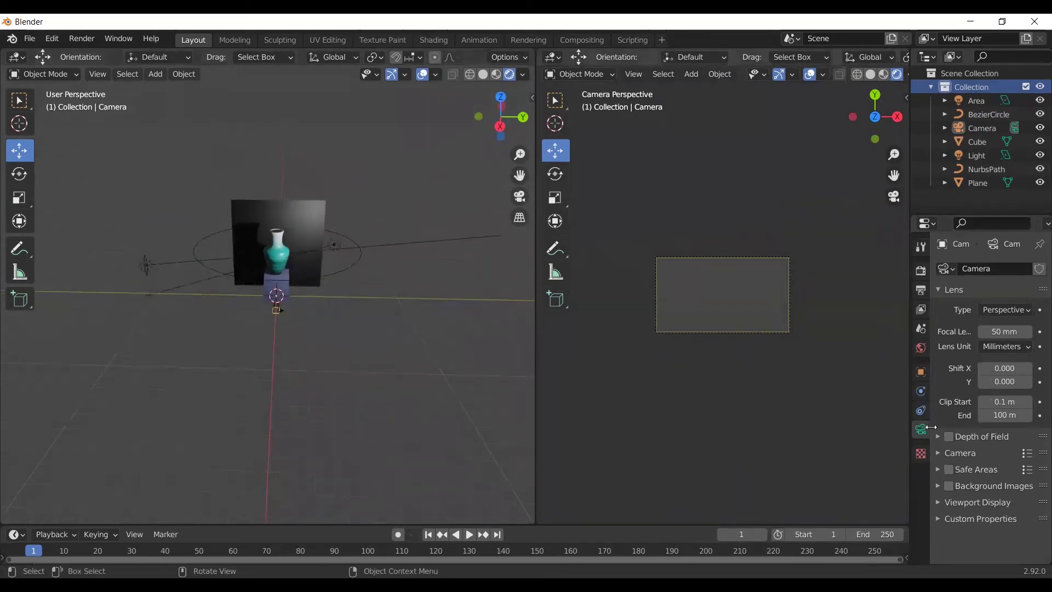
click(917, 386)
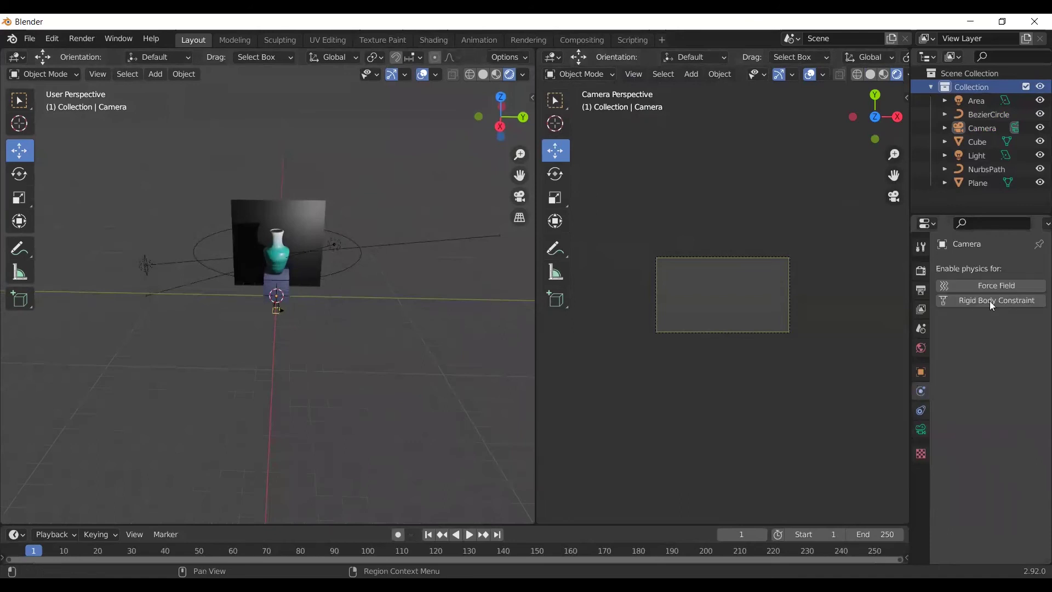
click(923, 403)
click(1009, 267)
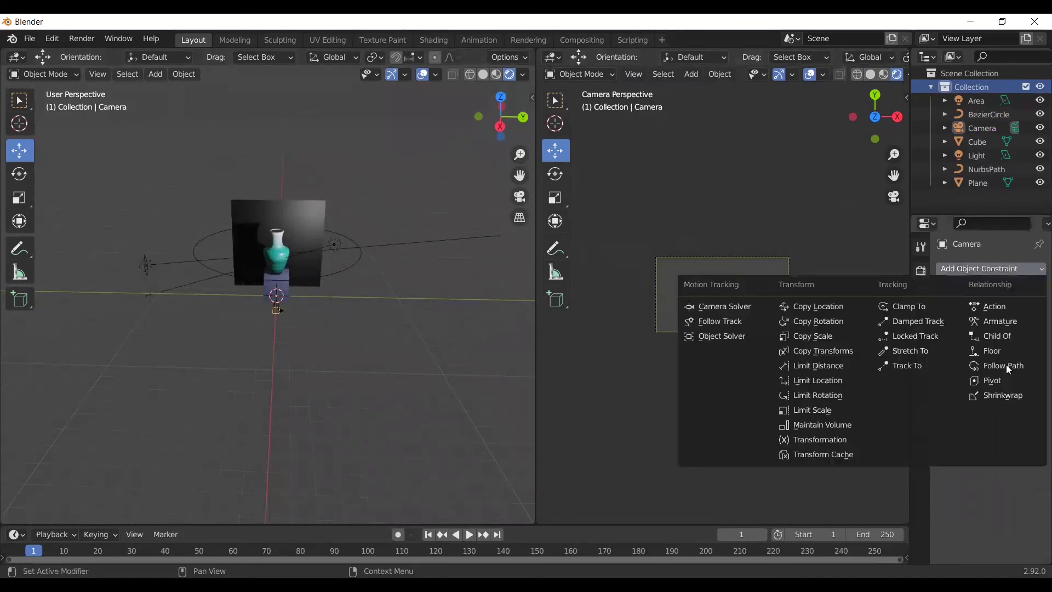
click(1005, 366)
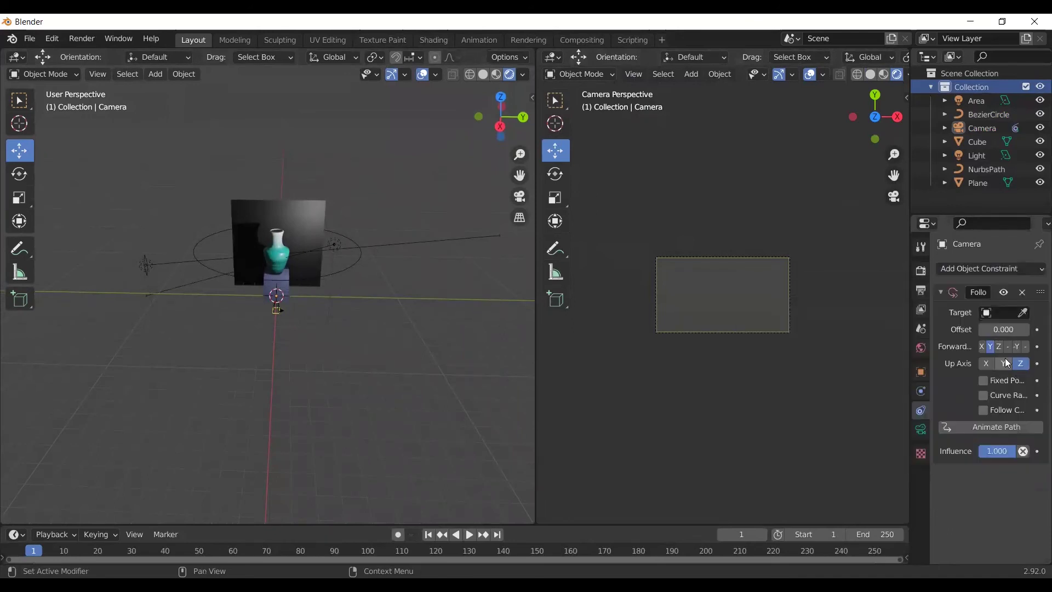
click(1000, 312)
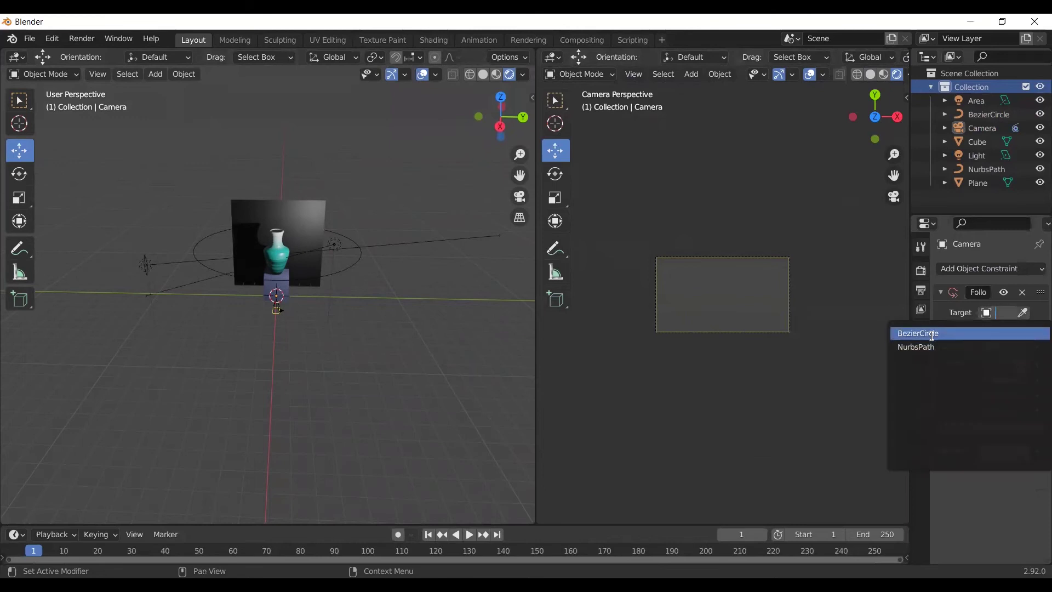
Target BezierCircle with Animate Path on, and add a Track To constraint aimed at NurbsPath
click(932, 338)
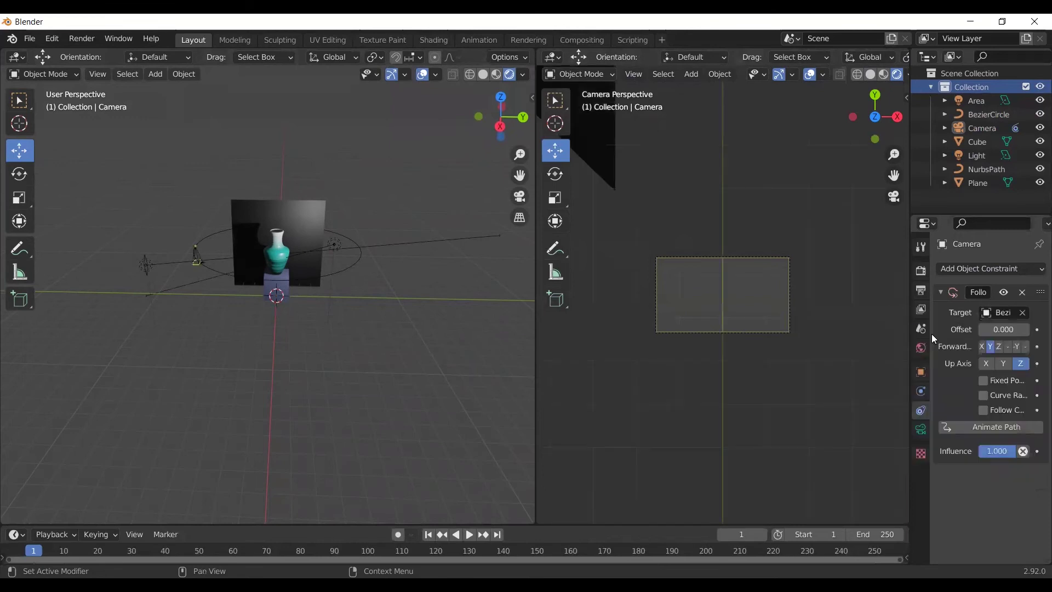
click(990, 425)
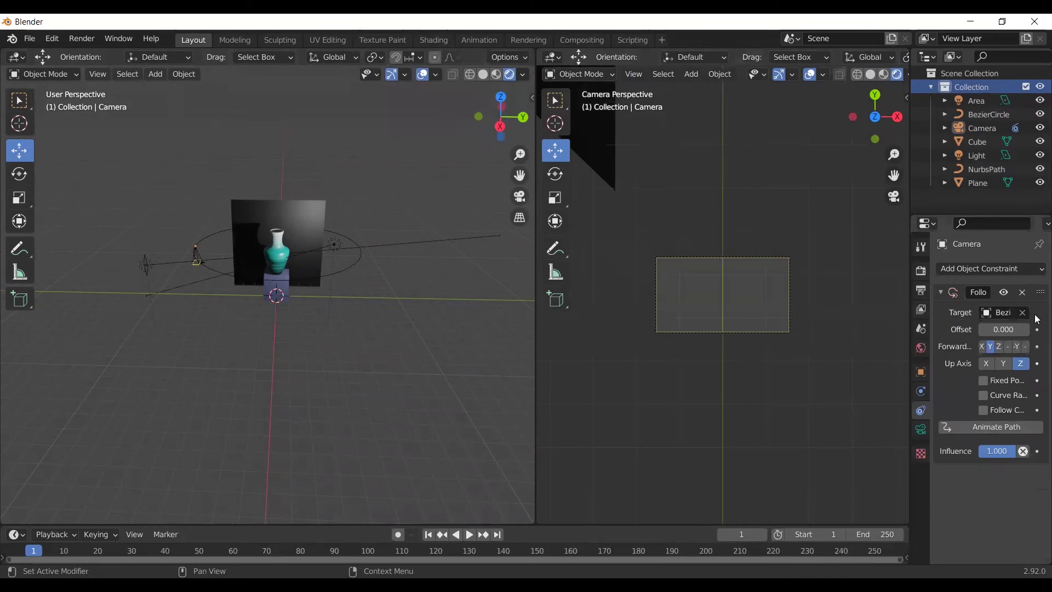
click(1031, 271)
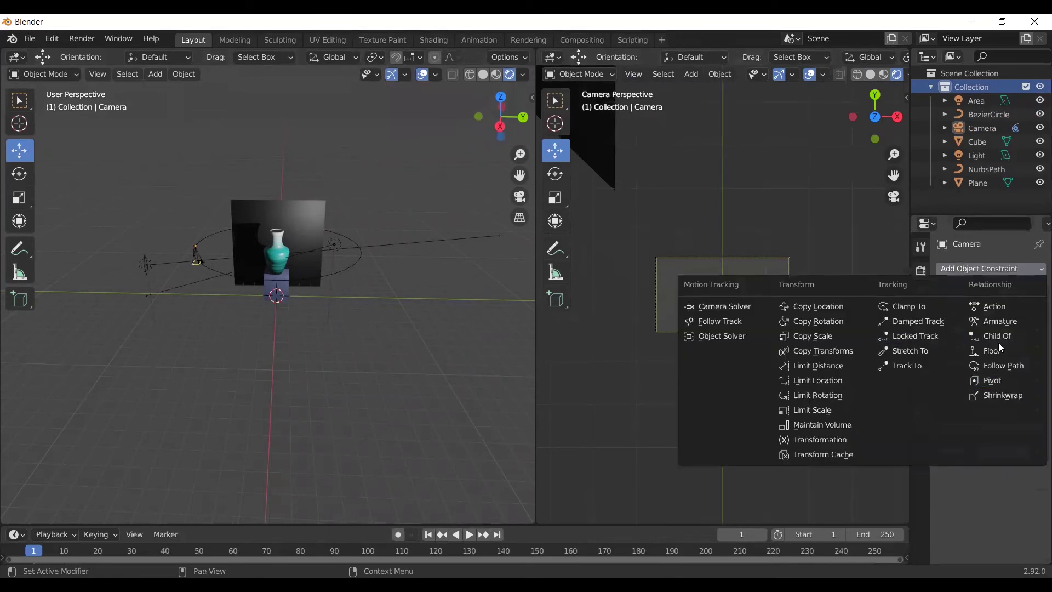
click(922, 366)
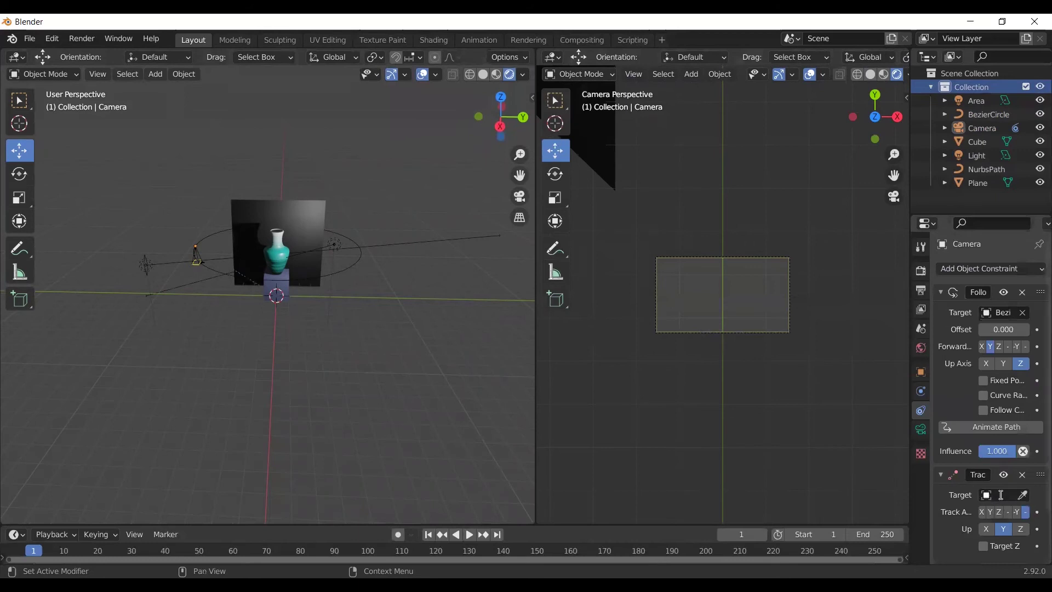
click(1000, 494)
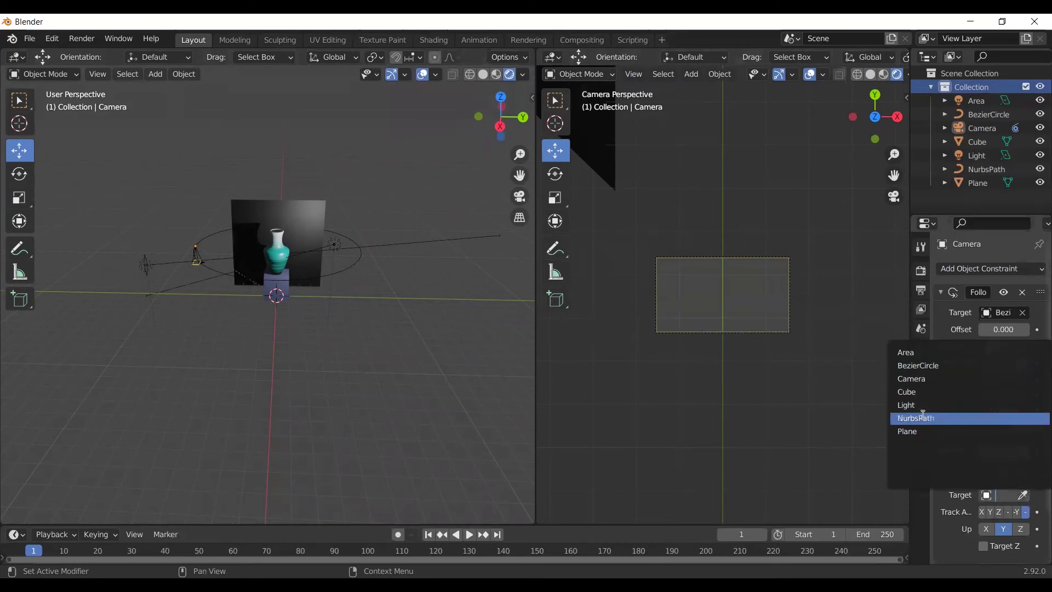
click(926, 417)
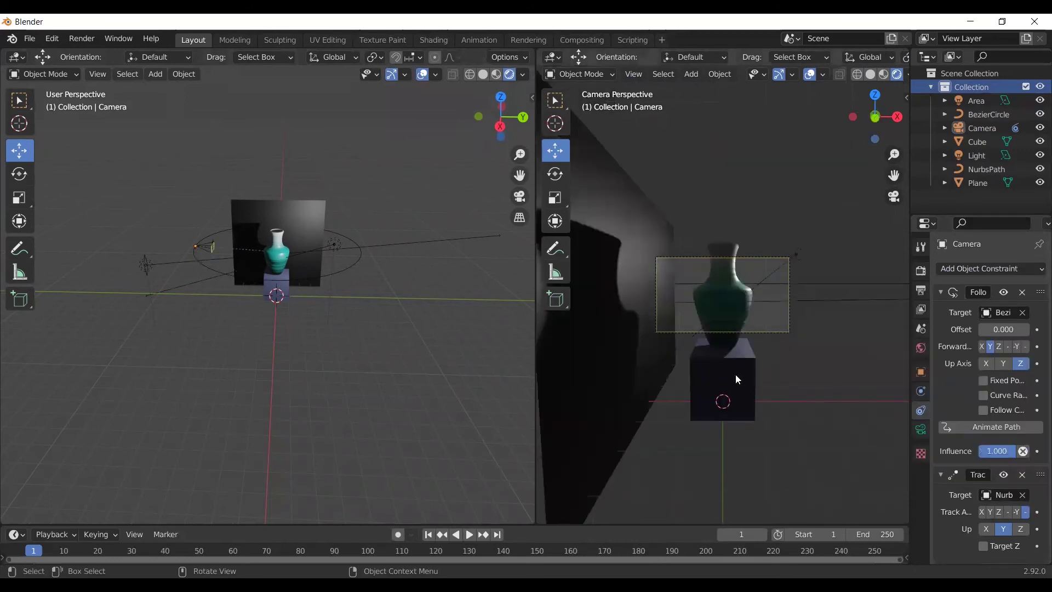
Drag the Follow Path offset to about 16.3 to swing the camera around the vase
mouse_move(322, 305)
middle_down()
mouse_move(340, 338)
mouse_move(179, 283)
middle_up()
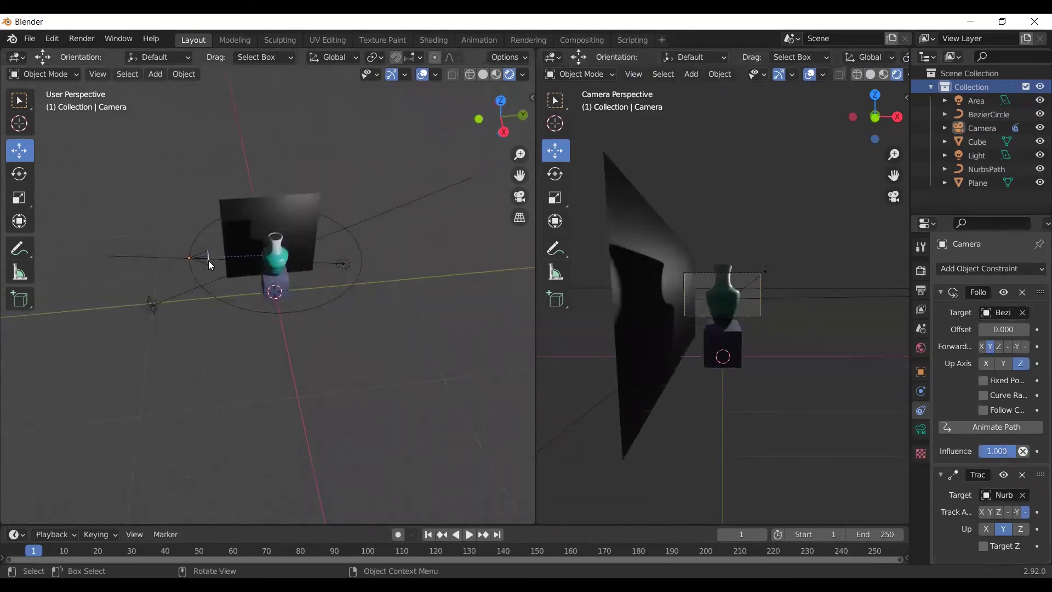
drag(204, 262, 200, 261)
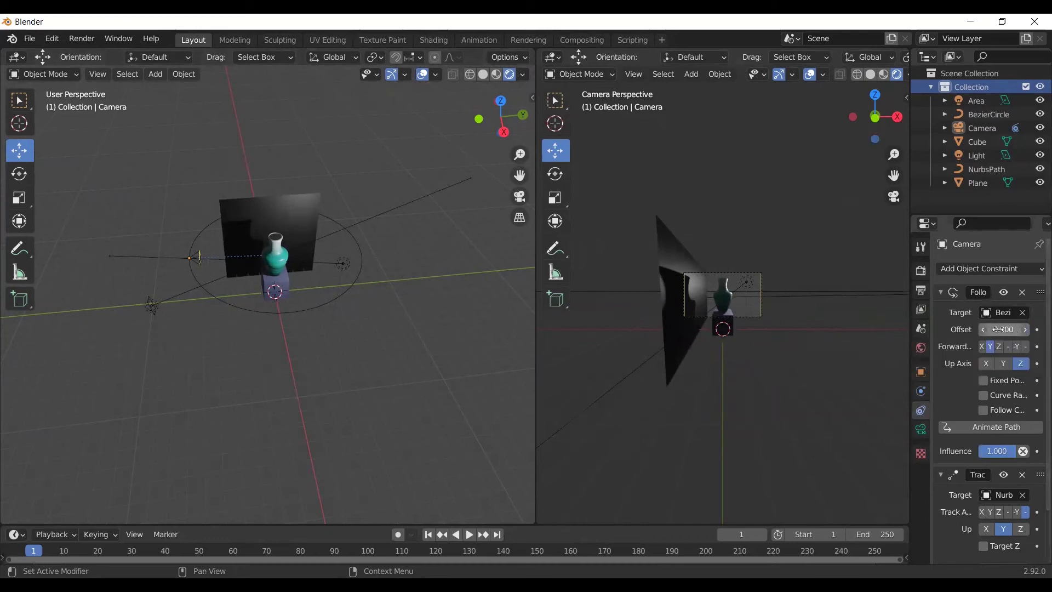
mouse_move(1008, 331)
mouse_down()
mouse_move(1041, 331)
mouse_move(984, 329)
mouse_move(1013, 329)
mouse_up()
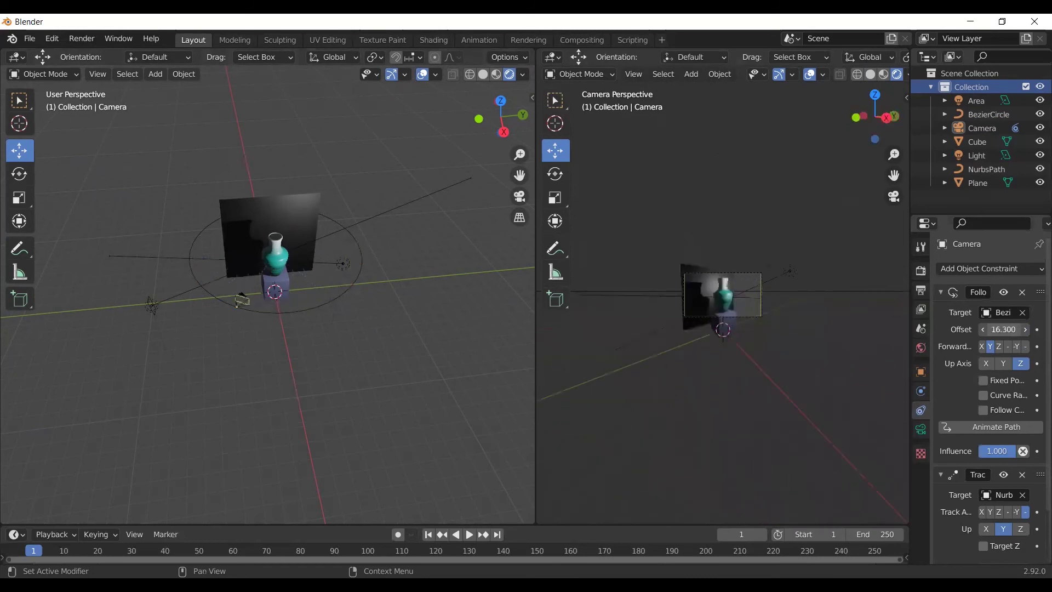
mouse_move(341, 377)
middle_down()
mouse_move(439, 391)
mouse_move(272, 356)
middle_up()
click(277, 355)
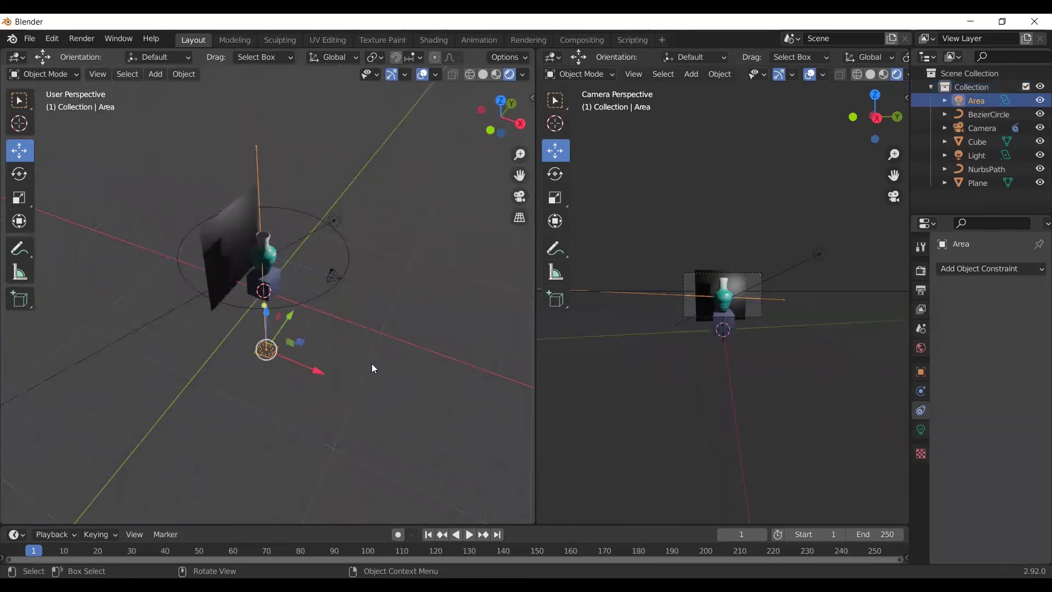
mouse_move(372, 364)
middle_down()
mouse_move(311, 364)
mouse_move(212, 311)
middle_up()
drag(222, 307, 322, 310)
mouse_move(322, 309)
middle_down()
mouse_move(469, 351)
mouse_move(388, 298)
mouse_move(410, 346)
mouse_move(391, 335)
middle_up()
mouse_move(391, 336)
mouse_down()
mouse_move(264, 324)
mouse_move(338, 334)
mouse_up()
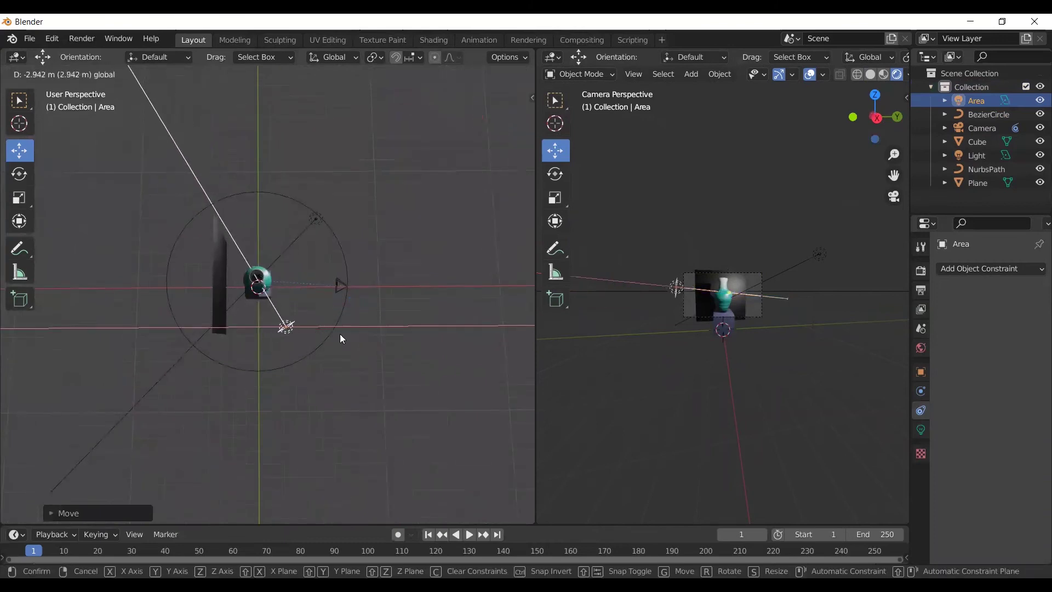
click(340, 334)
mouse_move(387, 377)
middle_down()
mouse_move(449, 314)
mouse_move(408, 275)
mouse_move(344, 281)
middle_up()
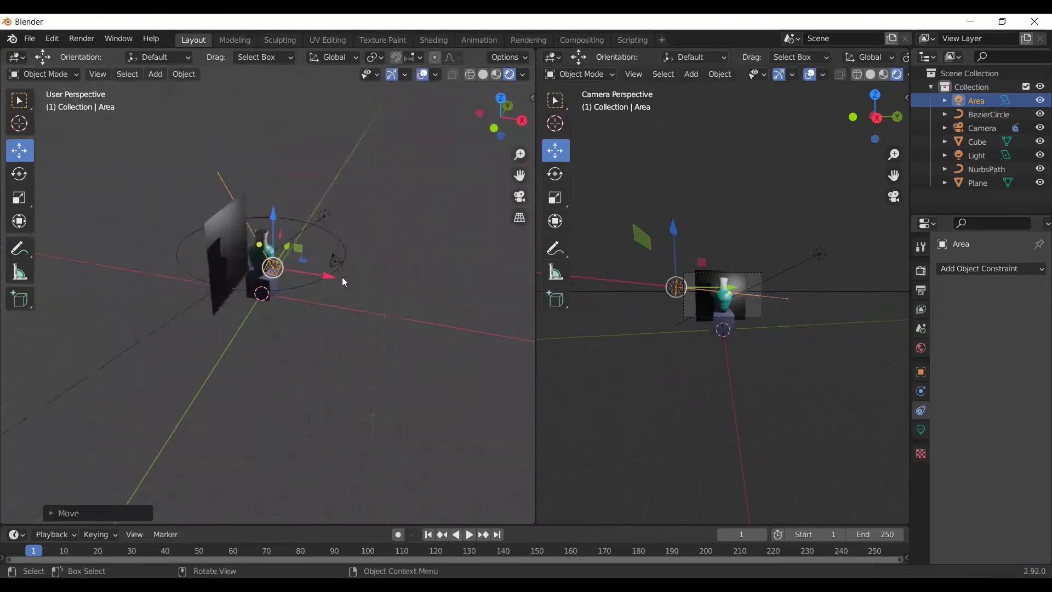
click(337, 265)
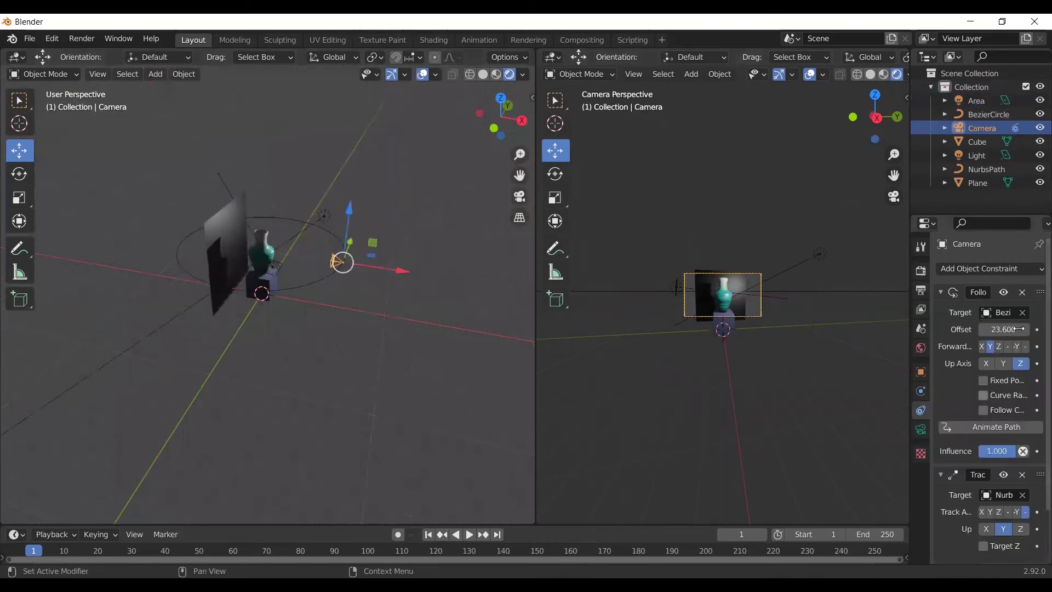
drag(1004, 330, 980, 330)
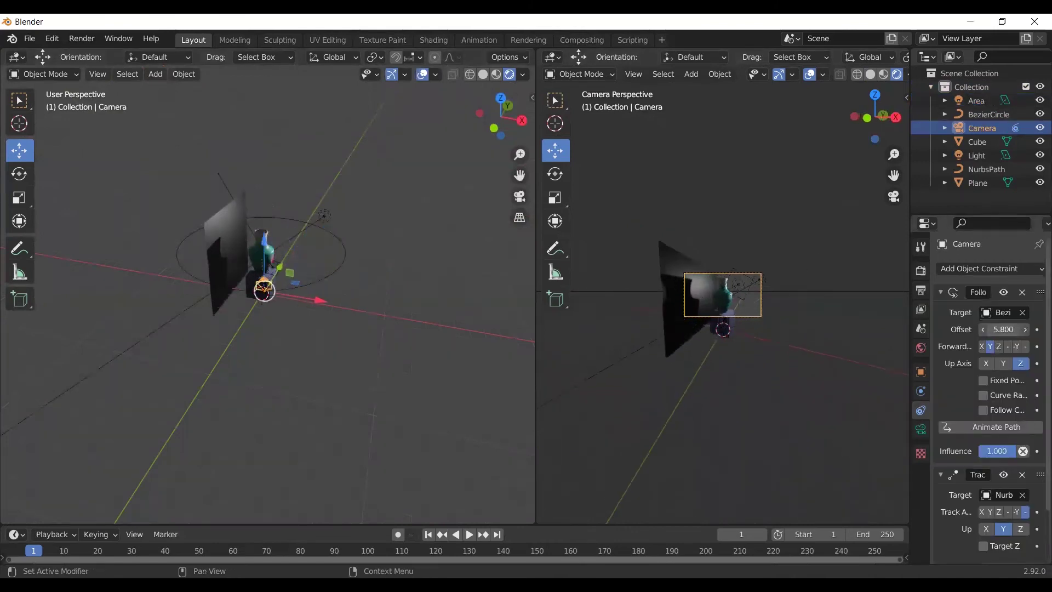
mouse_move(488, 380)
middle_down()
mouse_move(521, 425)
mouse_move(366, 383)
middle_up()
click(288, 310)
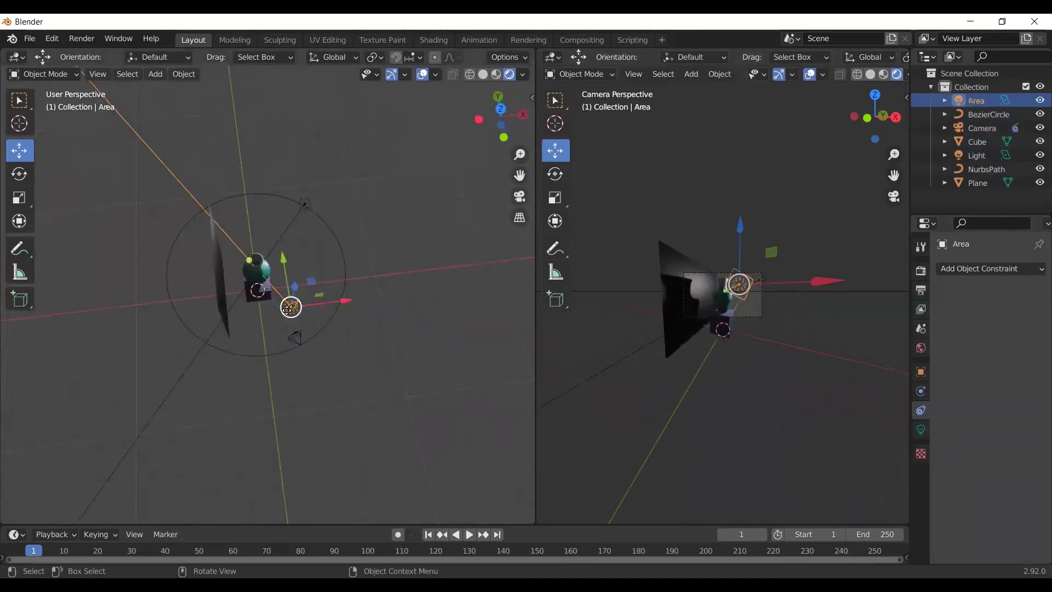
drag(292, 309, 286, 329)
middle_drag(376, 344, 289, 311)
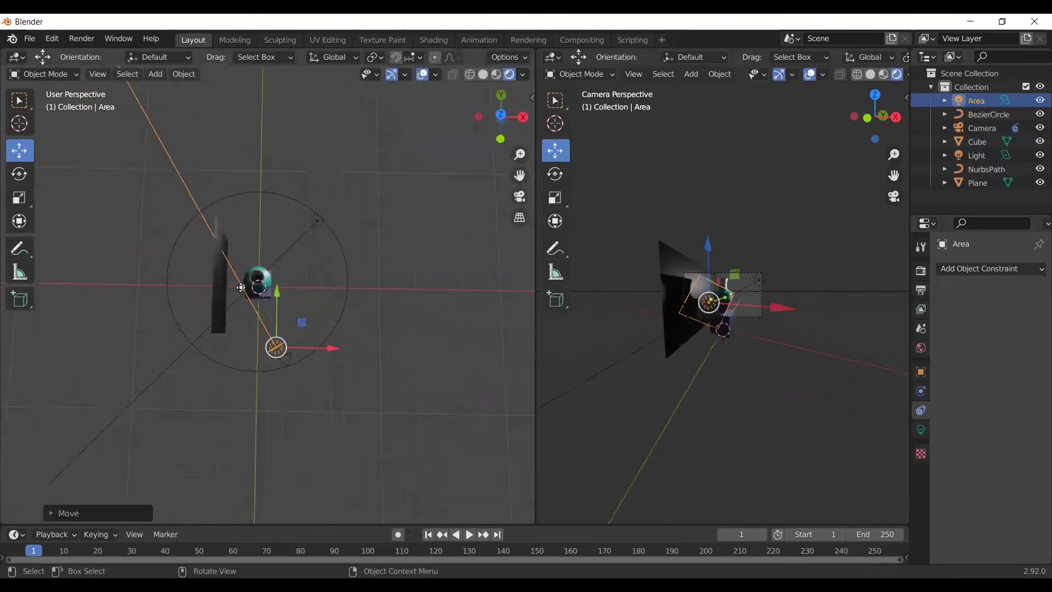
drag(241, 287, 257, 275)
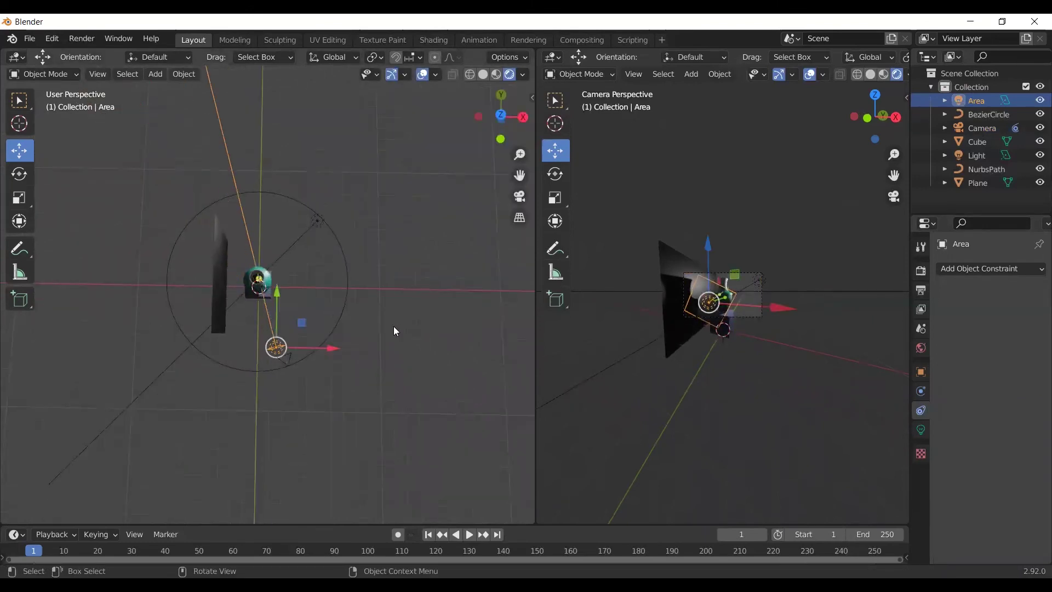
drag(396, 328, 447, 354)
middle_drag(447, 353, 403, 247)
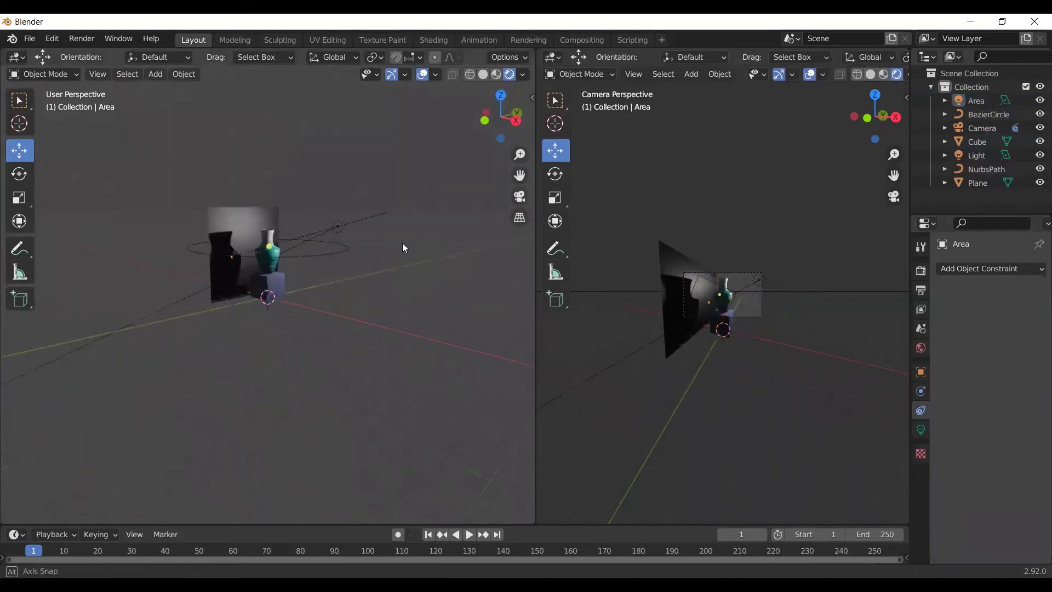
scroll(781, 340, up, 1)
scroll(782, 340, up, 2)
scroll(849, 351, up, 3)
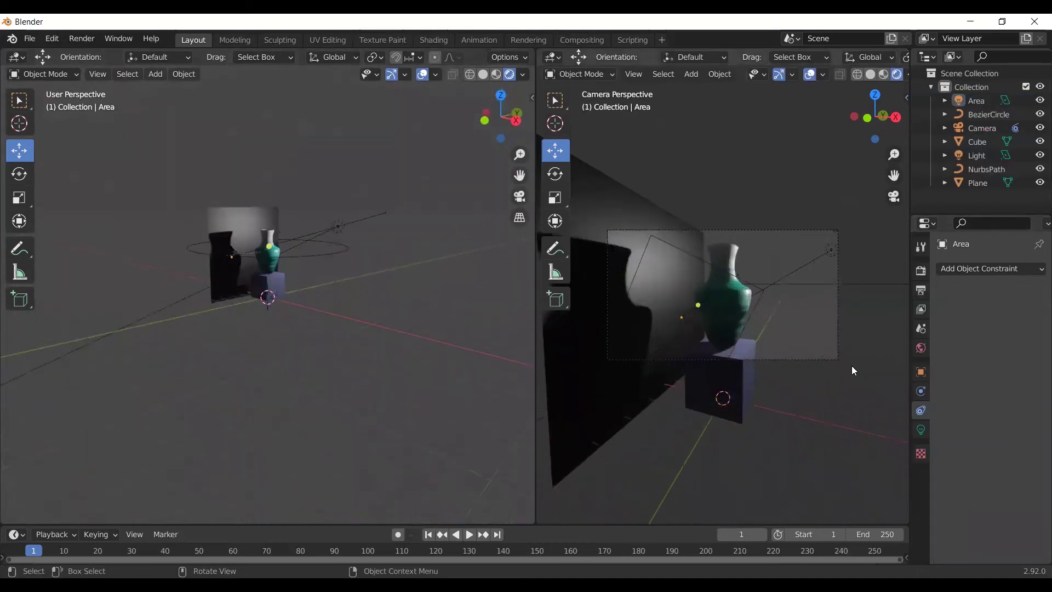
scroll(852, 366, up, 1)
scroll(851, 366, up, 1)
scroll(852, 366, up, 1)
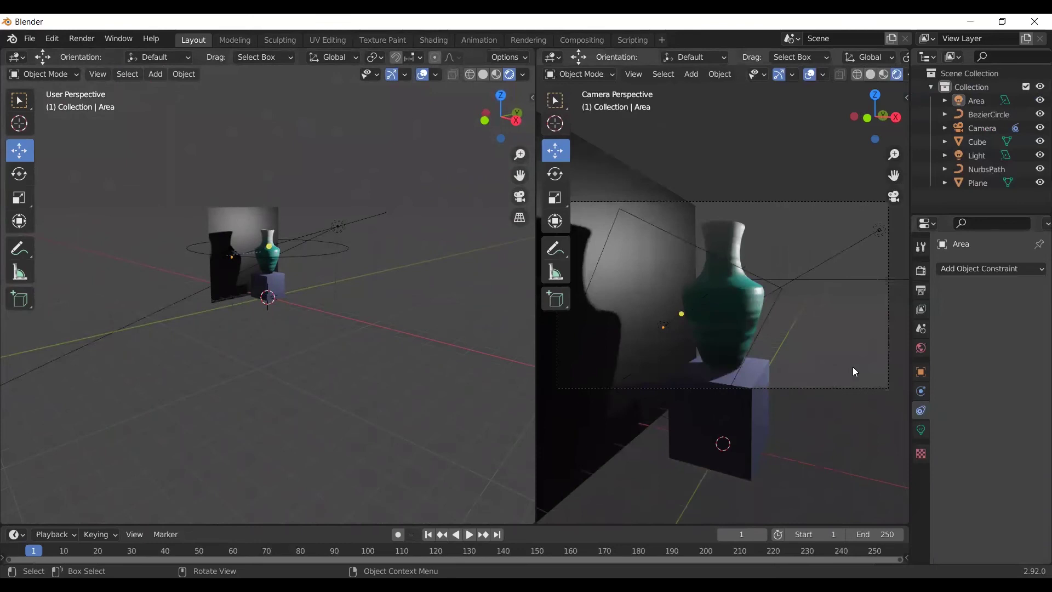
mouse_move(413, 347)
middle_down()
mouse_move(489, 364)
mouse_move(455, 399)
mouse_move(425, 376)
mouse_move(425, 340)
mouse_move(458, 421)
mouse_move(474, 404)
mouse_move(444, 324)
mouse_move(458, 367)
middle_up()
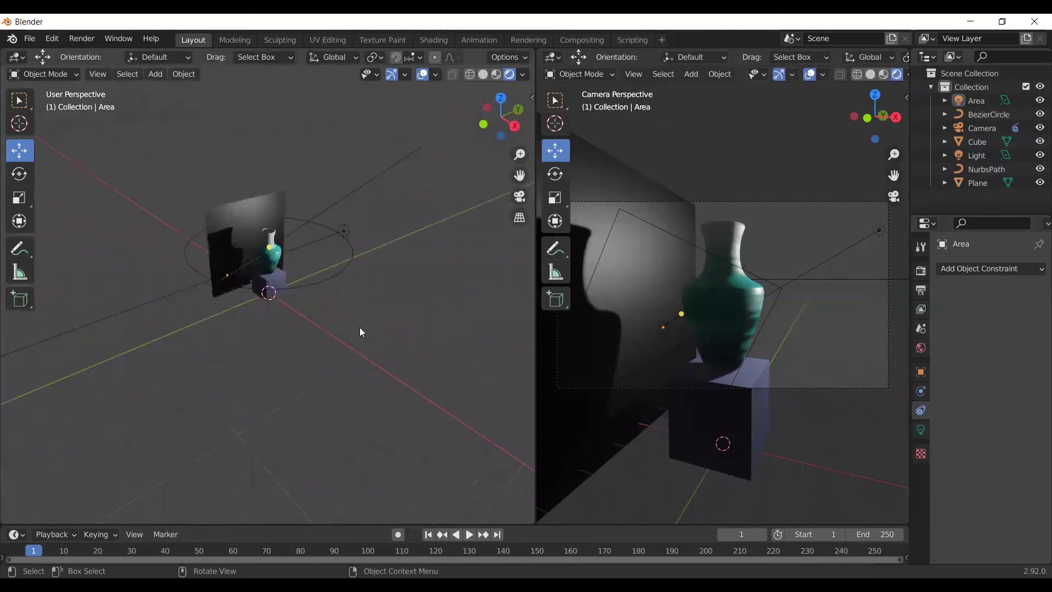
key(shift+a)
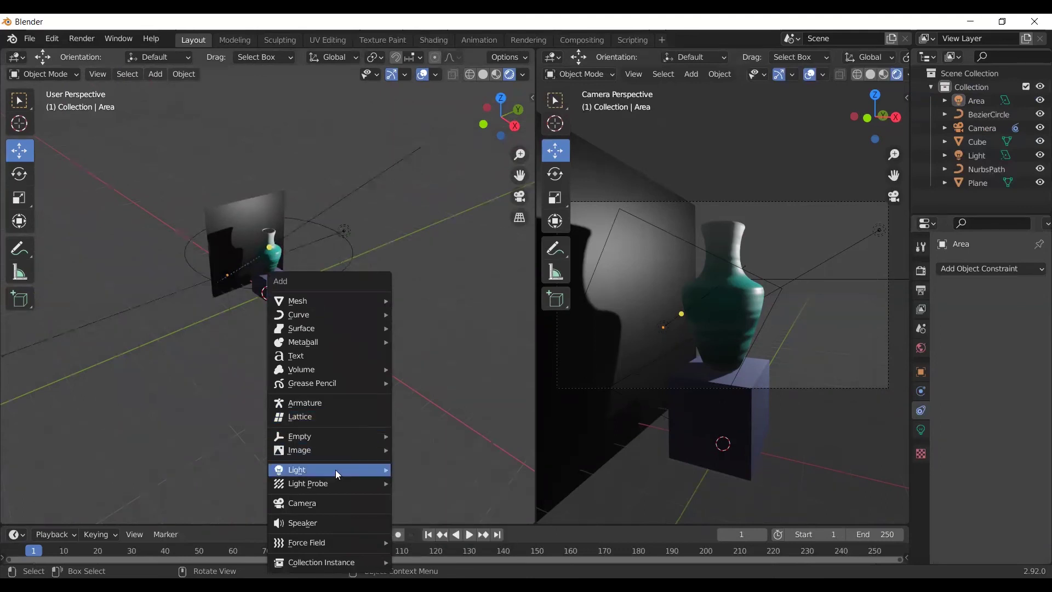
Add a Sun lamp and move it along the X axis beside the scene
mouse_move(328, 469)
click(438, 482)
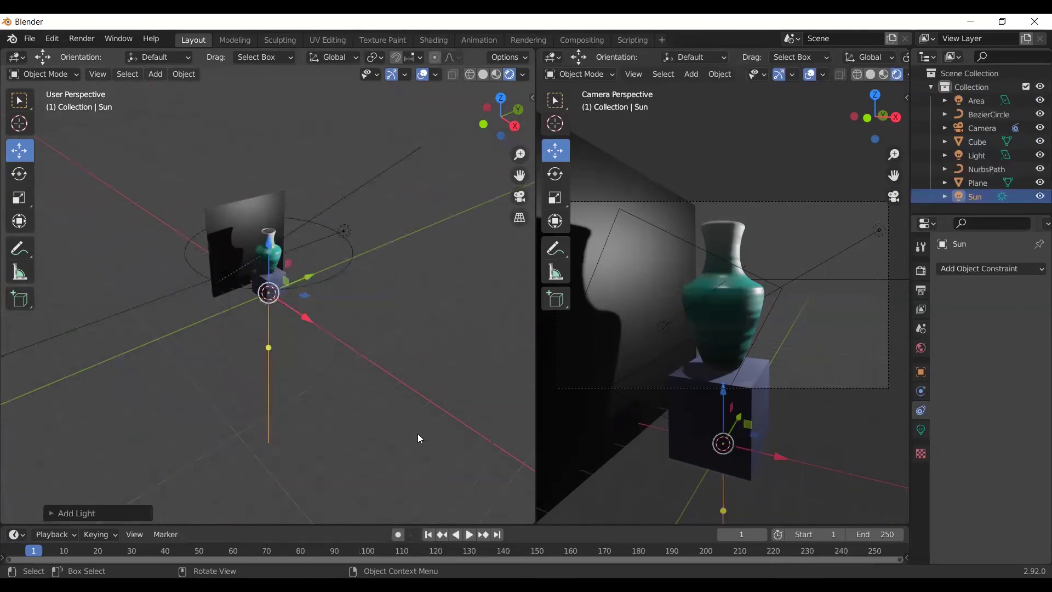
mouse_move(386, 336)
middle_down()
mouse_move(317, 386)
mouse_move(389, 293)
mouse_move(391, 265)
mouse_move(290, 318)
mouse_move(353, 386)
middle_up()
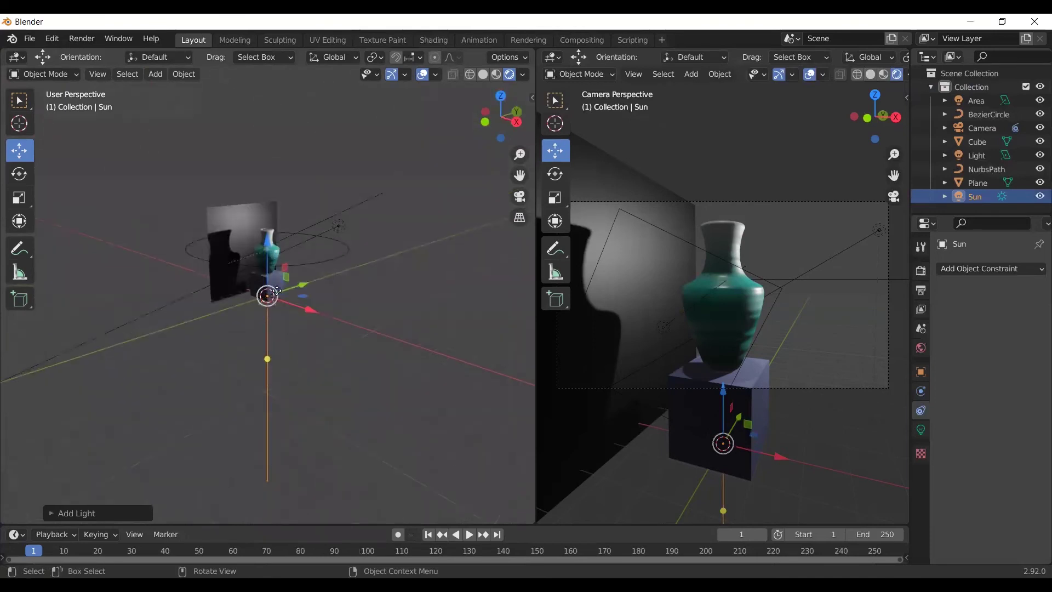
key(g)
click(218, 336)
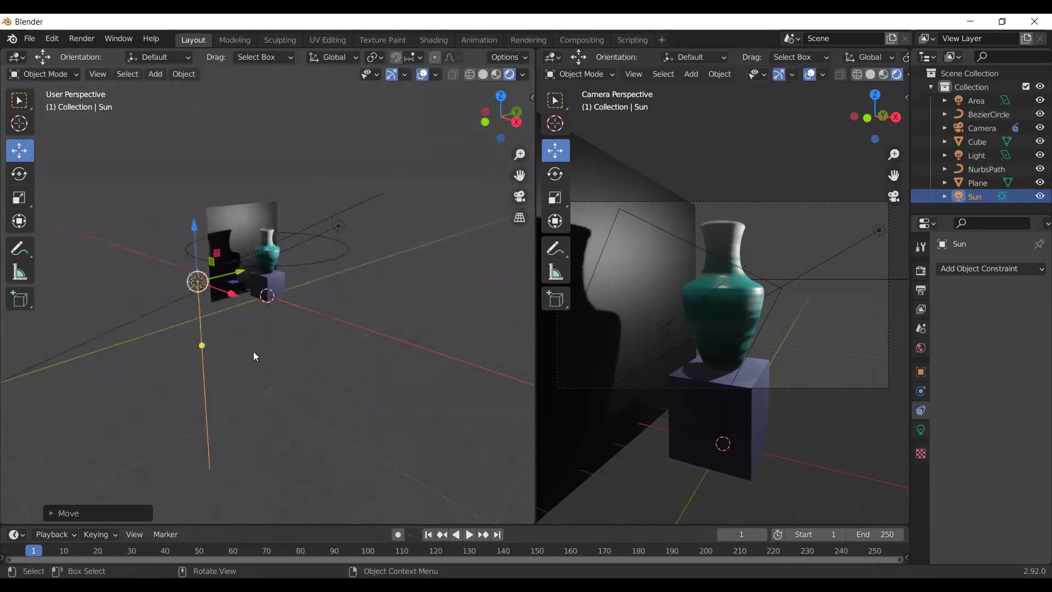
middle_drag(253, 350, 356, 389)
key(g)
key(x)
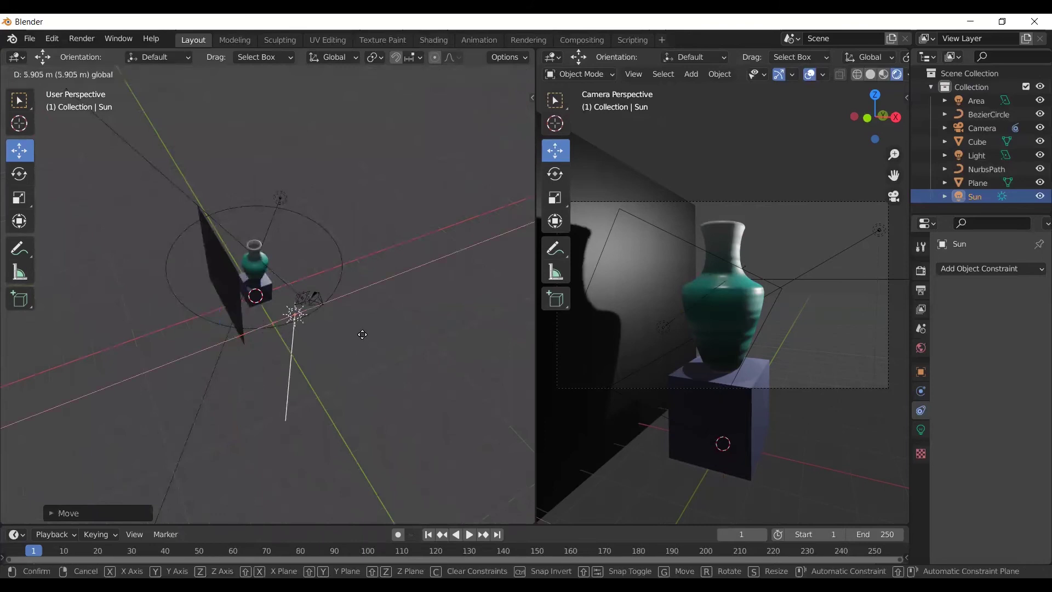
click(374, 341)
middle_drag(375, 341, 250, 346)
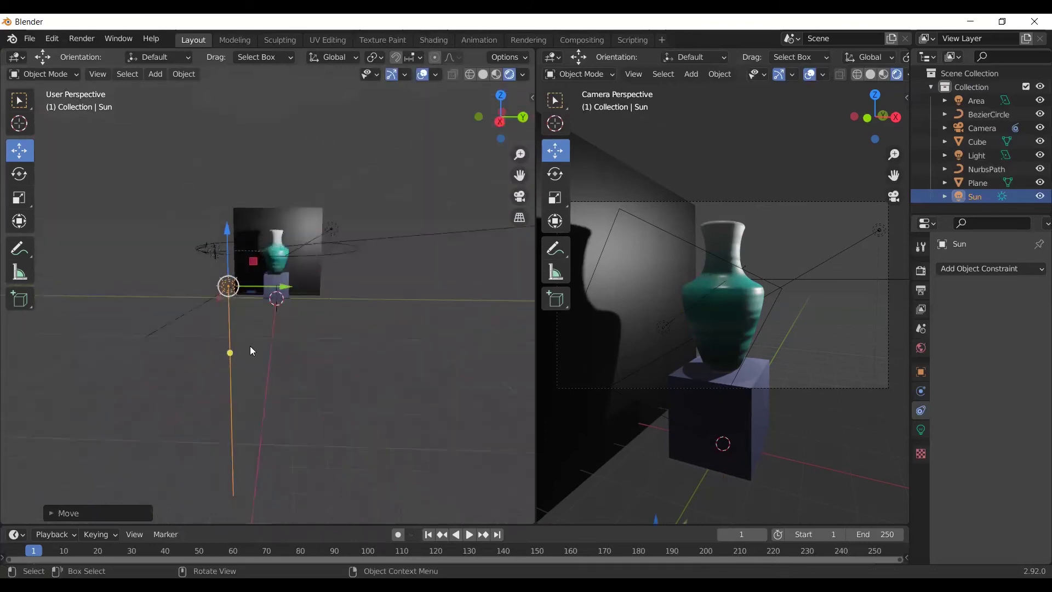
Drag the sun's direction handle so its light falls on the vase
mouse_move(230, 354)
mouse_down()
mouse_move(259, 267)
mouse_move(263, 277)
mouse_up()
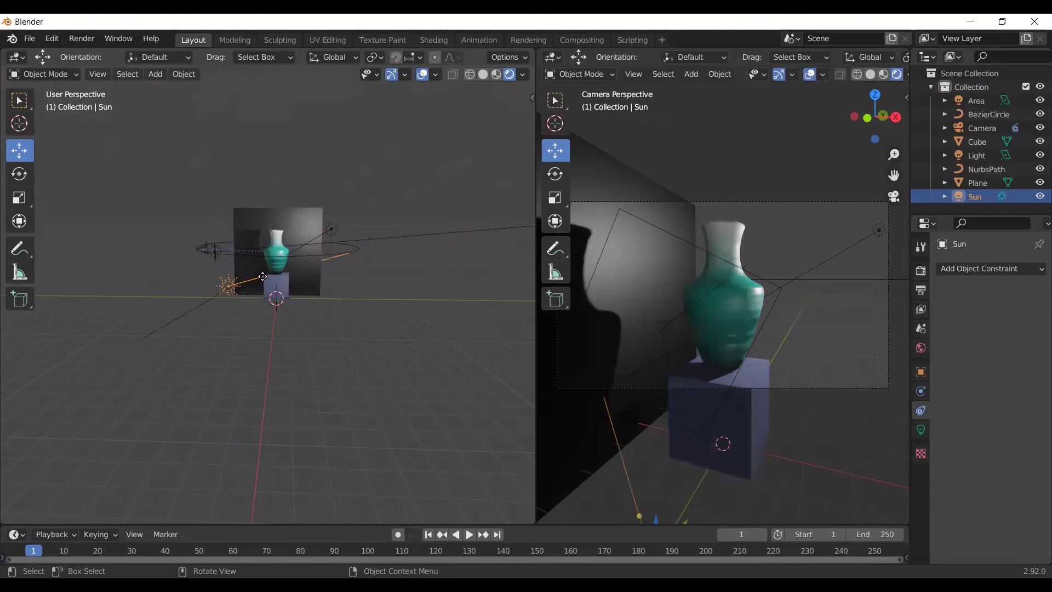
mouse_move(371, 317)
middle_down()
mouse_move(435, 372)
mouse_move(306, 259)
middle_up()
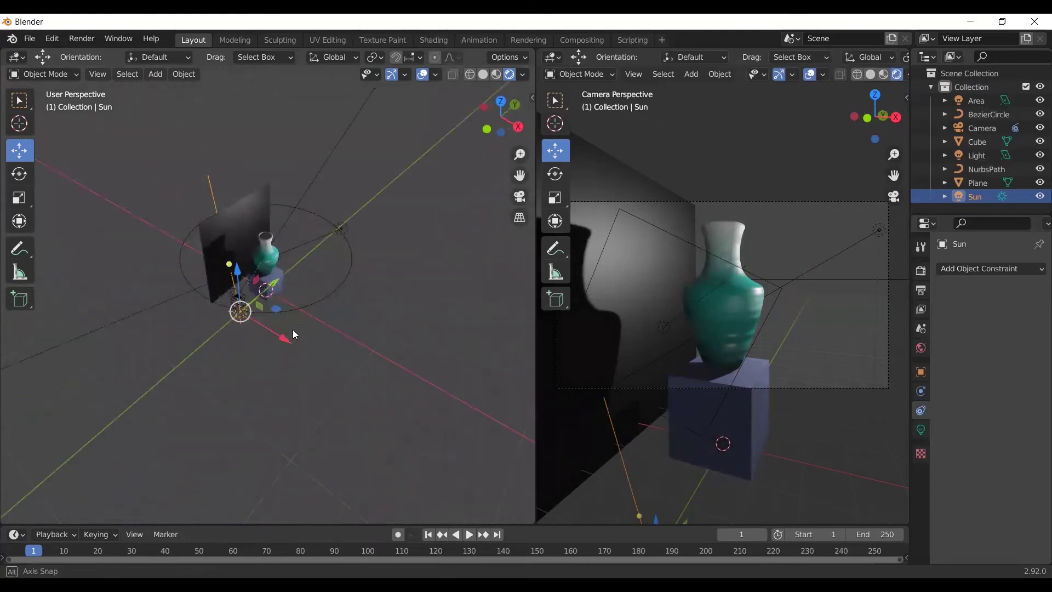
middle_drag(293, 330, 233, 279)
drag(242, 270, 258, 275)
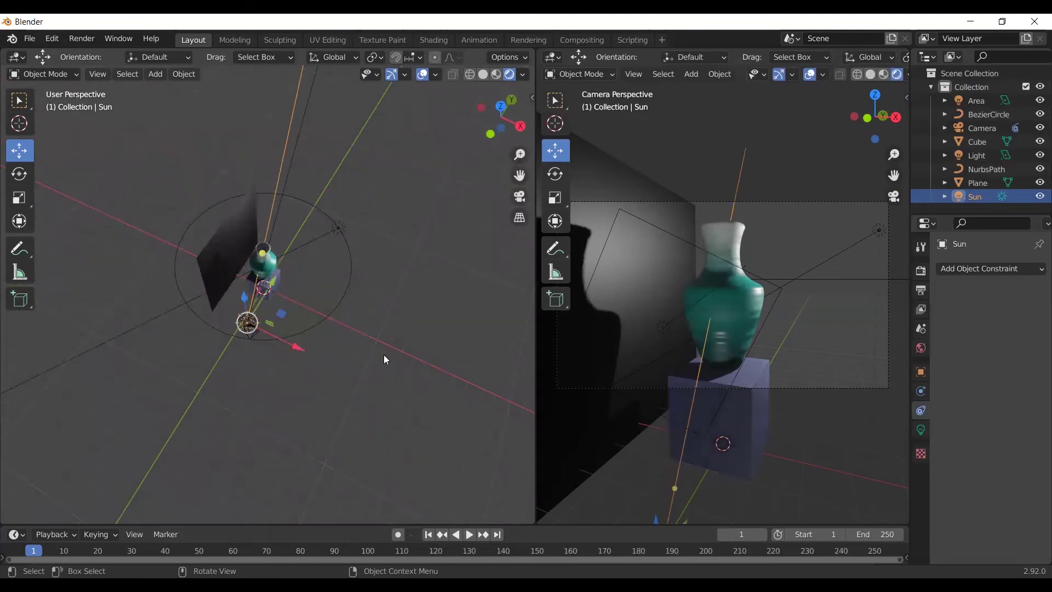
middle_drag(383, 354, 285, 278)
drag(385, 308, 415, 364)
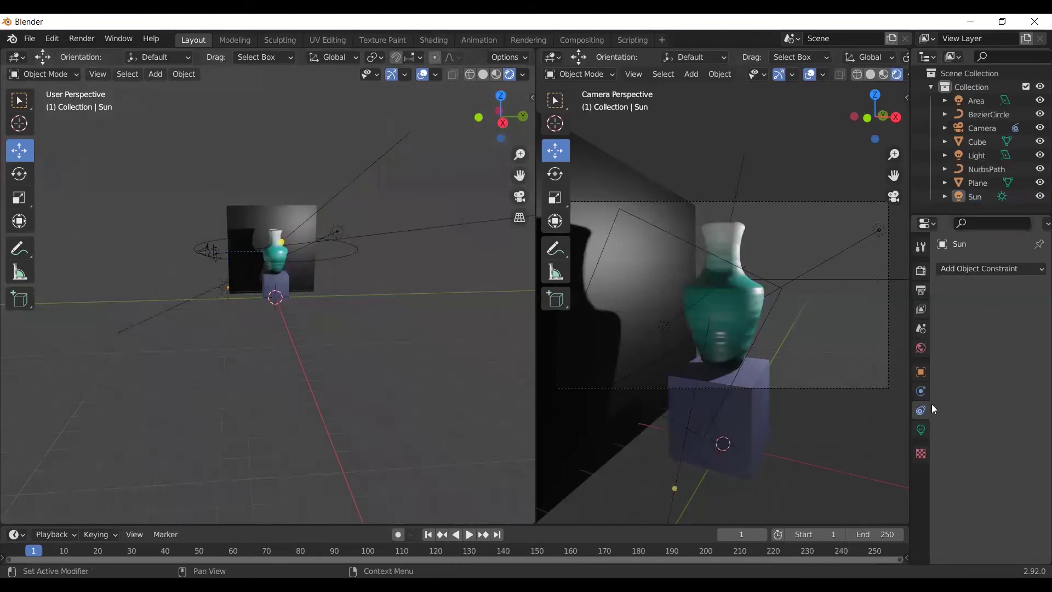
Set the camera's Follow Path offset to 23.5
click(998, 127)
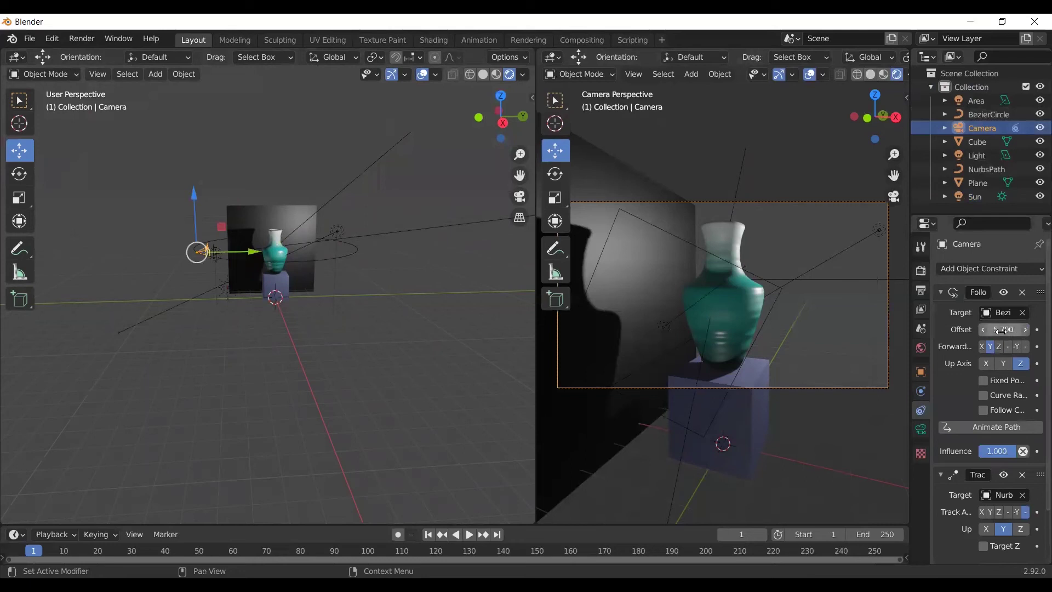
mouse_move(1004, 328)
mouse_down()
mouse_move(1030, 329)
mouse_move(981, 329)
mouse_up()
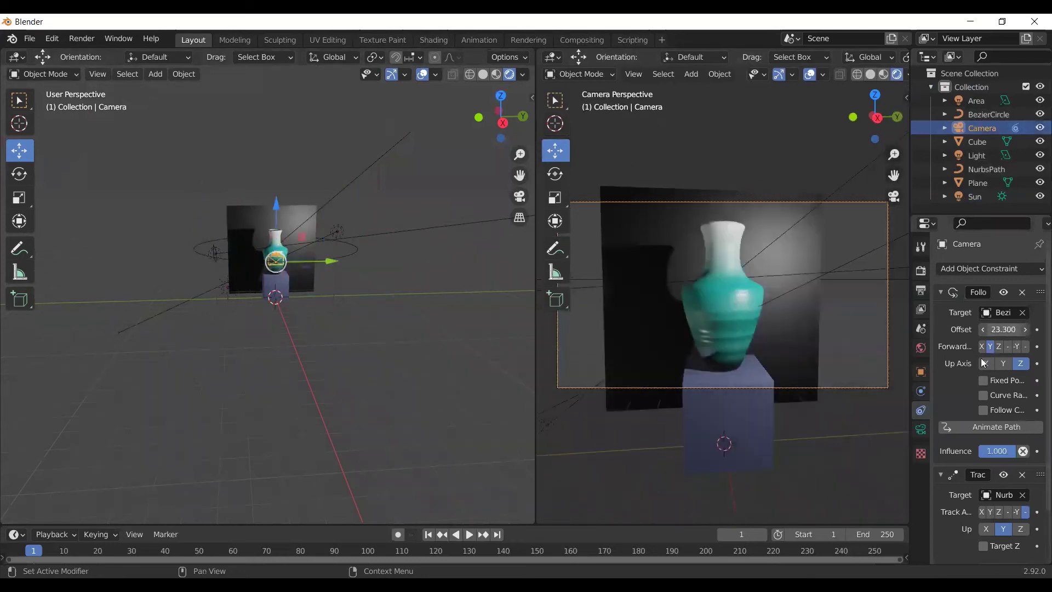
drag(284, 379, 325, 381)
middle_drag(357, 382, 374, 387)
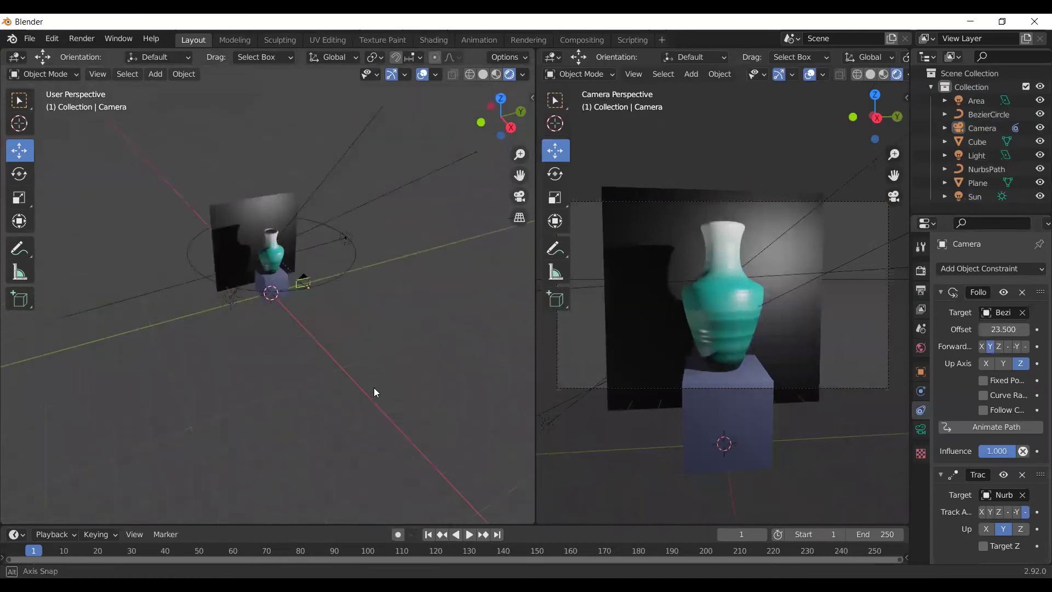
key(shift+a)
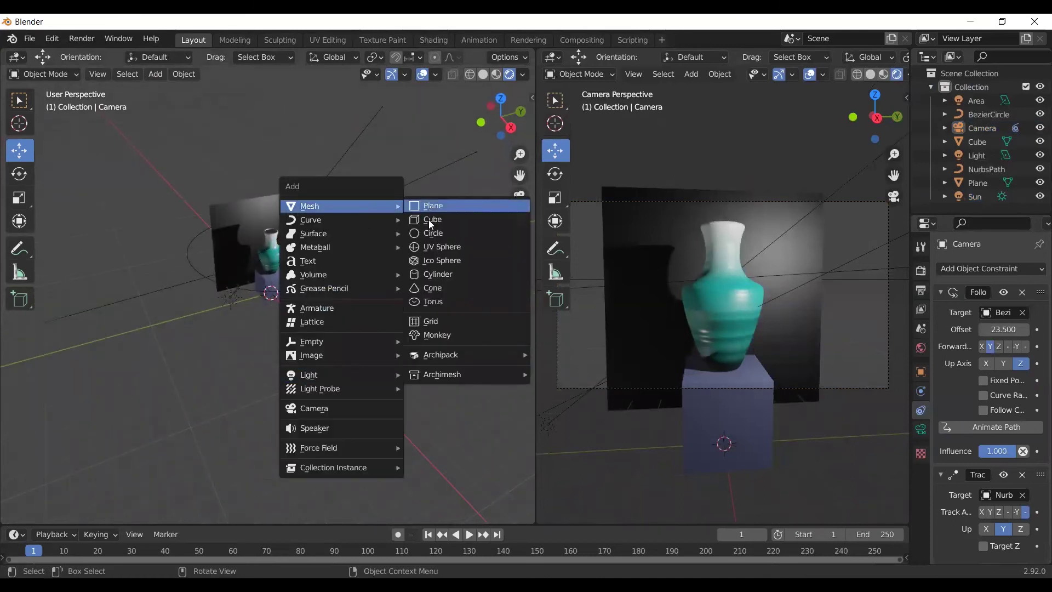
Add a plane and scale it into a floor under the pedestal
click(428, 209)
key(s)
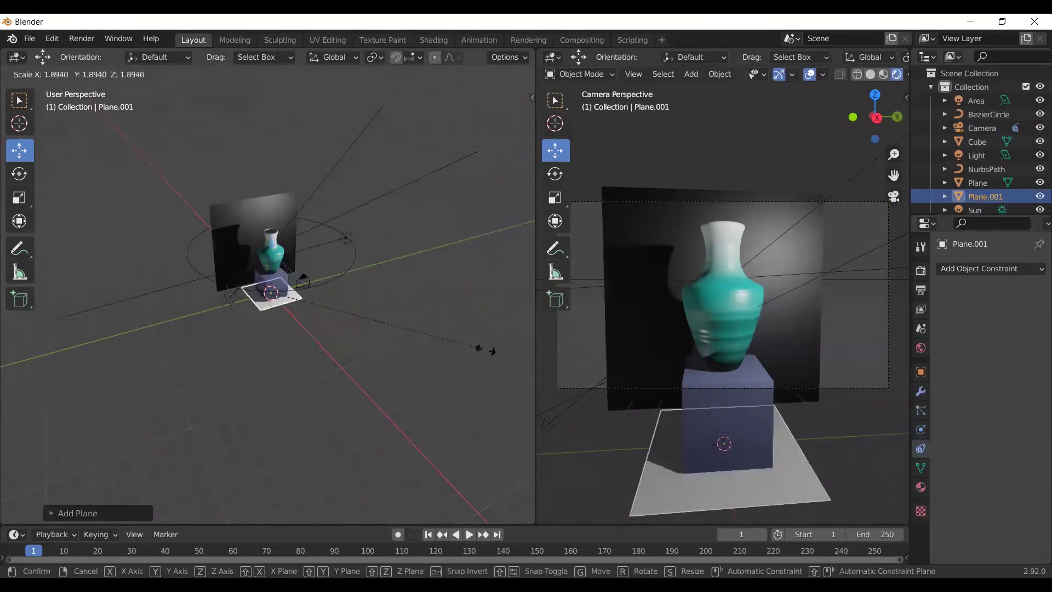
click(217, 384)
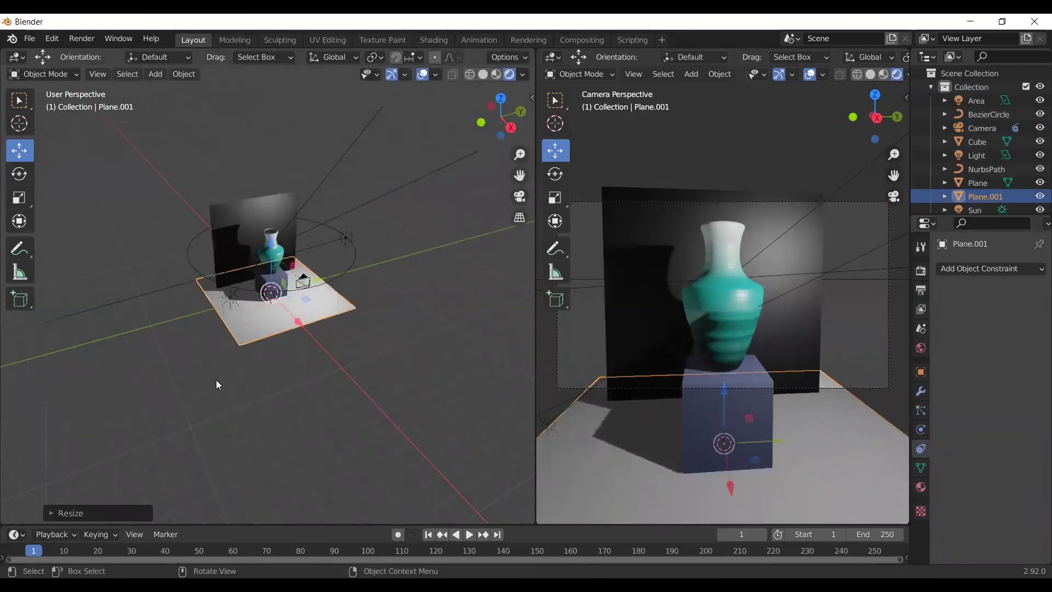
middle_drag(221, 376, 151, 373)
drag(71, 393, 139, 418)
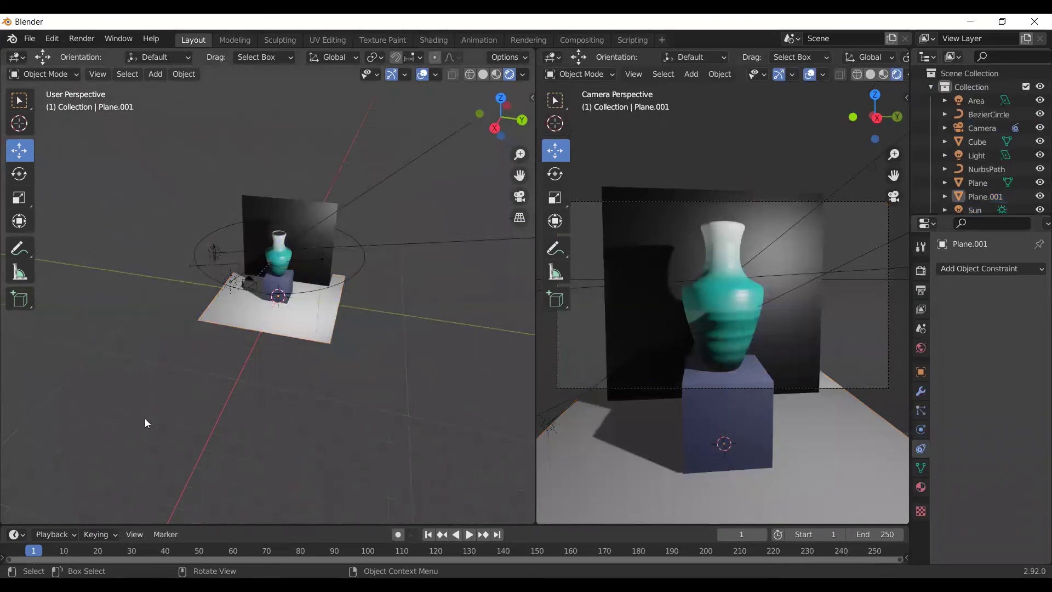
Add another plane, move it left, and rotate it 90° about X to stand upright
key(shift+a)
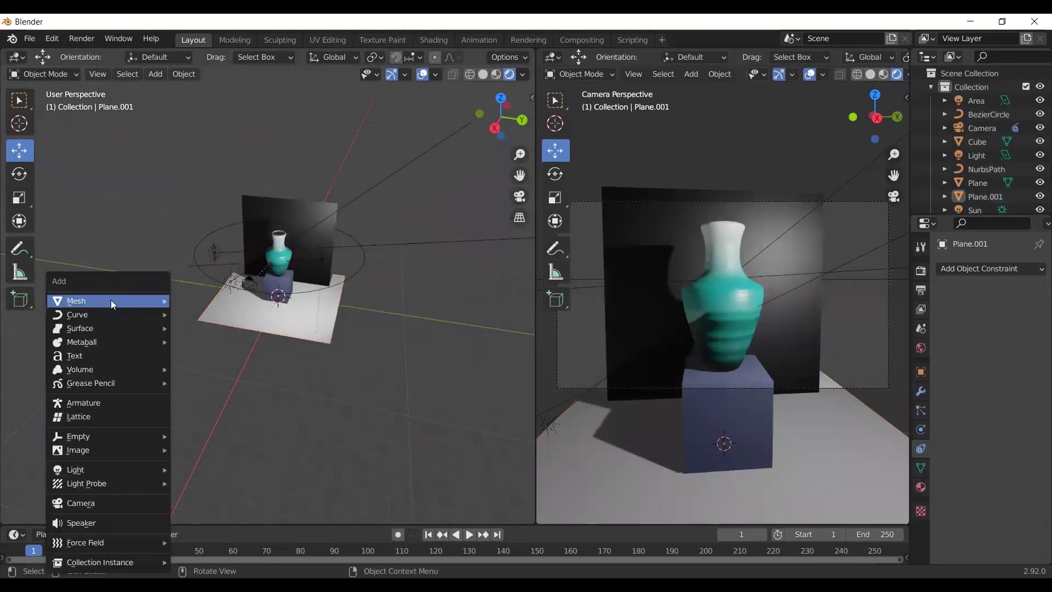
click(111, 300)
click(232, 300)
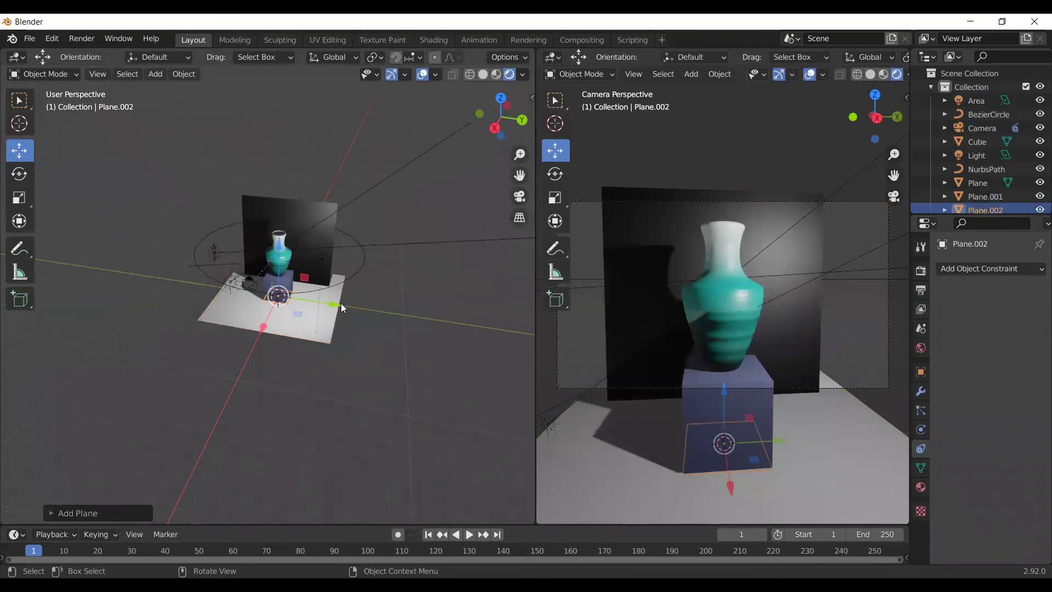
drag(341, 304, 205, 291)
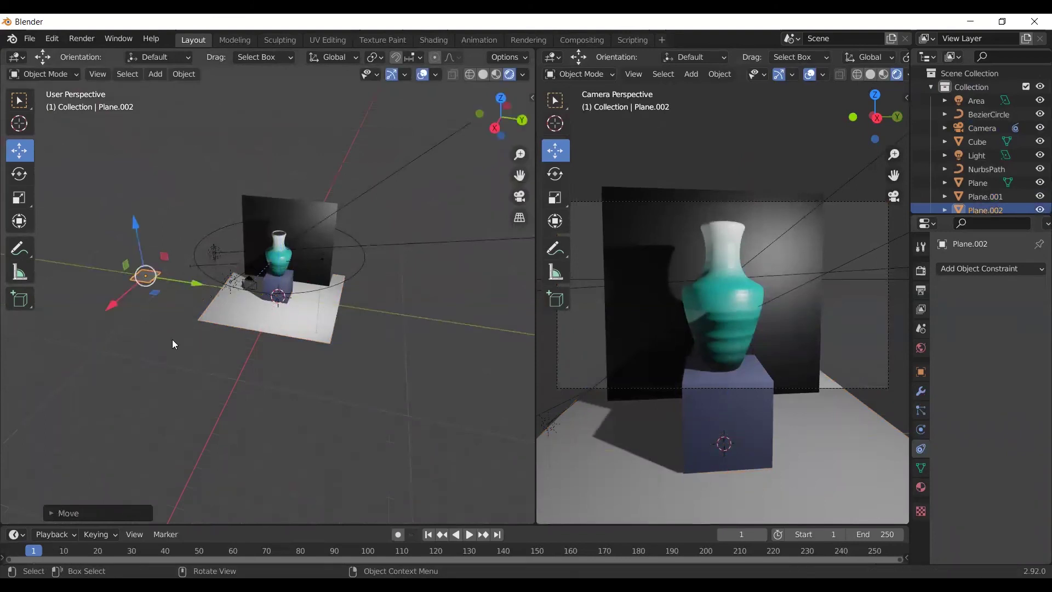
key(r)
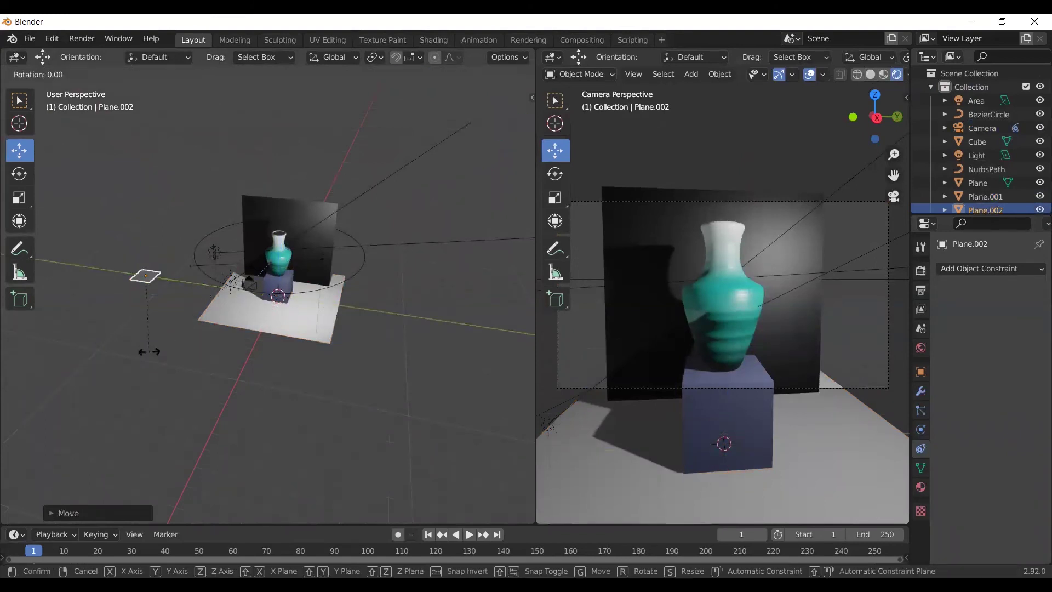
key(y)
key(x)
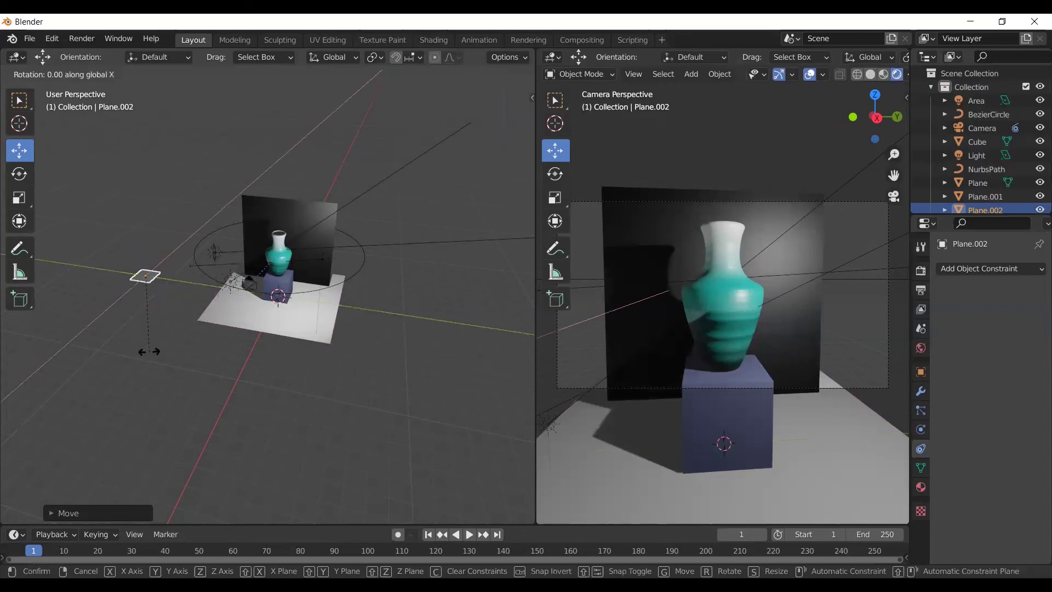
text(0)
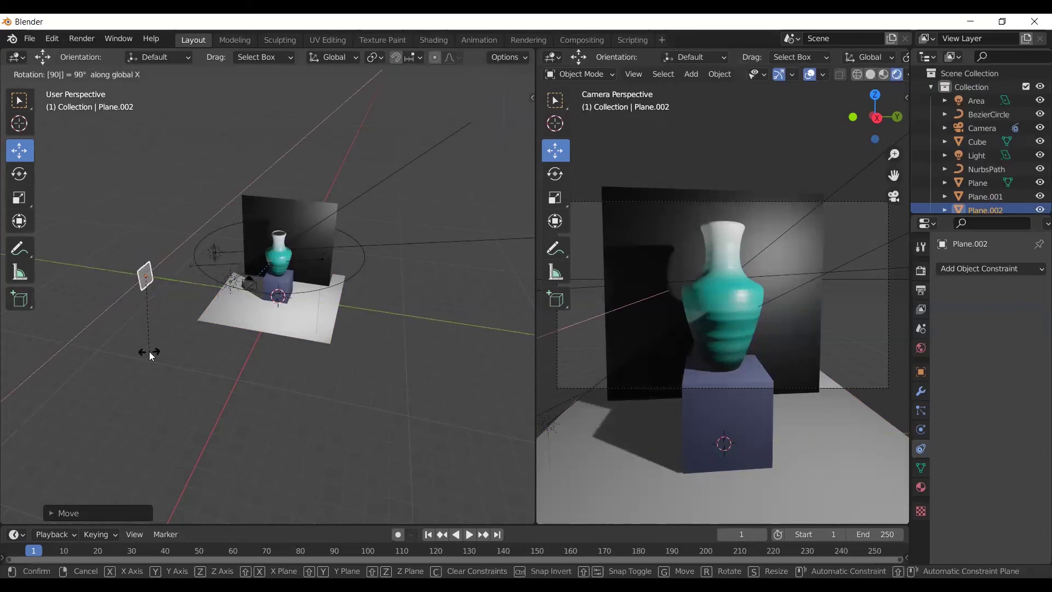
key(Return)
mouse_move(106, 339)
middle_down()
mouse_move(236, 376)
mouse_move(329, 288)
mouse_move(287, 285)
mouse_move(289, 298)
middle_up()
Scale Plane.002 about 6x, raise it, and slide it to the left of the vase
key(s)
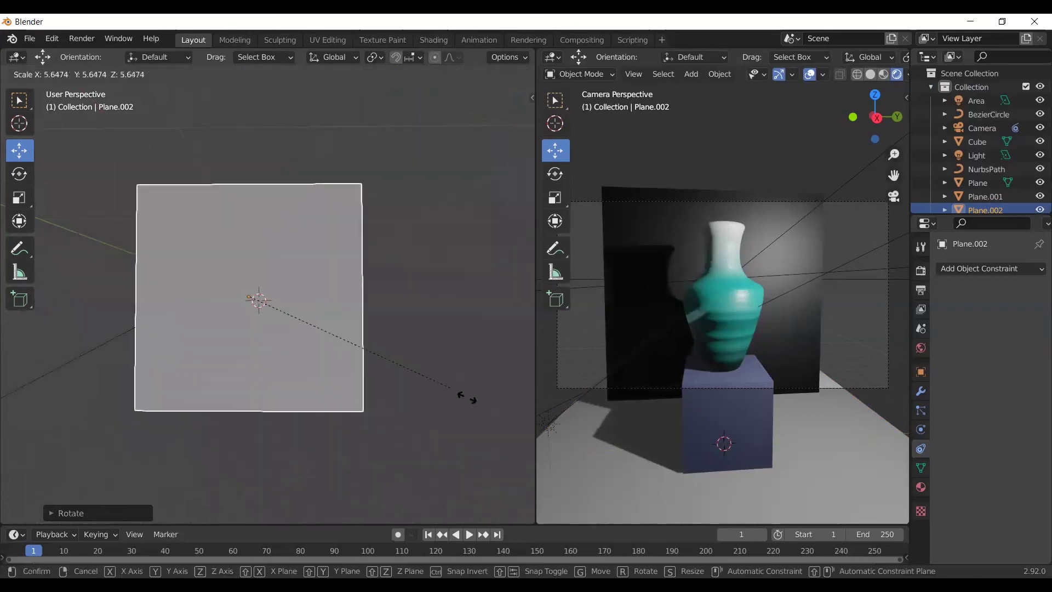
click(462, 375)
middle_drag(358, 387, 179, 305)
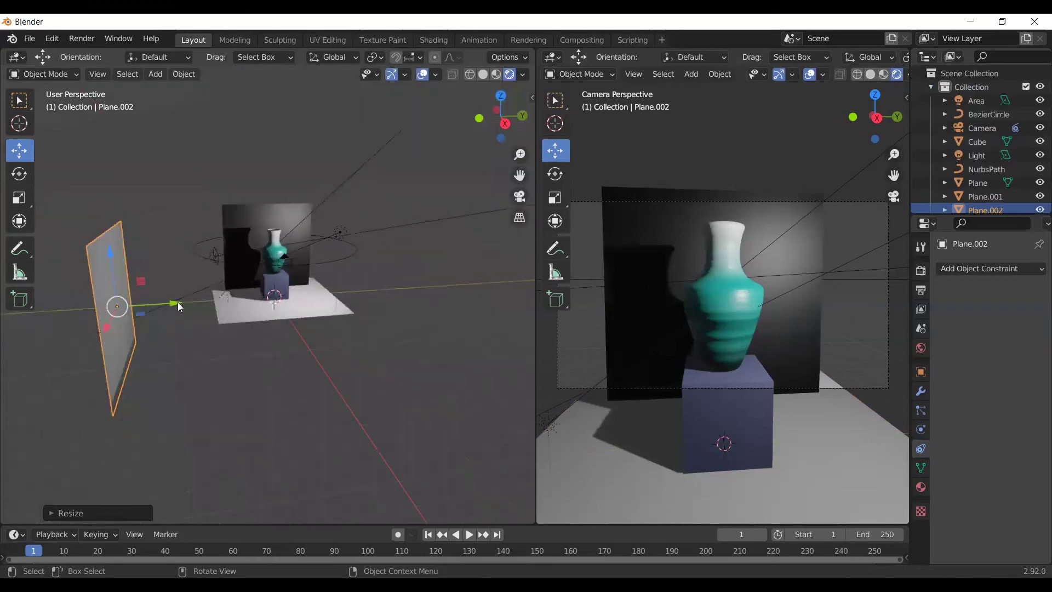
key(g)
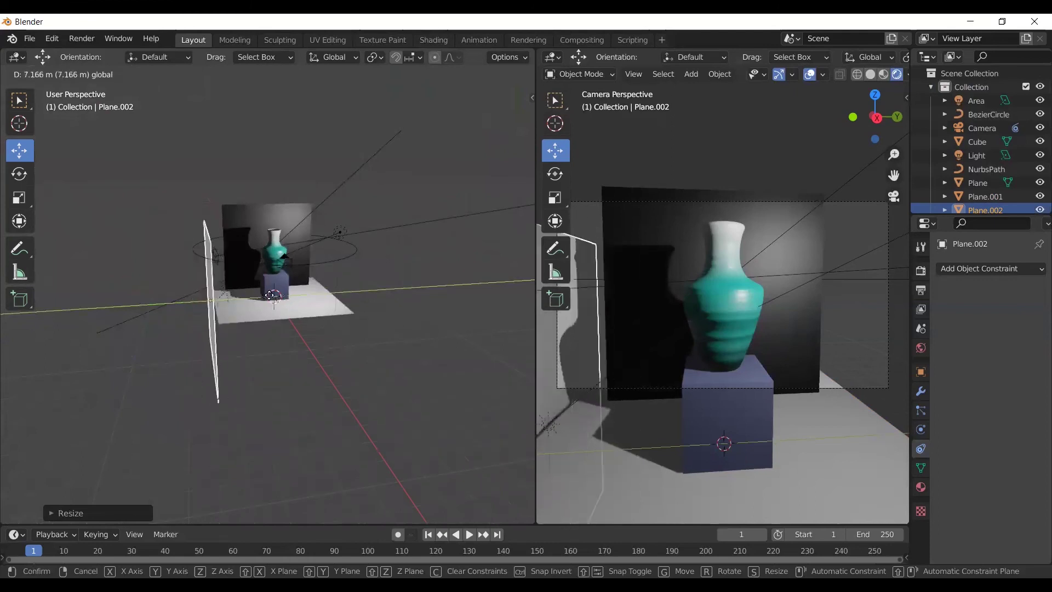
click(270, 301)
mouse_move(256, 366)
middle_down()
mouse_move(131, 333)
mouse_move(248, 278)
middle_up()
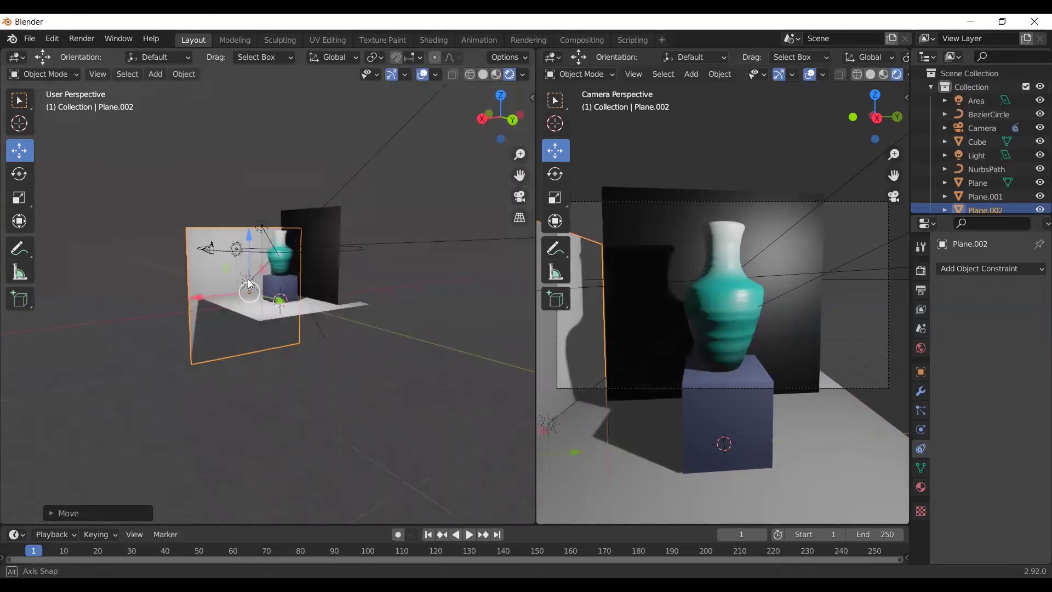
drag(250, 239, 257, 184)
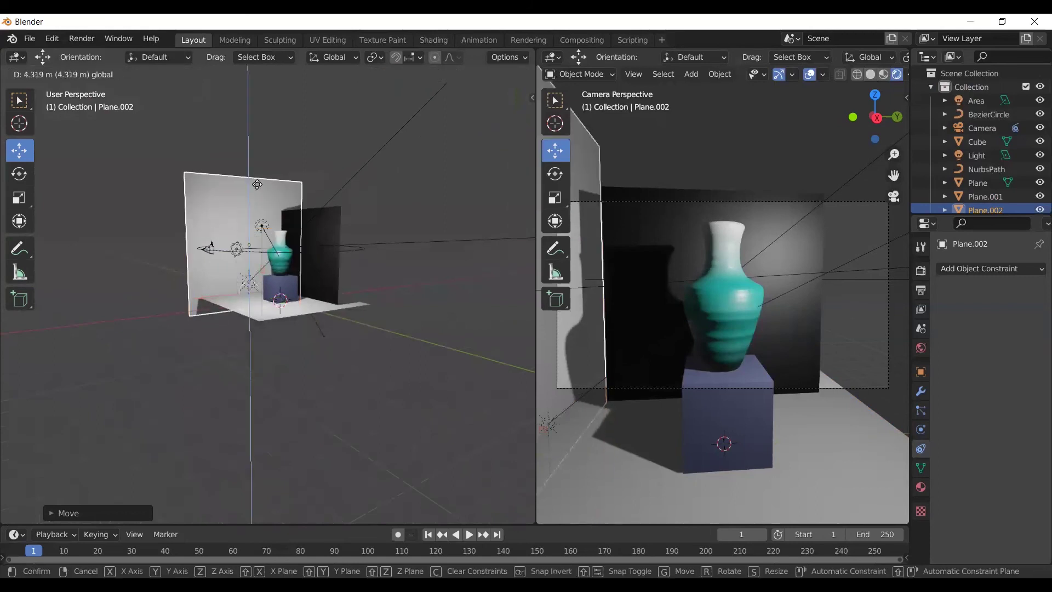
click(314, 356)
middle_drag(290, 376, 392, 428)
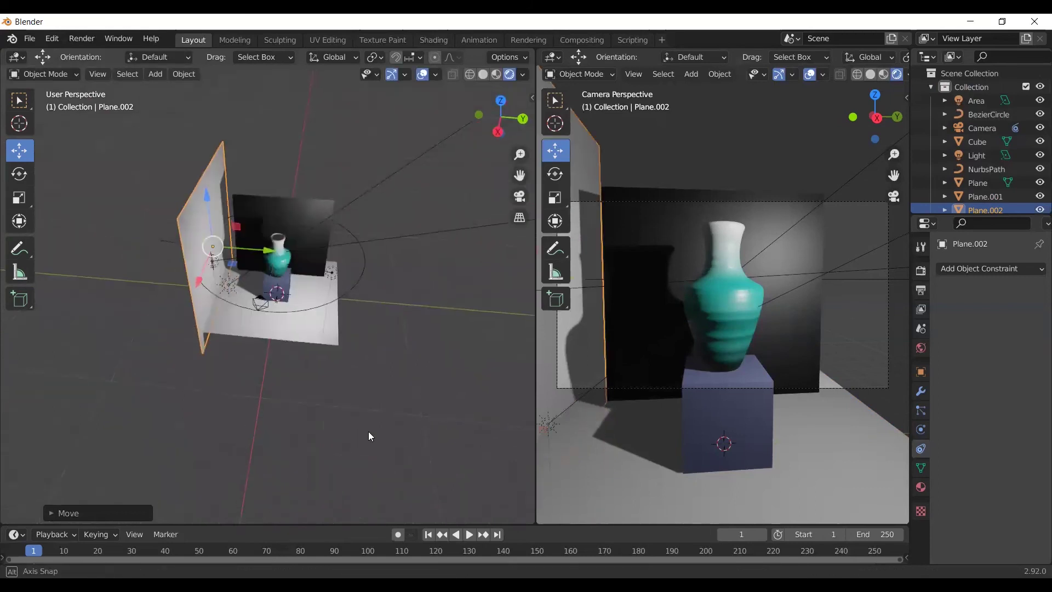
middle_drag(282, 392, 274, 265)
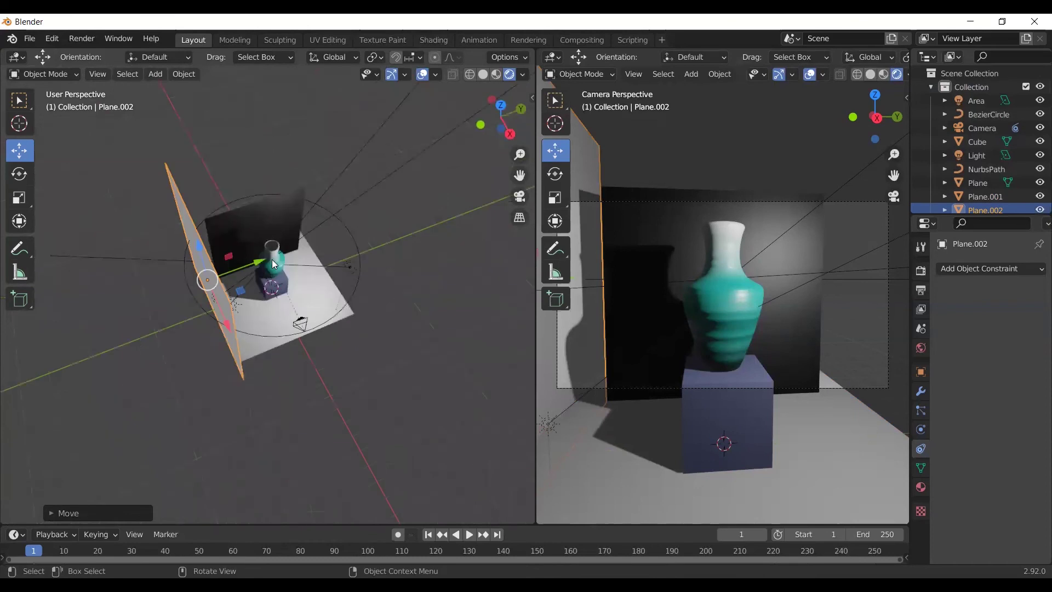
drag(263, 264, 229, 338)
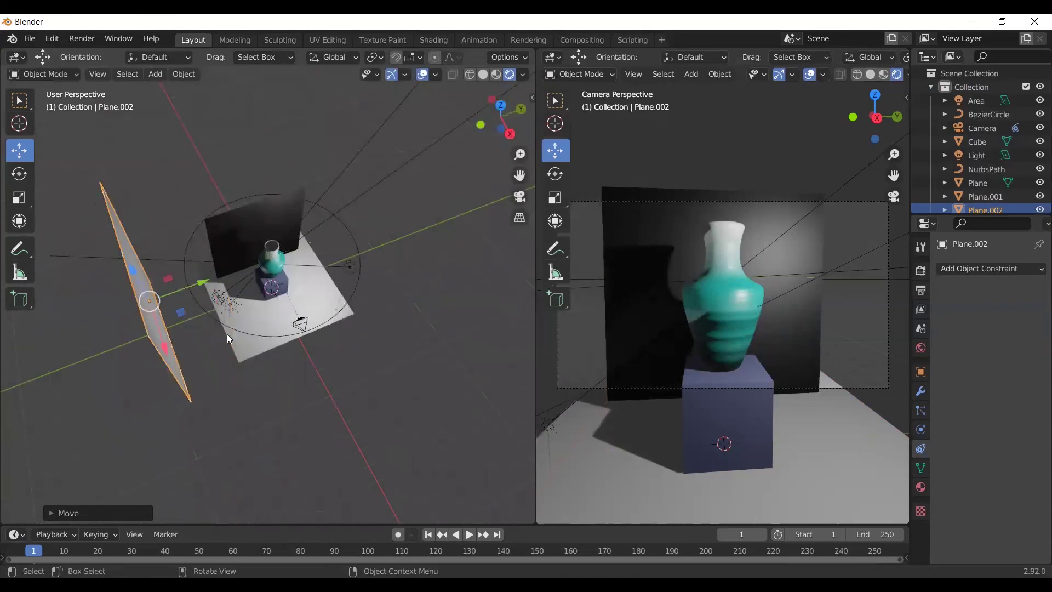
click(237, 350)
Scale up the floor plane Plane.001
key(s)
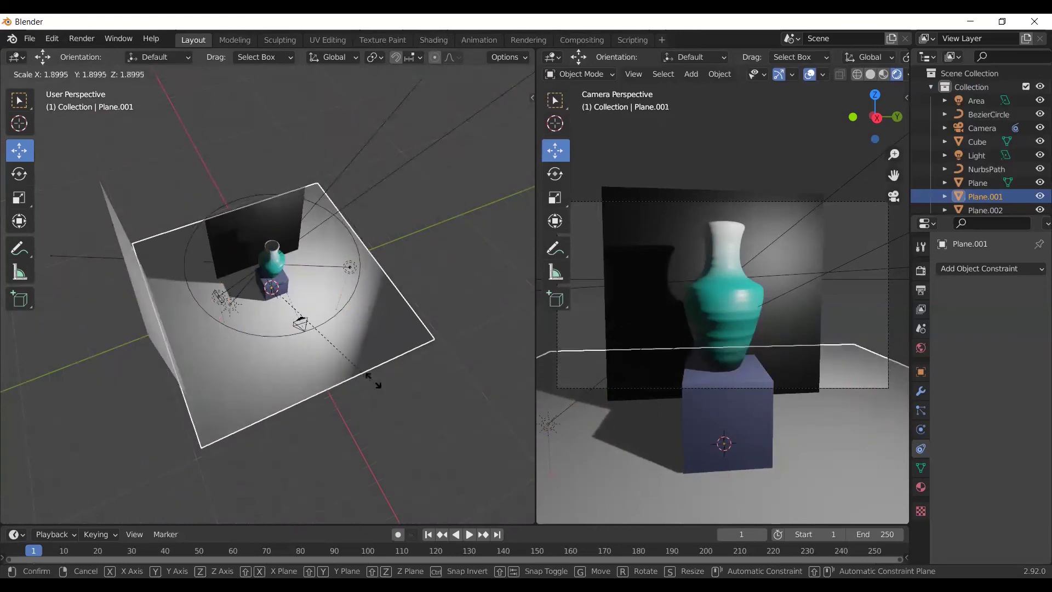
click(338, 405)
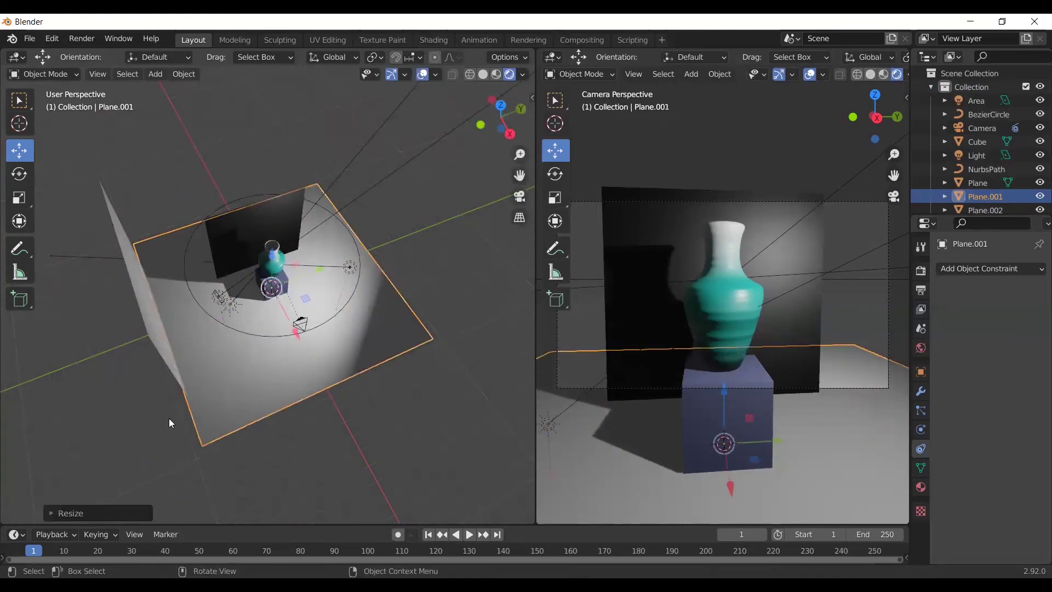
mouse_move(169, 418)
middle_down()
mouse_move(280, 367)
mouse_move(381, 367)
mouse_move(426, 389)
mouse_move(302, 350)
middle_up()
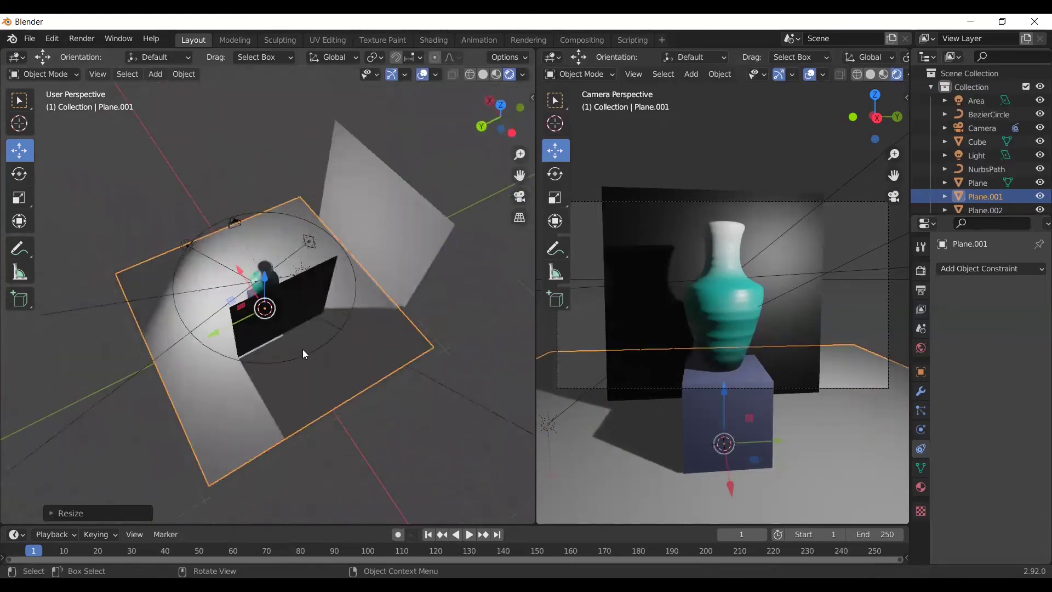
Move the black back wall farther behind the vase and enlarge it
click(275, 329)
middle_drag(369, 425, 353, 364)
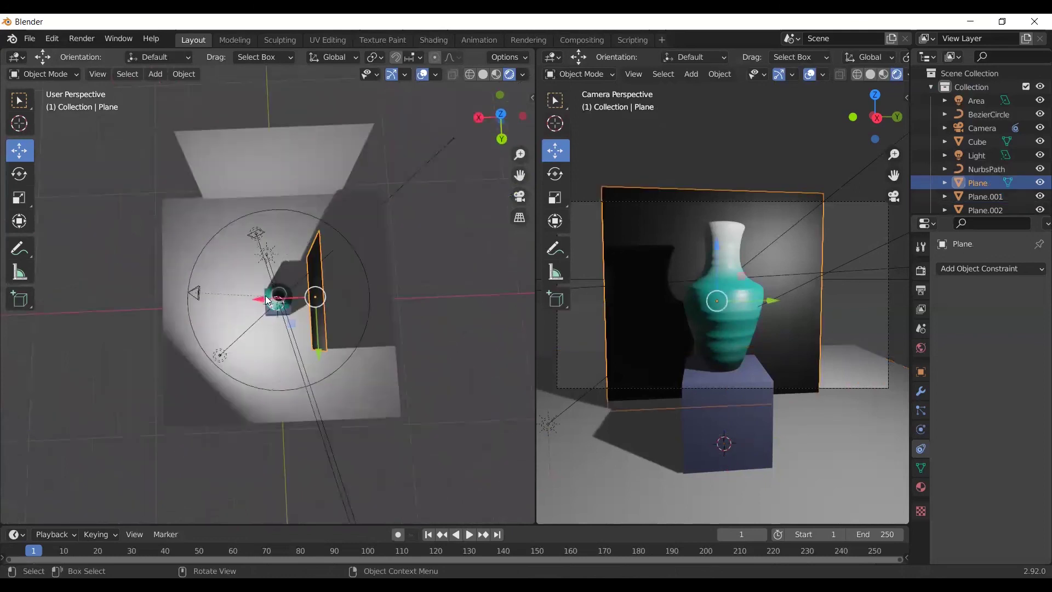
drag(283, 298, 347, 308)
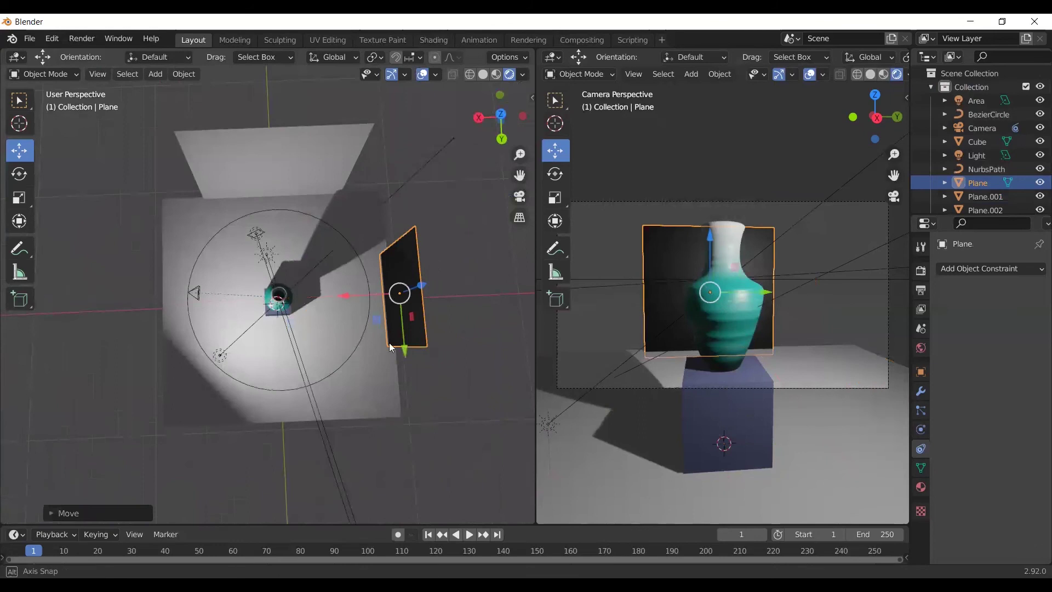
middle_drag(389, 343, 411, 330)
key(s)
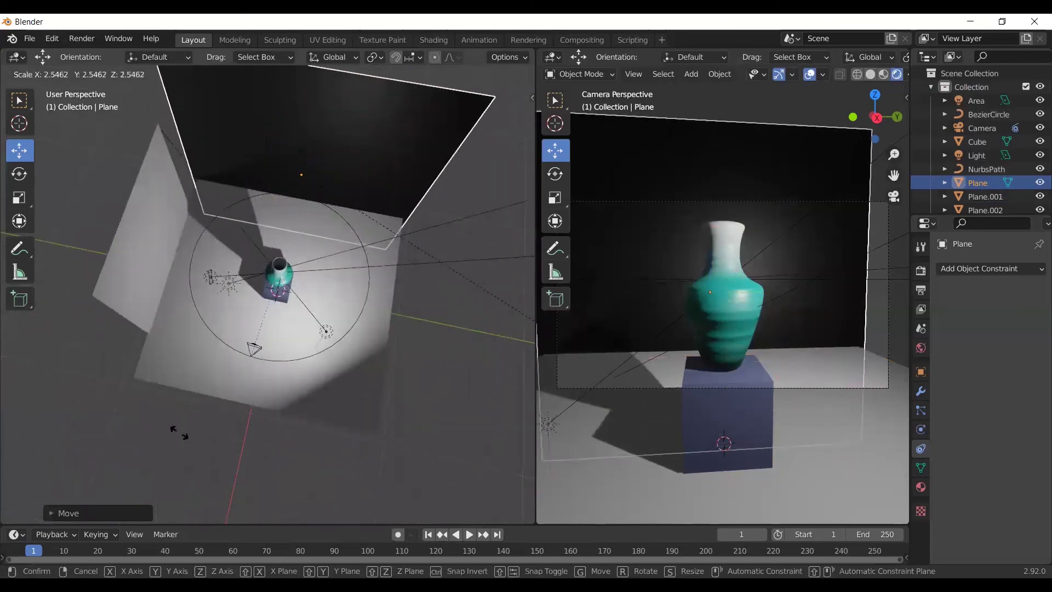
click(190, 433)
Enlarge the side wall Plane.002 and duplicate it as Plane.003
click(294, 366)
middle_drag(295, 366, 224, 349)
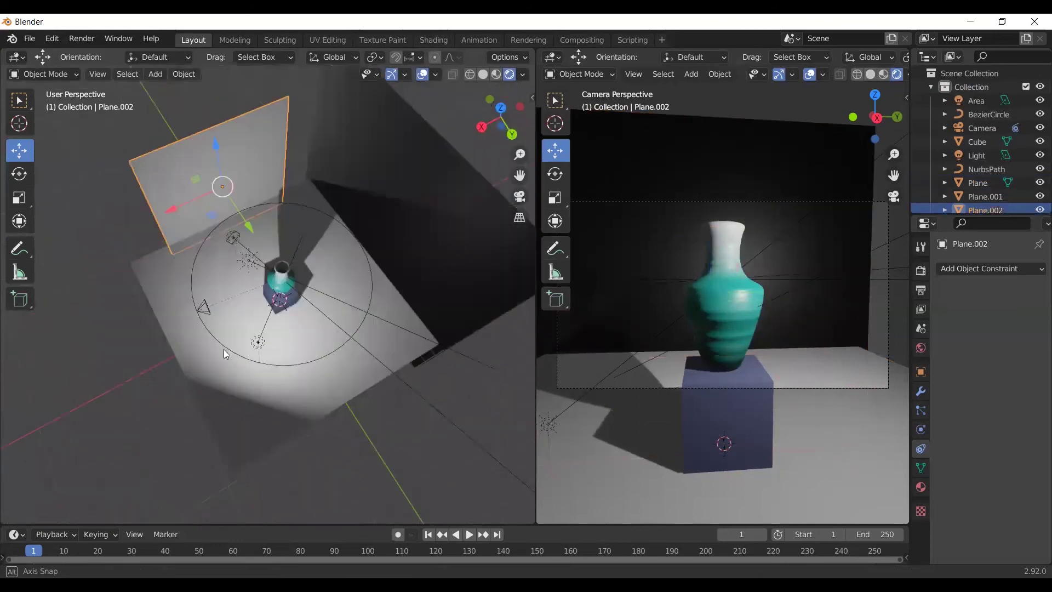
key(s)
click(204, 360)
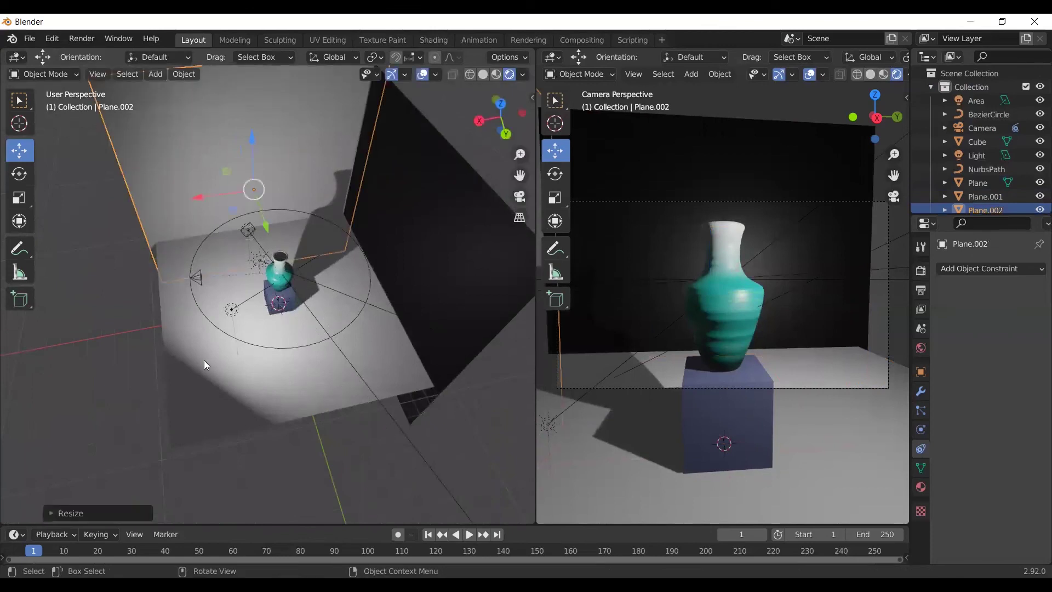
middle_drag(263, 380, 302, 390)
key(shift+d)
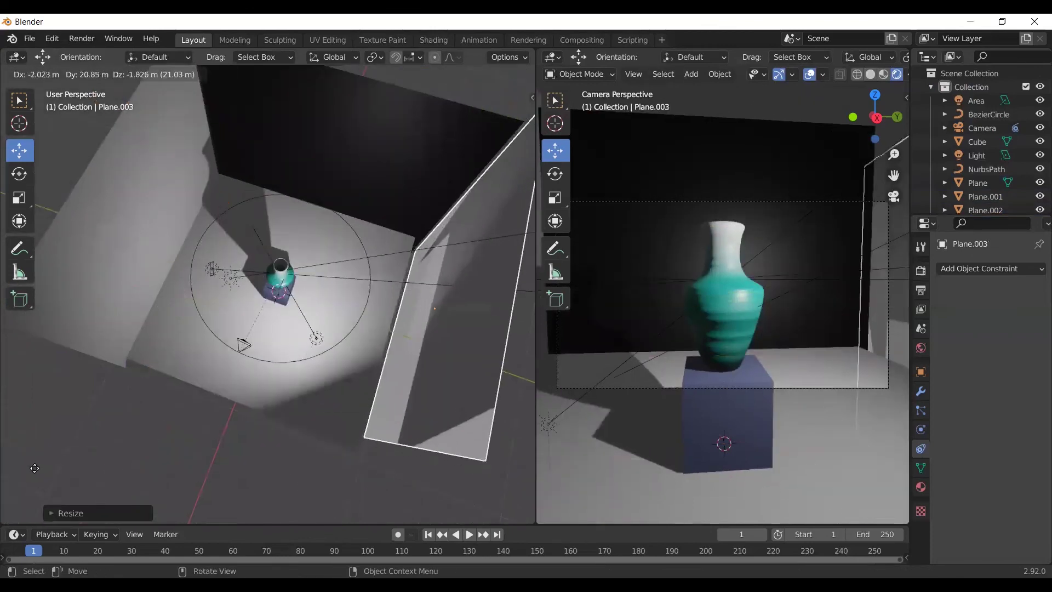
Drop the duplicate wall Plane.003 and move it to the right side, opposite Plane.002
click(61, 435)
mouse_move(60, 435)
middle_down()
mouse_move(472, 318)
mouse_move(469, 340)
mouse_move(331, 295)
mouse_move(334, 337)
mouse_move(268, 271)
middle_up()
scroll(472, 317, up, 5)
drag(284, 255, 221, 331)
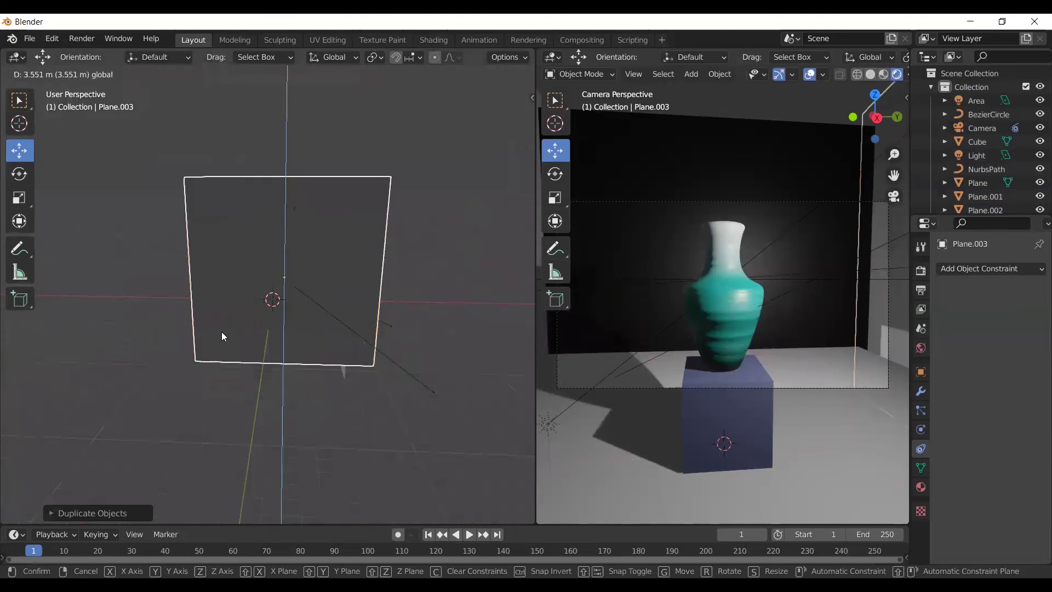
mouse_move(249, 400)
middle_down()
mouse_move(309, 386)
mouse_move(338, 345)
middle_up()
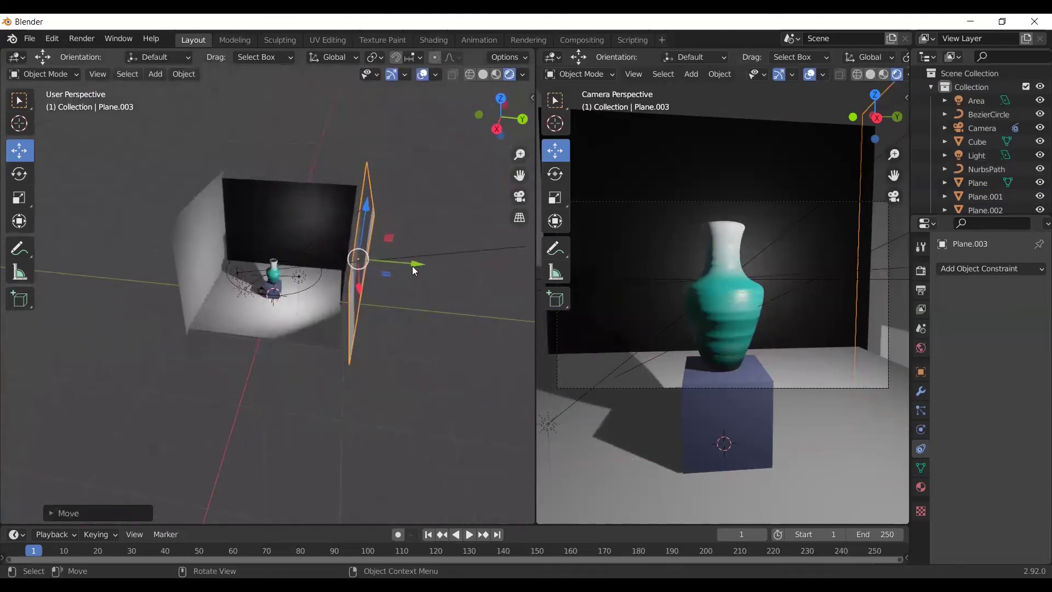
drag(417, 263, 400, 263)
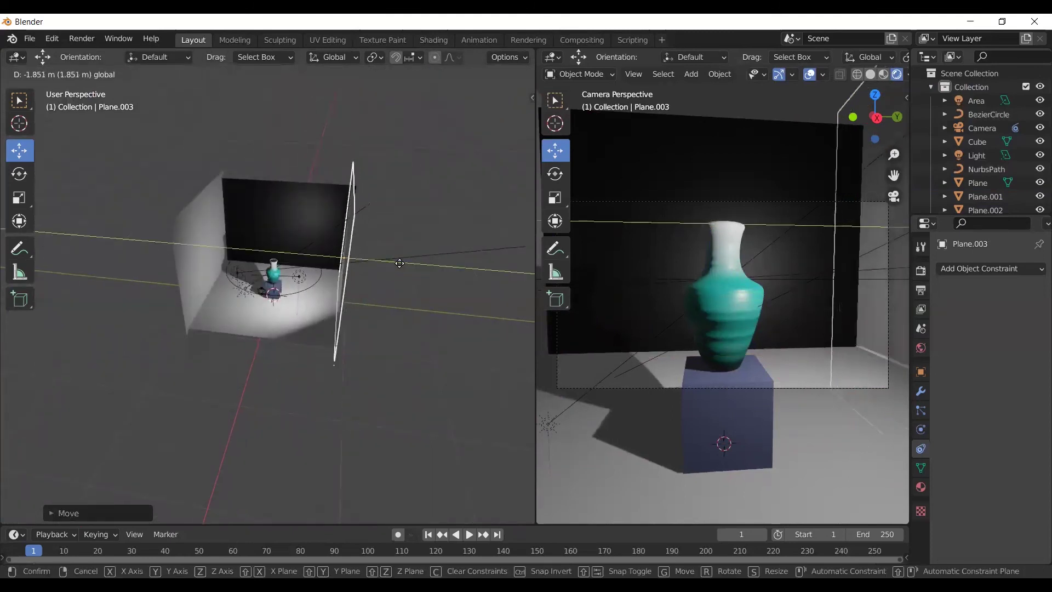
click(400, 269)
Clear the selection, reframe toward the front, and select the left wall Plane.002
click(427, 350)
mouse_move(421, 341)
middle_down()
mouse_move(454, 347)
mouse_move(419, 346)
middle_up()
scroll(455, 347, up, 3)
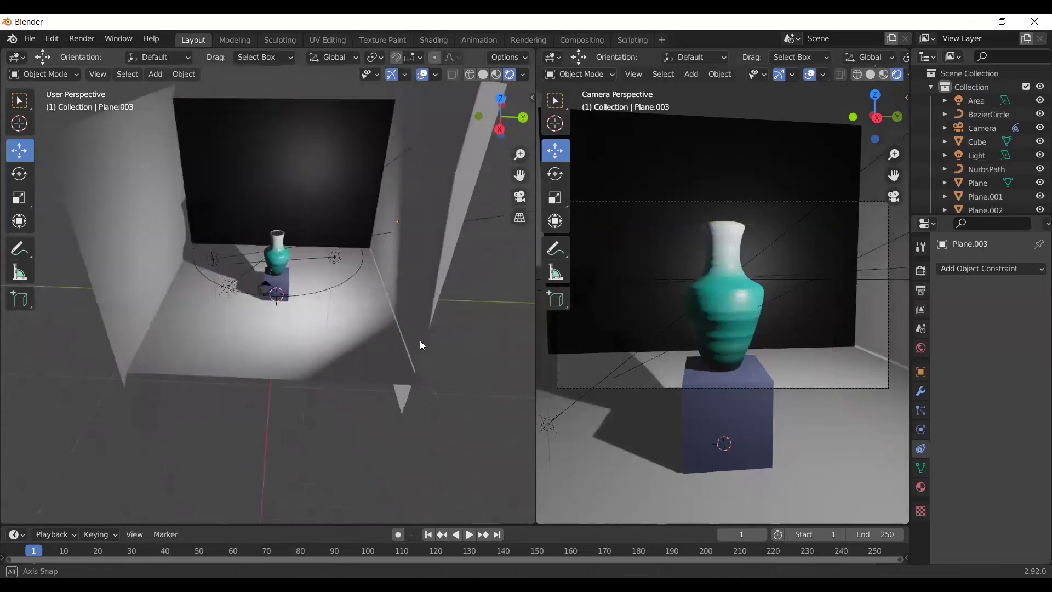
click(149, 240)
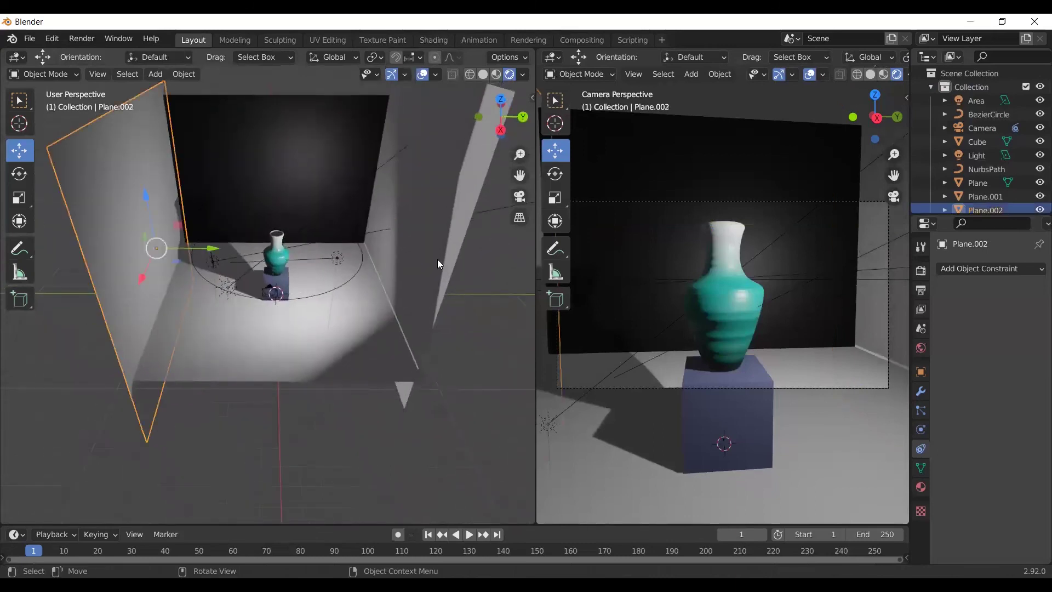
Give the left wall Plane.002 a new material with a near-black base colour
click(922, 489)
click(1007, 328)
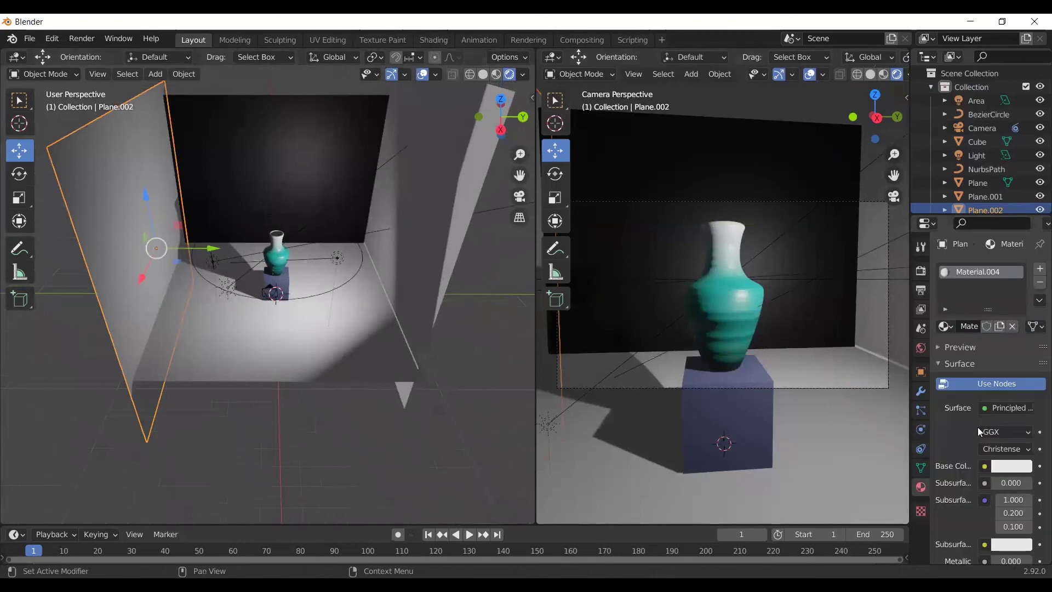
click(1004, 466)
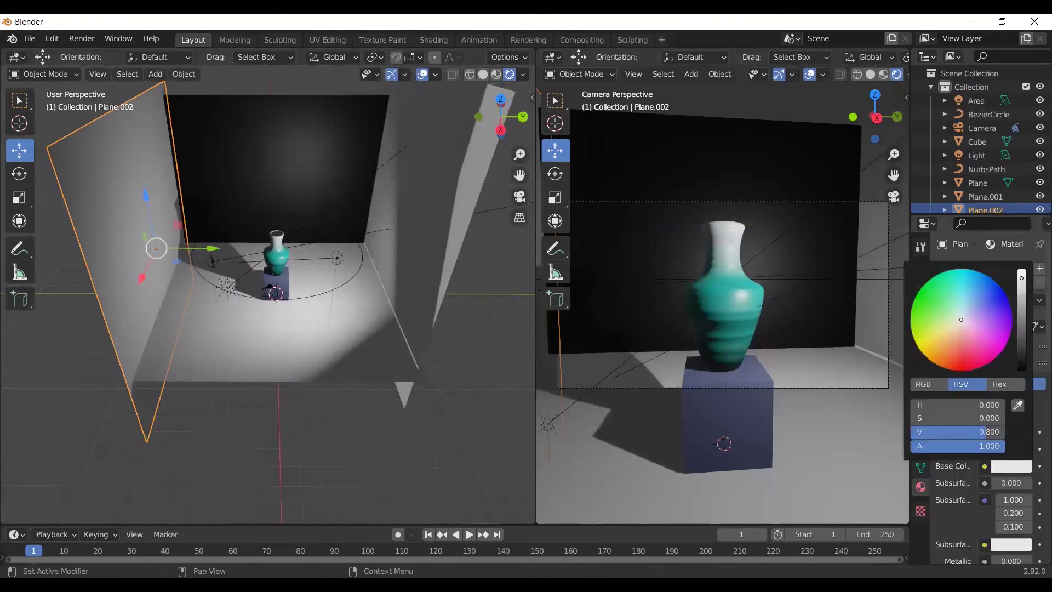
drag(1023, 372, 1021, 354)
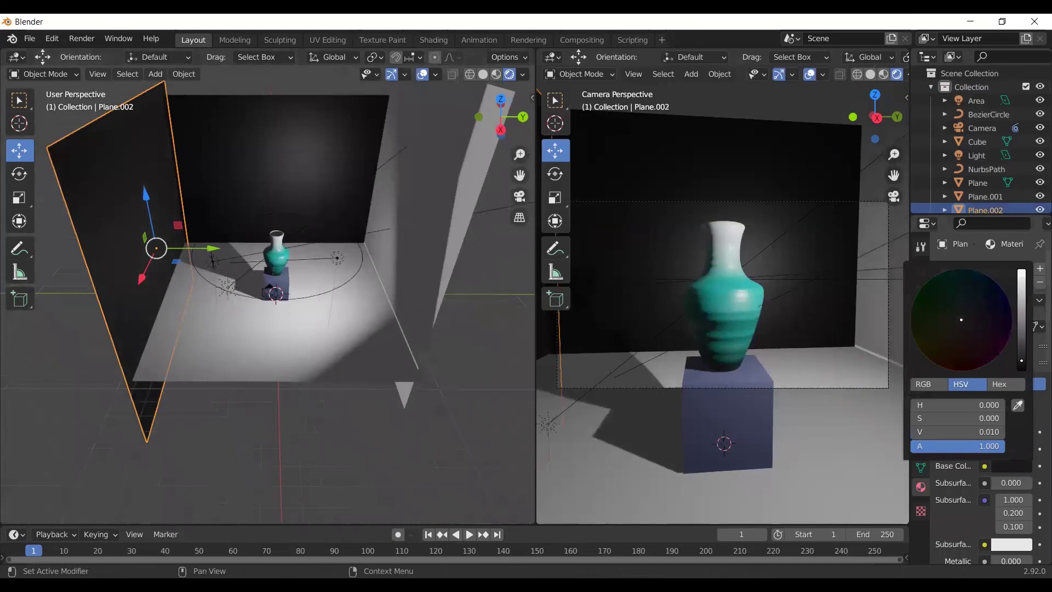
Give the right wall Plane.003 a new material with a black base colour
click(406, 284)
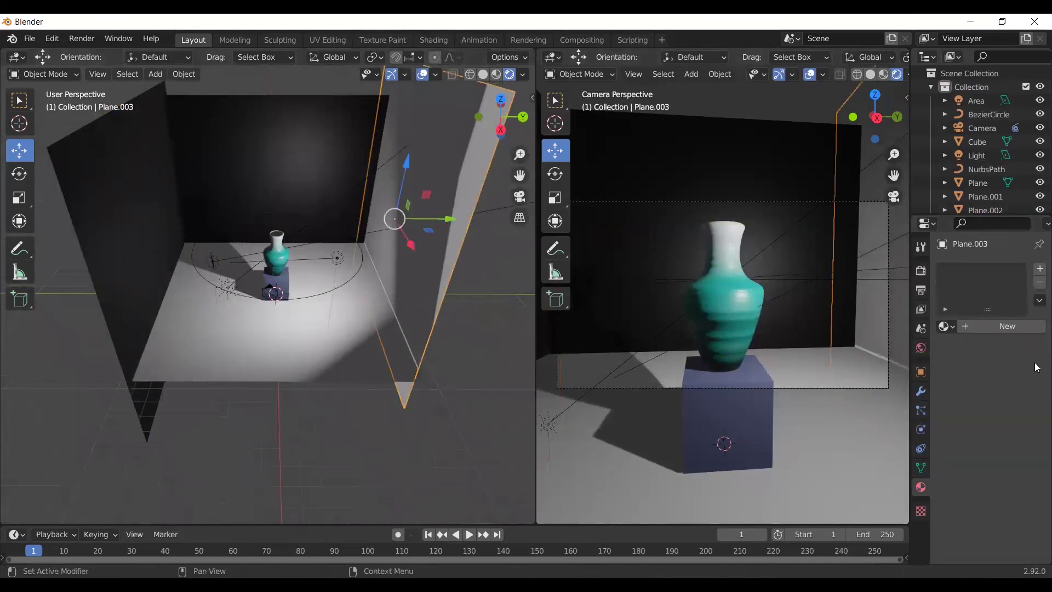
click(1019, 328)
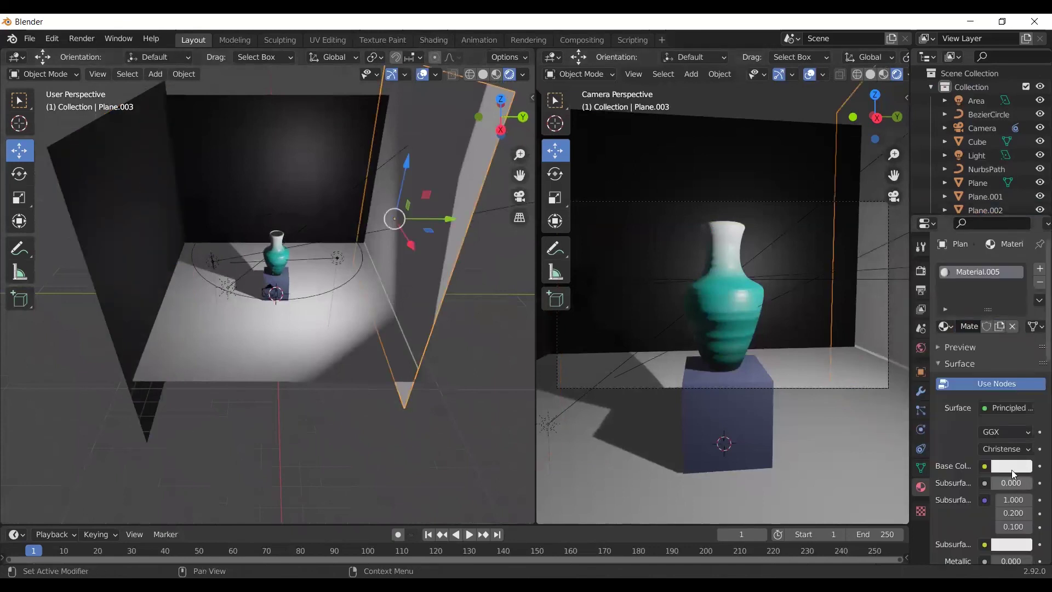
click(1013, 467)
drag(981, 431, 921, 432)
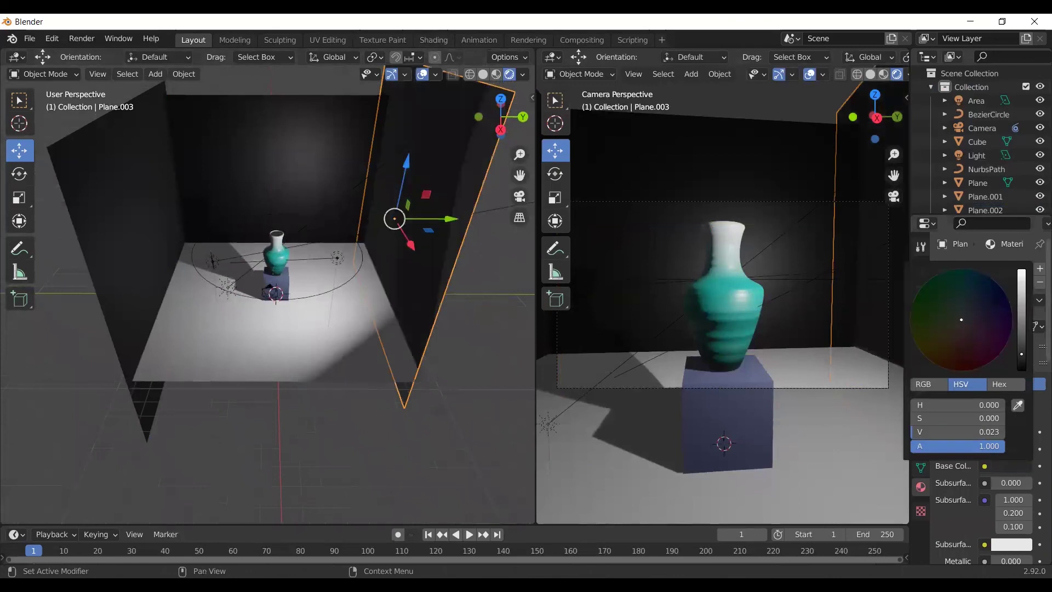
click(449, 430)
middle_drag(453, 425, 459, 413)
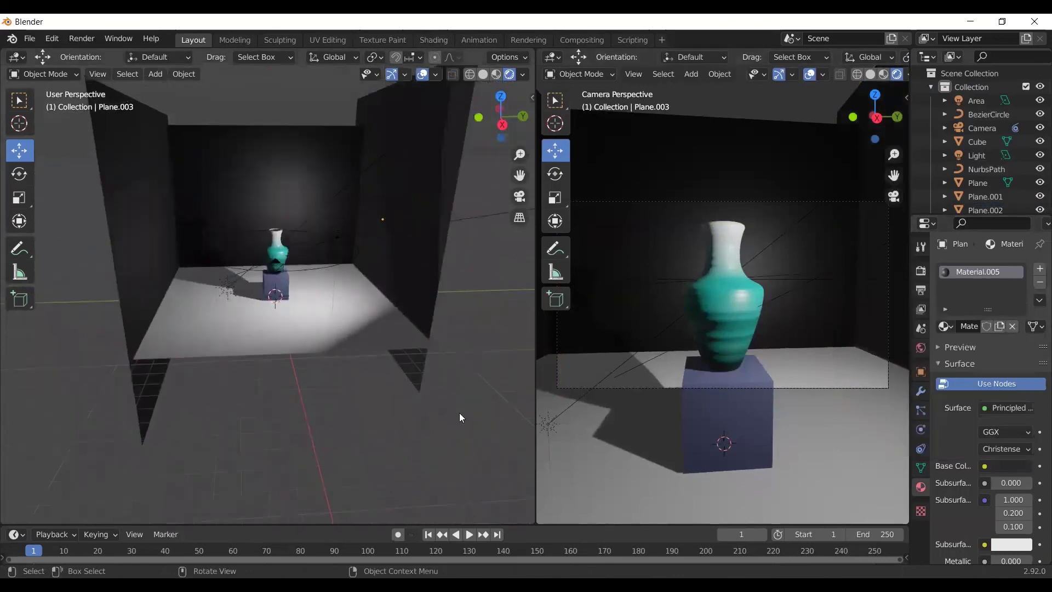
Give the floor plane a new material, Material.006, with a darker grey base colour
click(318, 343)
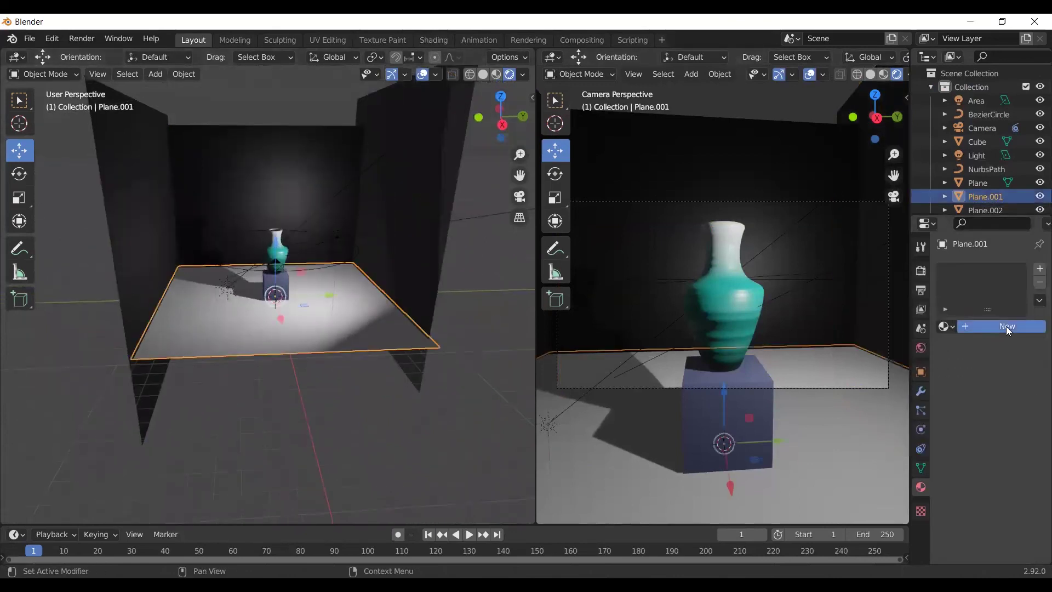
click(1007, 327)
click(1016, 466)
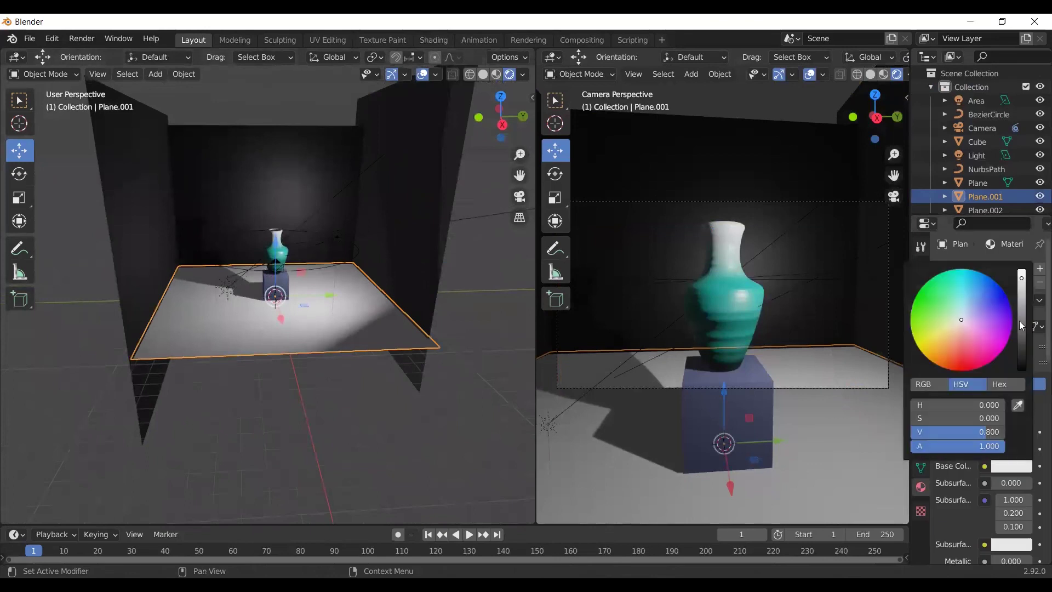
drag(1022, 326, 1022, 304)
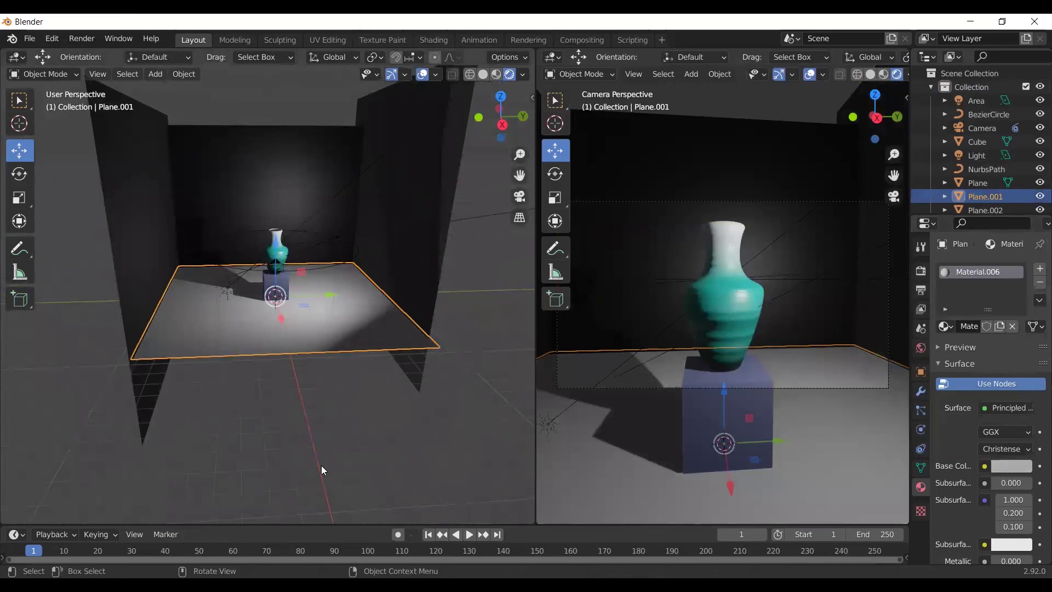
drag(321, 464, 348, 480)
scroll(339, 432, up, 5)
mouse_move(340, 433)
middle_down()
mouse_move(302, 415)
mouse_move(428, 425)
middle_up()
scroll(691, 432, down, 4)
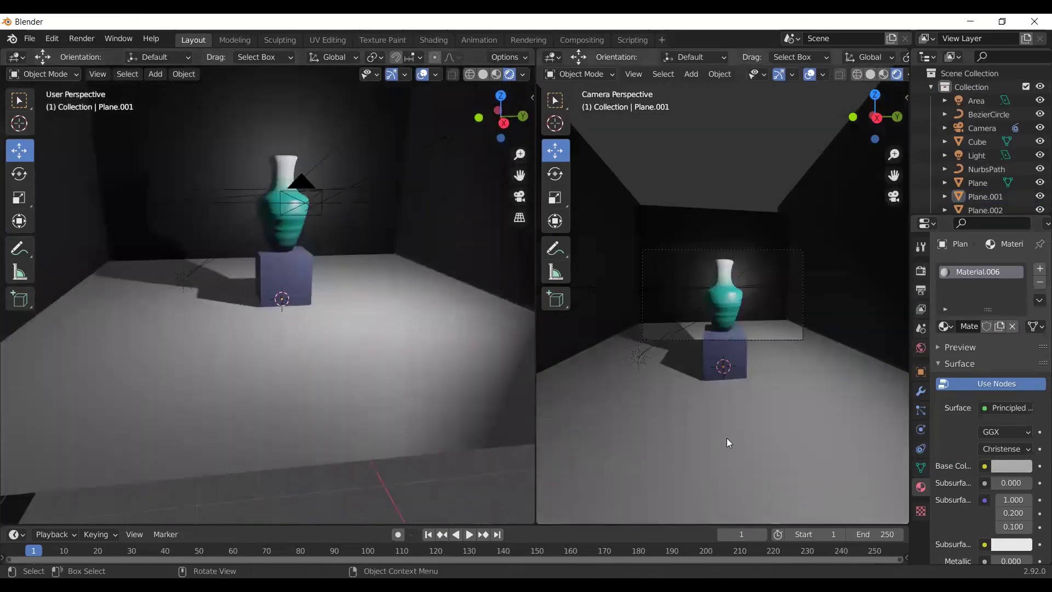
Select the camera and set its Follow Path constraint offset to -155.9
key(KP_0)
key(KP_0)
mouse_move(392, 349)
middle_down()
mouse_move(403, 379)
mouse_move(376, 367)
mouse_move(340, 378)
middle_up()
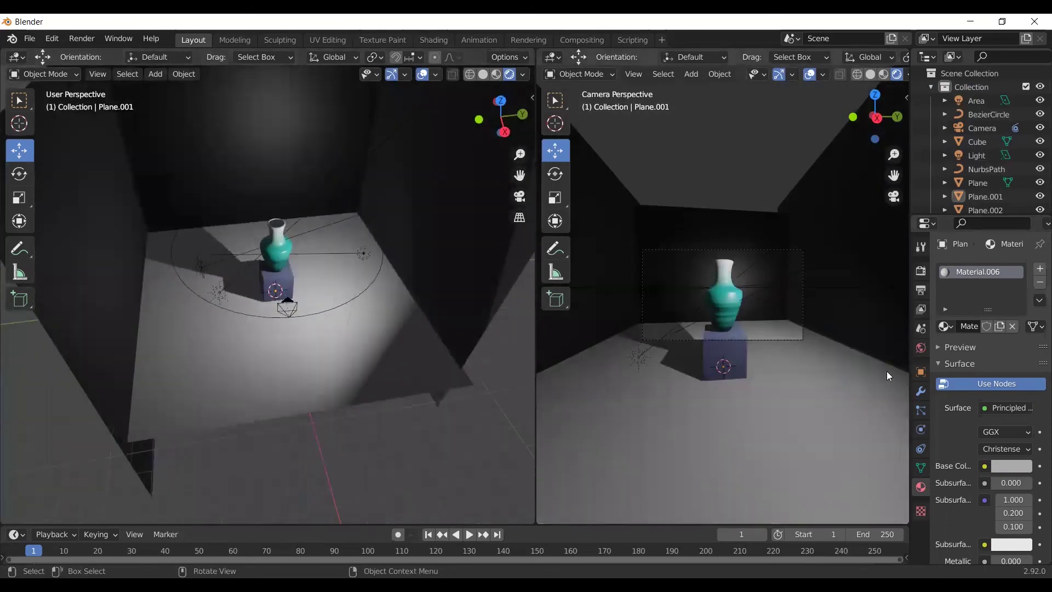
click(982, 128)
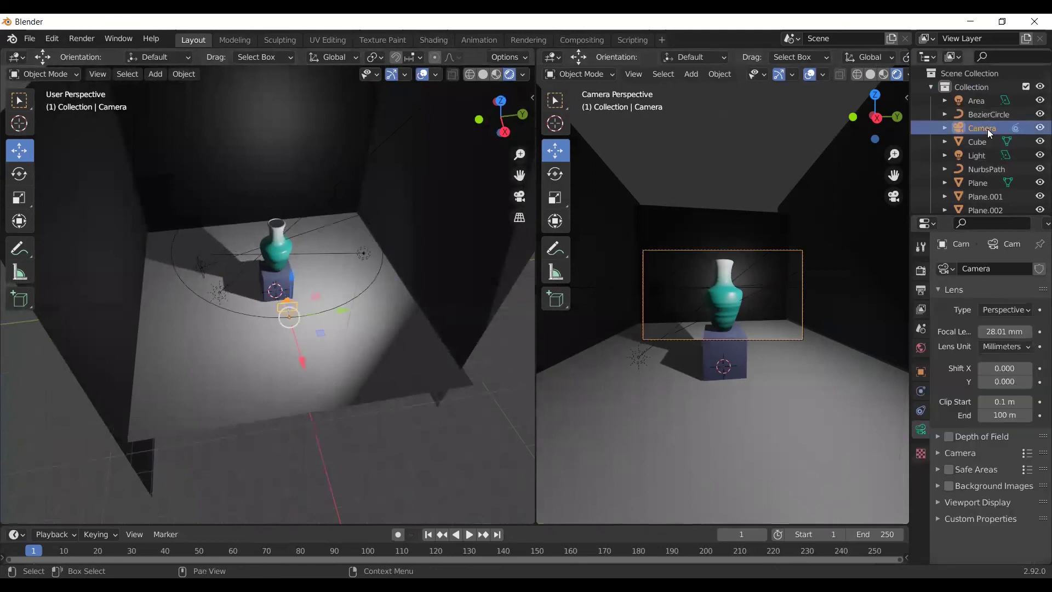
click(922, 391)
click(921, 410)
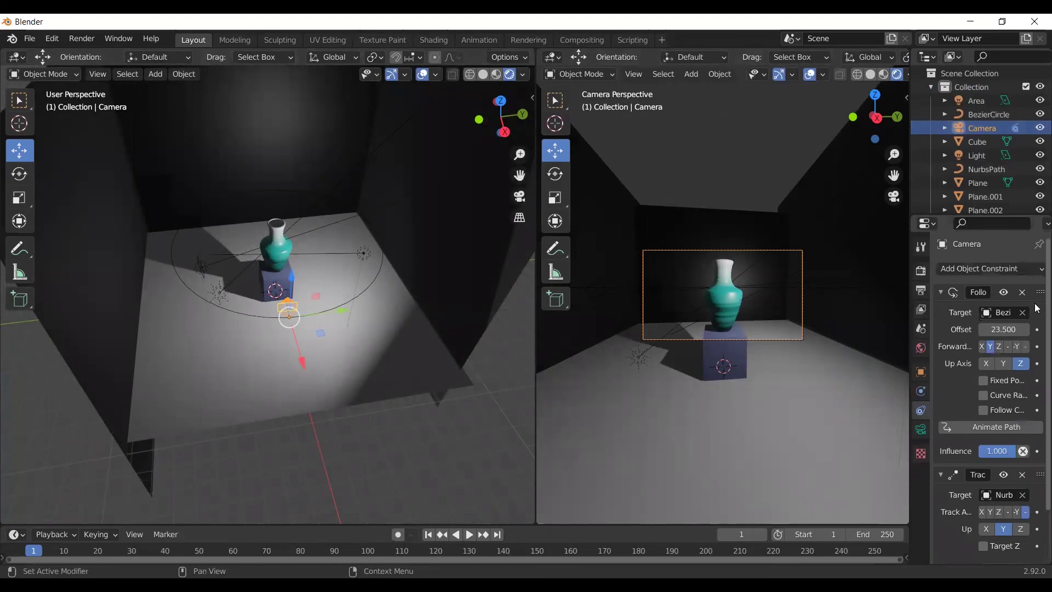
mouse_move(1003, 329)
mouse_down()
mouse_move(1030, 329)
mouse_move(964, 329)
mouse_up()
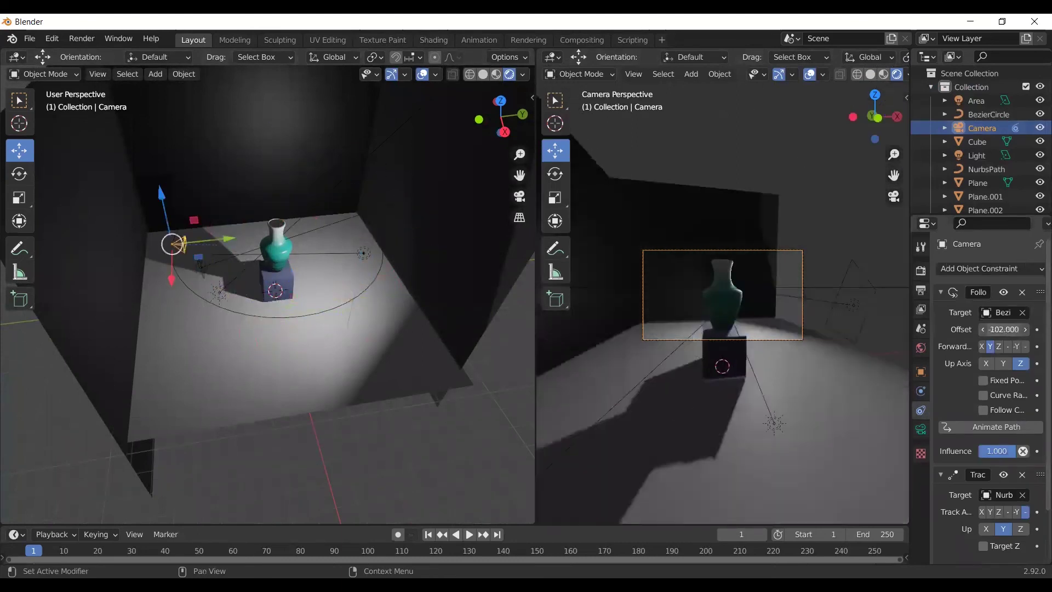
drag(1003, 329, 1016, 335)
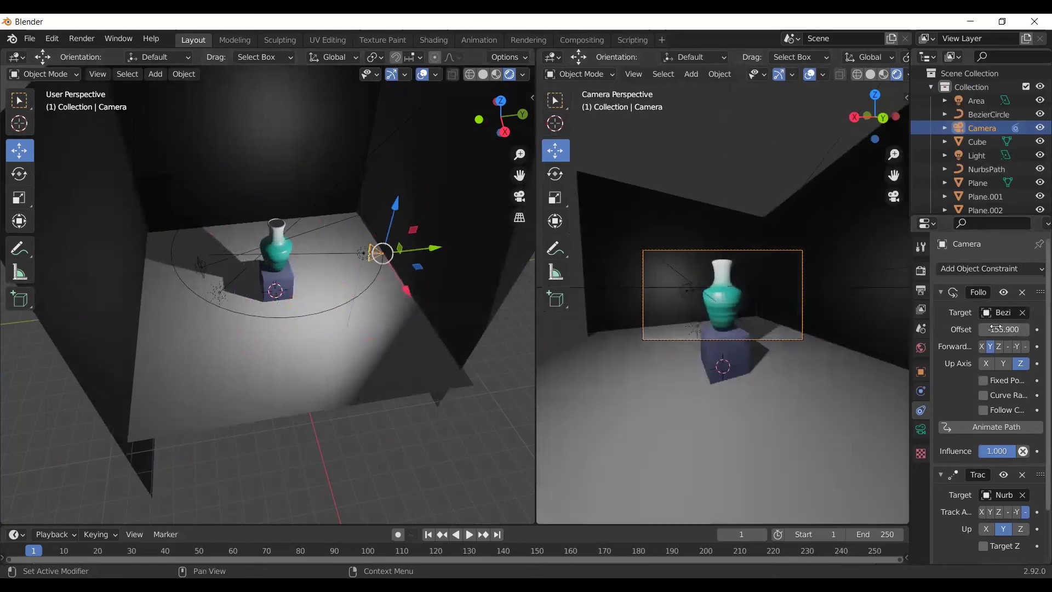
middle_drag(515, 387, 252, 325)
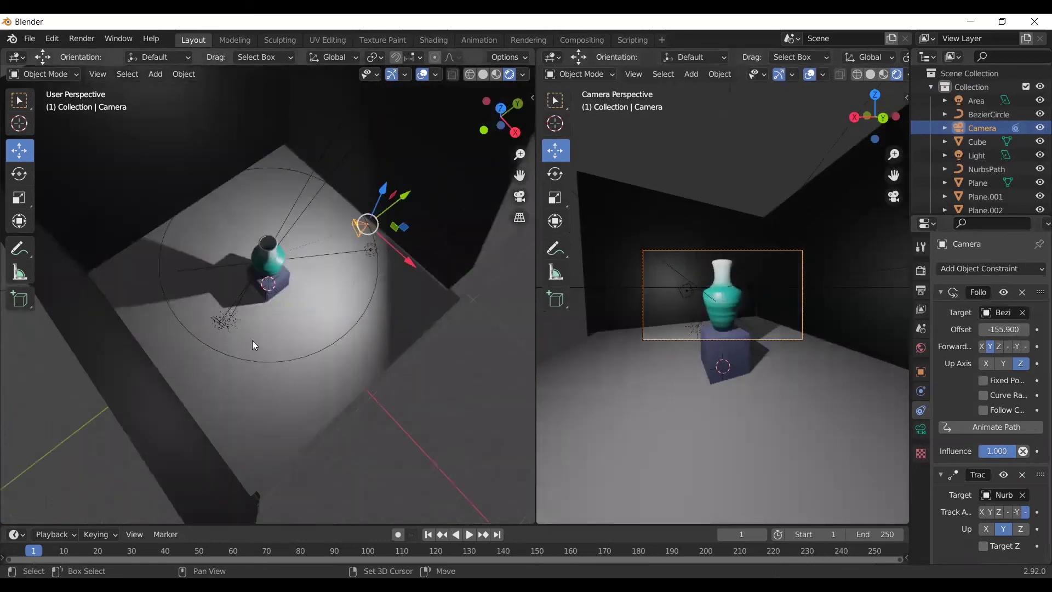
key(shift+a)
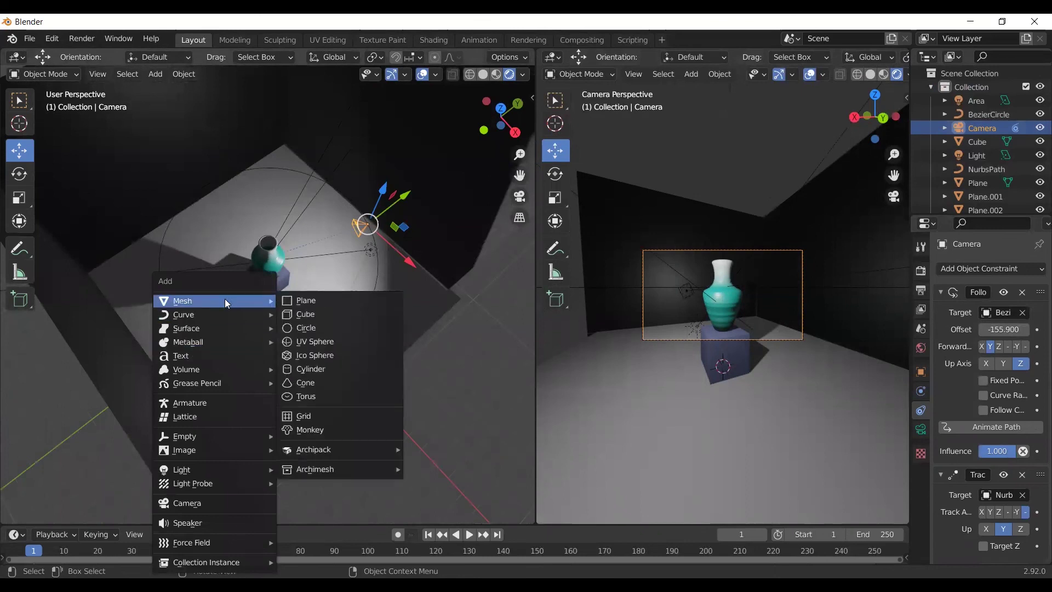
mouse_move(182, 469)
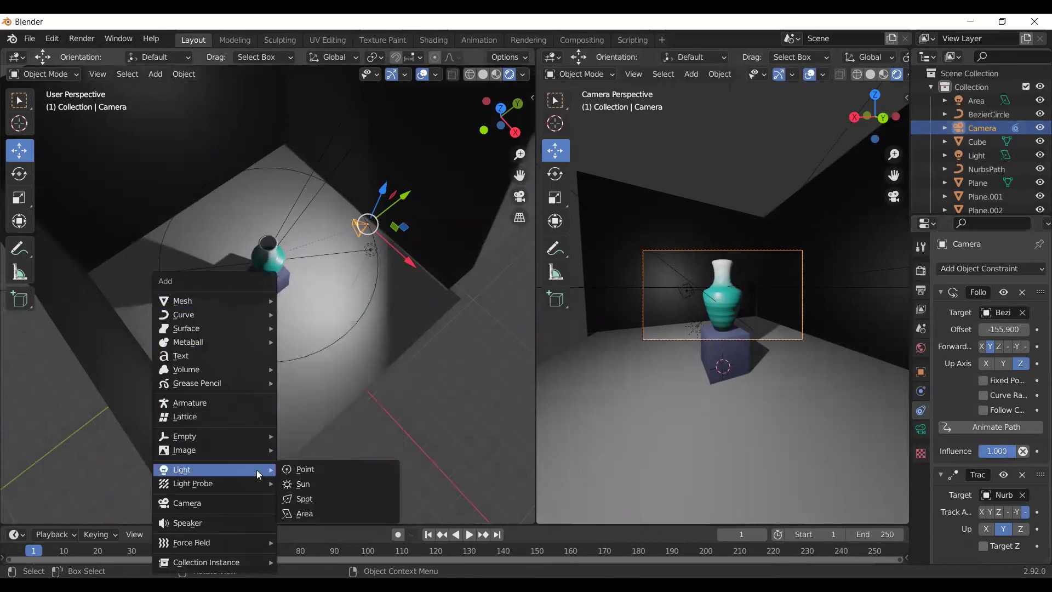
Add a Sun lamp and raise it high above the walled set
click(305, 496)
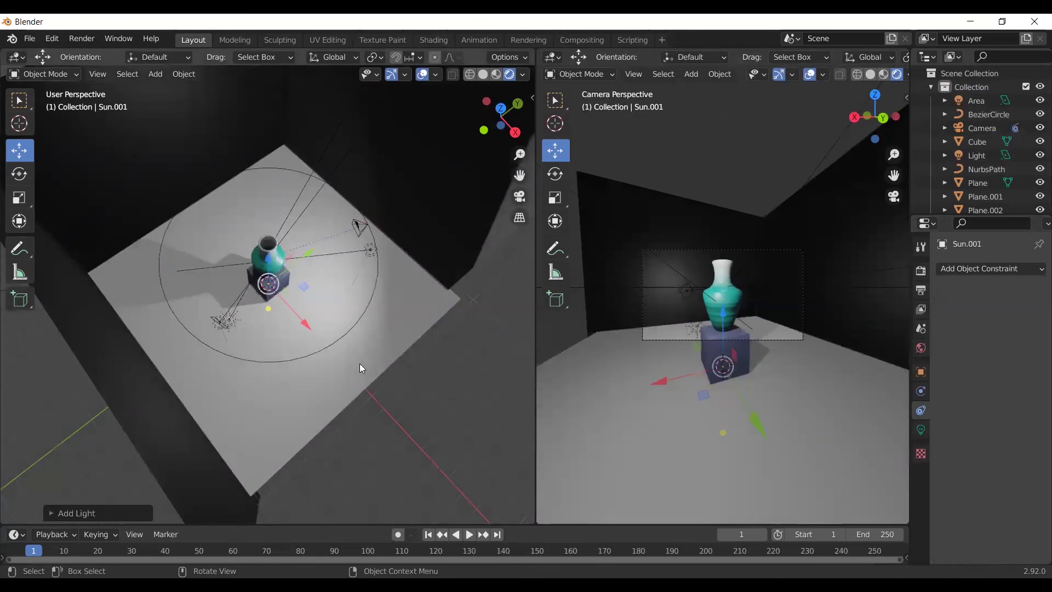
mouse_move(364, 368)
middle_down()
mouse_move(476, 345)
mouse_move(531, 379)
mouse_move(279, 319)
middle_up()
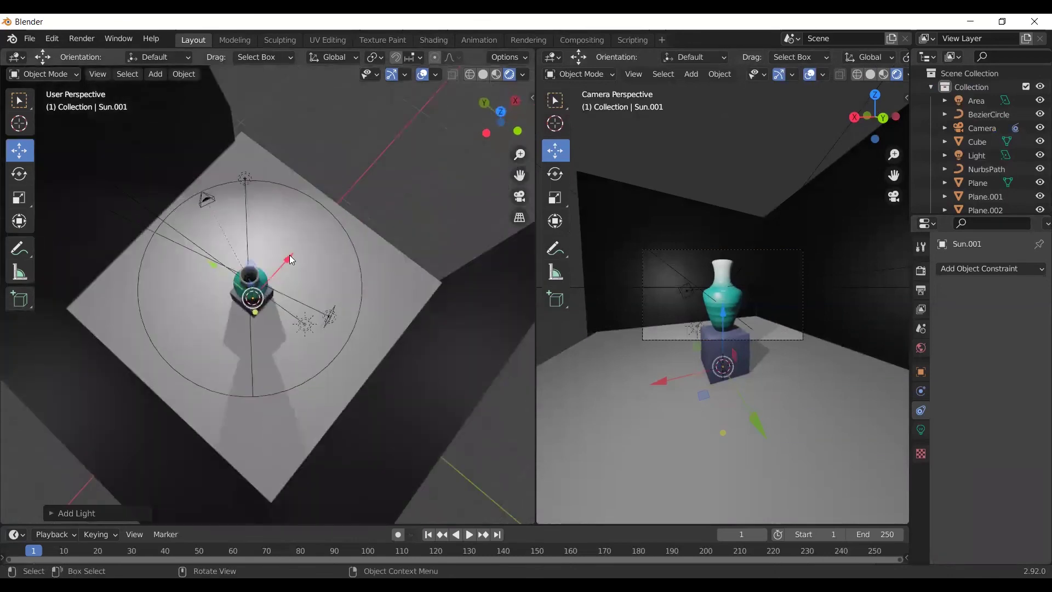
mouse_move(292, 260)
mouse_down()
mouse_move(247, 306)
mouse_move(269, 322)
mouse_up()
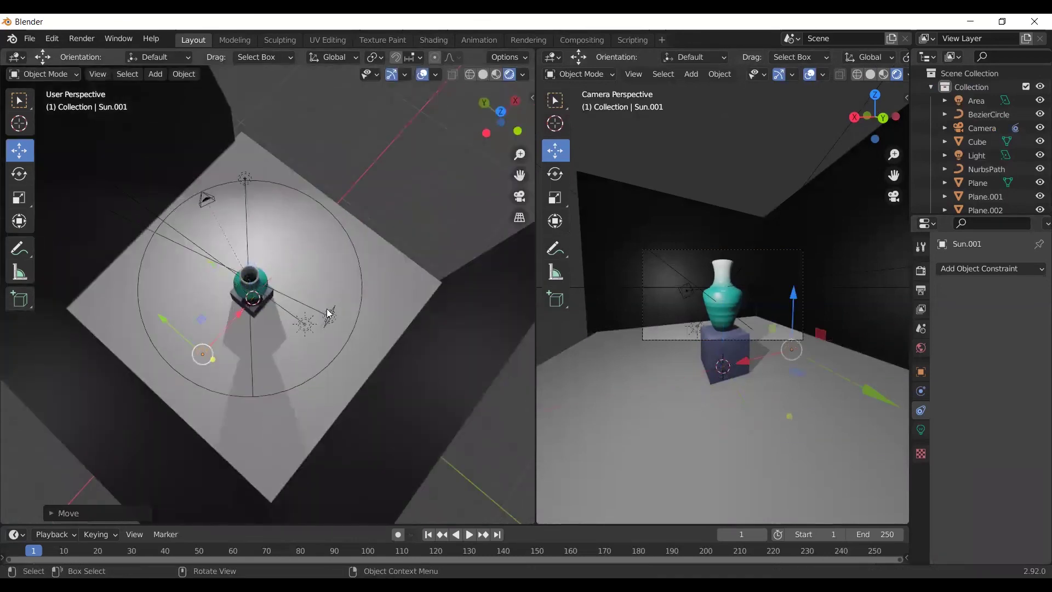
mouse_move(329, 313)
middle_down()
mouse_move(418, 235)
mouse_move(387, 223)
mouse_move(288, 275)
middle_up()
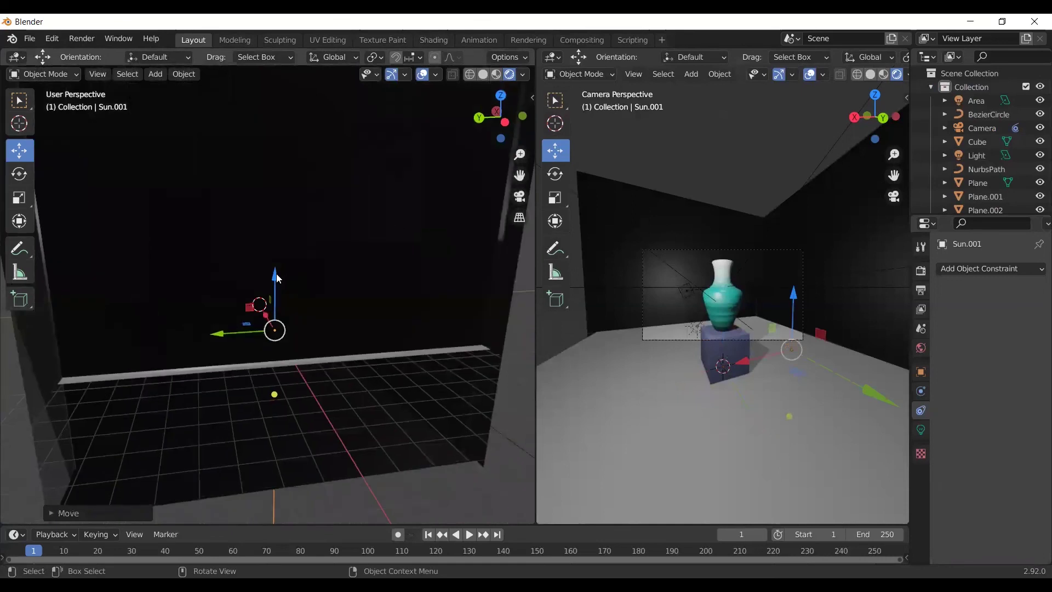
drag(277, 278, 291, 146)
mouse_move(290, 146)
middle_down()
mouse_move(304, 198)
mouse_move(342, 205)
middle_up()
scroll(298, 179, down, 3)
scroll(315, 267, down, 5)
mouse_move(316, 267)
middle_down()
mouse_move(443, 373)
mouse_move(283, 280)
mouse_move(382, 383)
mouse_move(441, 343)
mouse_move(36, 313)
mouse_move(2, 291)
middle_up()
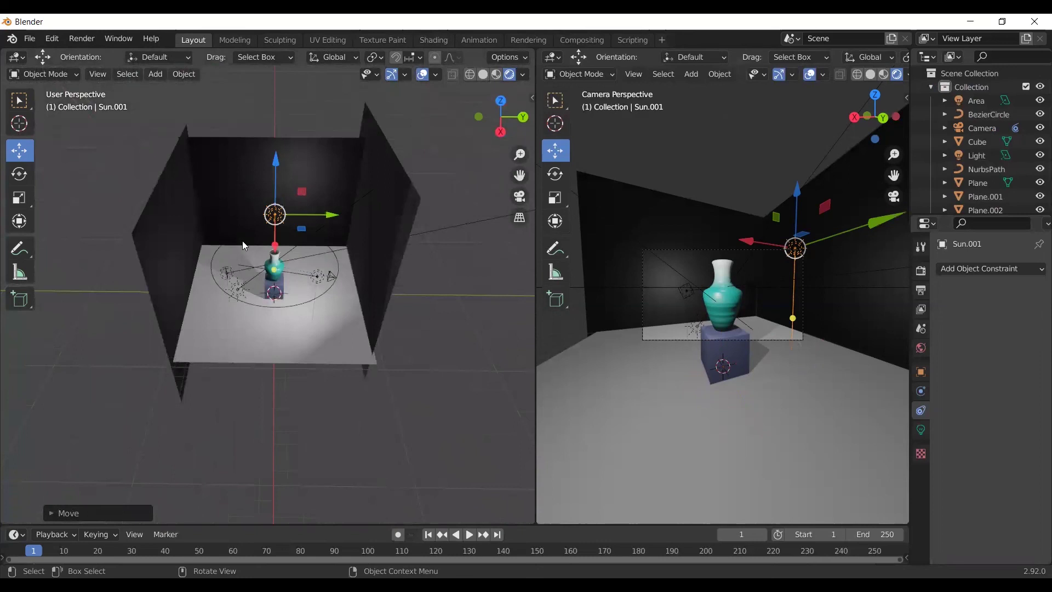
scroll(242, 241, up, 5)
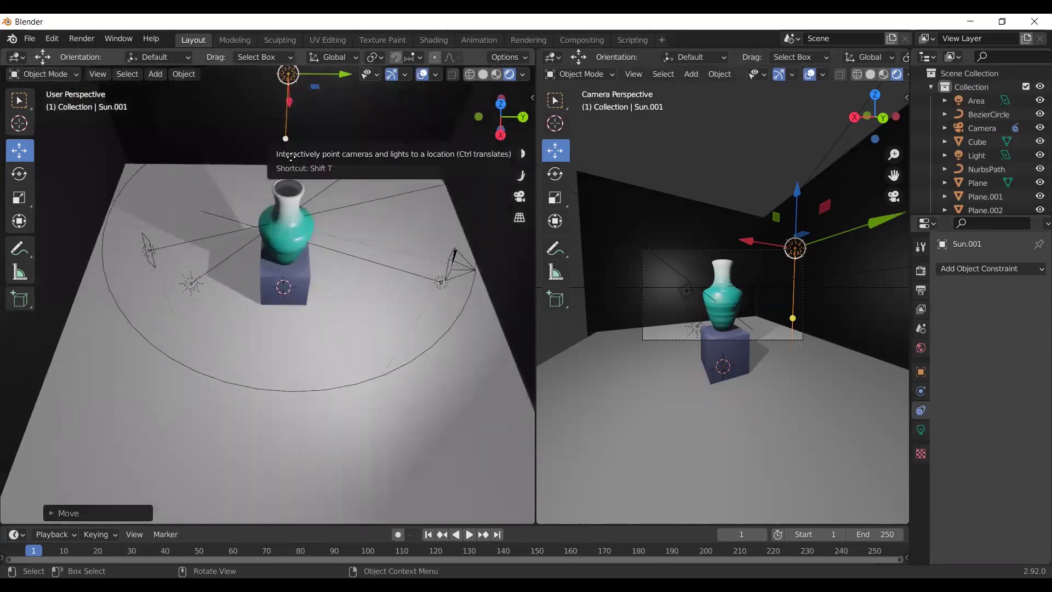
Aim the sun's direction down through the vase so shadows cross the floor
mouse_move(284, 138)
mouse_down()
mouse_move(308, 198)
mouse_move(255, 182)
mouse_move(204, 313)
mouse_up()
mouse_move(220, 336)
middle_down()
mouse_move(470, 322)
mouse_move(479, 308)
mouse_move(475, 335)
middle_up()
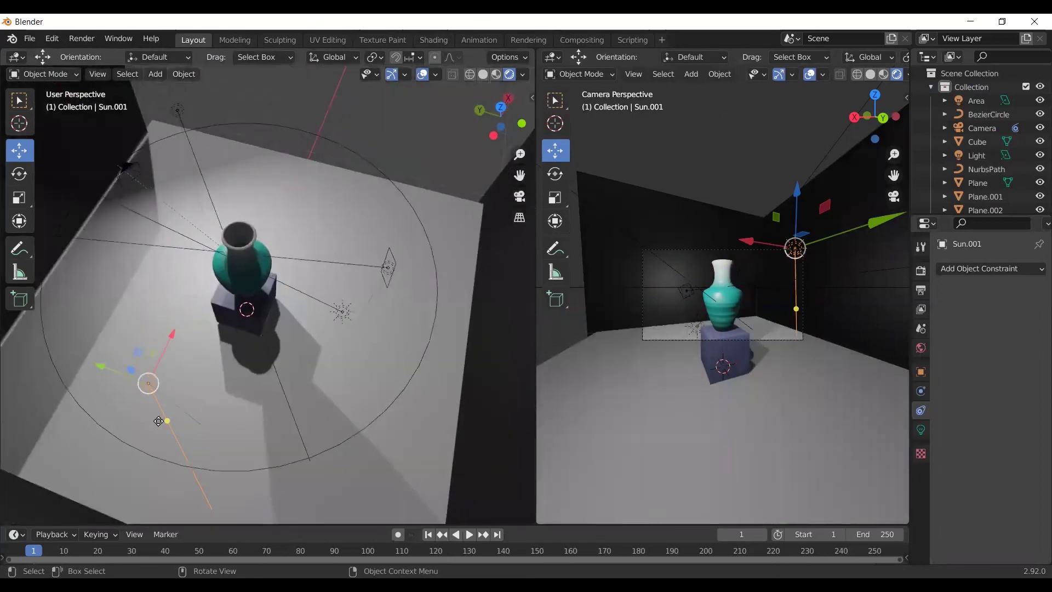
drag(166, 420, 237, 287)
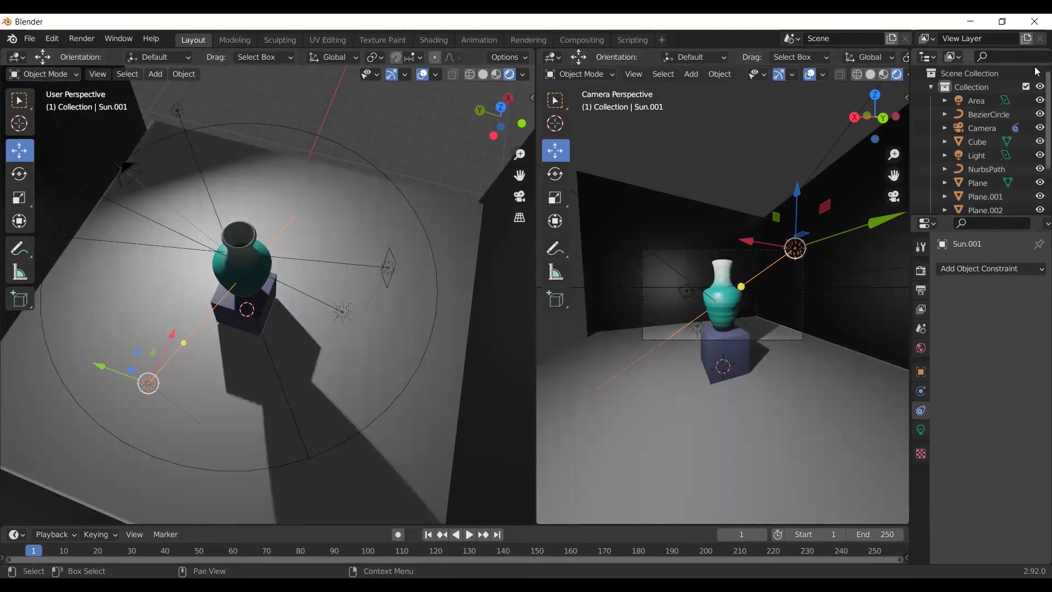
Nudge the camera along its path, then shift the sun along Y and re-aim its shadows
click(990, 129)
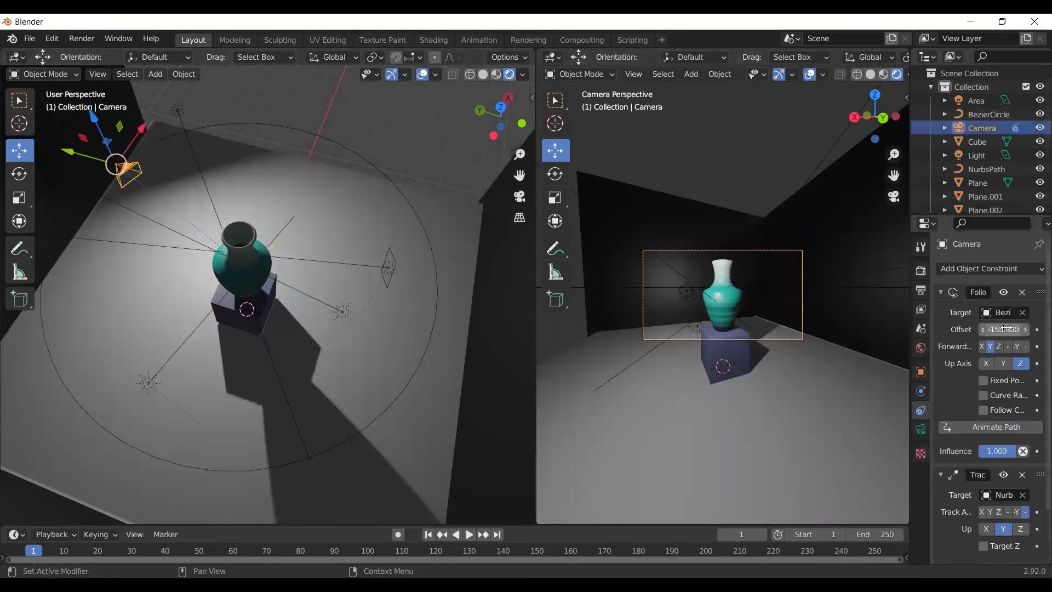
mouse_move(1004, 329)
mouse_down()
mouse_move(965, 329)
mouse_move(986, 329)
mouse_up()
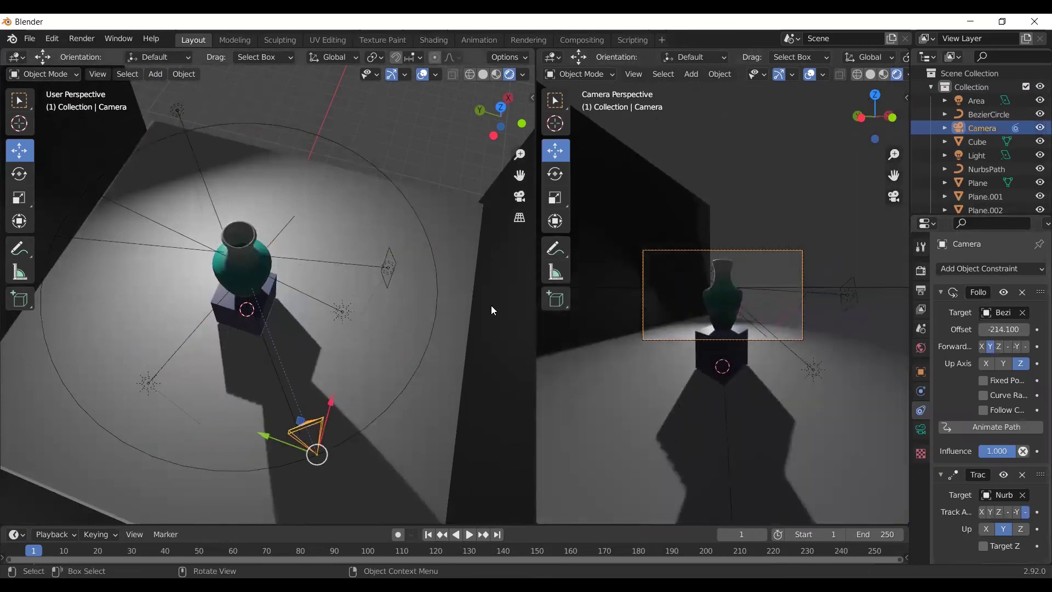
click(148, 386)
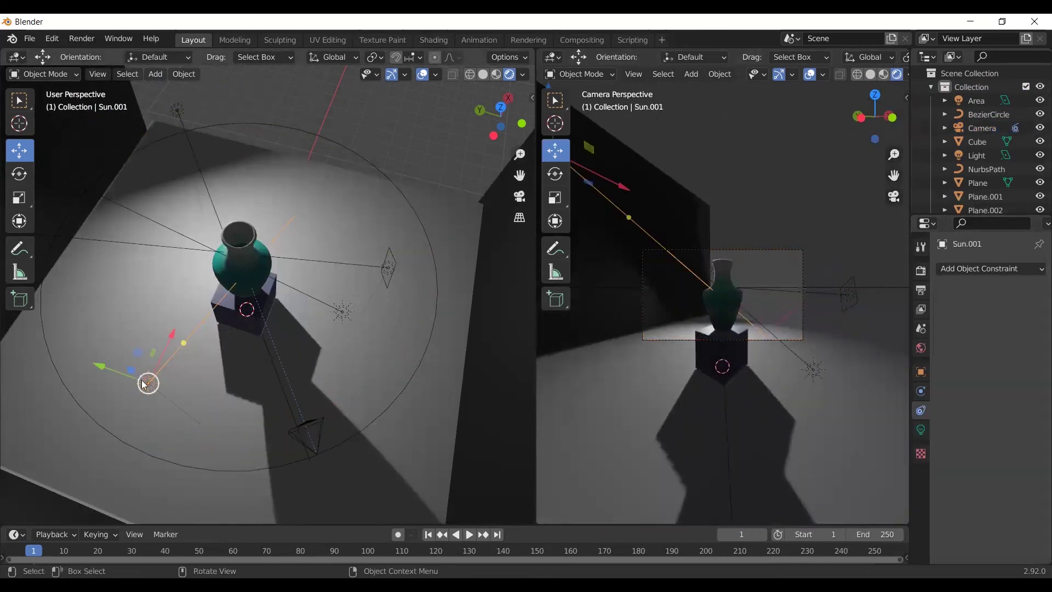
drag(111, 367, 294, 360)
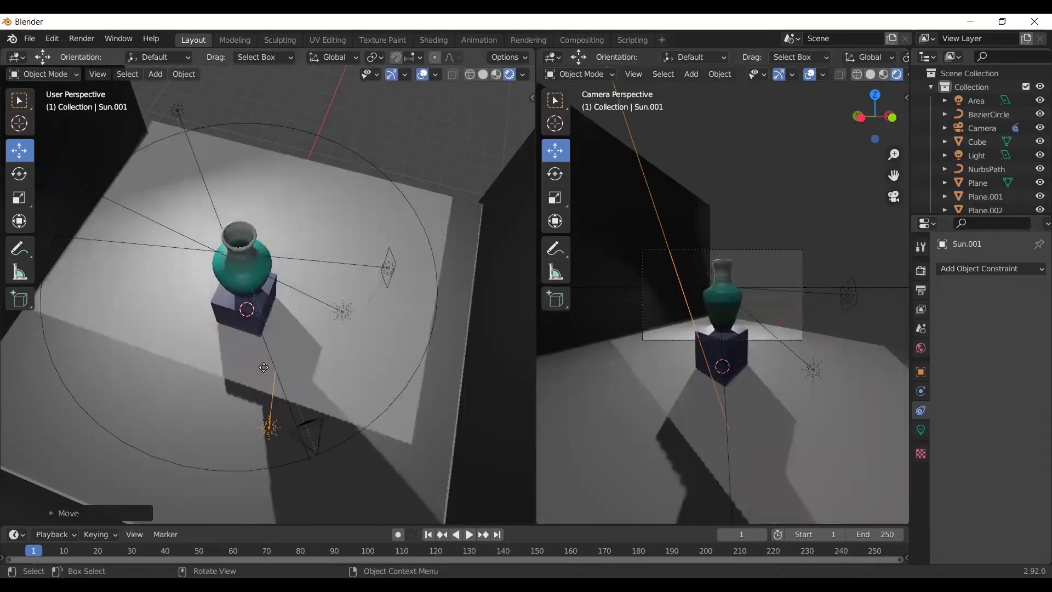
mouse_move(287, 377)
mouse_down()
mouse_move(251, 355)
mouse_move(242, 281)
mouse_up()
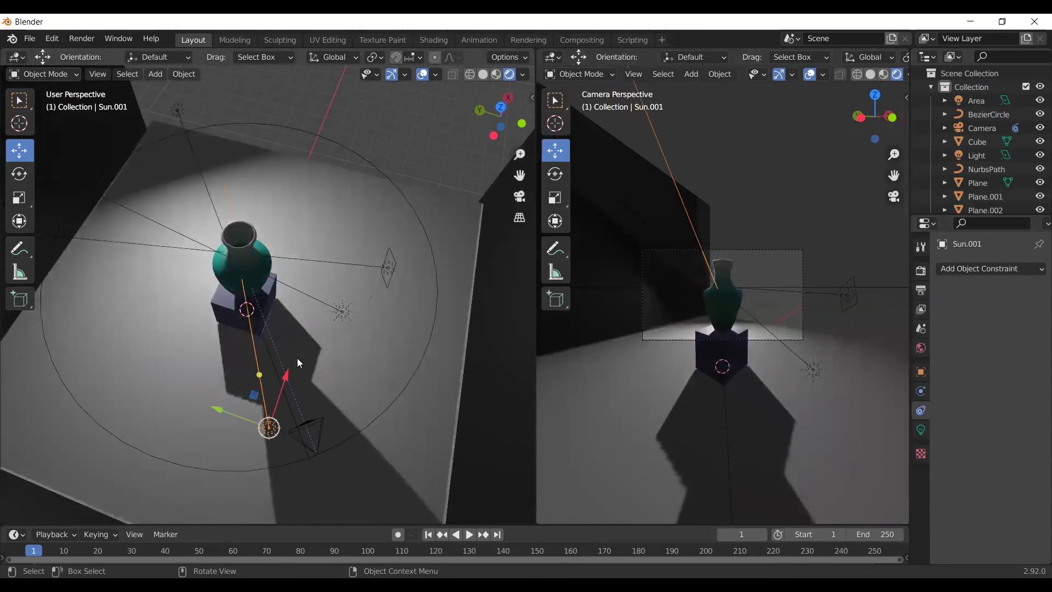
mouse_move(343, 354)
middle_down()
mouse_move(424, 357)
mouse_move(440, 212)
middle_up()
mouse_move(416, 219)
mouse_down()
mouse_move(422, 267)
mouse_move(411, 293)
mouse_up()
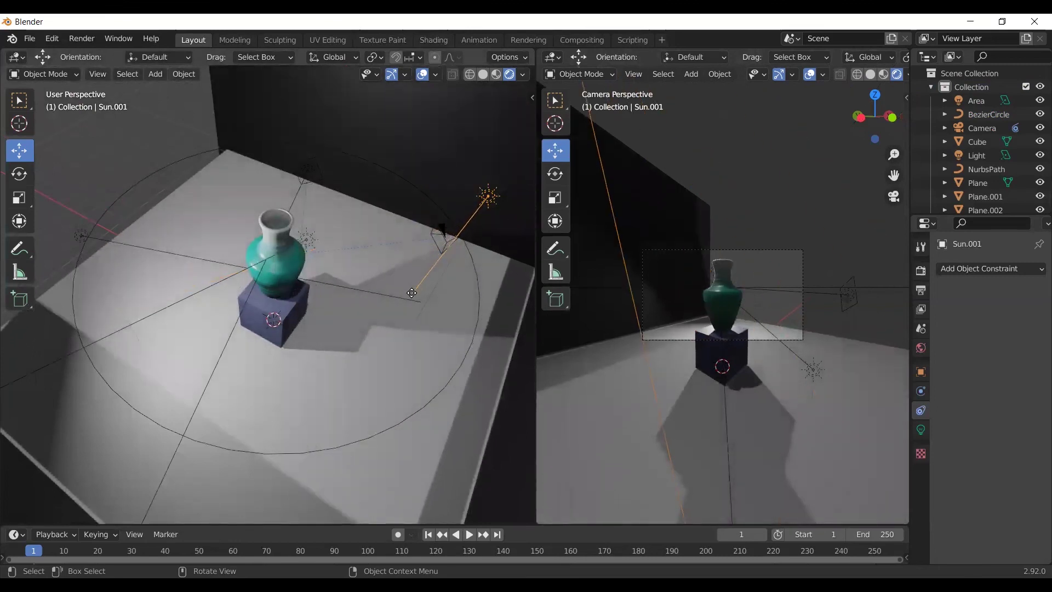
mouse_move(412, 292)
mouse_down()
mouse_move(391, 279)
mouse_move(387, 313)
mouse_up()
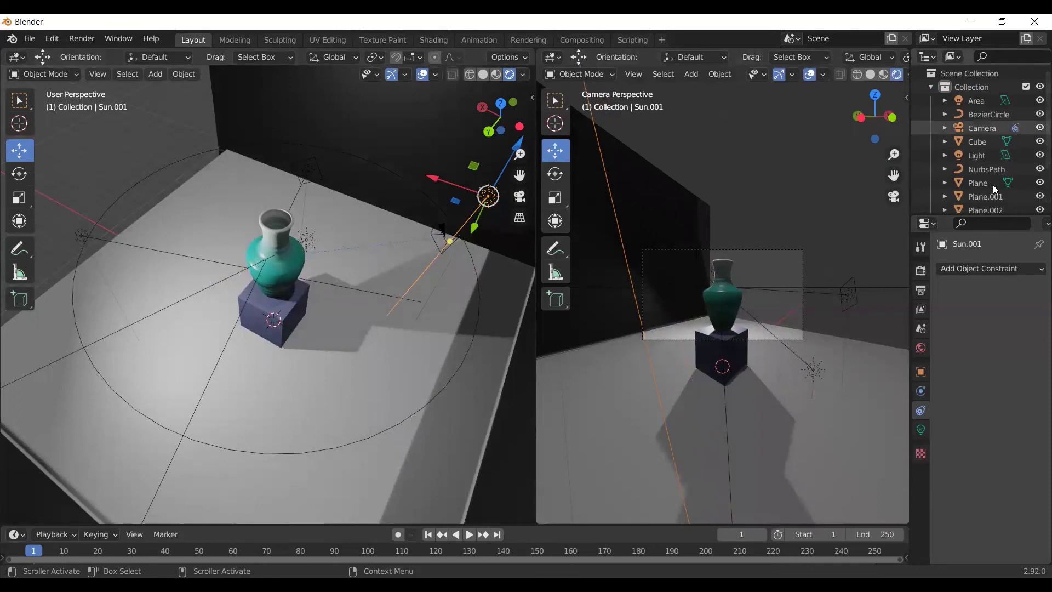
Set the camera path offset to -357.1 and enlarge the timeline to show its keyframes
click(982, 129)
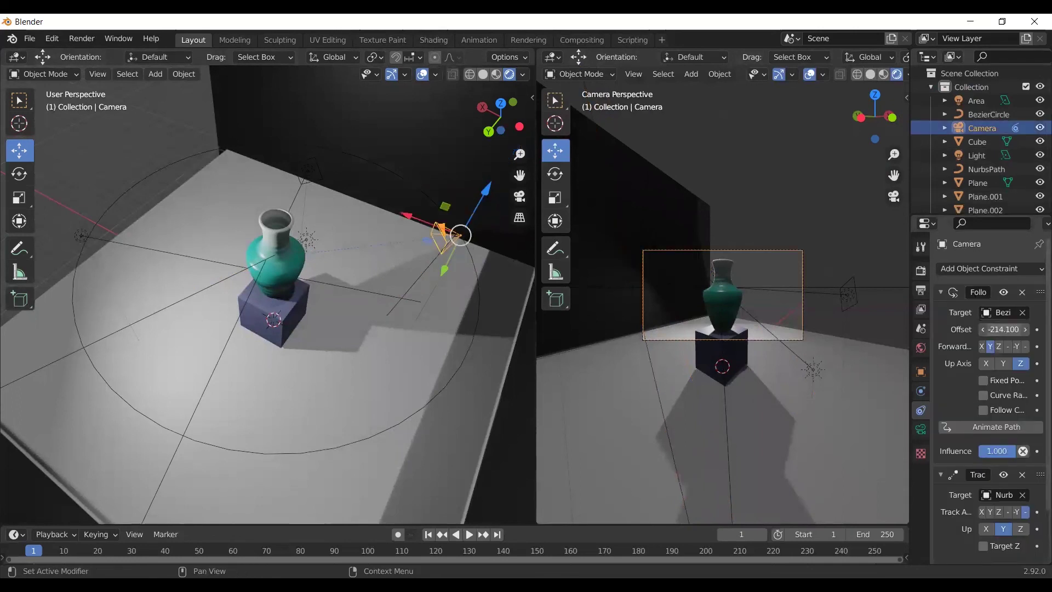
mouse_move(1004, 329)
mouse_down()
mouse_move(980, 329)
mouse_move(1014, 329)
mouse_move(986, 330)
mouse_up()
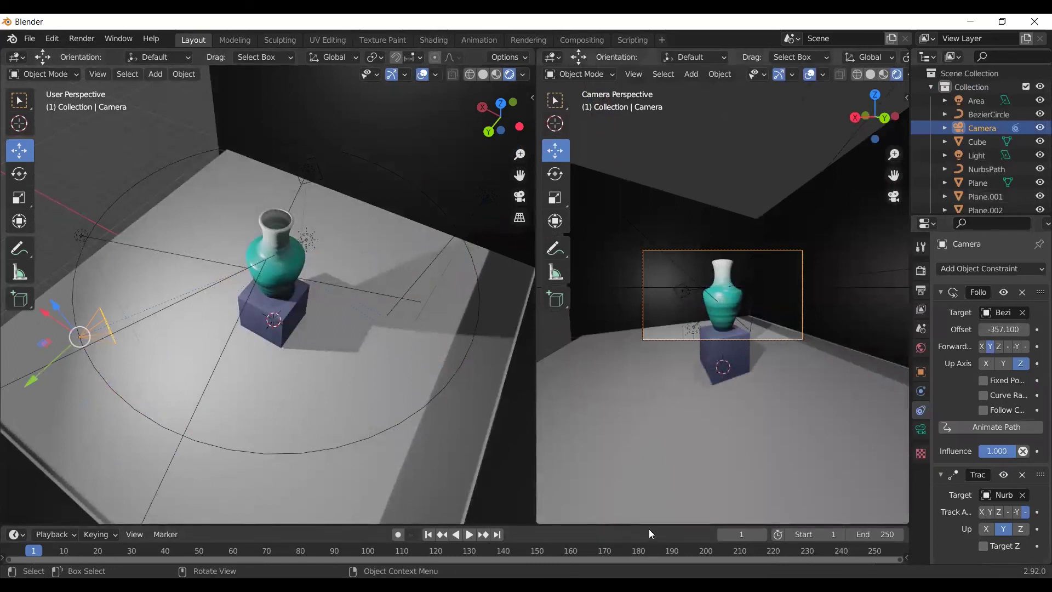
drag(648, 524, 658, 439)
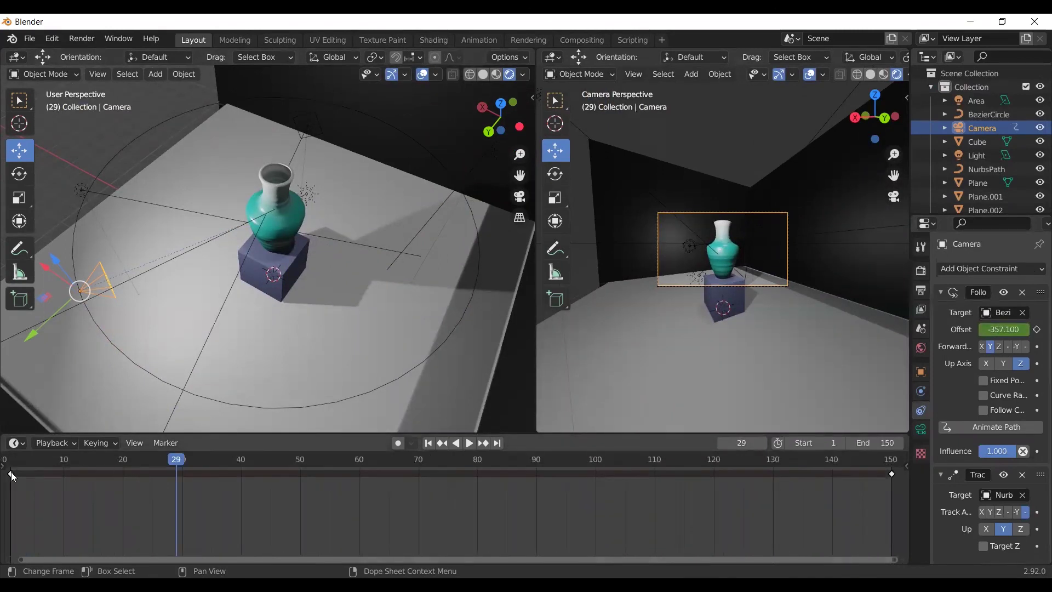
Delete the frame-1 keyframe and keyframe the camera Offset -357.1 at frame 0
click(11, 474)
key(Delete)
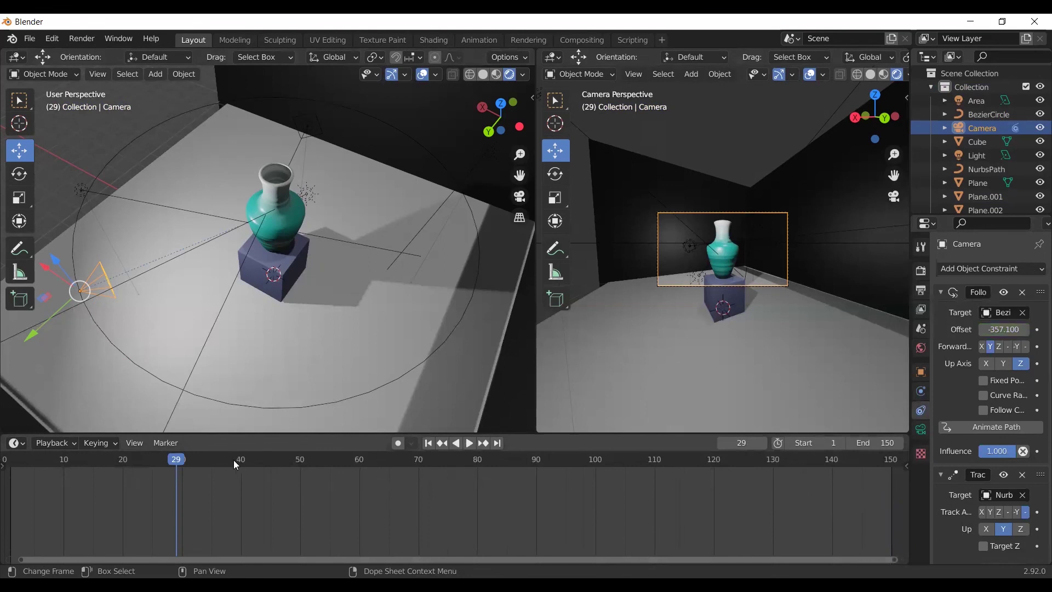
key(shift+Left)
key(space)
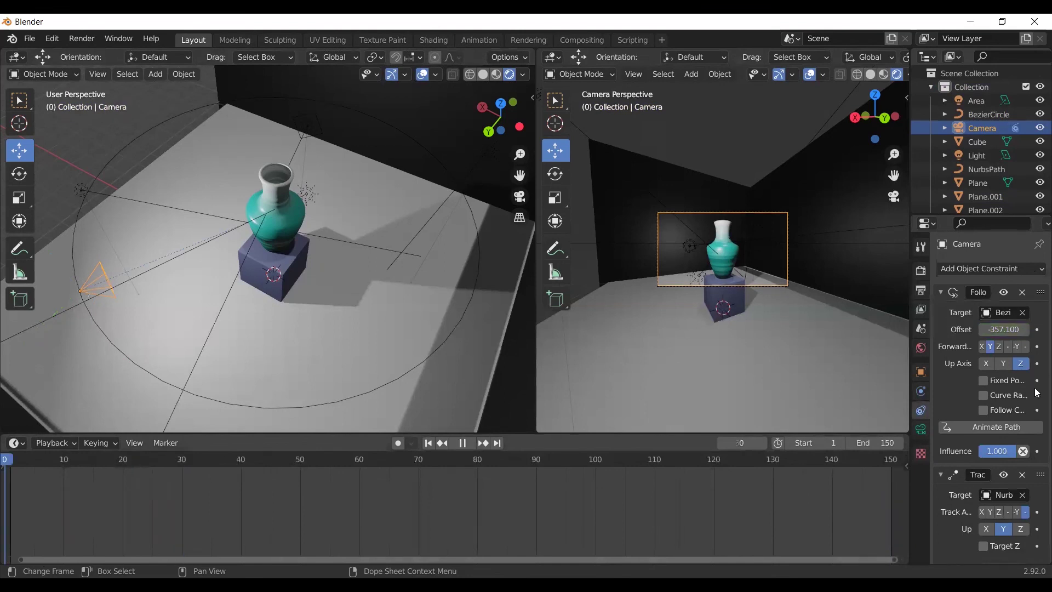
key(space)
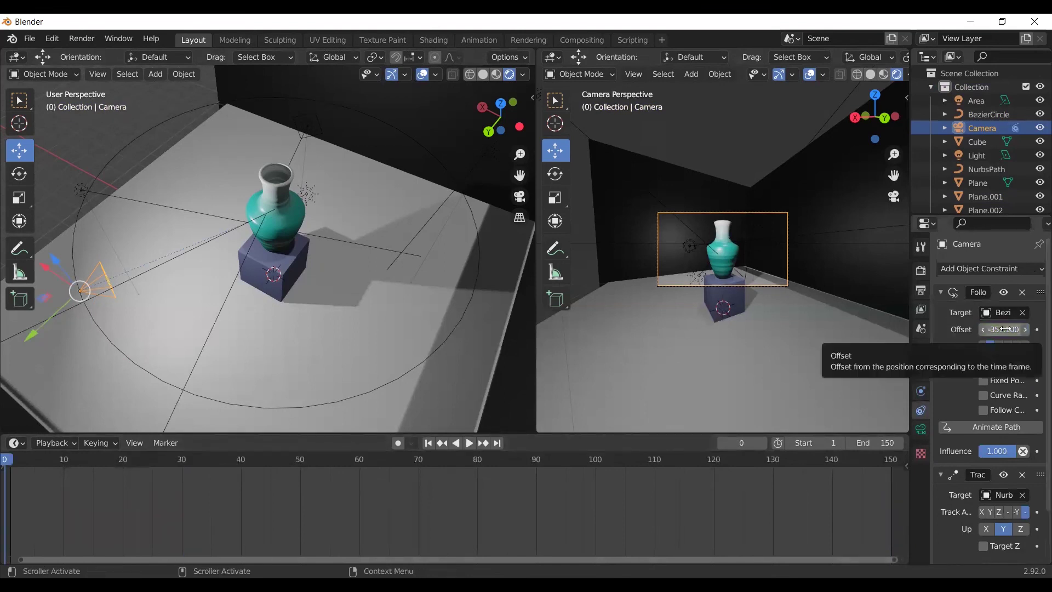
right_click(1005, 328)
click(1005, 328)
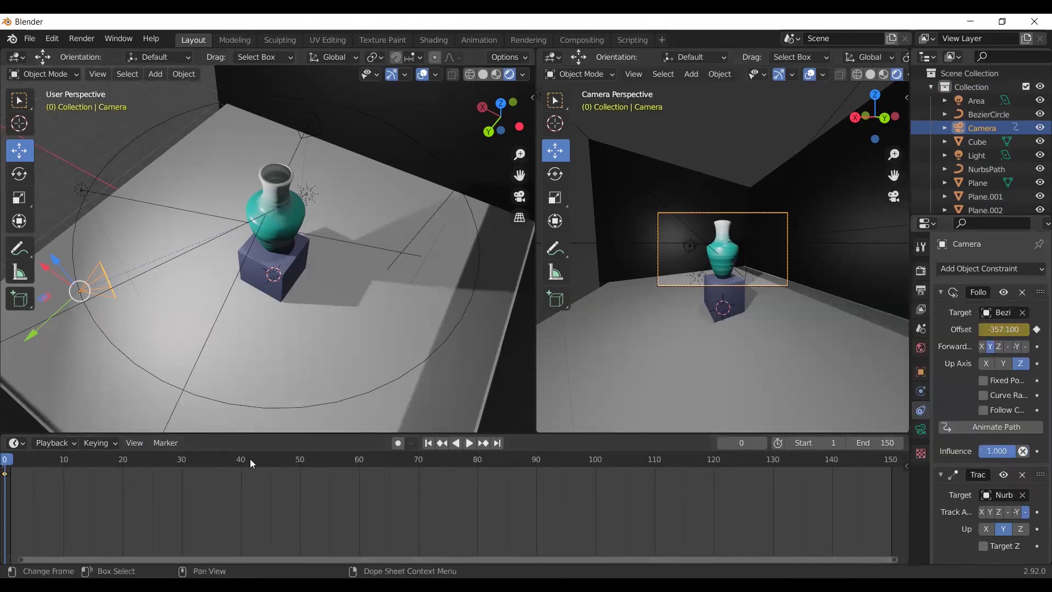
At frame 150, set the camera Offset to -155 and keyframe it
key(space)
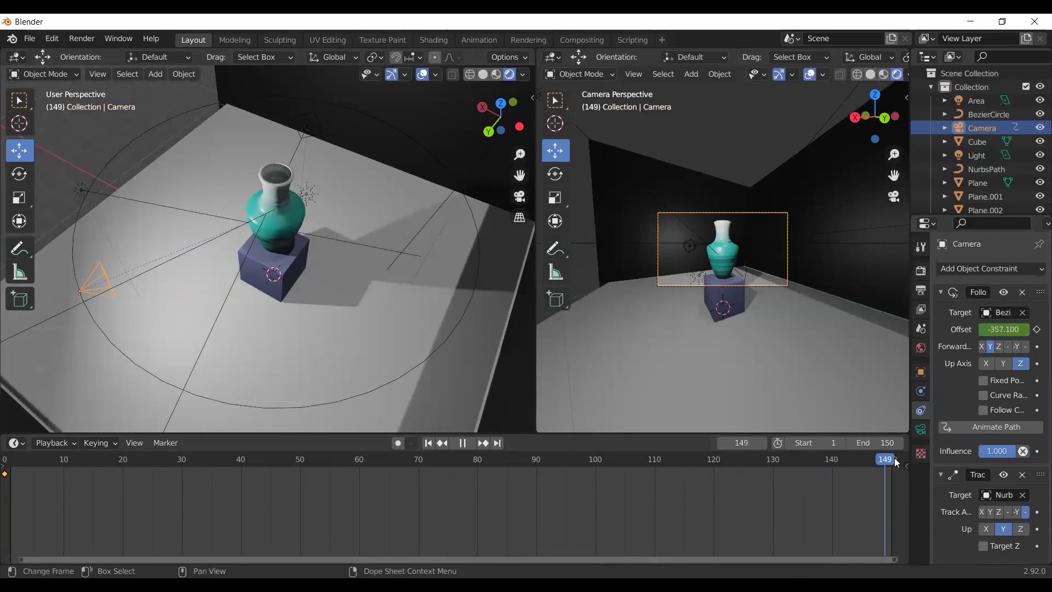
key(space)
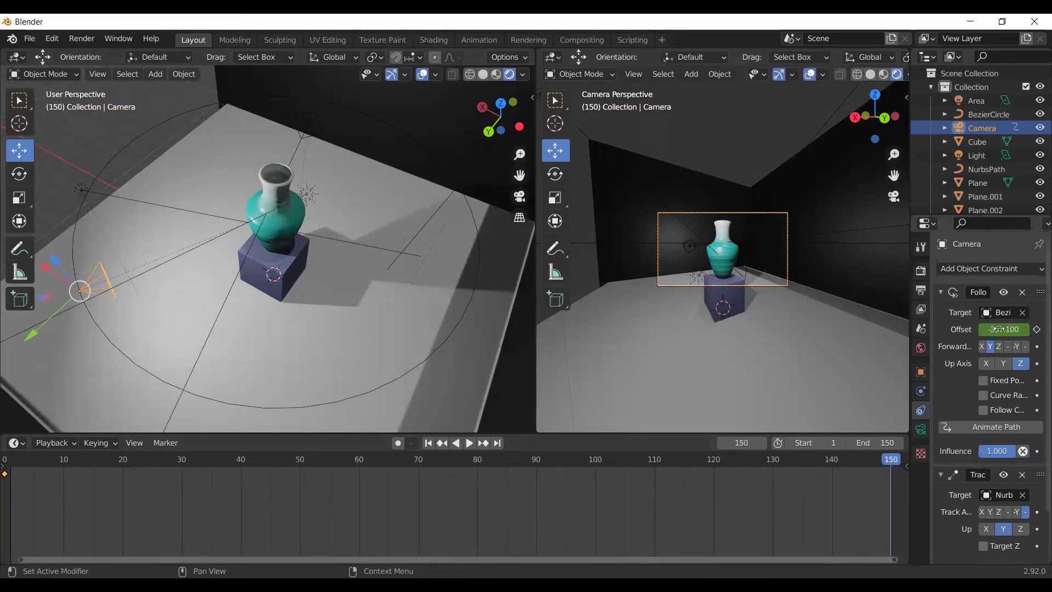
drag(1004, 329, 1035, 330)
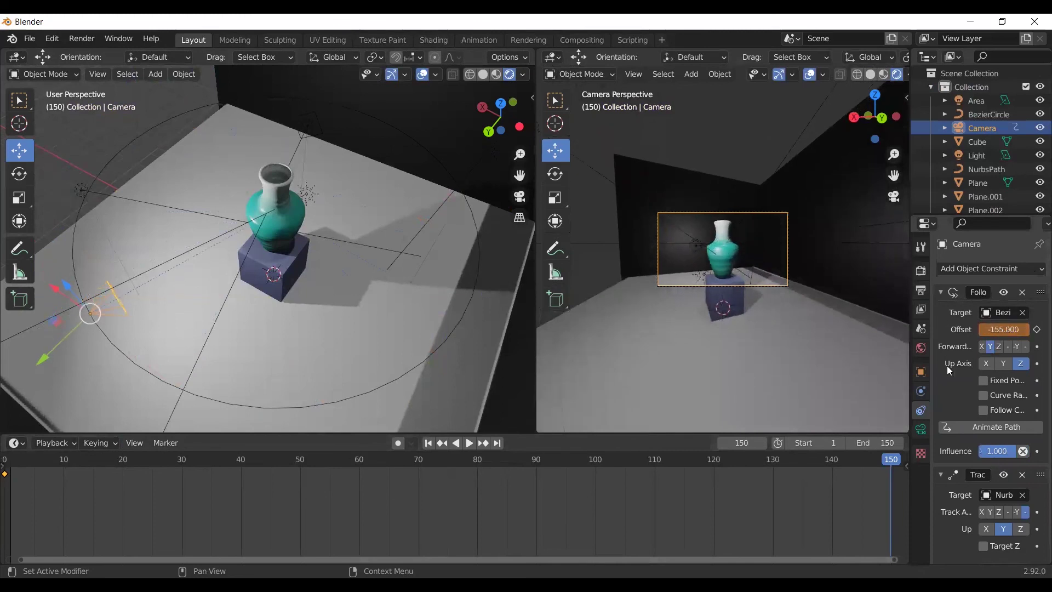
right_click(1005, 331)
click(933, 332)
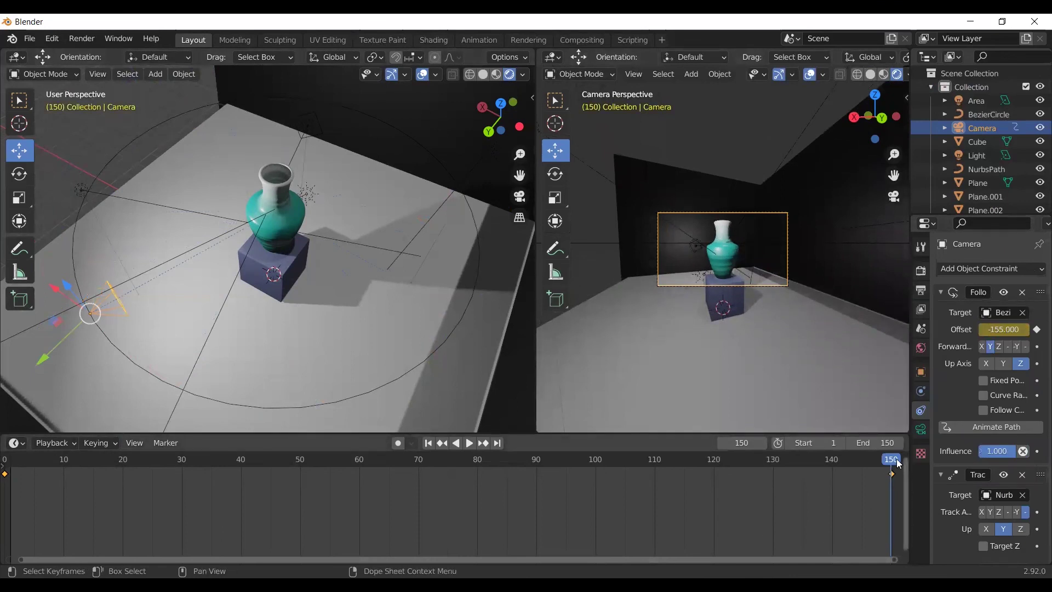
Play back the camera move from the start, then return to the first frame
drag(771, 470, 4, 471)
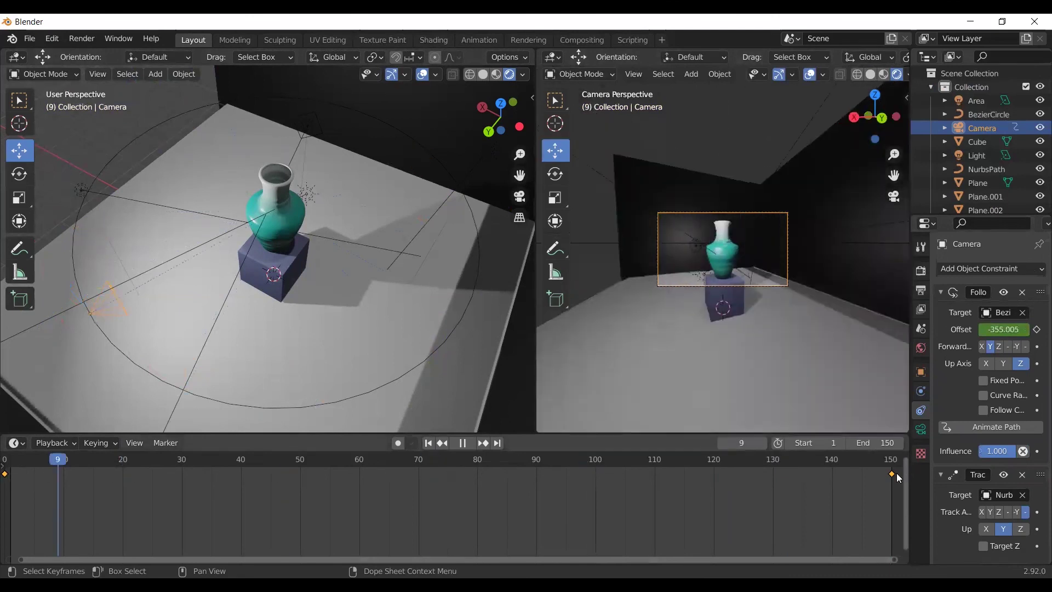
key(space)
key(Escape)
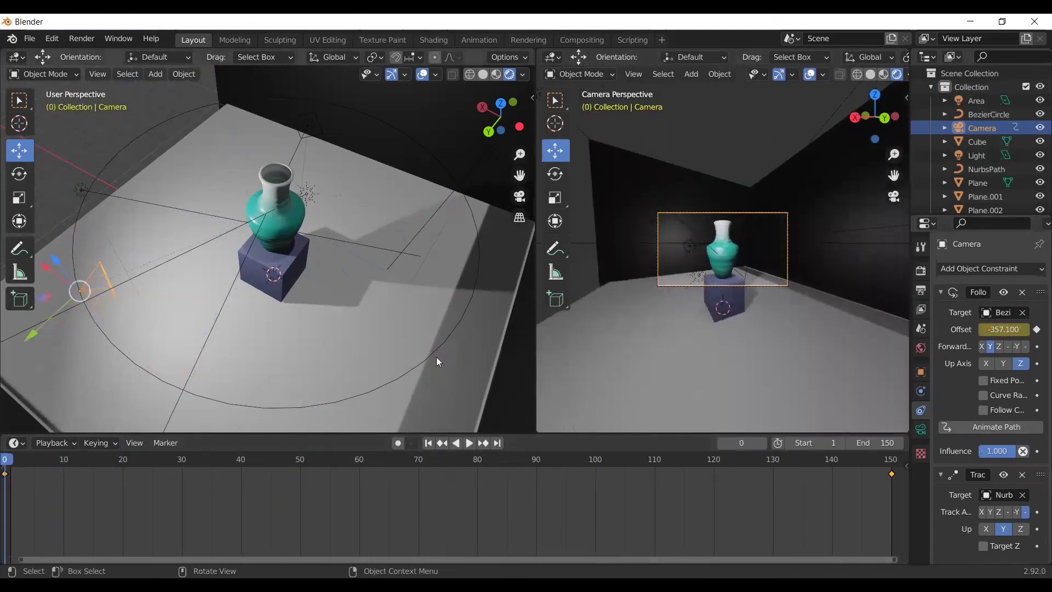
key(space)
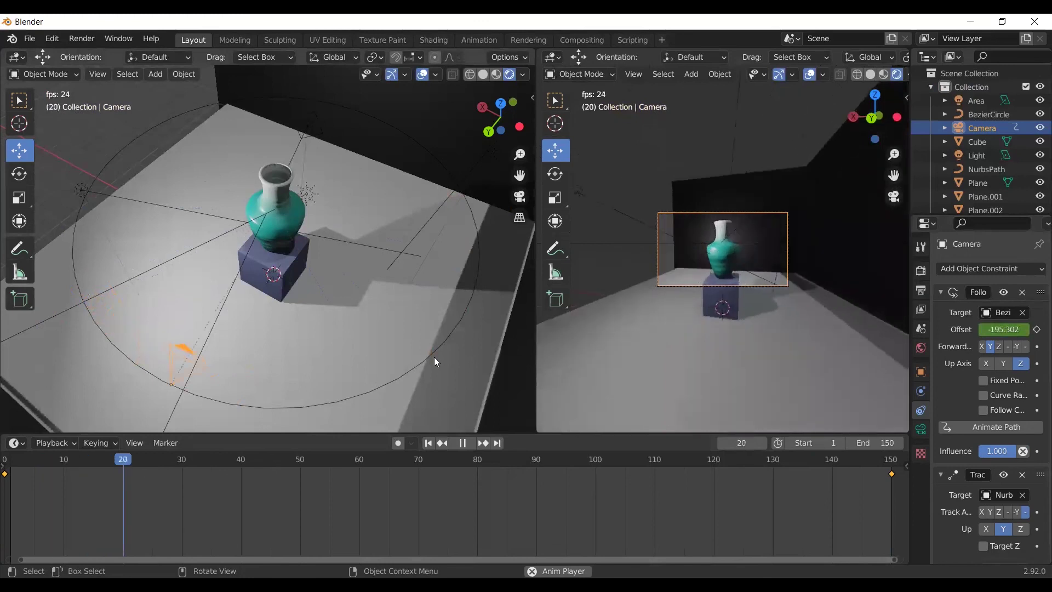
key(space)
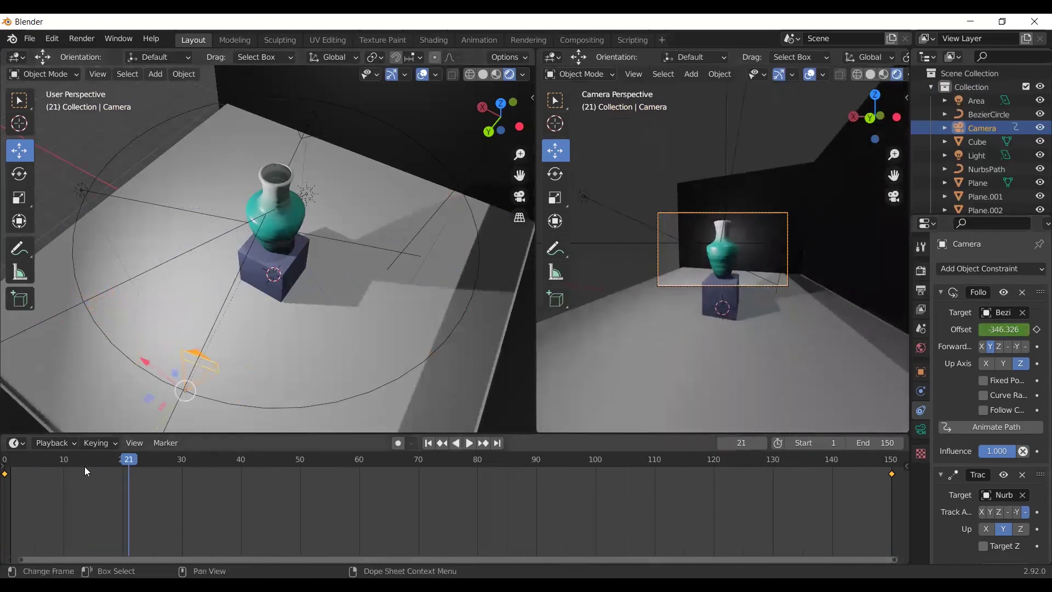
drag(85, 468, 4, 469)
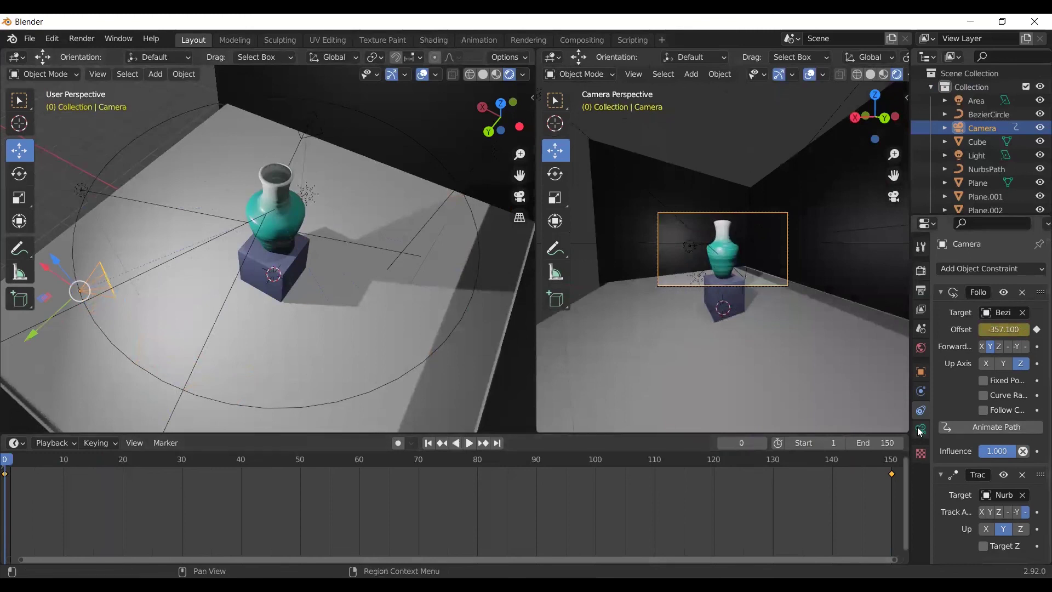
In Output Properties, keep FFmpeg Video as the output file format
click(923, 295)
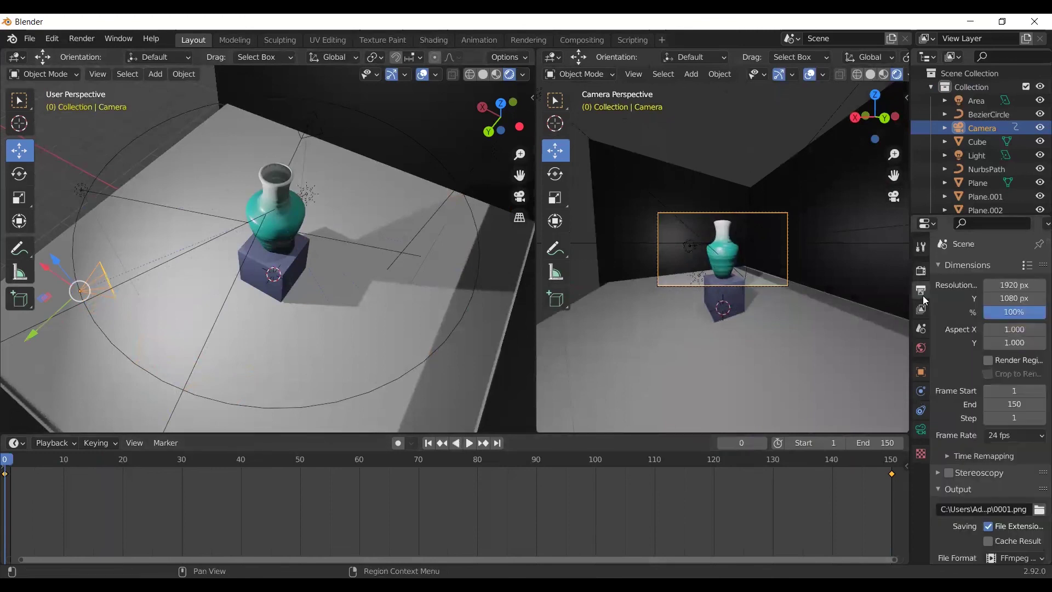
scroll(962, 386, down, 2)
scroll(986, 498, down, 2)
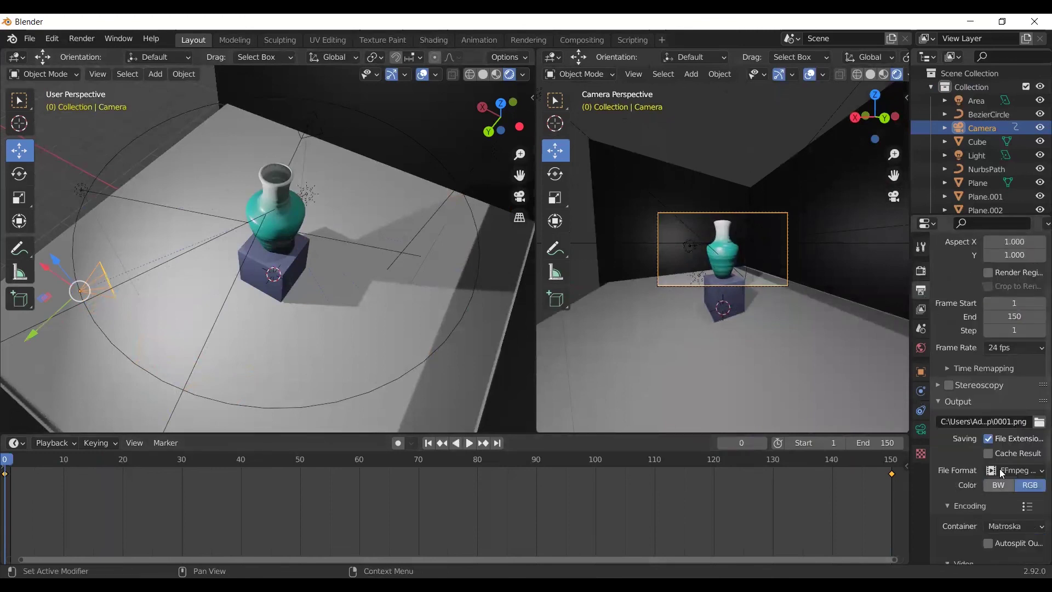
scroll(1001, 472, down, 1)
scroll(978, 426, down, 2)
scroll(1022, 445, down, 2)
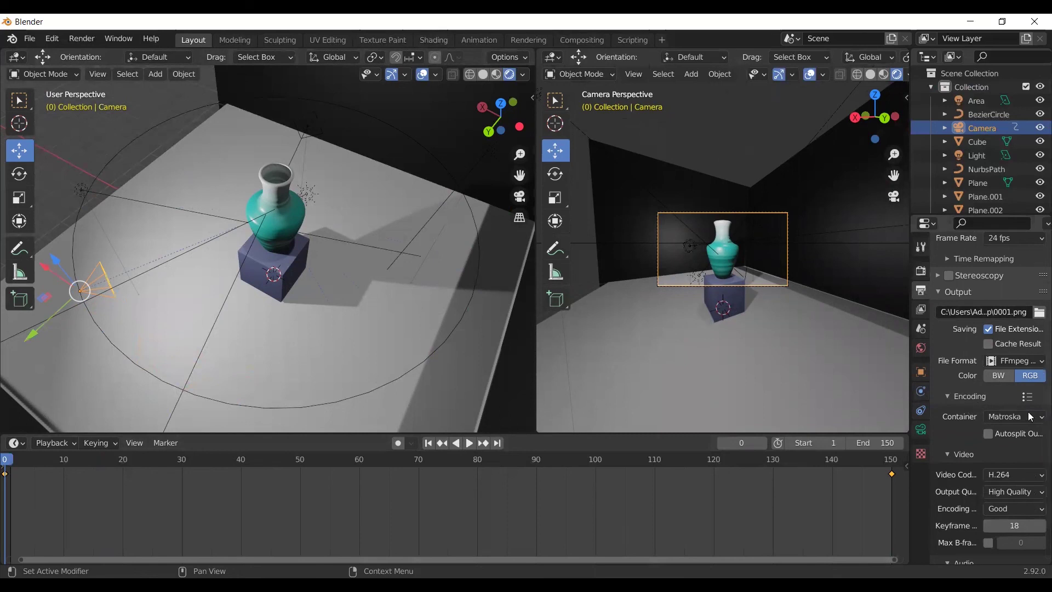
click(1011, 361)
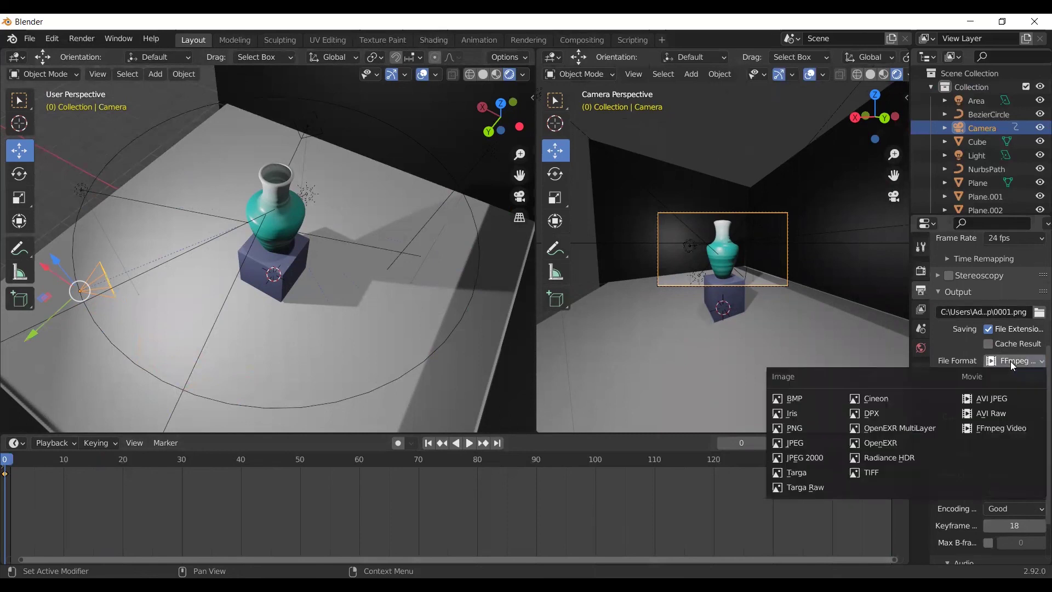
click(1004, 428)
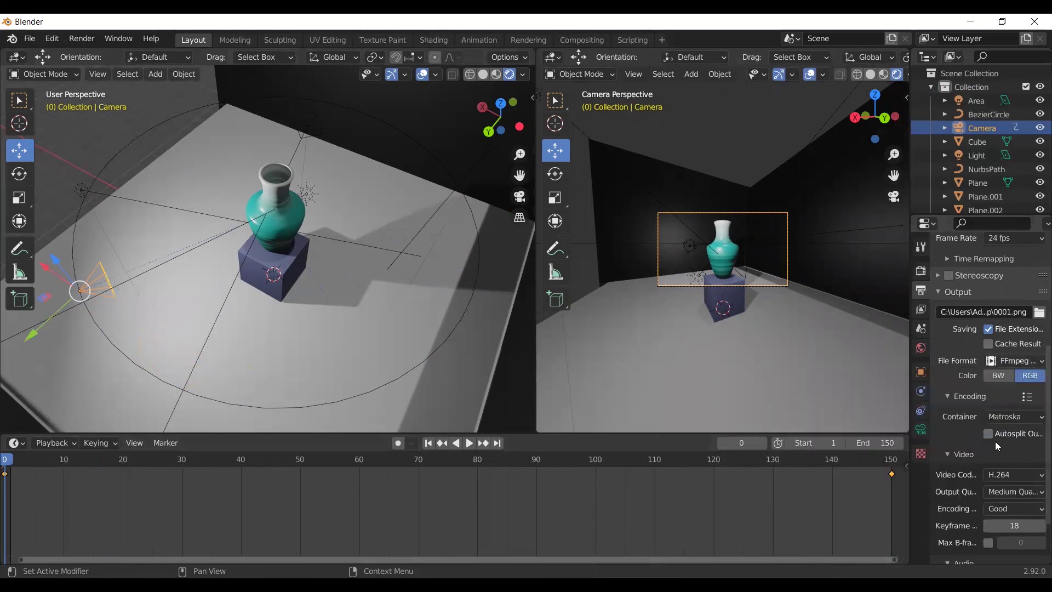
Set the H.264 output quality to High Quality and bring up the Render menu
scroll(995, 466, down, 1)
click(1005, 469)
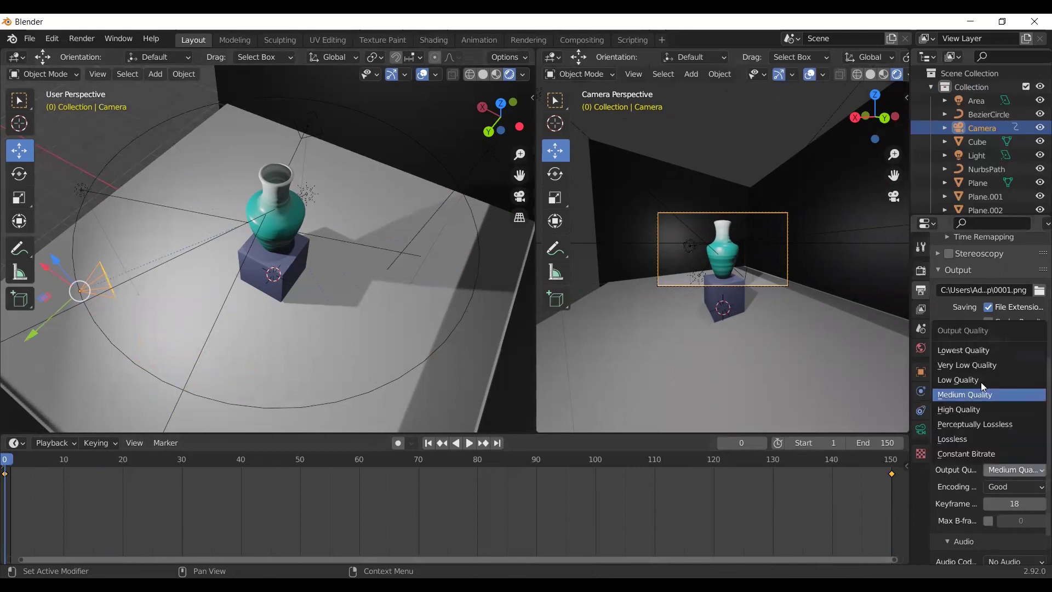
click(984, 408)
scroll(984, 449, down, 1)
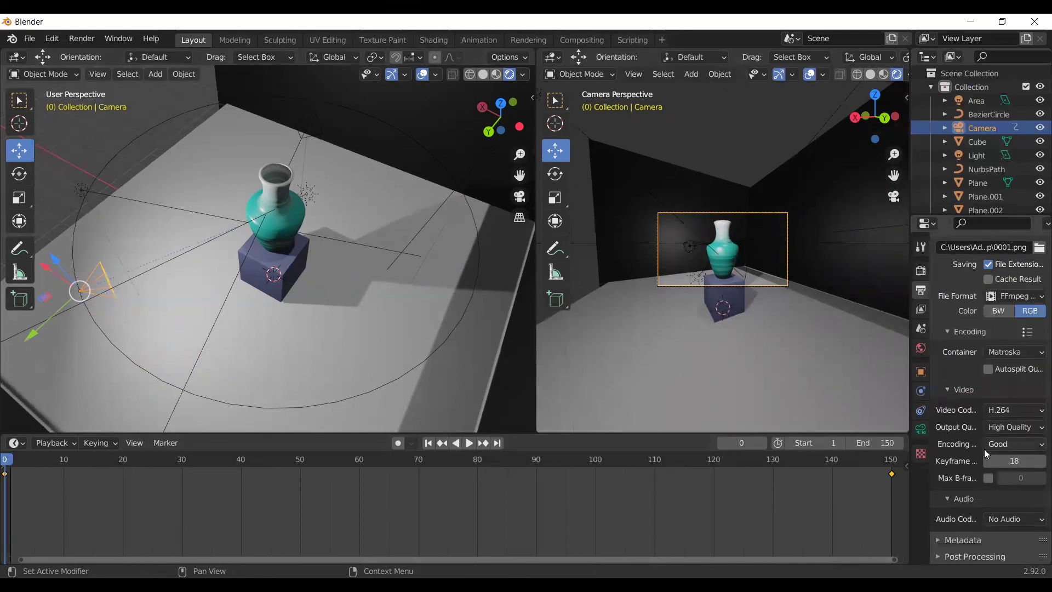
scroll(984, 449, up, 3)
scroll(984, 448, down, 3)
scroll(984, 449, down, 1)
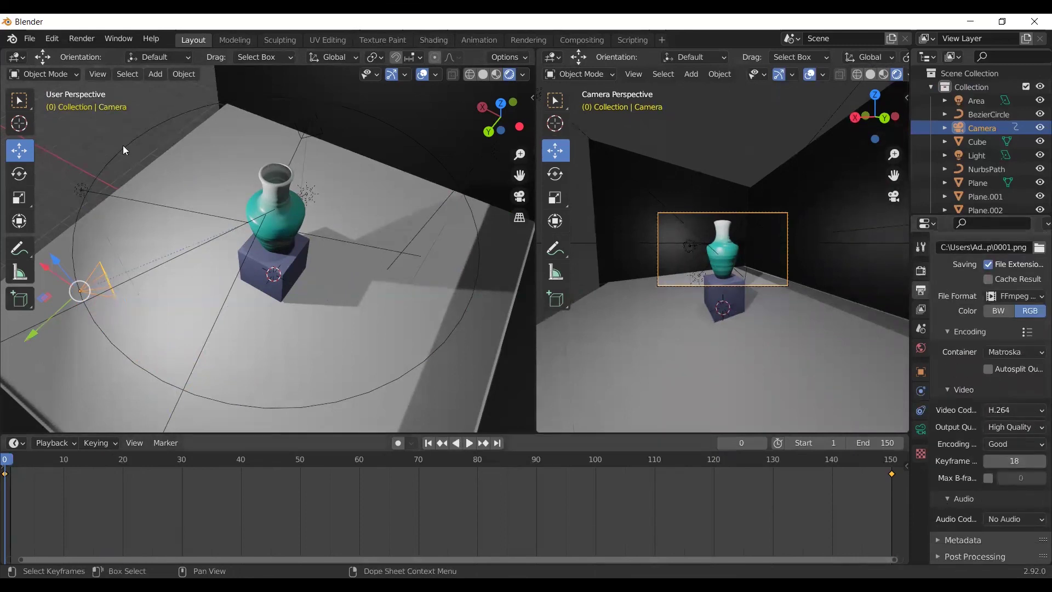
click(73, 41)
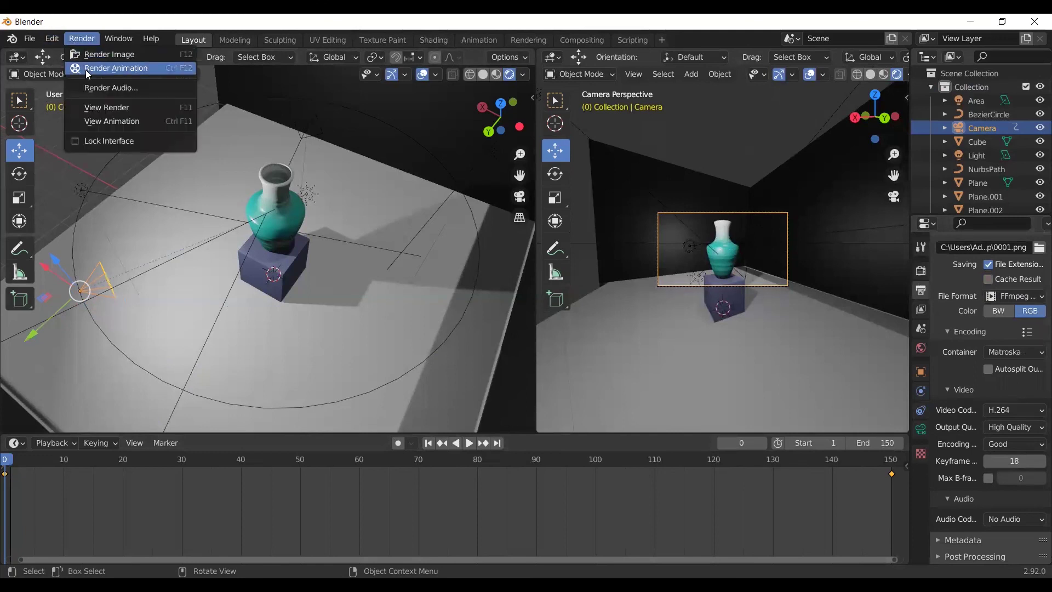